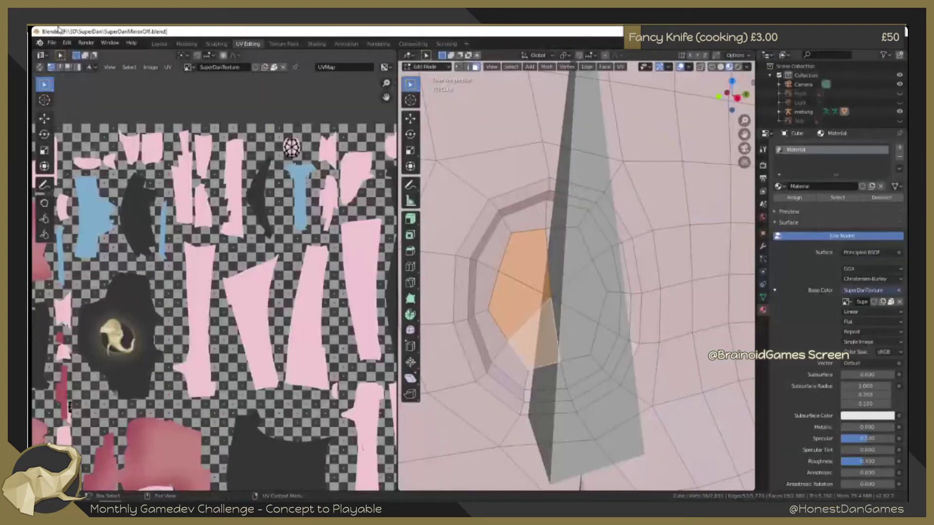
Search the add-ons list in Preferences, then switch to the Layout workspace showing CharacterBody
left_click(66, 43)
left_click(99, 173)
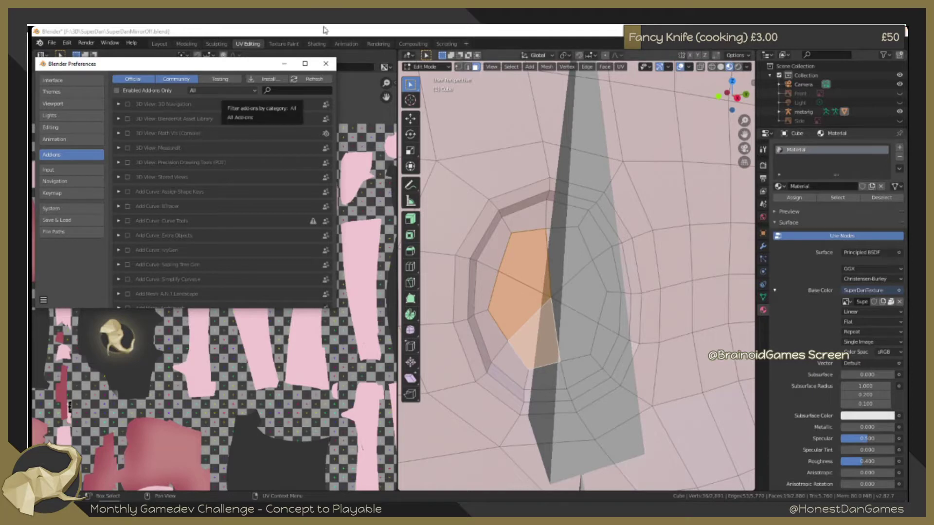
left_click(300, 90)
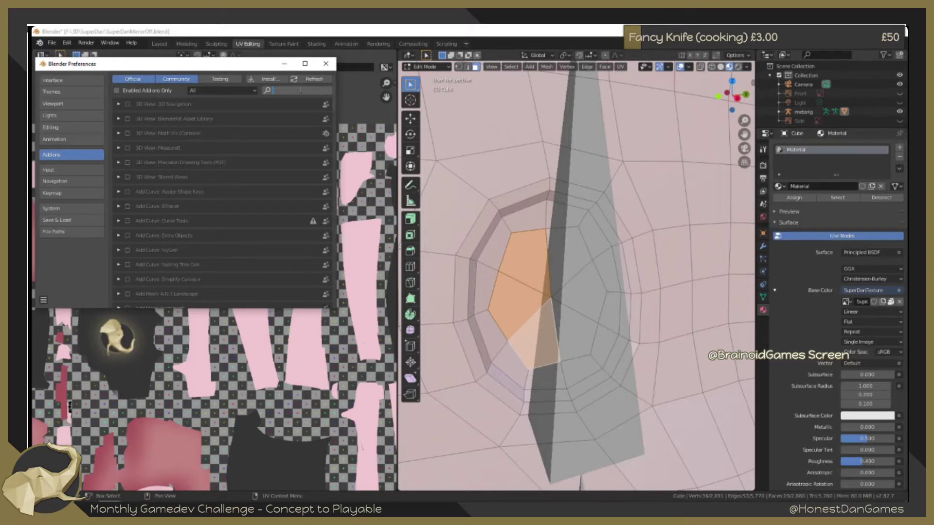
left_click(325, 63)
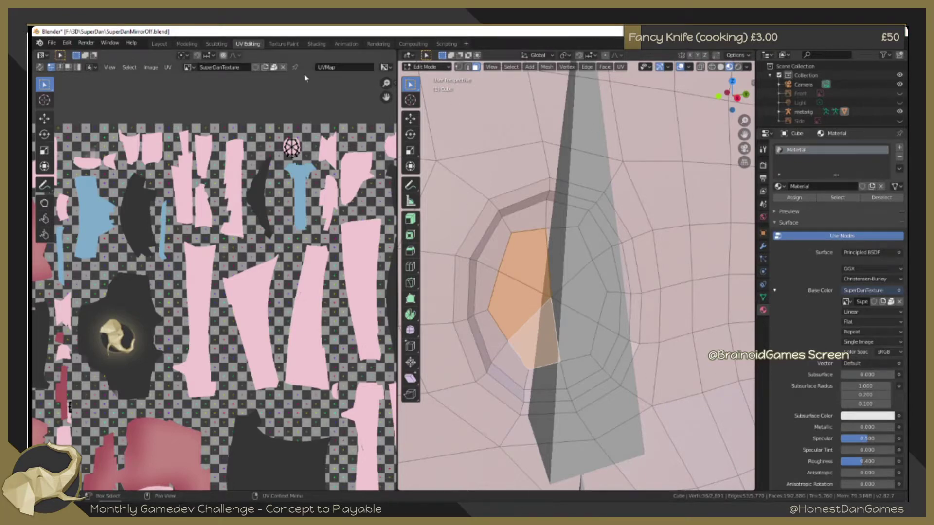
left_click(159, 43)
key("shift+a")
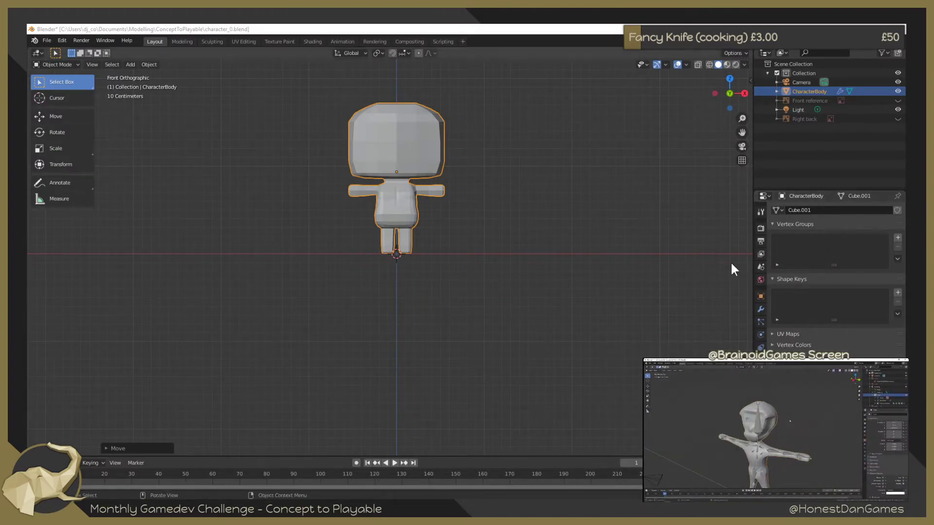
left_click(454, 208)
scroll(416, 212, "up", 5)
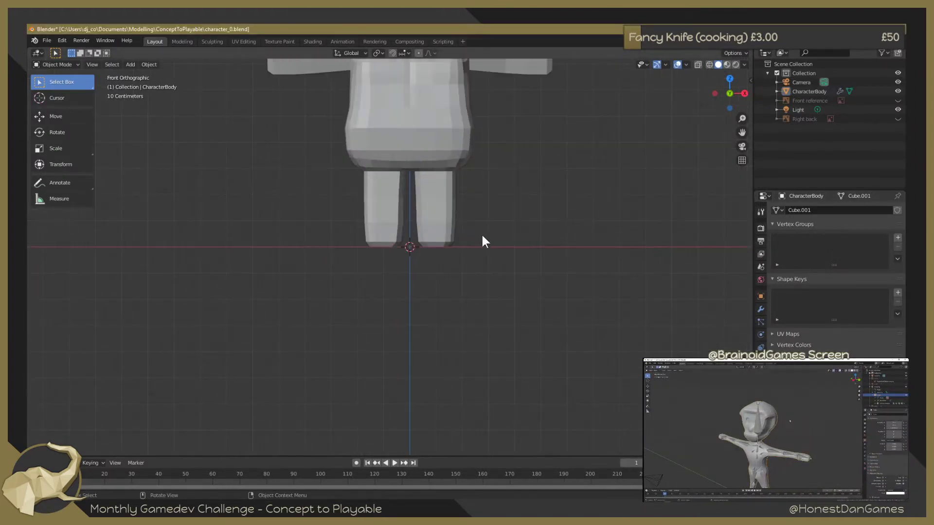
scroll(482, 236, "down", 4)
middle_click_drag(520, 153, 509, 217, "shift")
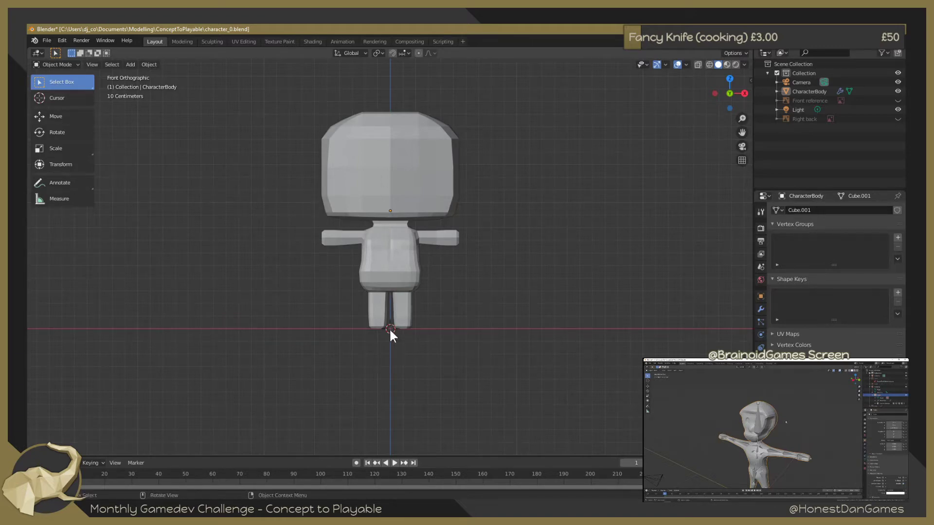
key("alt")
key("ctrl+a")
Apply All Transforms to the selected CharacterBody mesh
left_click(399, 203)
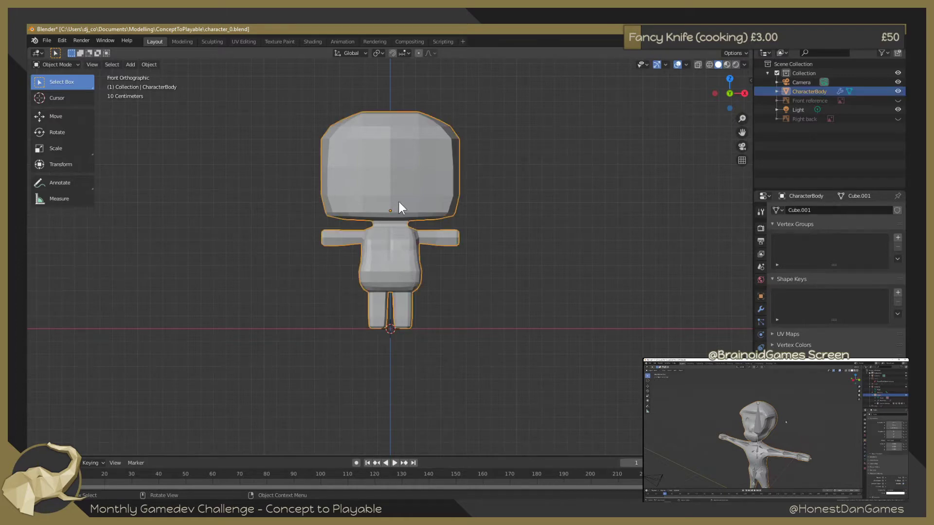
right_click(398, 213)
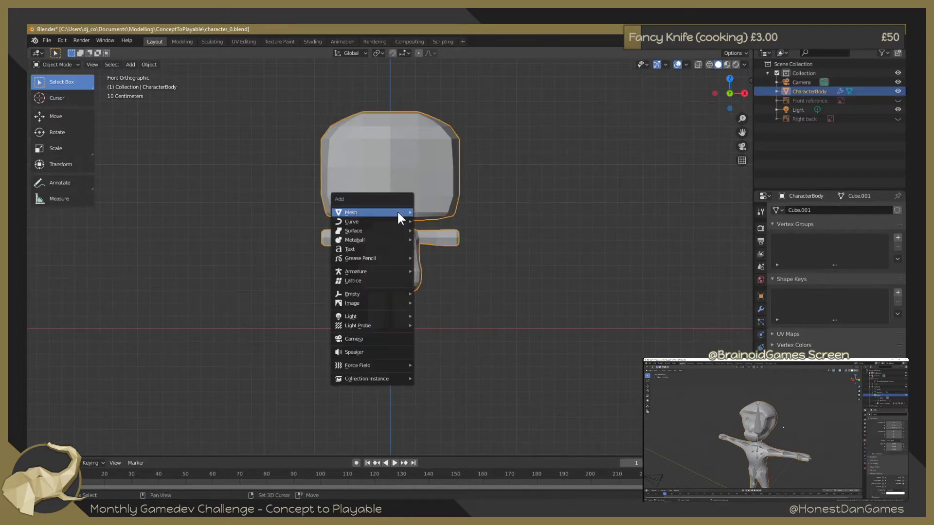
left_click(261, 199)
key("ctrl+a")
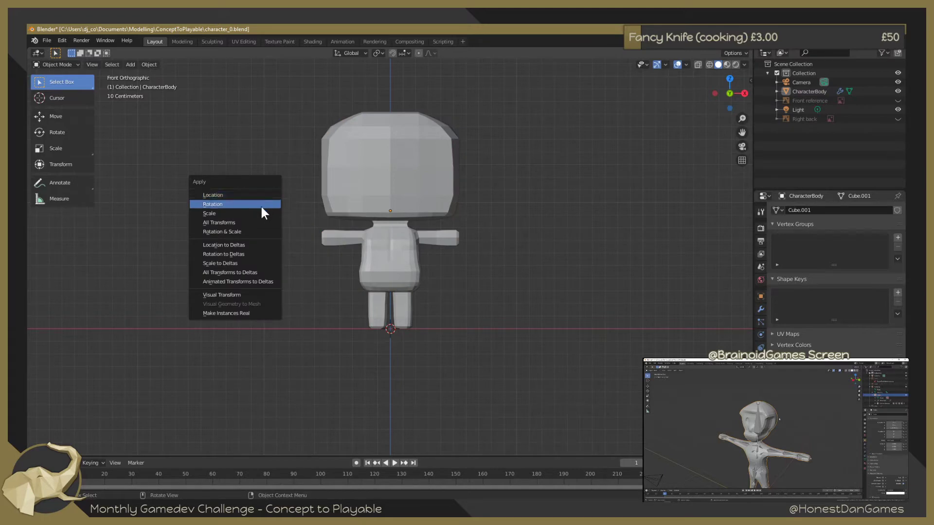
left_click(258, 222)
Reselect the body and test a rotation, cancelling it so the model stays upright
left_click(413, 208)
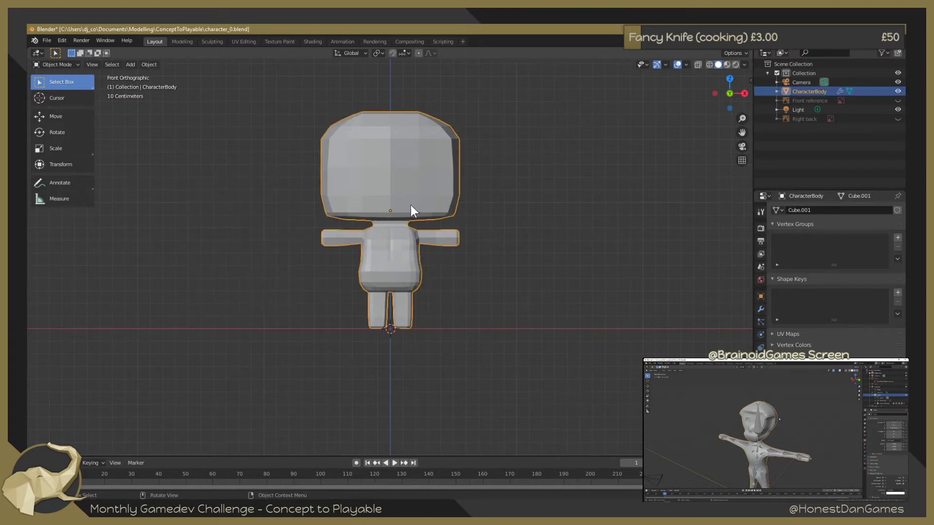
key("ctrl+a")
key("r")
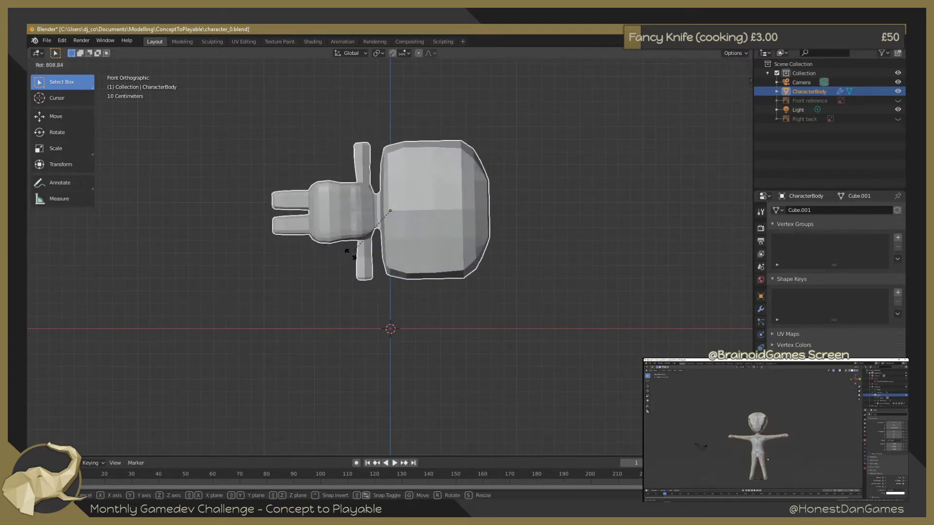
right_click(432, 243)
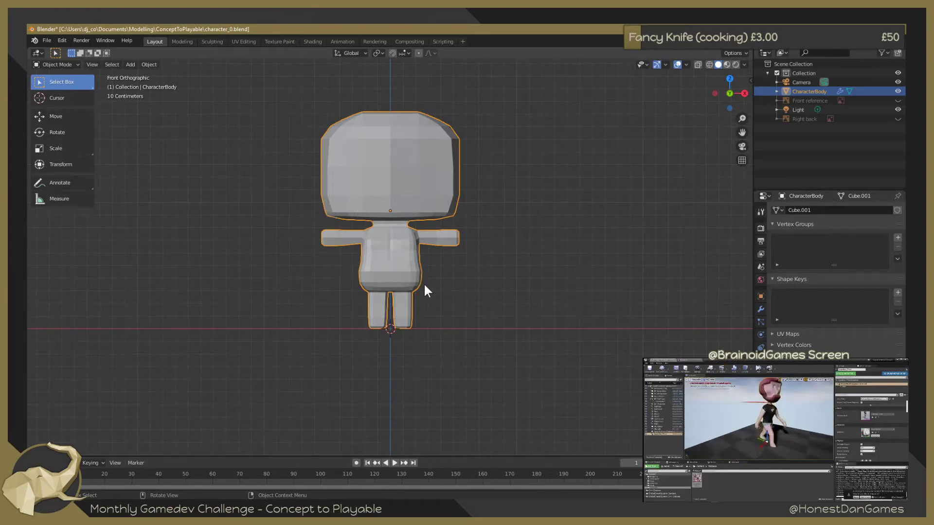
Save character_0.blend, then pan and orbit to view the character at an angle
left_click(49, 40)
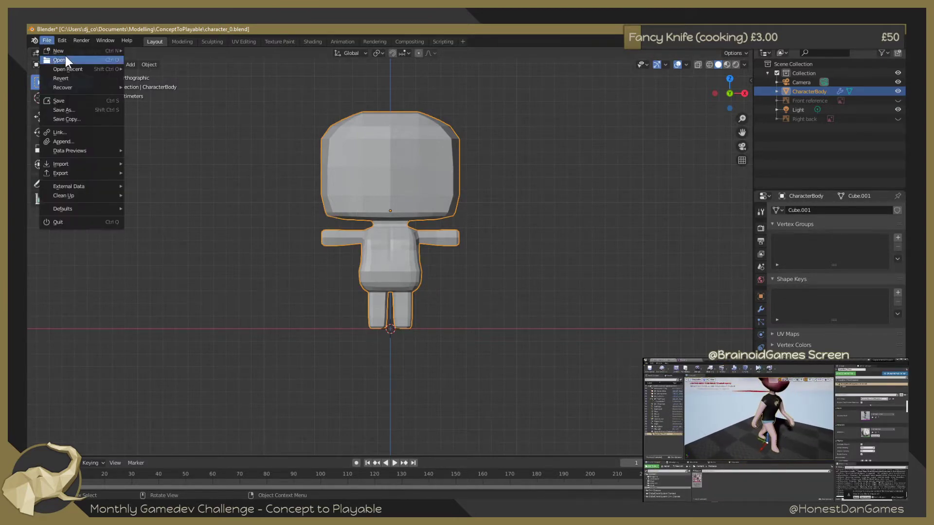
left_click(78, 101)
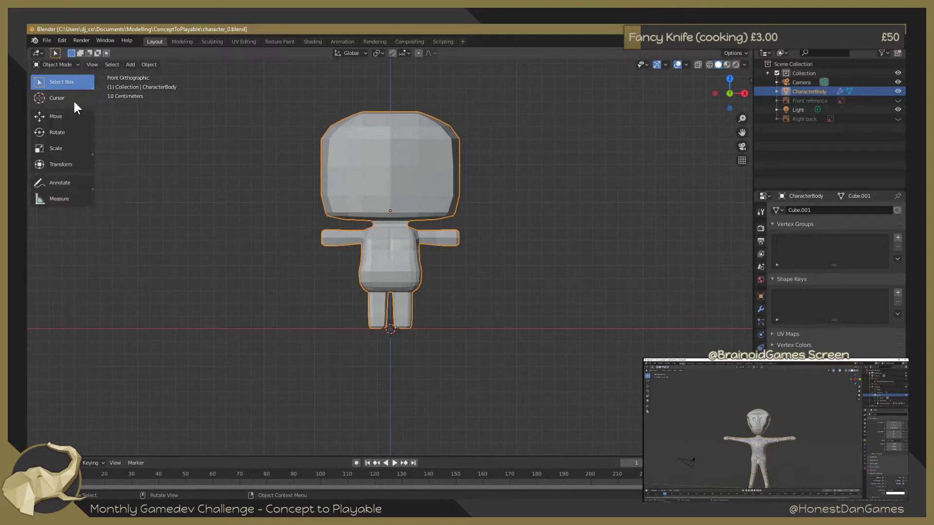
left_click(307, 195)
mouse_move(515, 174)
middle_mouse_down("shift")
mouse_move(514, 228)
mouse_move(514, 219)
middle_mouse_up("shift")
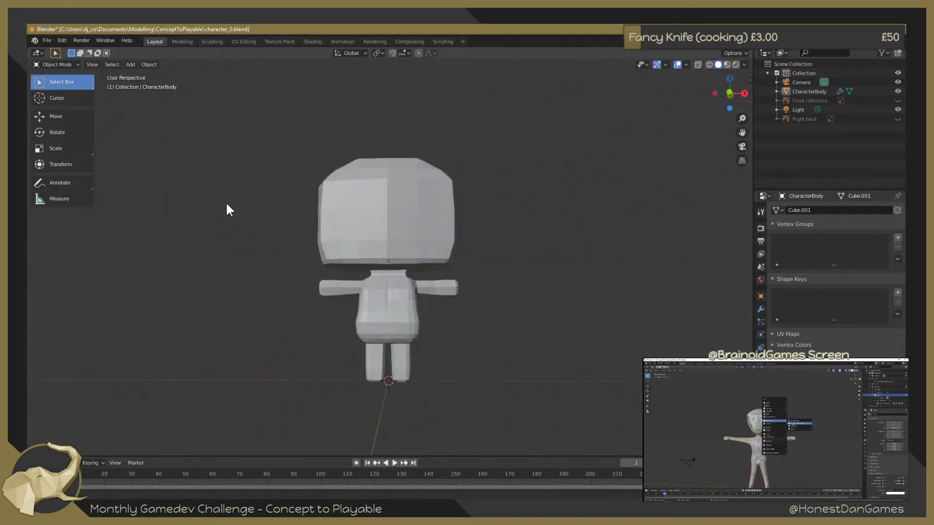
mouse_move(225, 201)
middle_mouse_down()
mouse_move(311, 215)
mouse_move(286, 215)
mouse_move(474, 276)
mouse_move(442, 282)
middle_mouse_up()
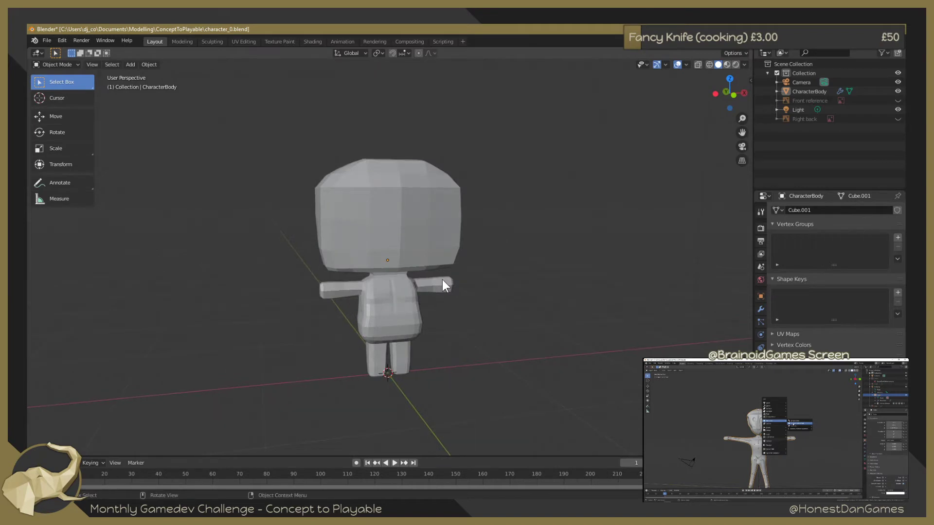
key("shift+a")
Add a Basic Human (Meta-Rig) armature and orbit around it to inspect its placement
left_click(387, 219)
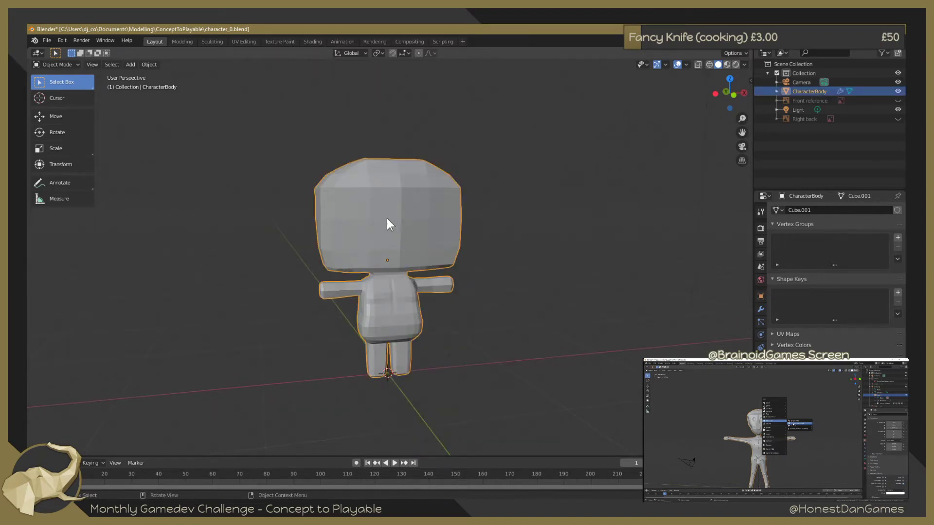
key("shift+a")
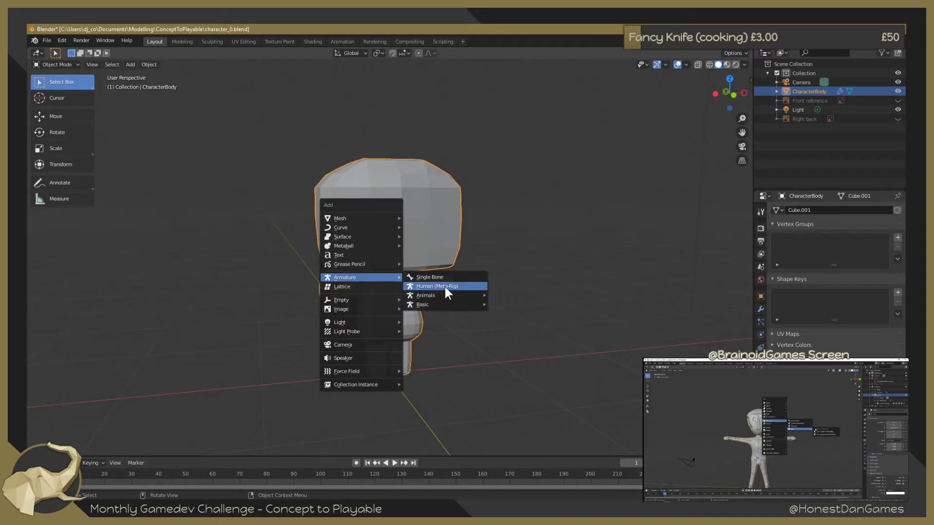
mouse_move(443, 304)
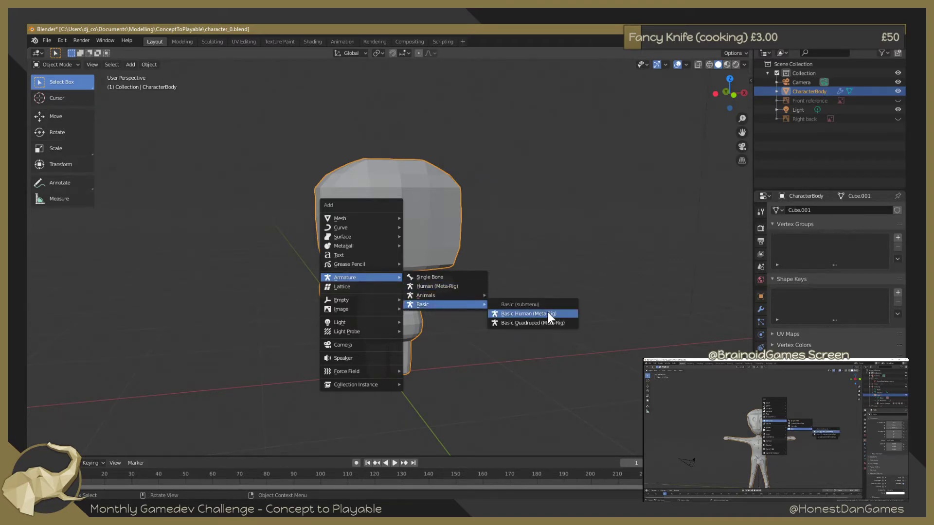
left_click(549, 317)
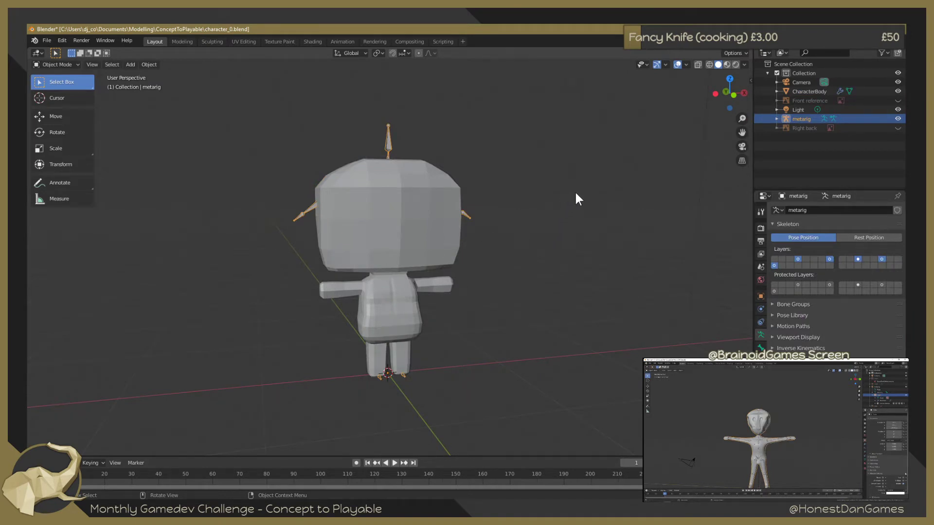
mouse_move(576, 193)
middle_mouse_down()
mouse_move(337, 183)
mouse_move(309, 242)
mouse_move(477, 232)
mouse_move(562, 197)
middle_mouse_up()
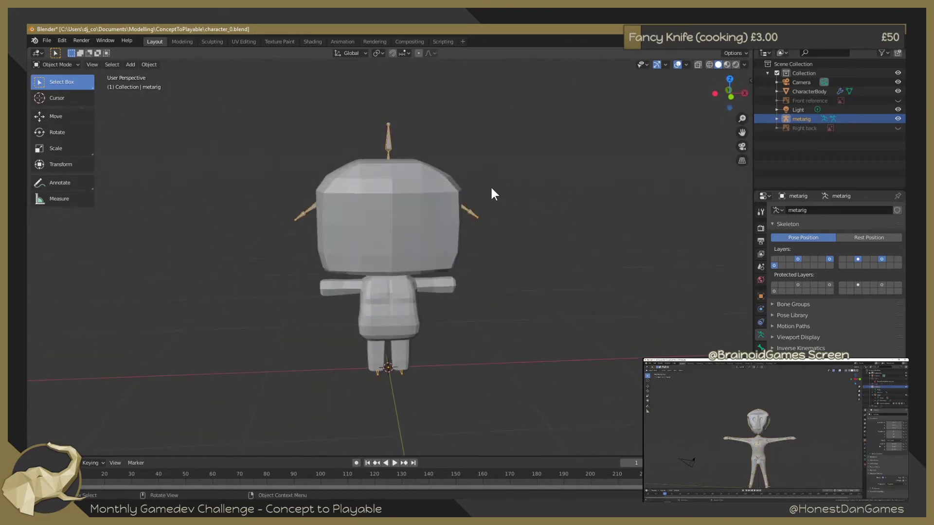
middle_click_drag(479, 209, 538, 194)
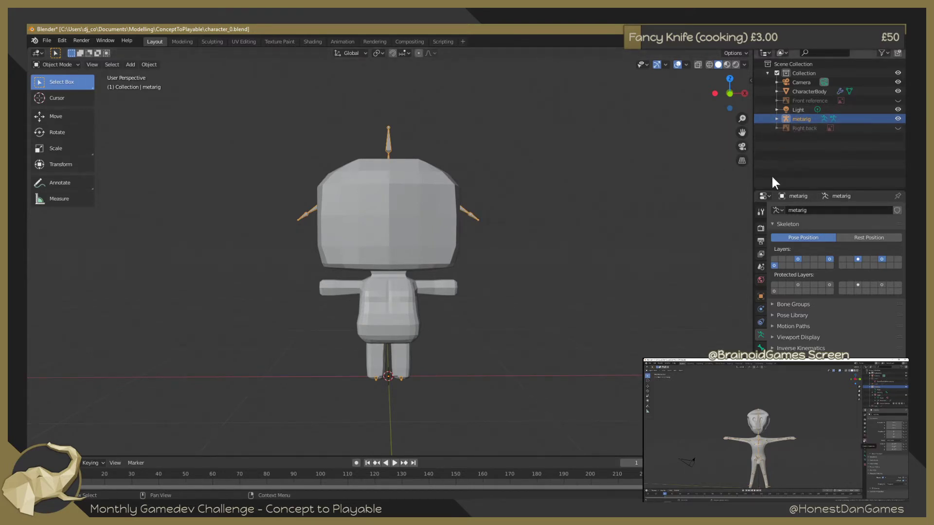
Toggle the metarig's scale locks and scale it uniformly down to 0.484
left_click(760, 360)
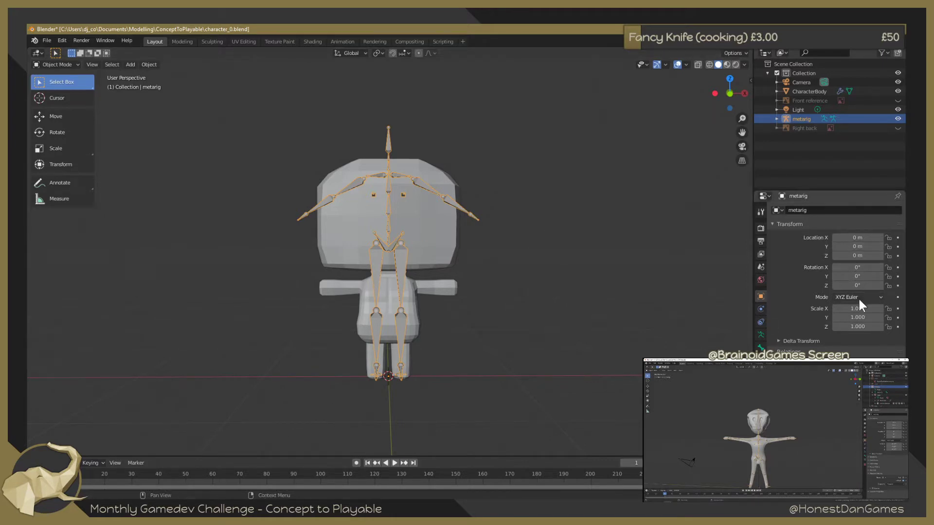
left_click(888, 309)
left_click(888, 309)
left_click(889, 325)
key("s")
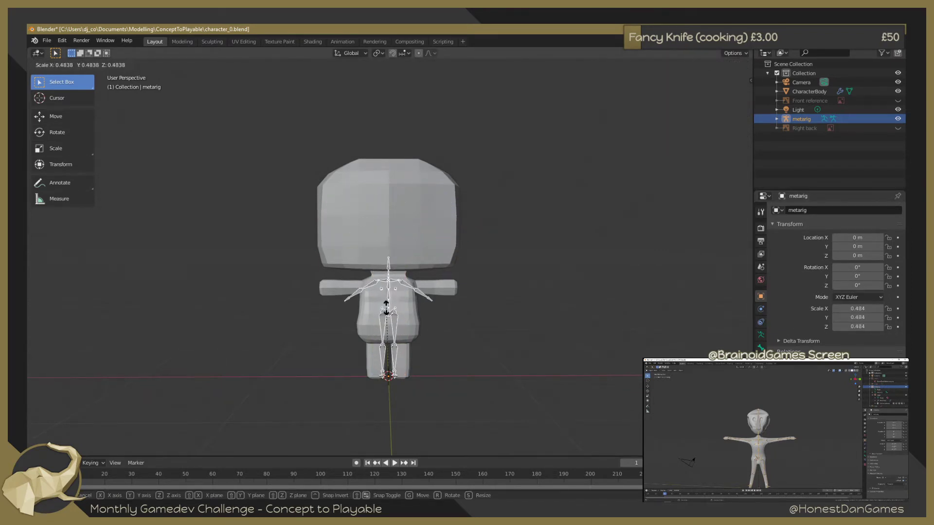
left_click(386, 308)
Cancel an extra X-axis scale of the metarig, keeping the 0.484 size
key("s")
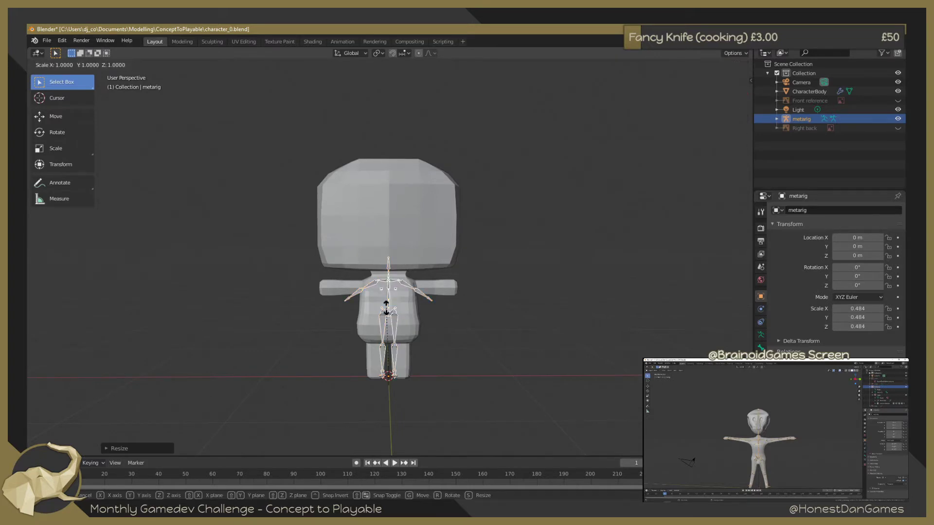
key("x")
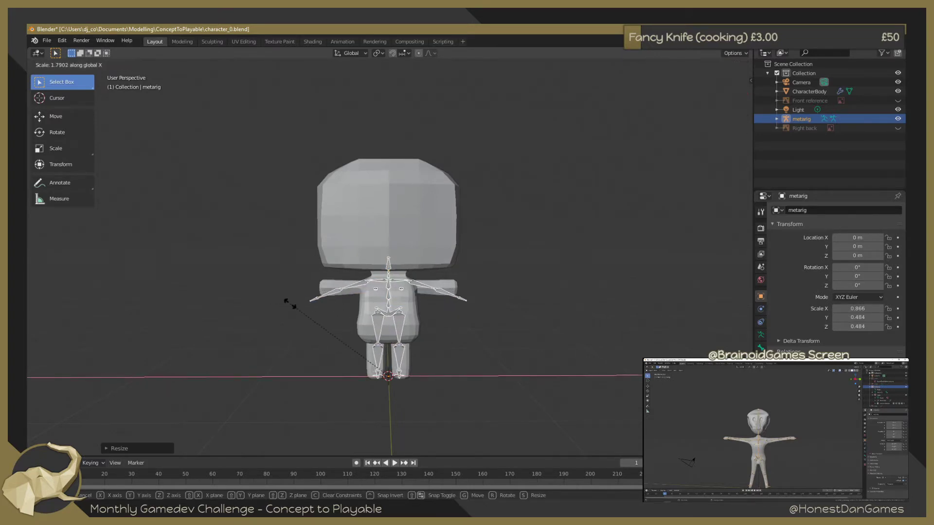
key("Escape")
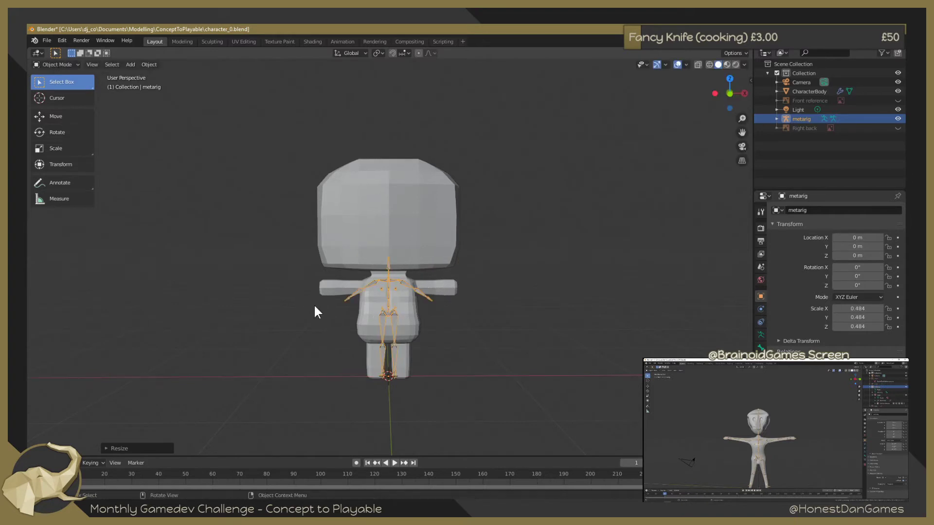
scroll(398, 338, "up", 4)
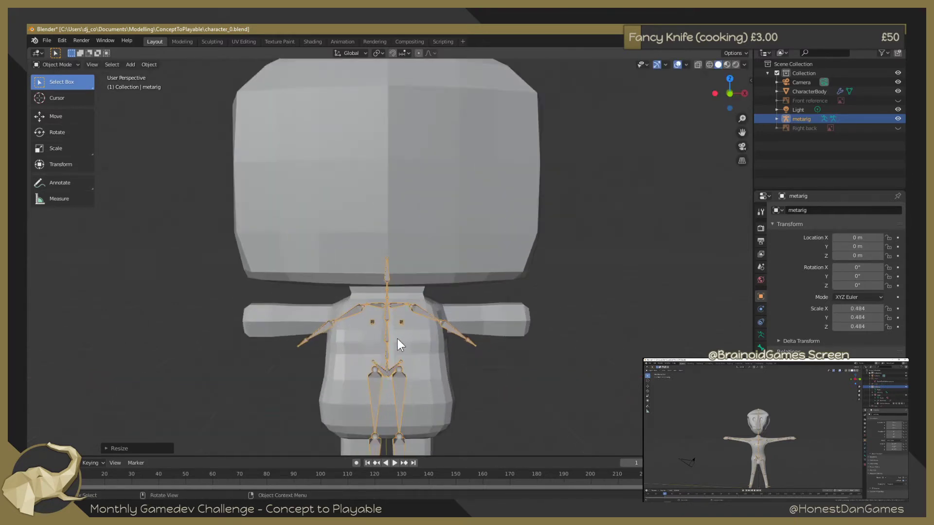
scroll(408, 345, "down", 4)
scroll(409, 346, "up", 2)
scroll(406, 346, "up", 1)
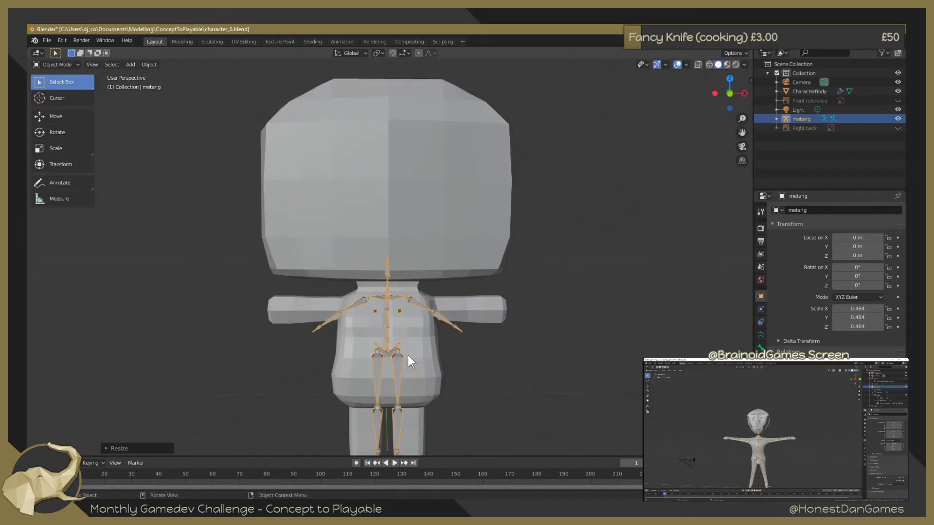
scroll(413, 357, "down", 1)
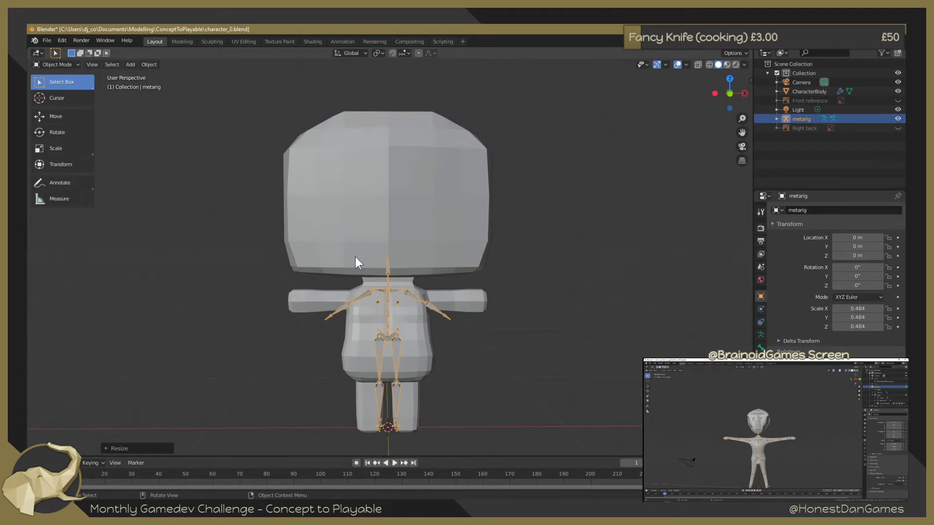
Enlarge the whole metarig slightly to a uniform 0.506 scale
key("Tab")
scroll(432, 362, "up", 3)
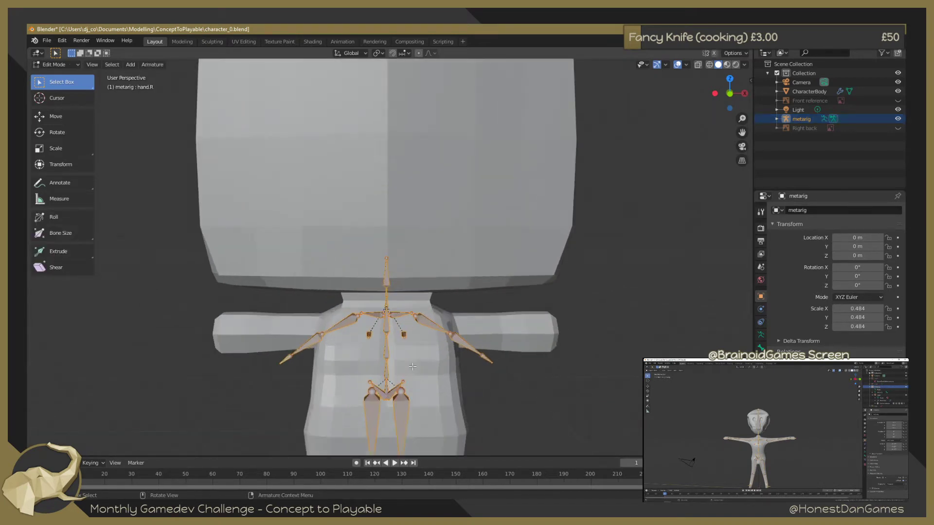
mouse_move(481, 394)
middle_mouse_down("shift")
mouse_move(506, 234)
mouse_move(511, 359)
mouse_move(506, 233)
mouse_move(506, 252)
middle_mouse_up("shift")
scroll(507, 253, "up", 2)
middle_click_drag(521, 382, 455, 325, "shift")
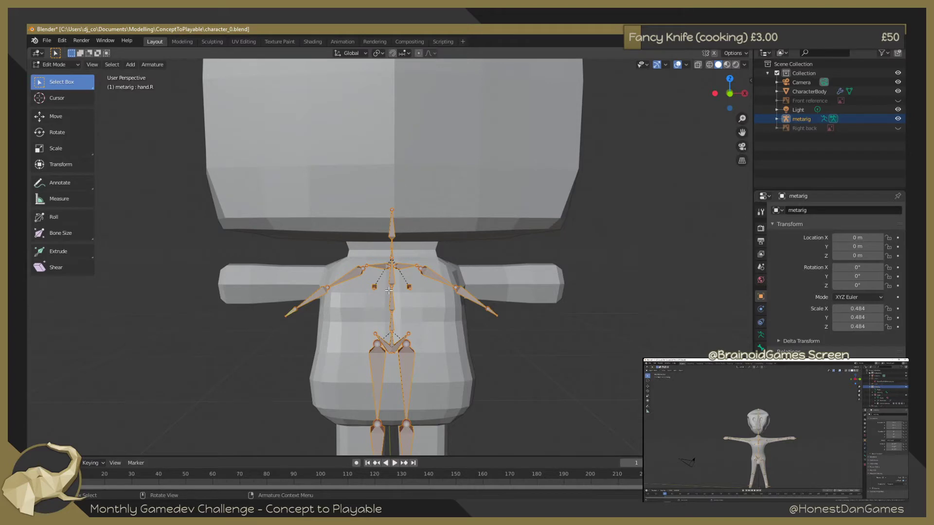
key("Tab")
key("s")
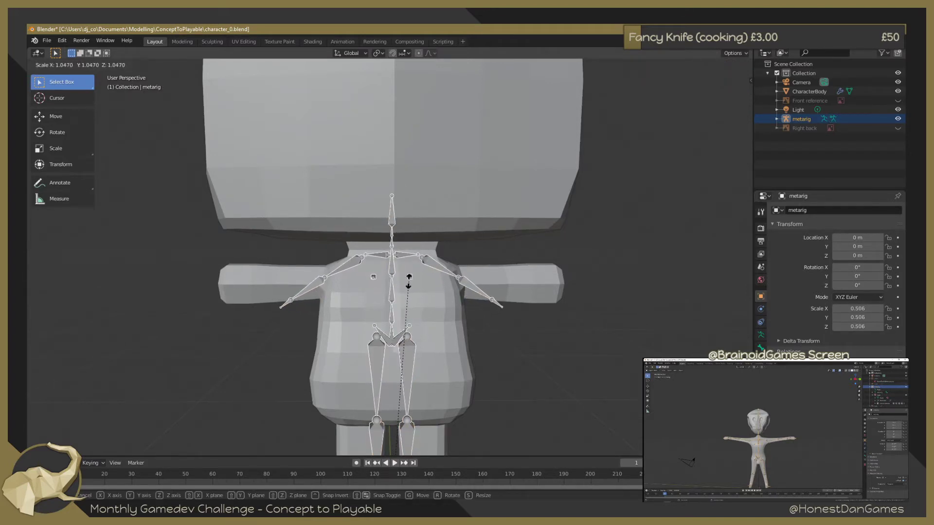
left_click(410, 280)
key("s")
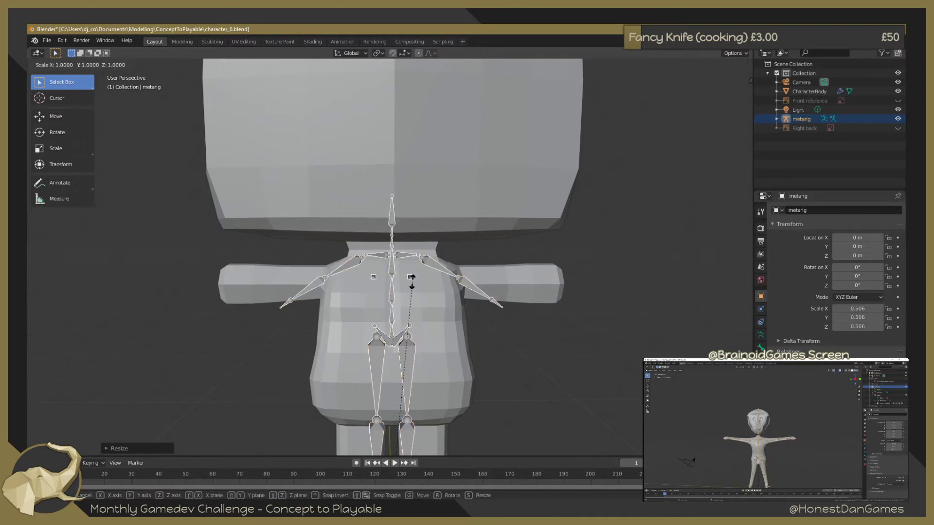
key("Escape")
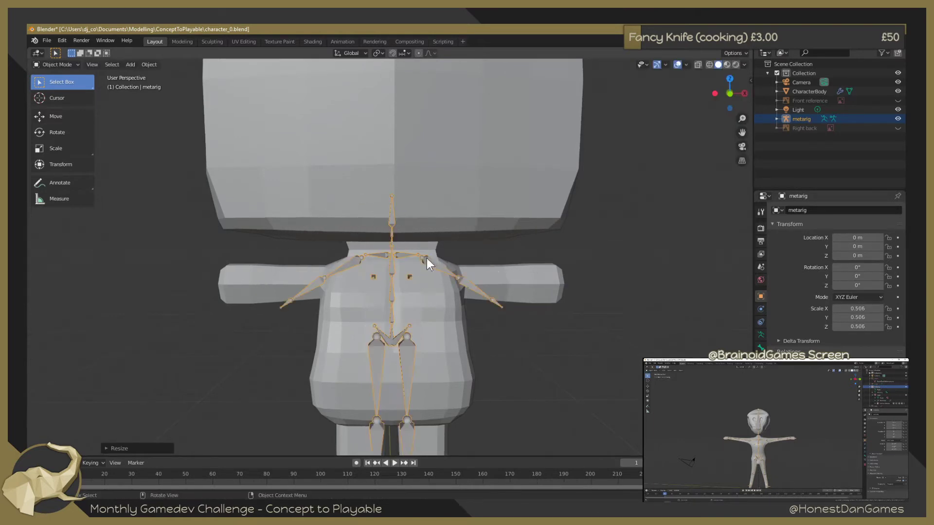
In Edit Mode, select the head bone spine.006 and try a vertical move of its tip
key("Tab")
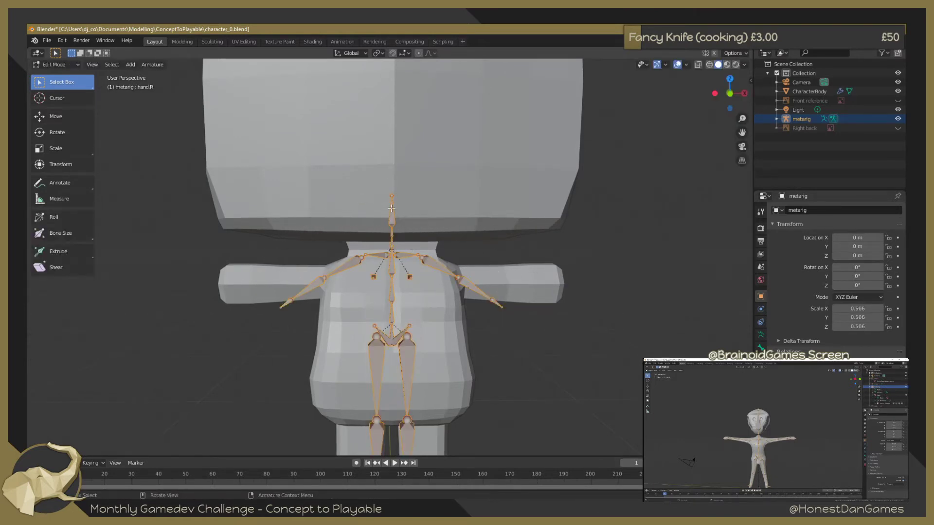
left_click(392, 209)
scroll(408, 195, "up", 2)
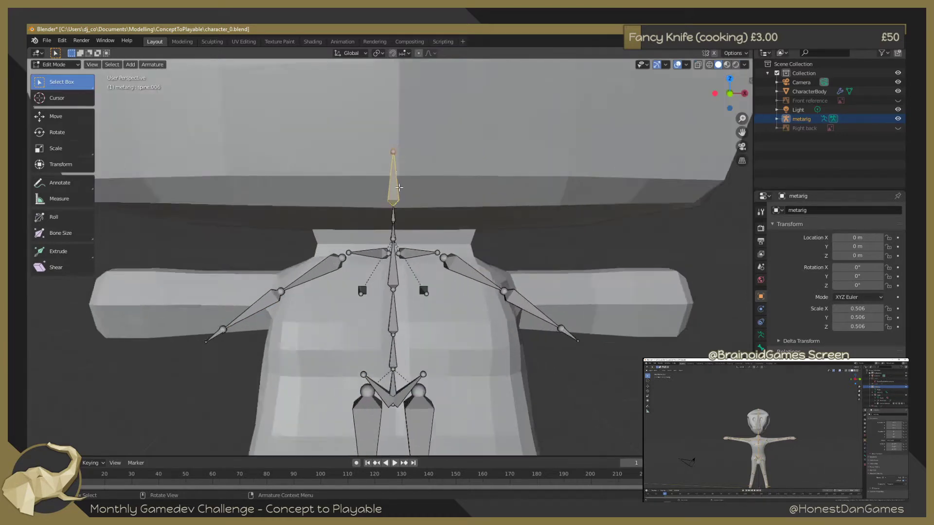
scroll(447, 170, "up", 1)
scroll(423, 169, "down", 2)
scroll(403, 183, "down", 3)
scroll(403, 183, "down", 2)
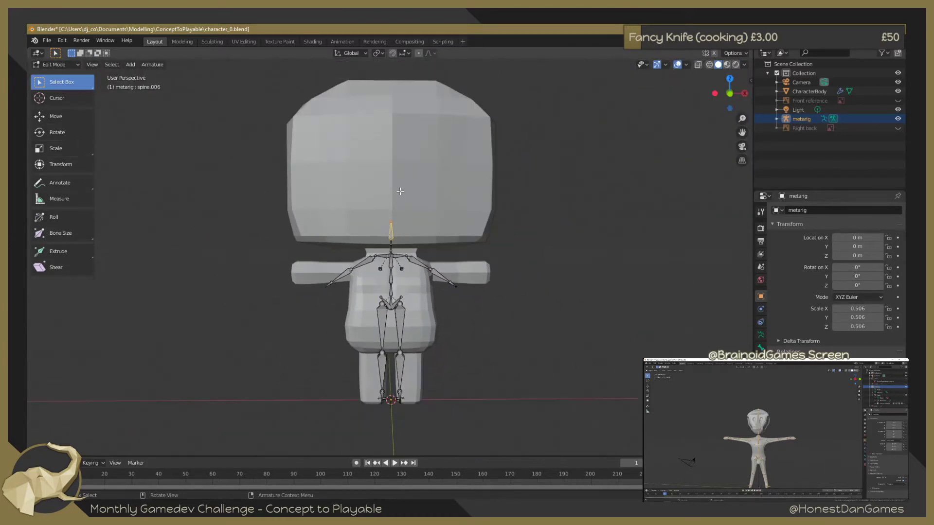
middle_click_drag(405, 178, 406, 203, "shift")
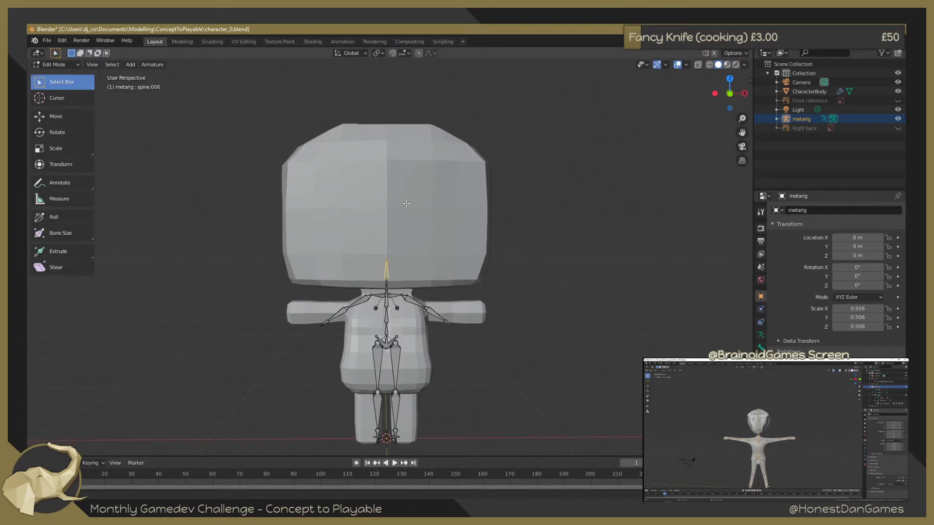
key("g")
key("z")
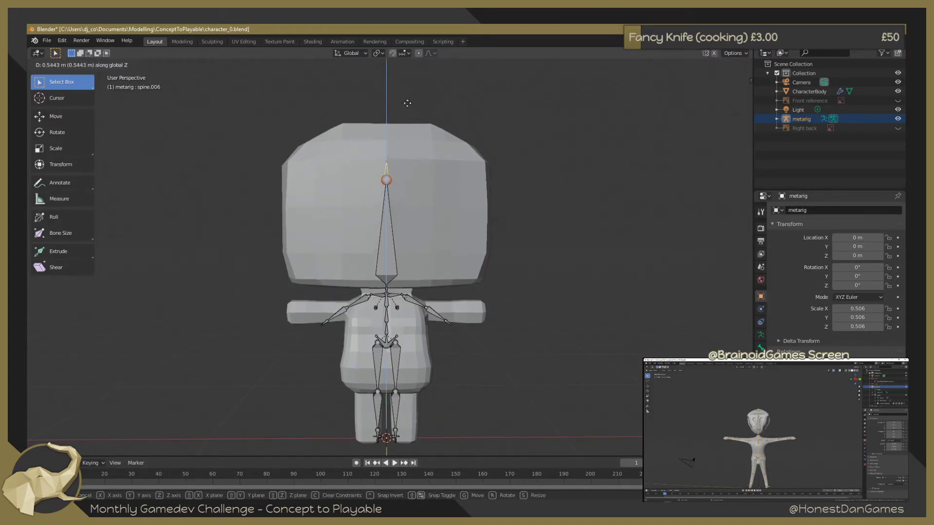
left_click(388, 283)
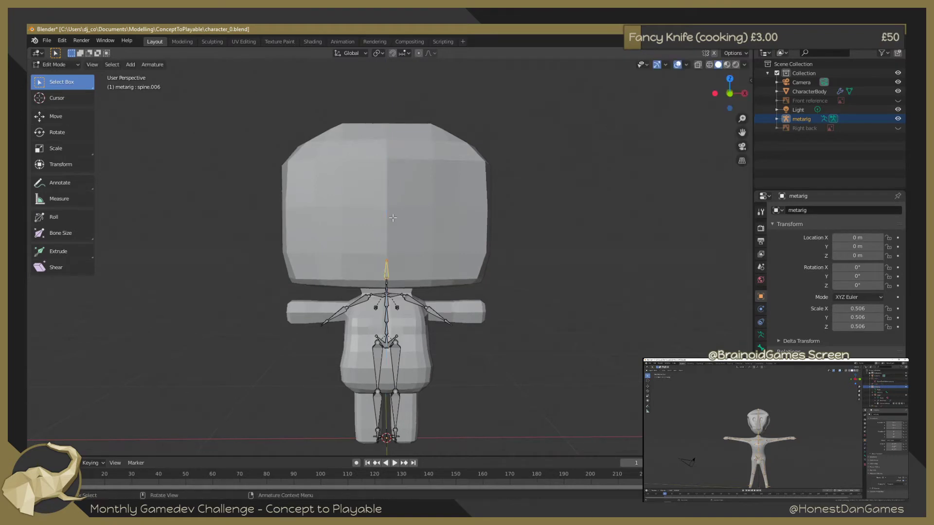
Move the spine.006 tip straight up to the top of the character's head
scroll(388, 283, "up", 2)
scroll(388, 284, "up", 4)
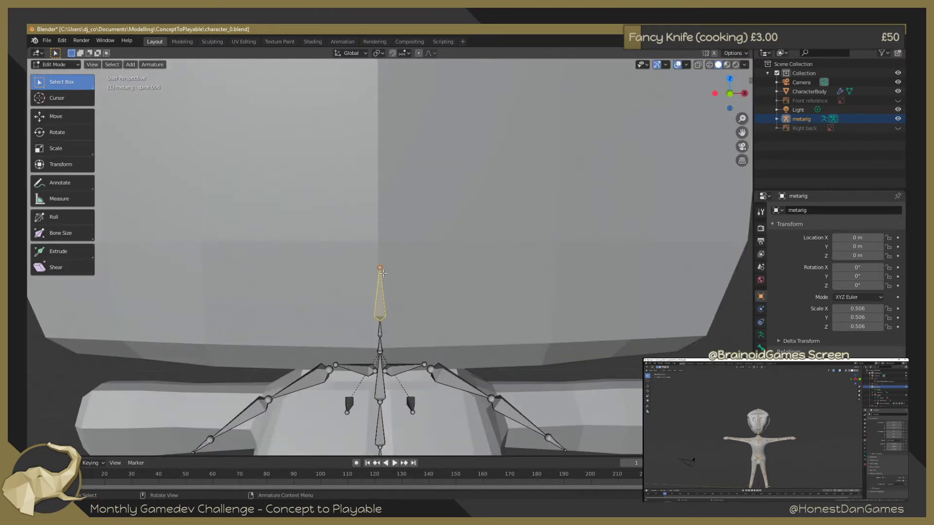
scroll(380, 266, "down", 3)
scroll(380, 266, "down", 2)
key("g")
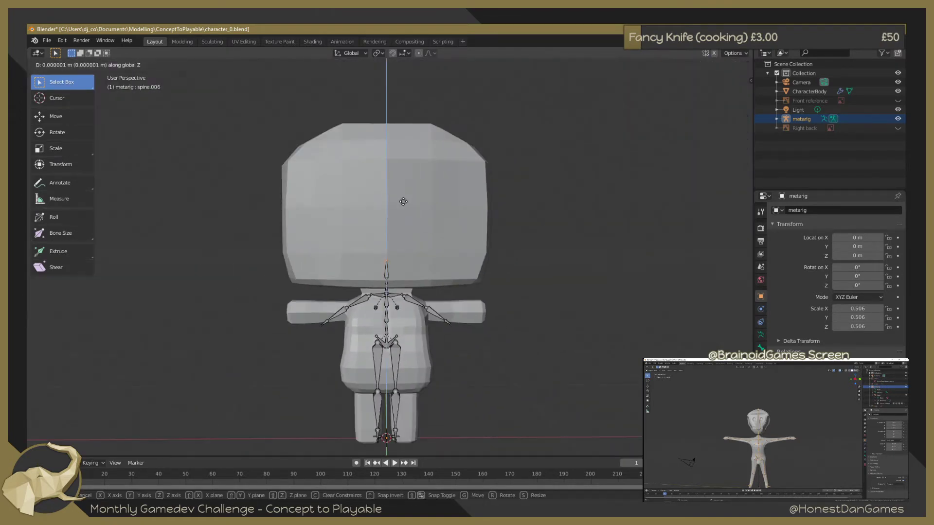
key("z")
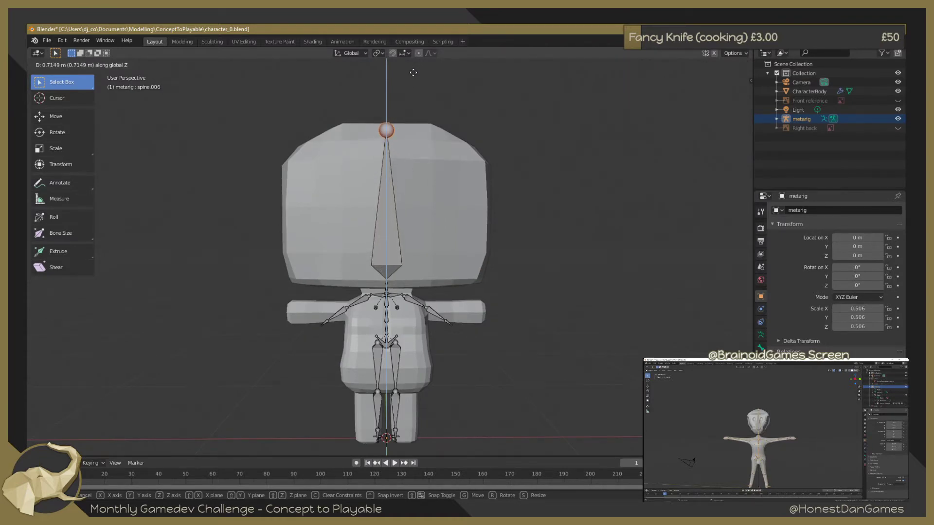
left_click(414, 73)
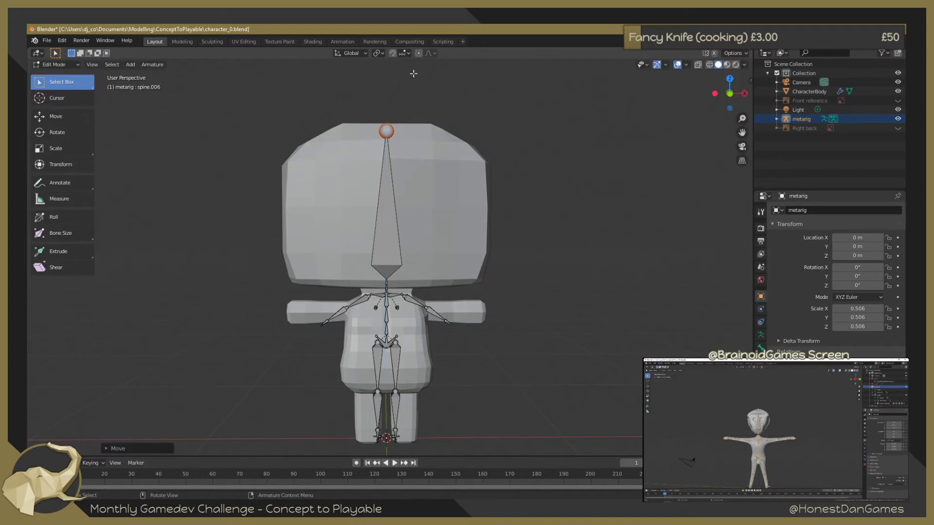
middle_click_drag(540, 204, 559, 202)
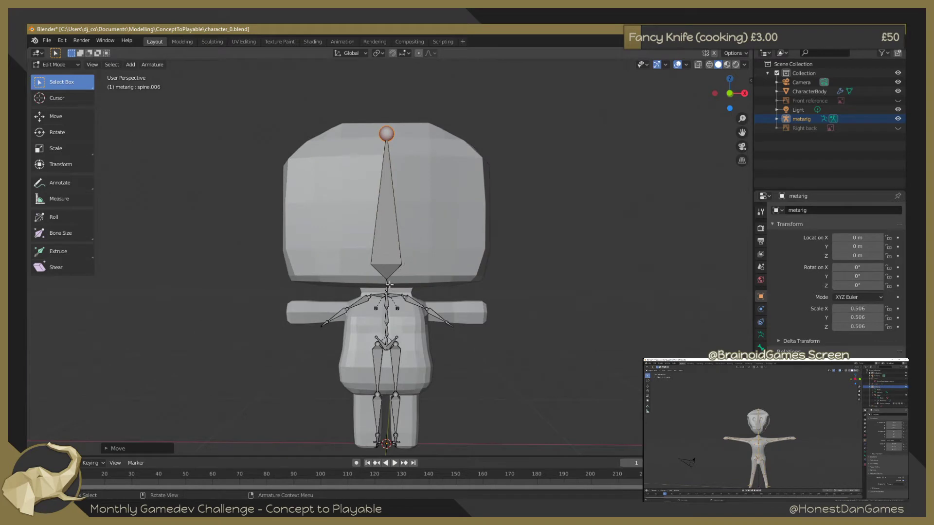
Lower the shoulder, upper spine and breast bones slightly along Z
scroll(389, 284, "up", 4)
scroll(389, 284, "up", 1)
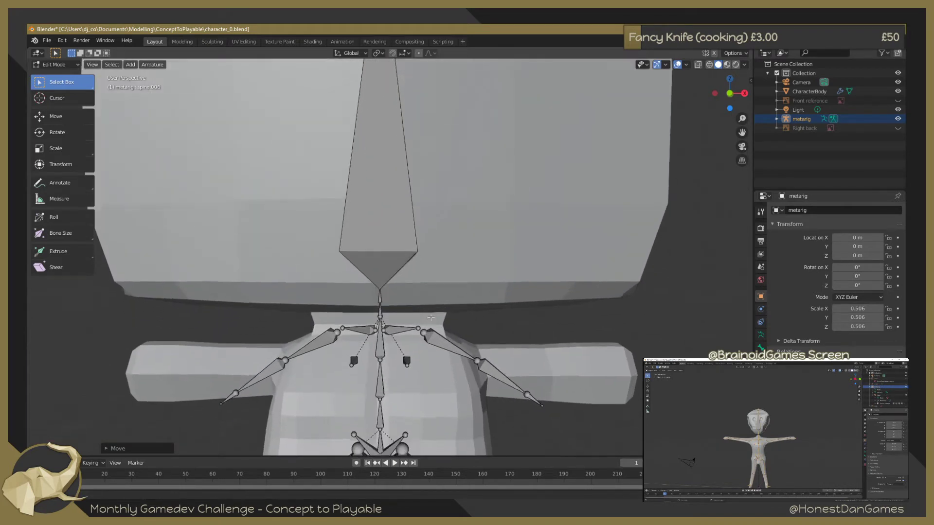
middle_click_drag(431, 317, 410, 277, "shift")
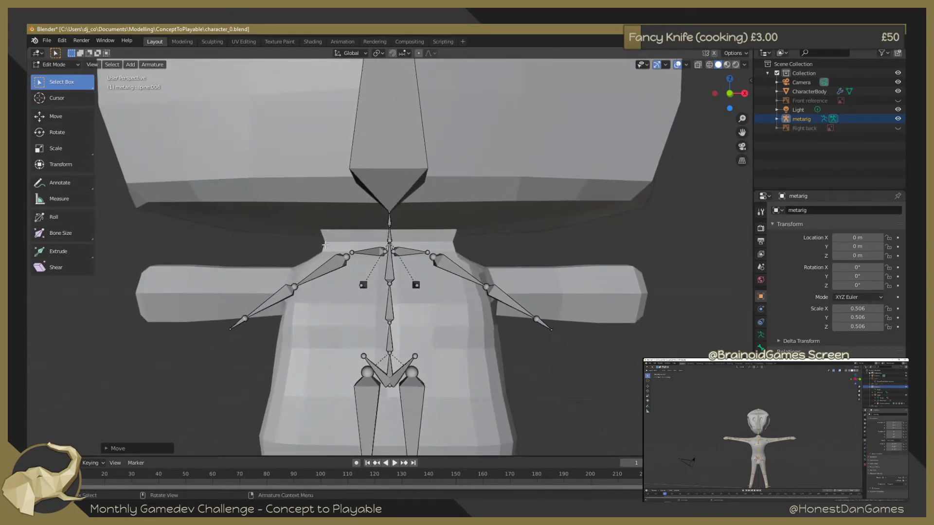
left_click_drag(311, 242, 477, 287)
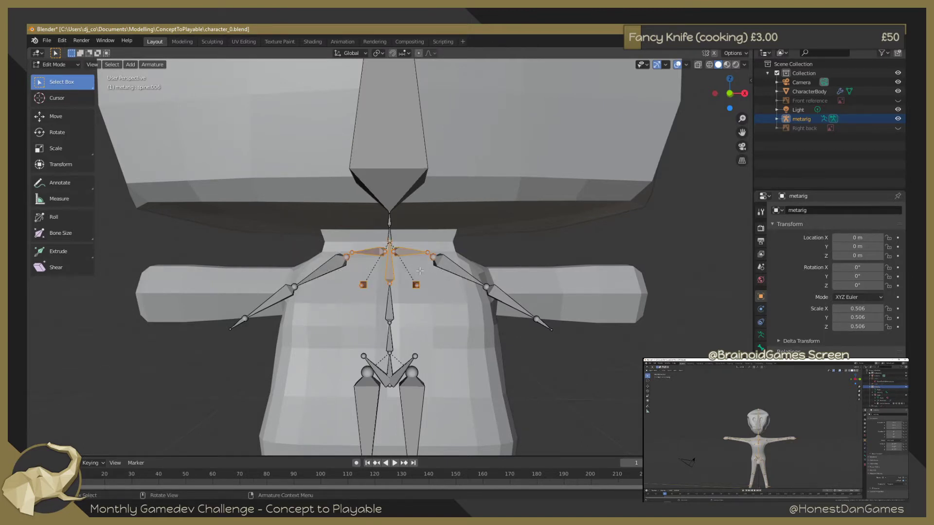
key("g")
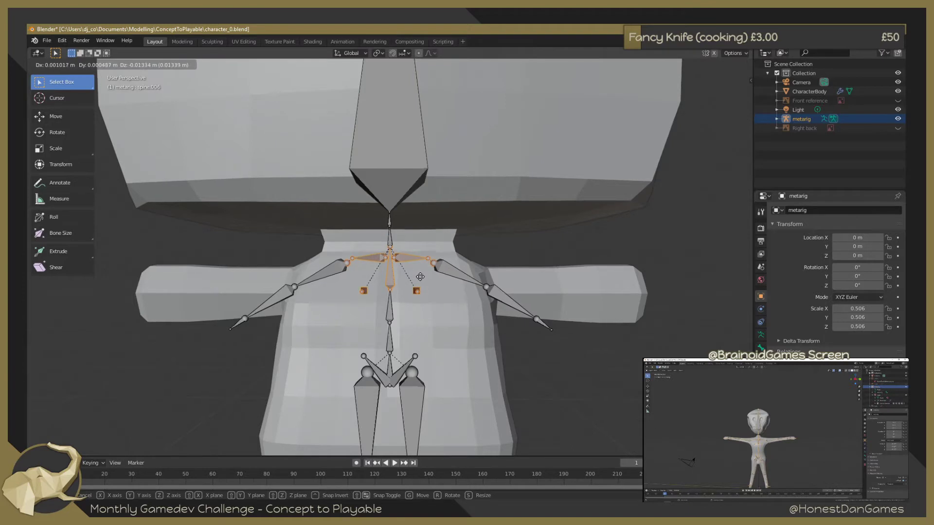
key("z")
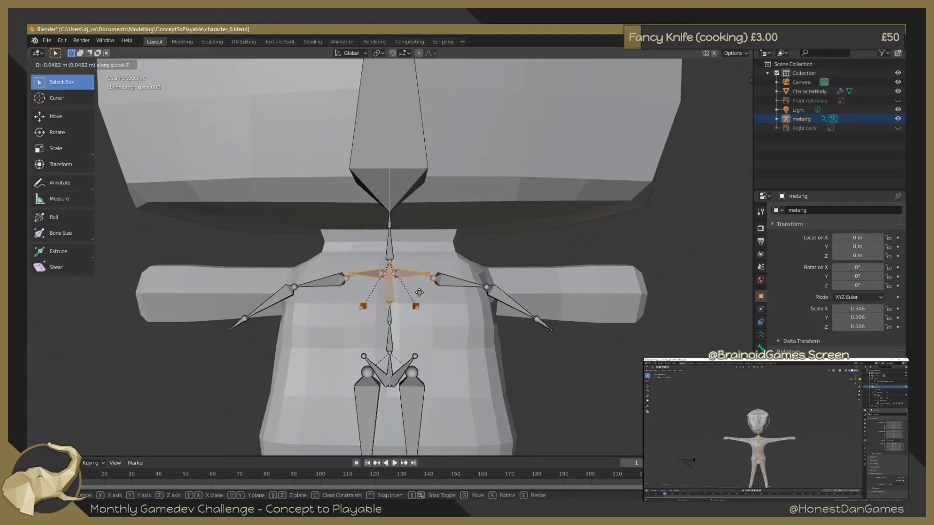
left_click(419, 293)
mouse_move(455, 307)
middle_mouse_down()
mouse_move(531, 310)
mouse_move(392, 309)
mouse_move(545, 298)
mouse_move(474, 306)
mouse_move(443, 298)
middle_mouse_up()
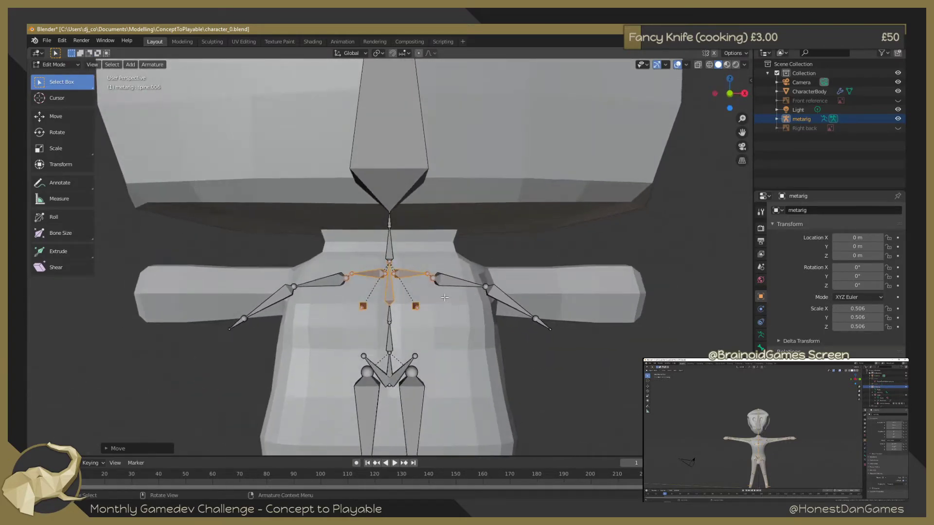
left_click(443, 298)
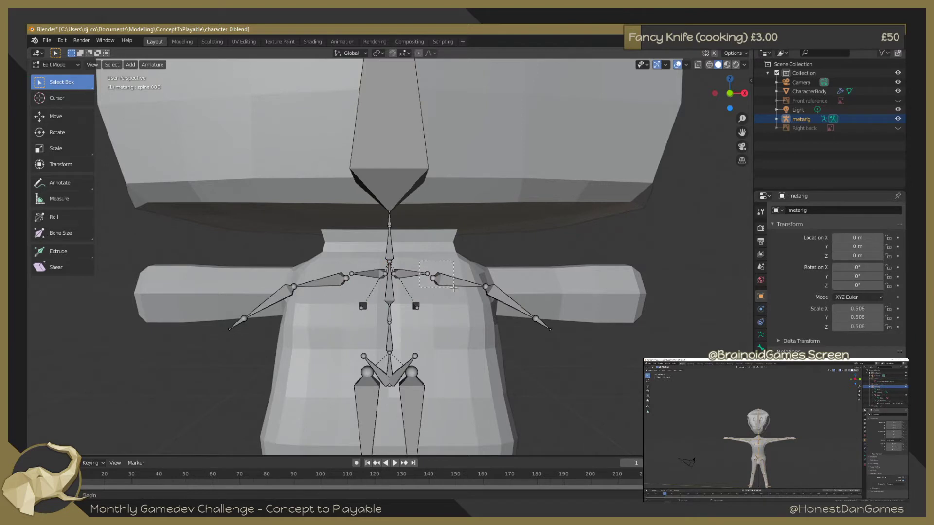
Select the shoulder and left-arm bones and orbit to inspect the shoulder placement
mouse_move(420, 261)
left_mouse_down()
mouse_move(584, 296)
mouse_move(565, 290)
left_mouse_up()
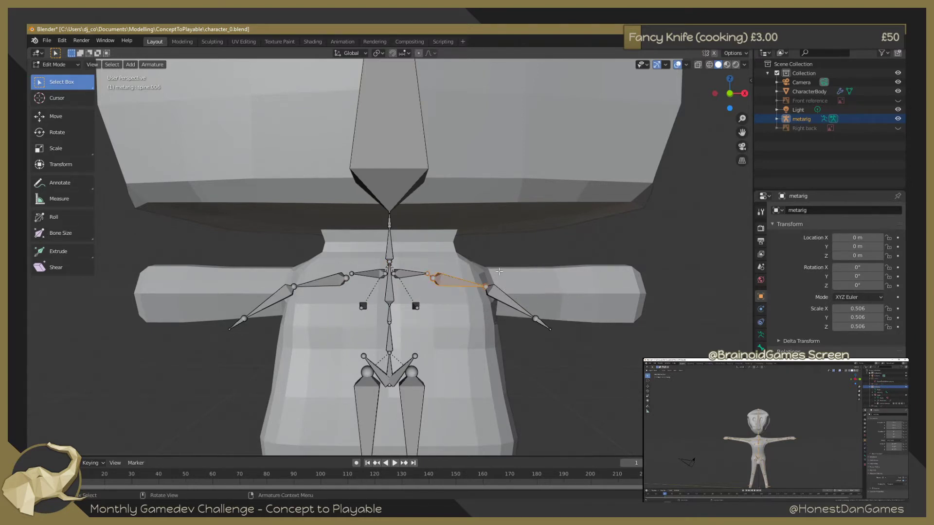
left_click(369, 270)
left_click(417, 272)
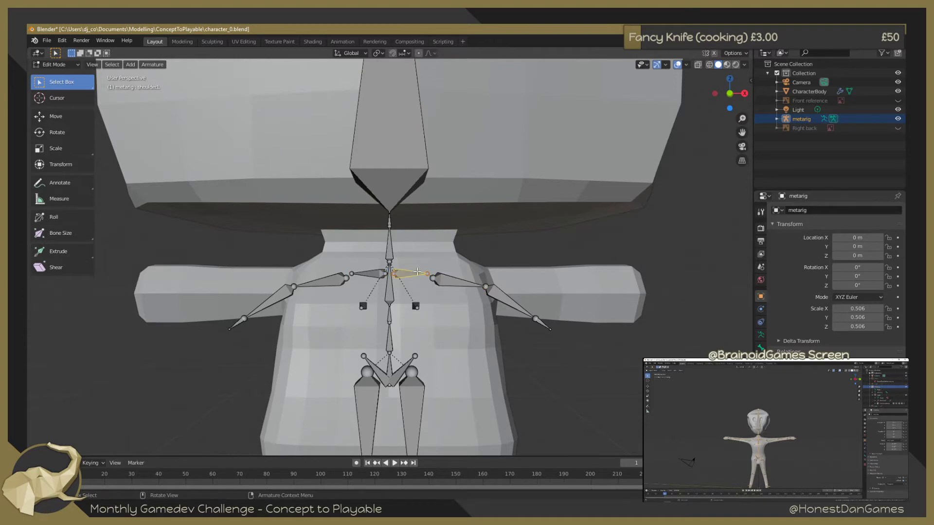
left_click(368, 272)
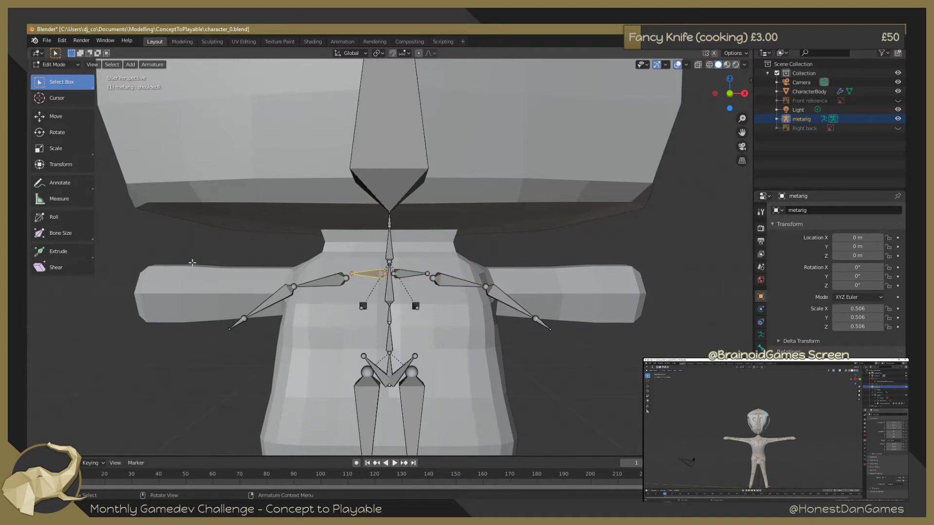
left_click_drag(192, 263, 323, 323)
mouse_move(329, 255)
middle_mouse_down()
mouse_move(321, 274)
mouse_move(337, 259)
middle_mouse_up()
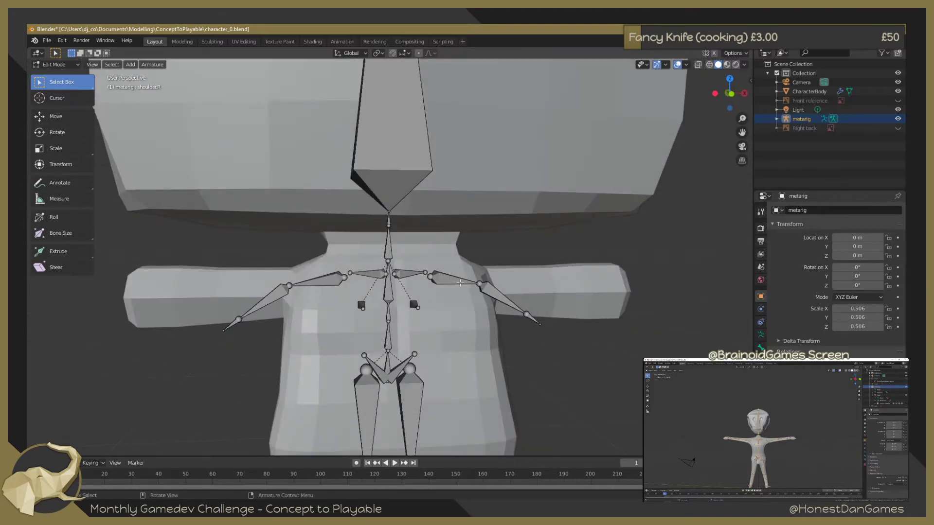
middle_click_drag(466, 317, 457, 284)
scroll(457, 284, "up", 2)
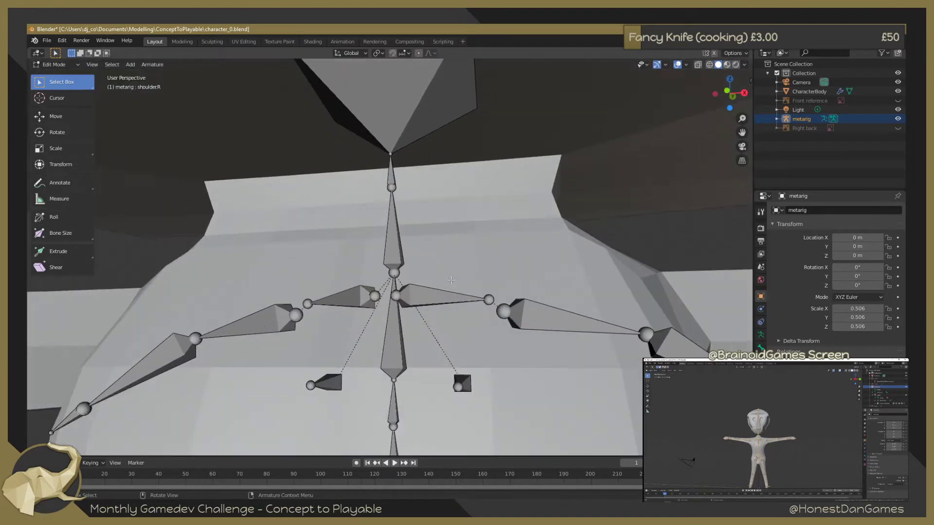
scroll(503, 314, "up", 2)
scroll(519, 315, "down", 3)
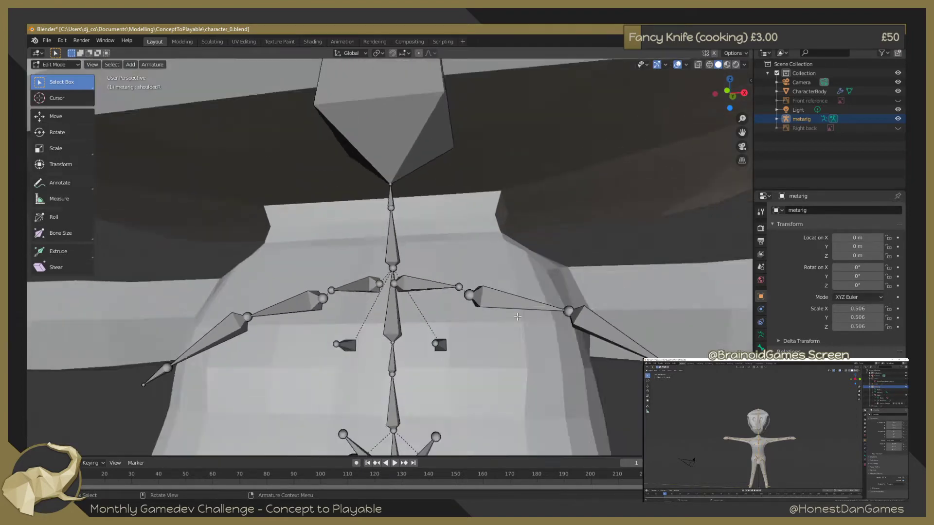
mouse_move(519, 316)
middle_mouse_down()
mouse_move(498, 335)
mouse_move(528, 323)
middle_mouse_up()
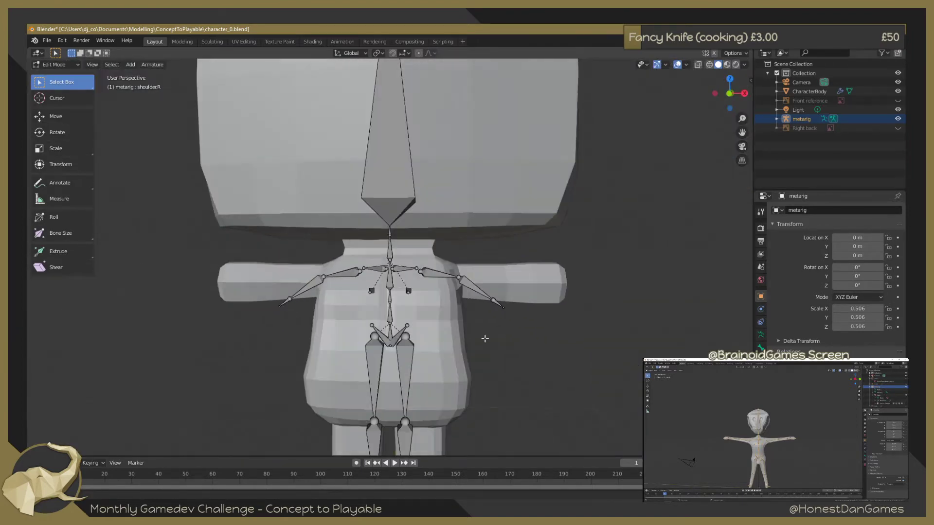
Slide the screen-right arm bones inward along X
left_click_drag(537, 328, 436, 265)
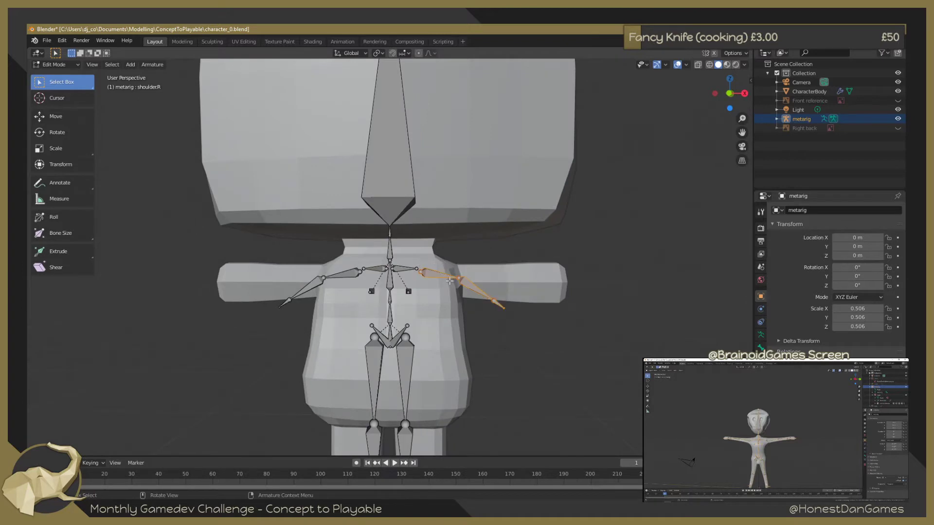
key("g")
key("x")
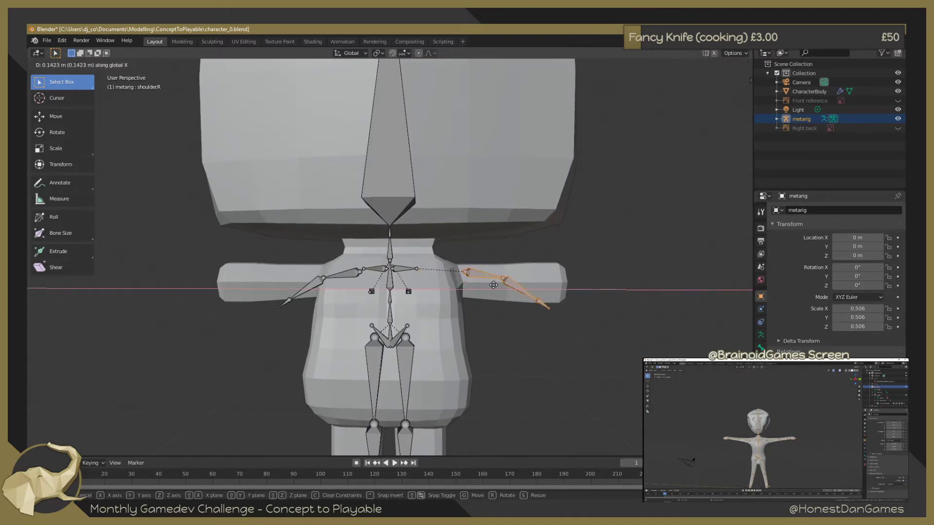
left_click(493, 285)
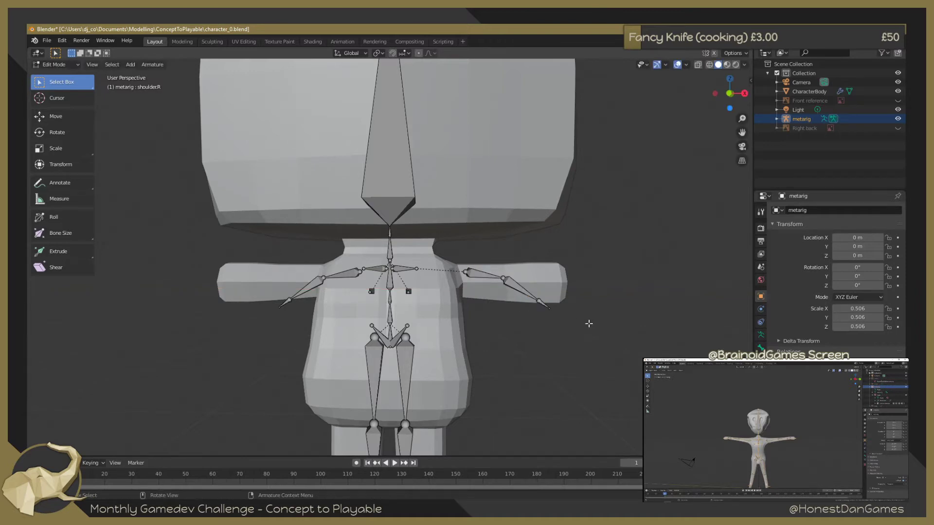
mouse_move(588, 323)
middle_mouse_down()
mouse_move(489, 323)
mouse_move(476, 313)
mouse_move(463, 323)
mouse_move(560, 329)
mouse_move(604, 319)
mouse_move(515, 313)
mouse_move(525, 328)
mouse_move(585, 322)
middle_mouse_up()
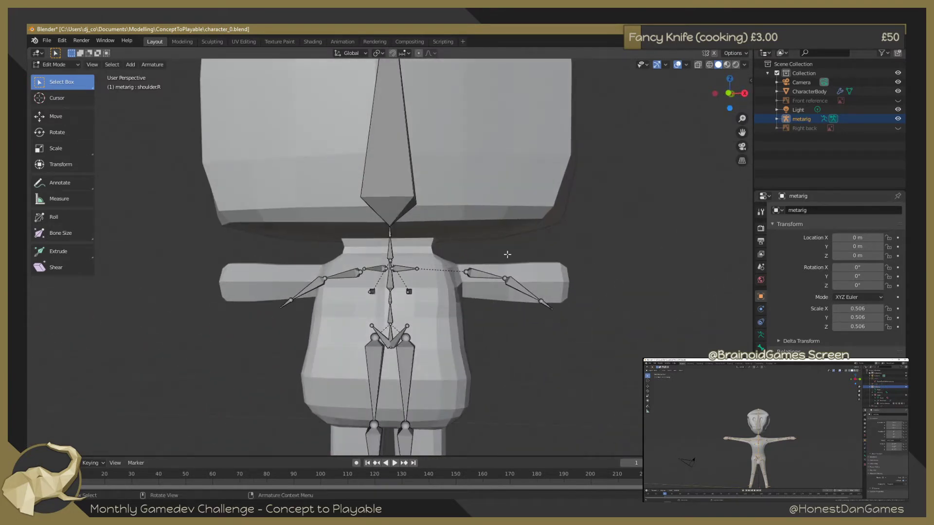
Reposition all the right-arm bones along X until they sit inside the chibi's arm
left_click_drag(461, 266, 571, 325)
key("g")
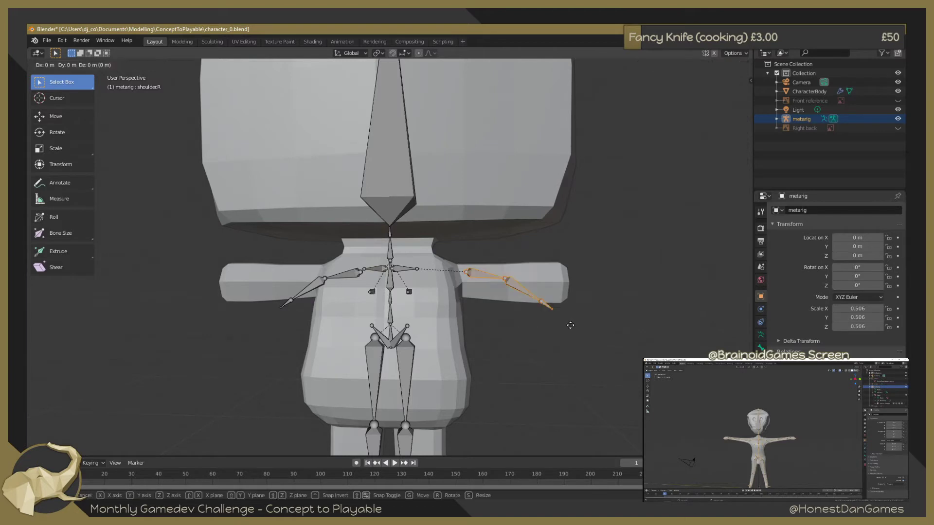
key("x")
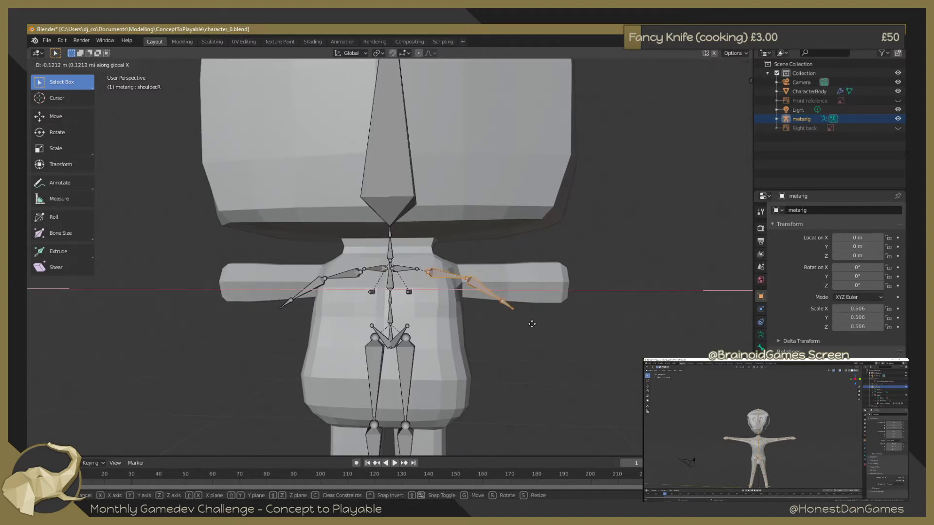
left_click(567, 325)
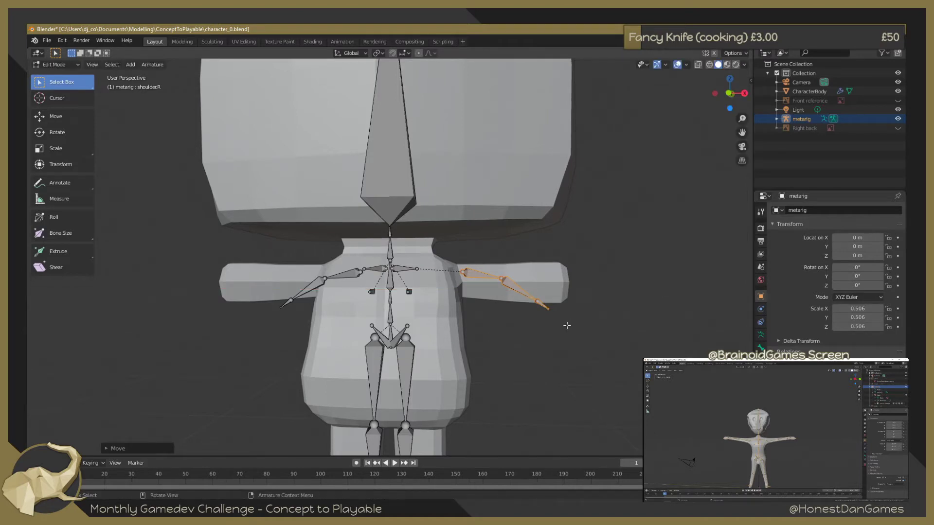
key("g")
key("x")
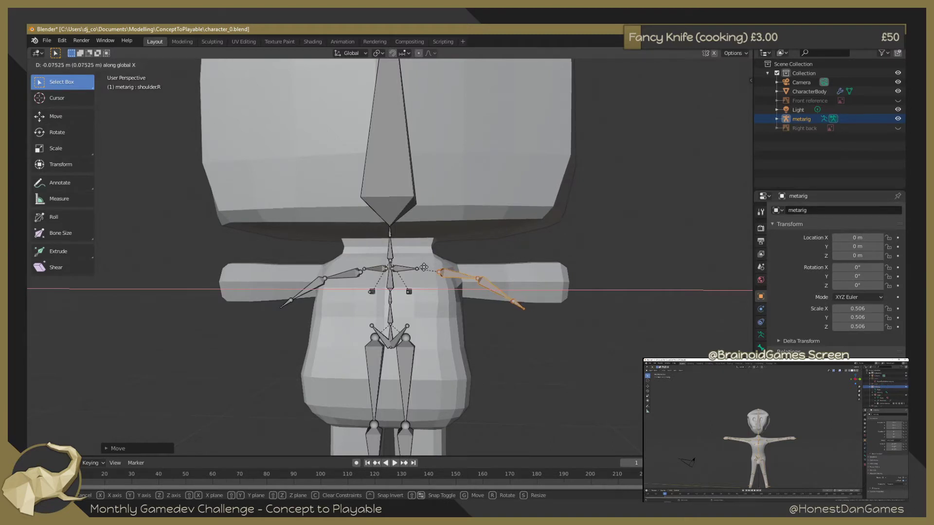
left_click(424, 267)
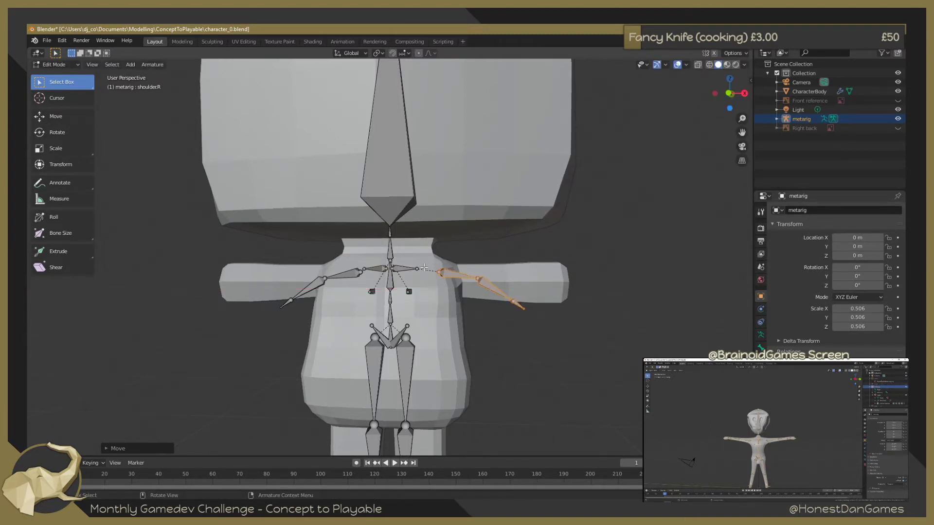
key("g")
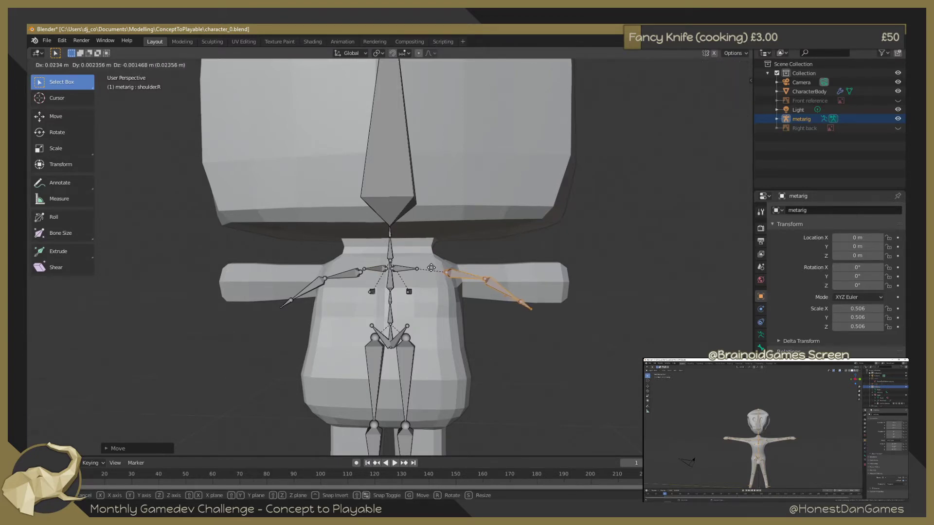
key("x")
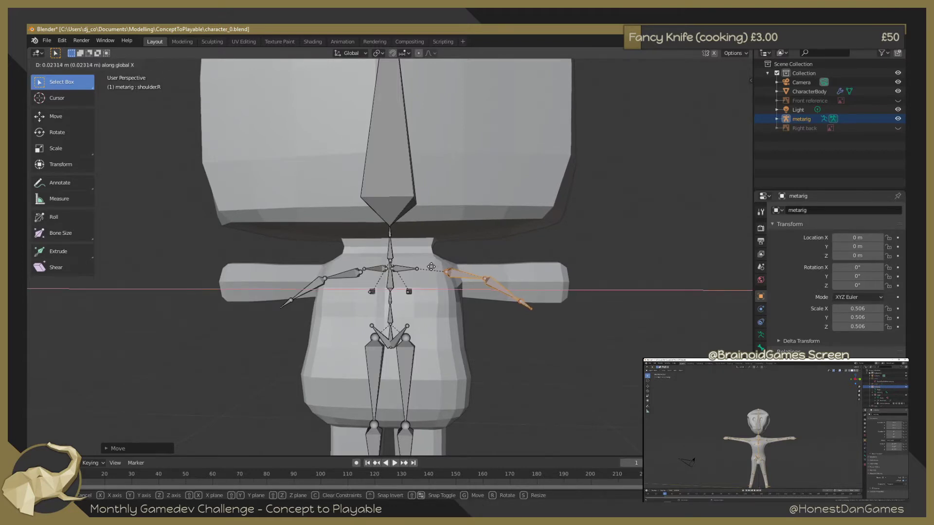
left_click(433, 267)
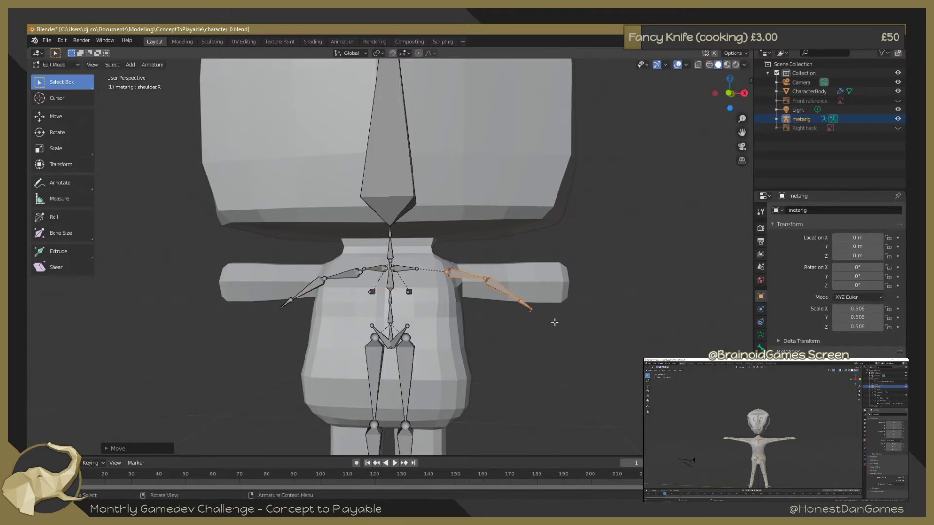
left_click(549, 322)
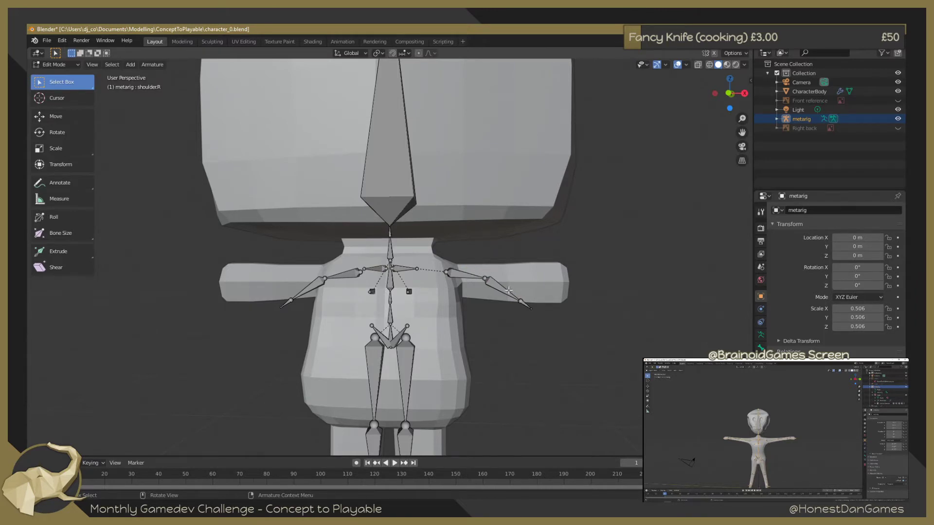
Nudge the right forearm bone vertically, cancelling a final extra move
left_click(485, 278)
left_click_drag(495, 293, 550, 324)
key("g")
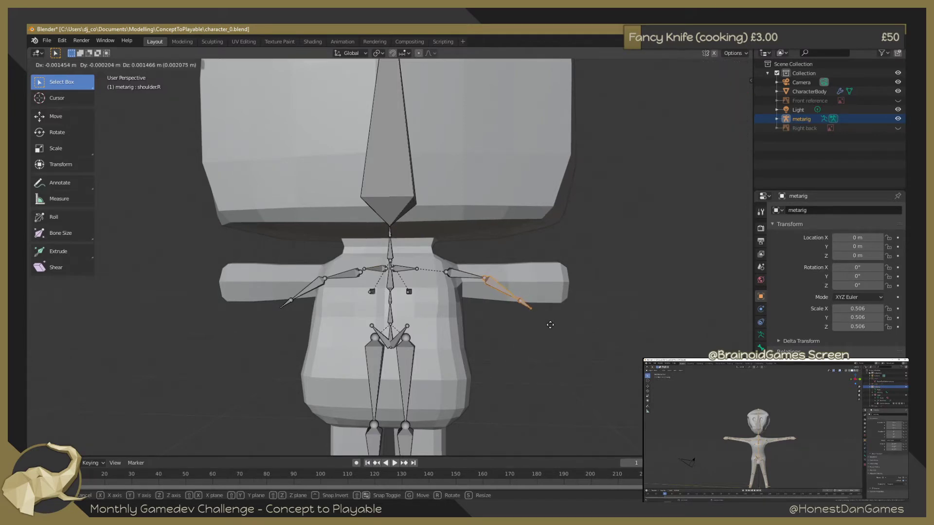
key("x")
key("z")
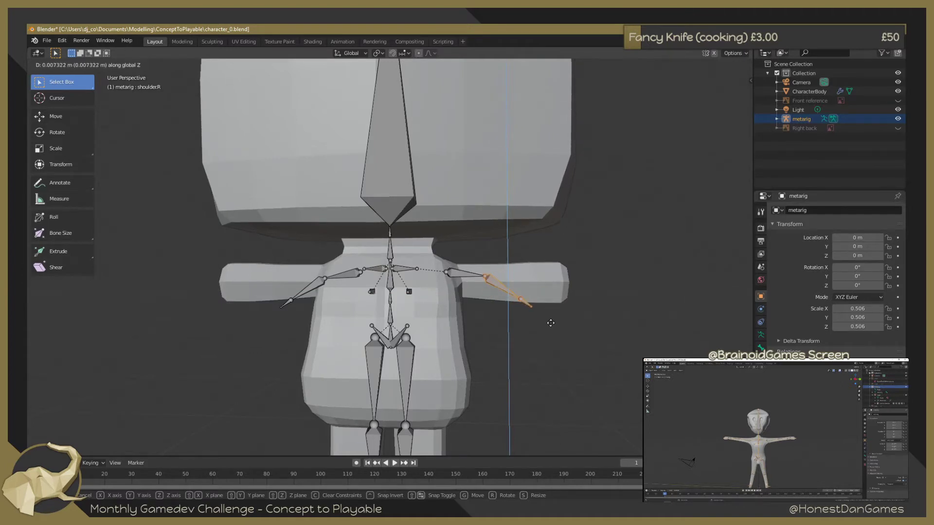
left_click(551, 323)
key("r")
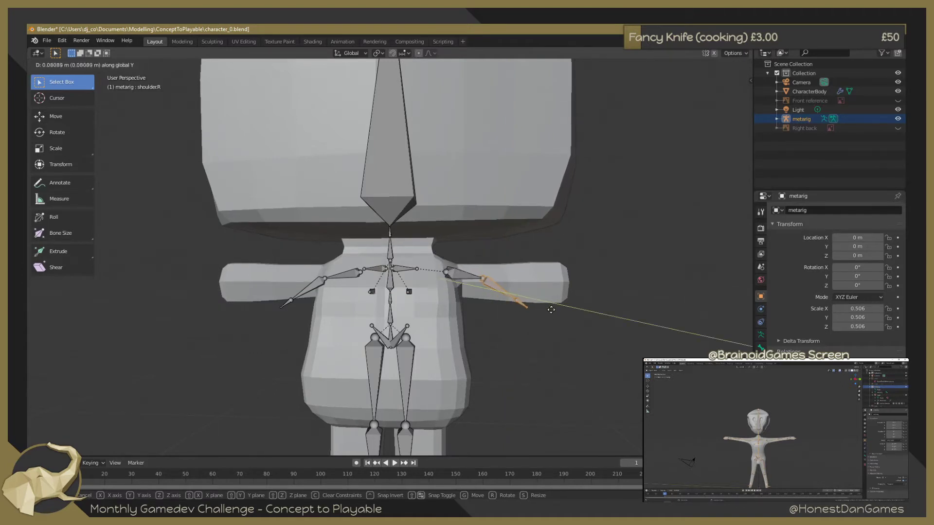
right_click(559, 314)
Move the left forearm bone vertically to a new height after cancelling a trial rotation
middle_click_drag(560, 315, 535, 311)
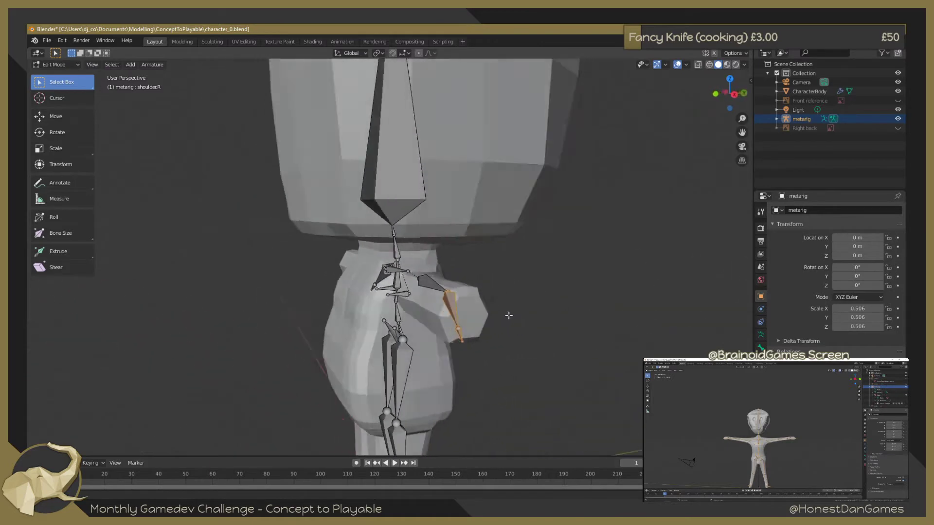
left_click(503, 290)
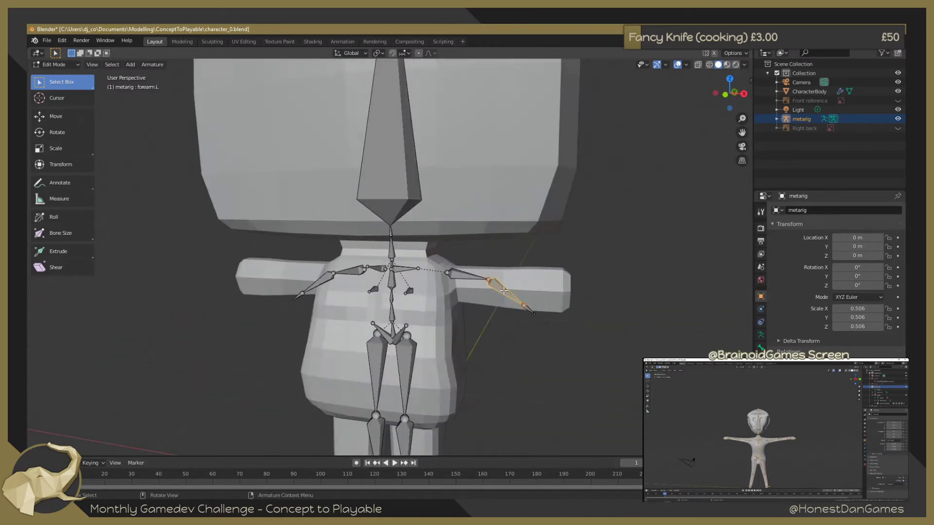
key("r")
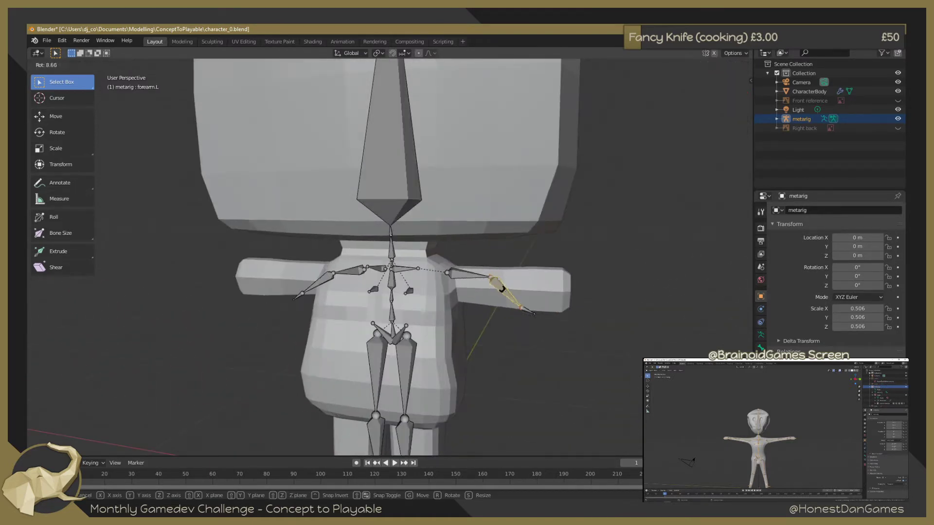
right_click(503, 290)
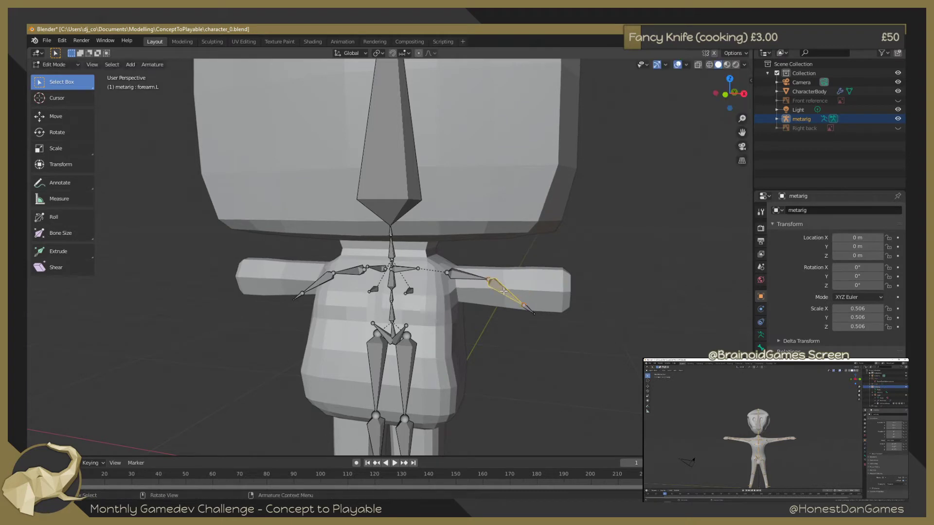
middle_click_drag(542, 328, 533, 298)
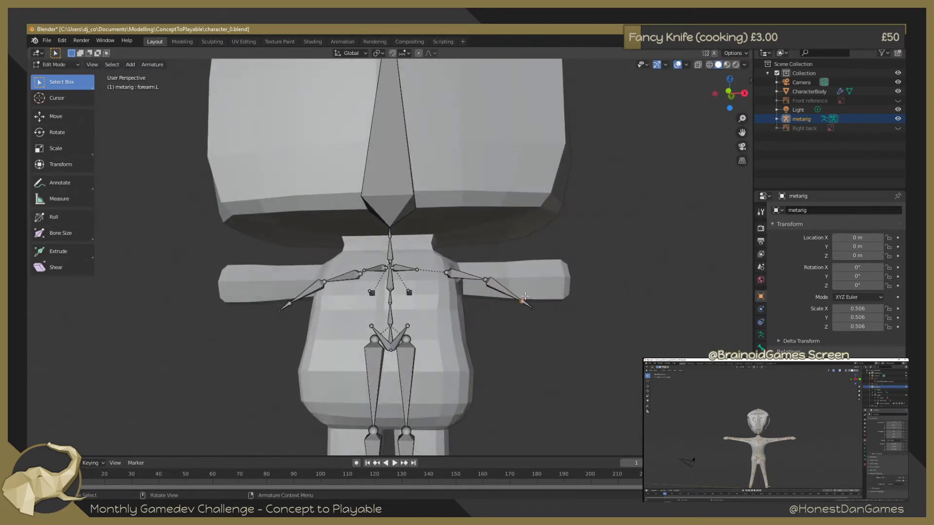
key("g")
key("x")
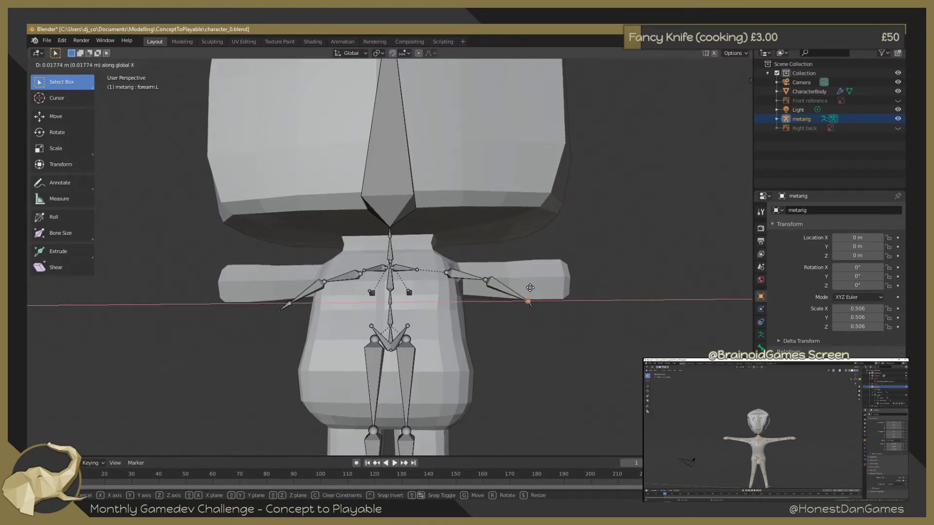
key("z")
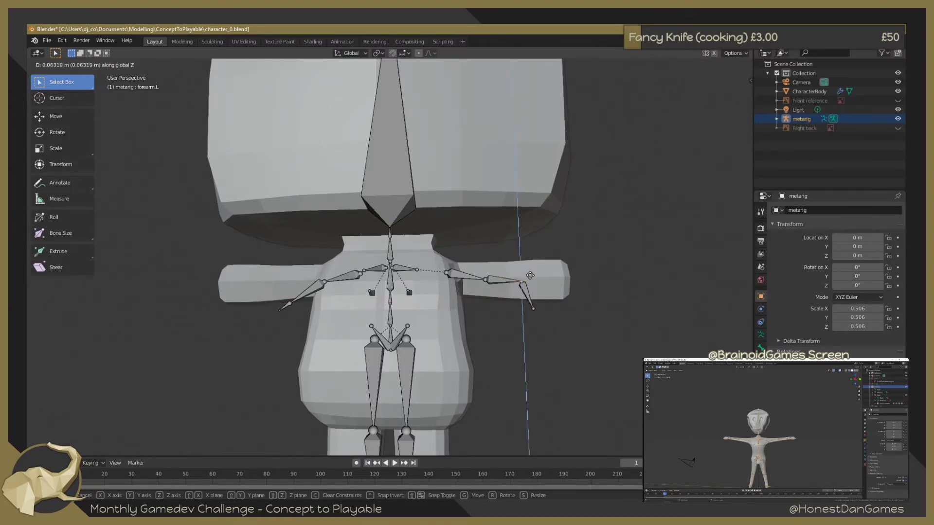
left_click(530, 275)
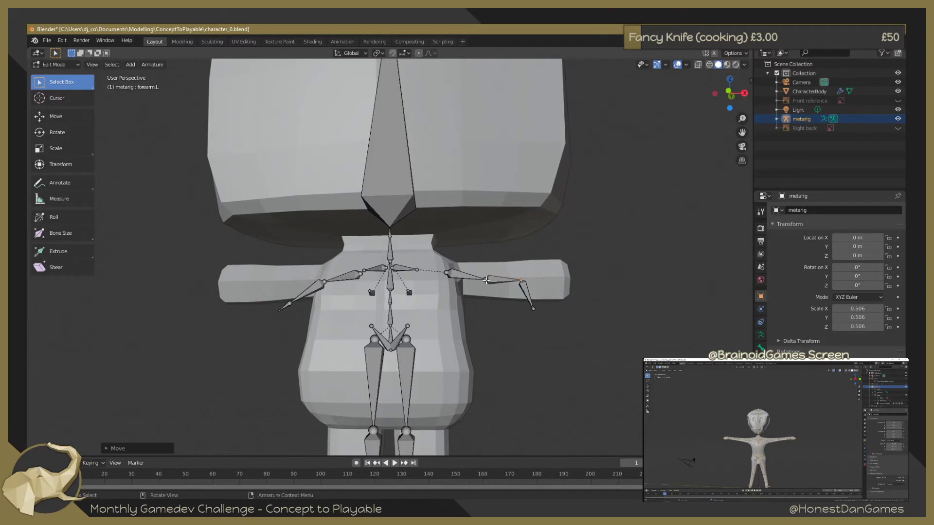
Move the left upper-arm bone vertically and raise the hand bone into the arm's tip
left_click(486, 278)
key("g")
key("z")
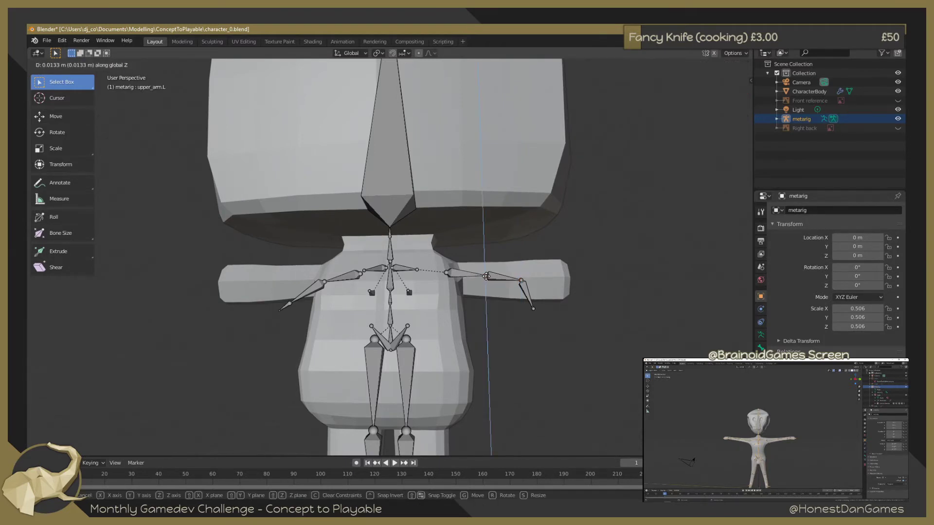
left_click(503, 275)
left_click(526, 284)
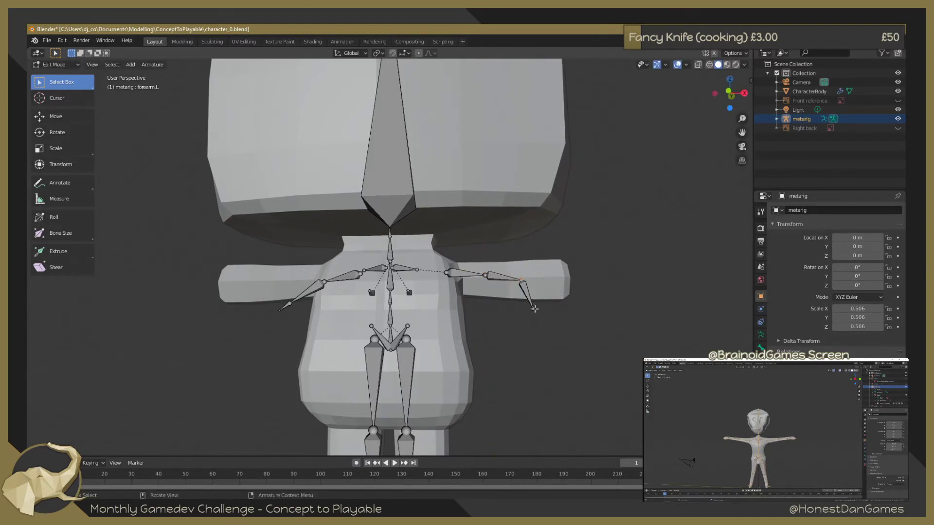
left_click(534, 308)
key("g")
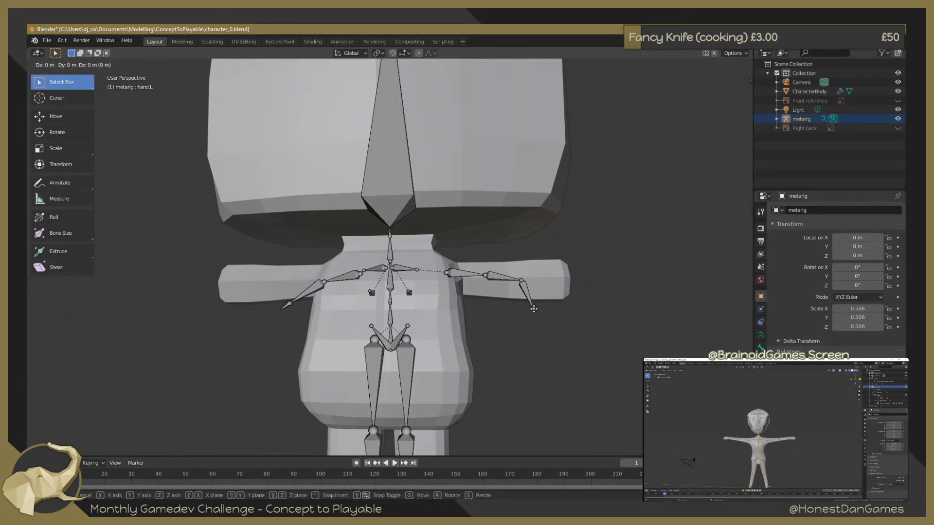
left_click_drag(534, 308, 550, 282)
left_click(551, 282)
Lower the left upper arm's shoulder joint and adjust the elbow joint height vertically
middle_click_drag(641, 263, 450, 272)
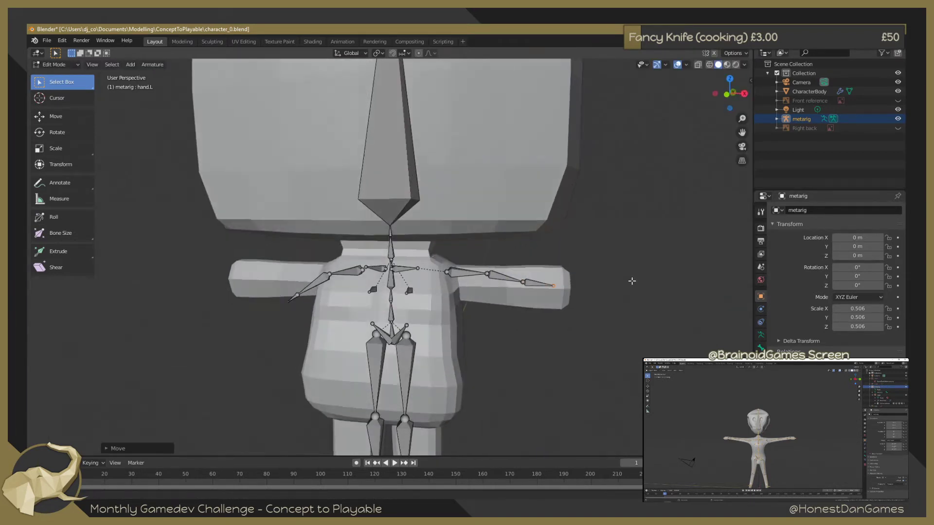
left_click(417, 266)
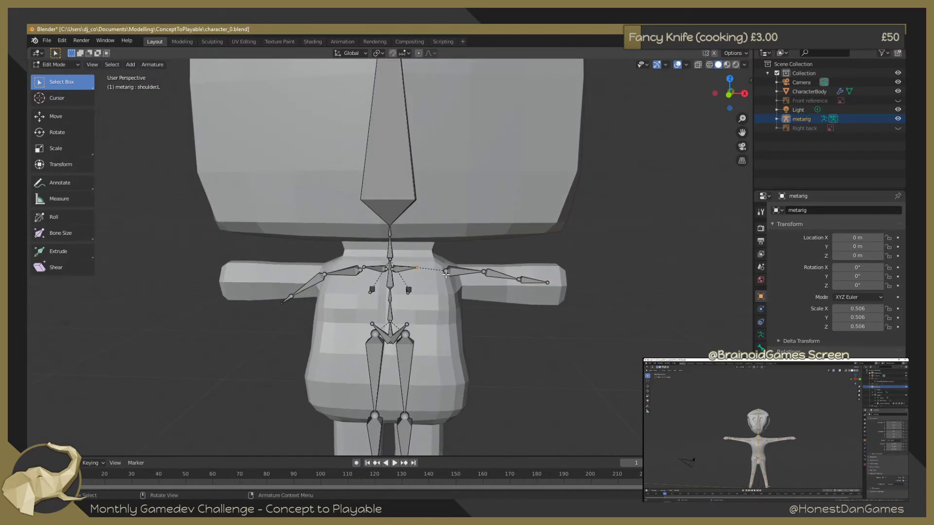
left_click(448, 270)
key("g")
key("z")
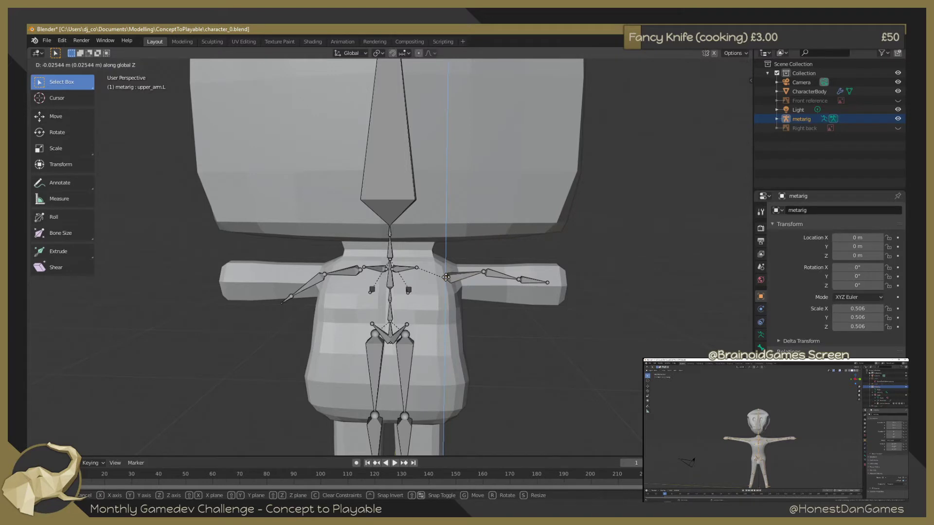
left_click(446, 276)
left_click(484, 271)
key("g")
key("z")
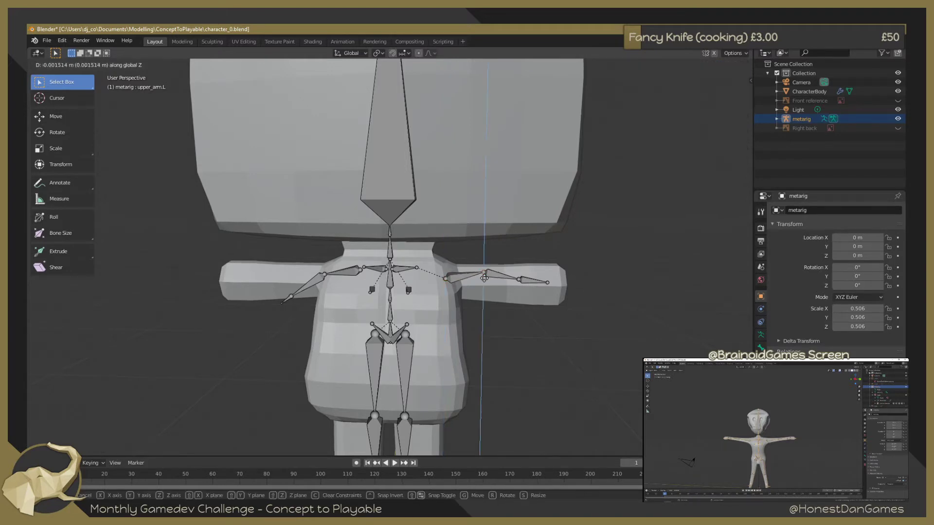
left_click(484, 277)
Adjust the next arm joint's height and lower the left forearm tip into the arm
mouse_move(512, 273)
left_mouse_down()
mouse_move(524, 286)
mouse_move(555, 289)
left_mouse_up()
key("g")
key("z")
left_click(539, 274)
key("g")
key("z")
left_click(563, 294)
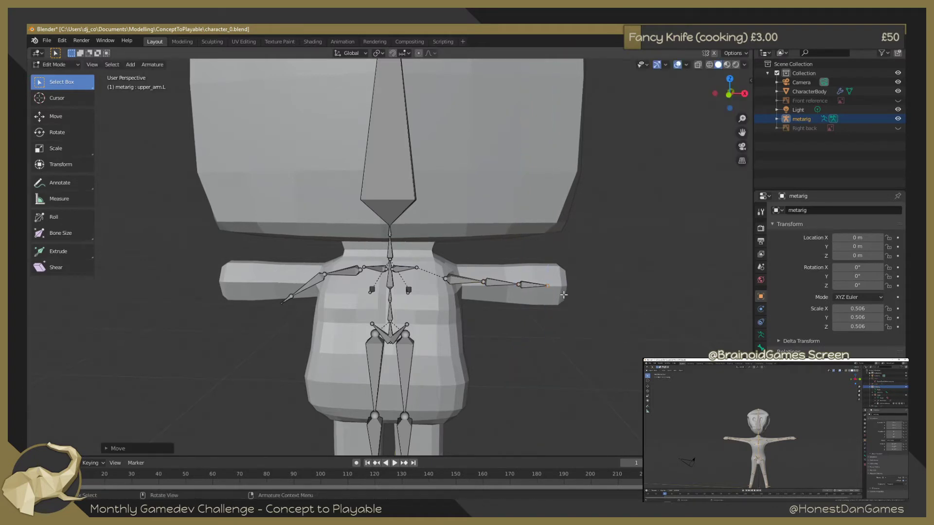
key("g")
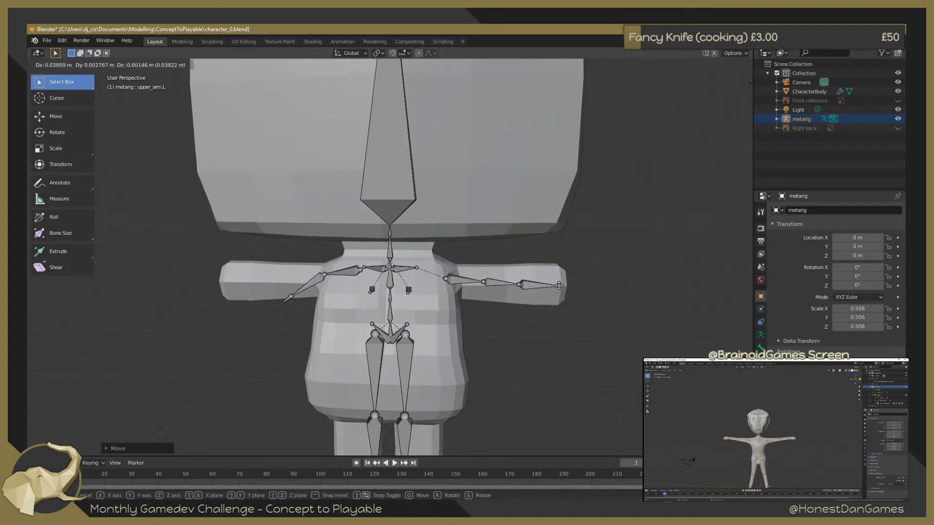
left_click(570, 285)
Shift the left upper-arm bone along global Y so it sits inside the arm's depth
mouse_move(612, 305)
middle_mouse_down()
mouse_move(602, 296)
mouse_move(446, 298)
mouse_move(572, 297)
middle_mouse_up()
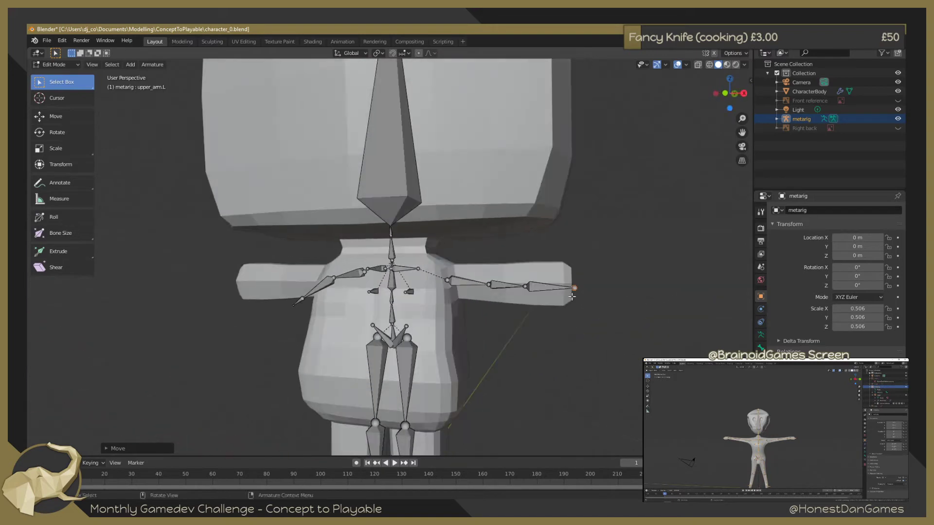
mouse_move(638, 333)
left_mouse_down()
mouse_move(468, 289)
mouse_move(452, 263)
left_mouse_up()
middle_click_drag(627, 293, 535, 293)
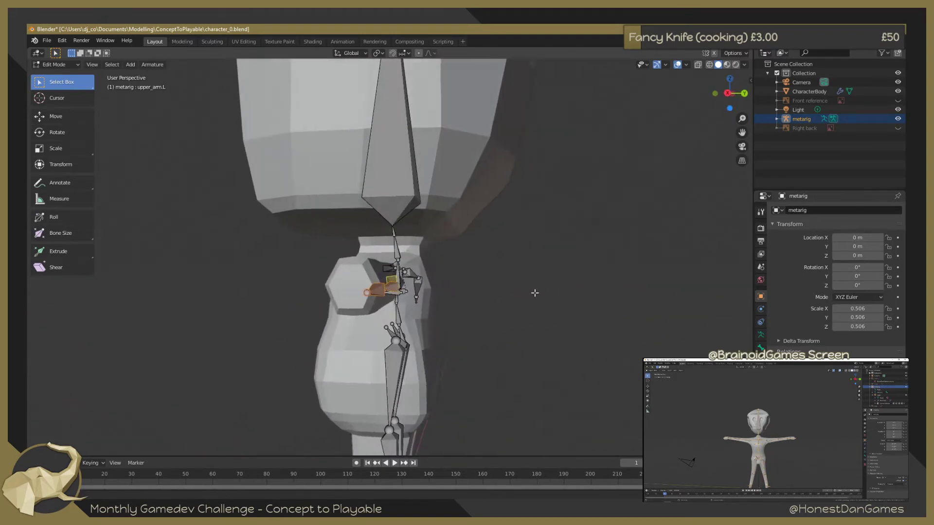
key("g")
key("y")
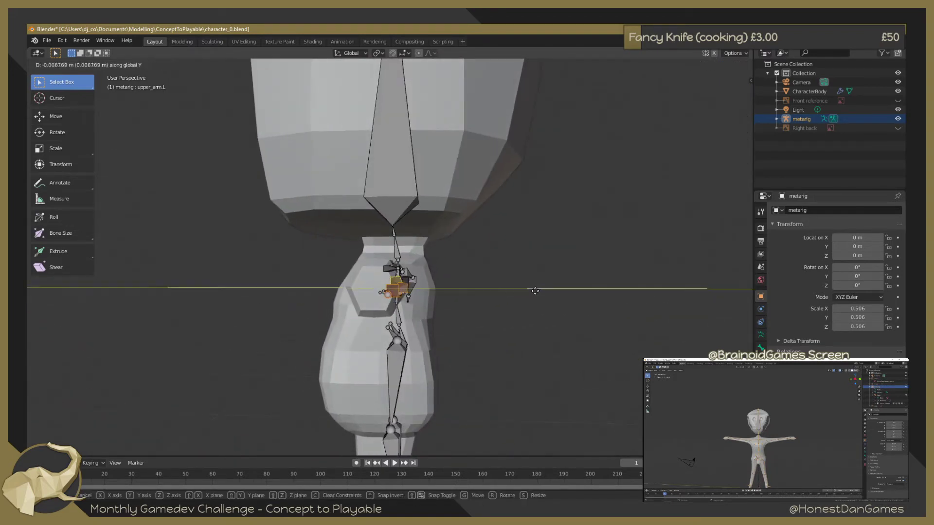
left_click(513, 288)
mouse_move(511, 287)
middle_mouse_down()
mouse_move(518, 289)
mouse_move(518, 312)
mouse_move(474, 321)
middle_mouse_up()
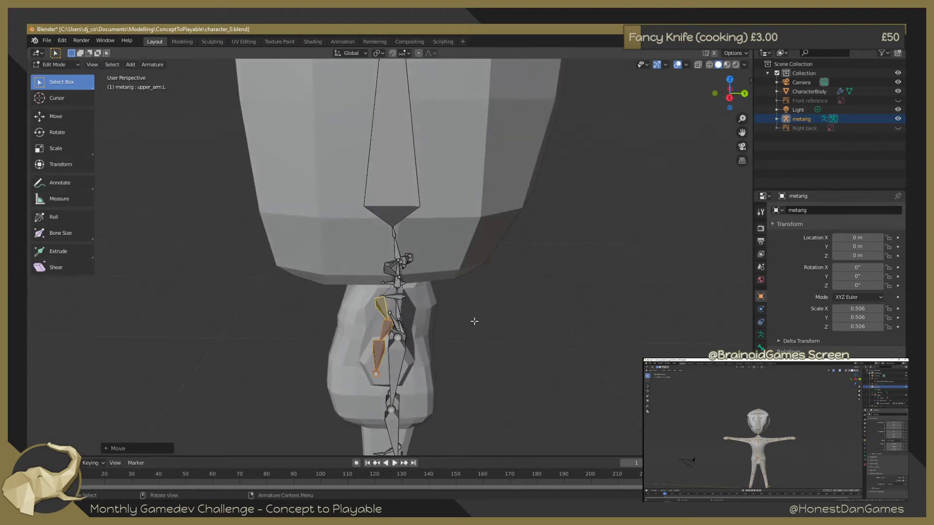
left_click(361, 367)
key("KP_7")
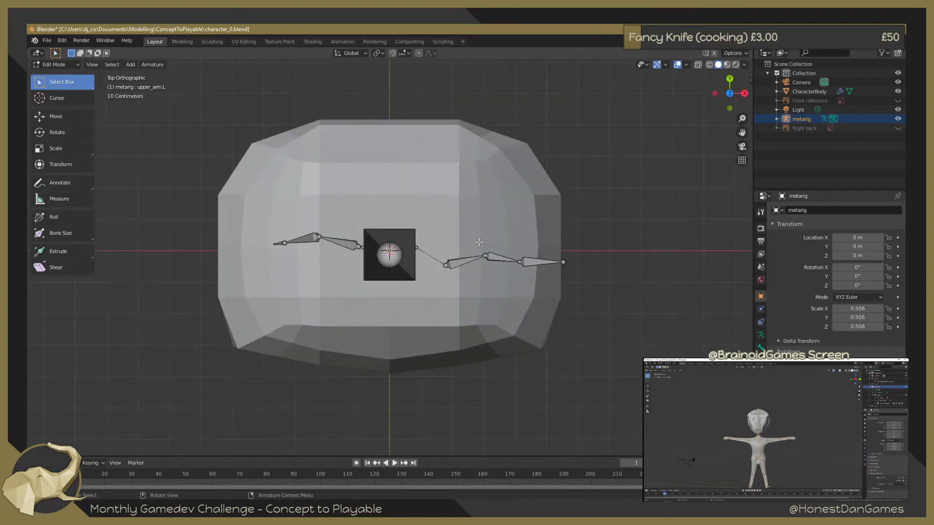
Move the left elbow joint back into the arm in the top view
left_click(492, 271)
key("g")
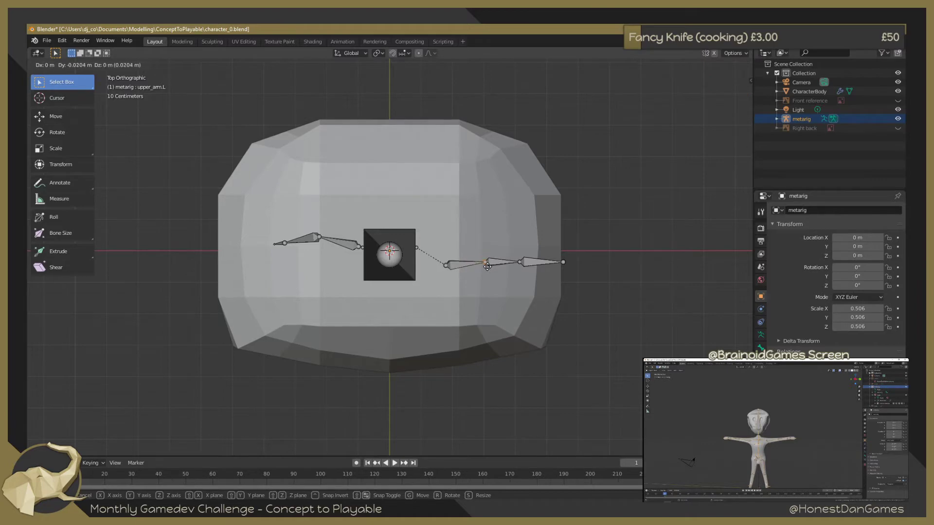
left_click(451, 265)
mouse_move(474, 307)
middle_mouse_down()
mouse_move(475, 118)
mouse_move(465, 100)
middle_mouse_up()
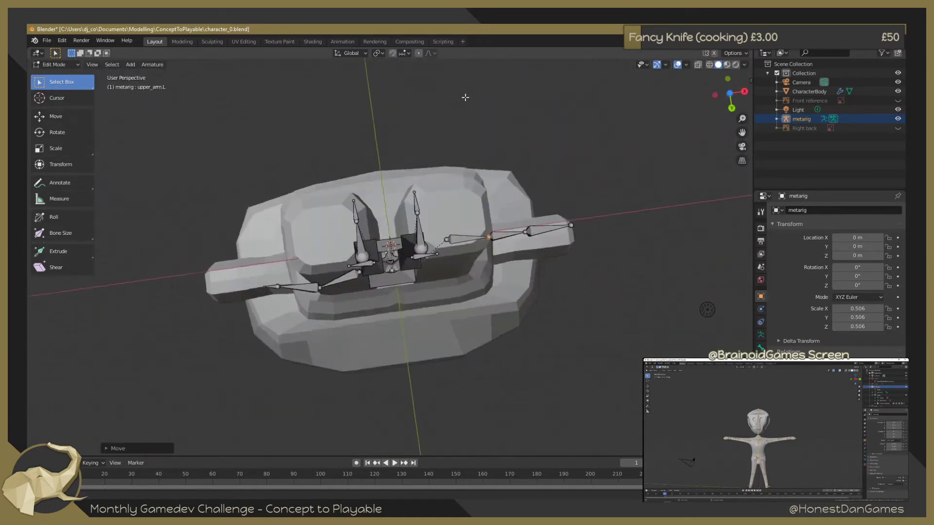
key("KP_7")
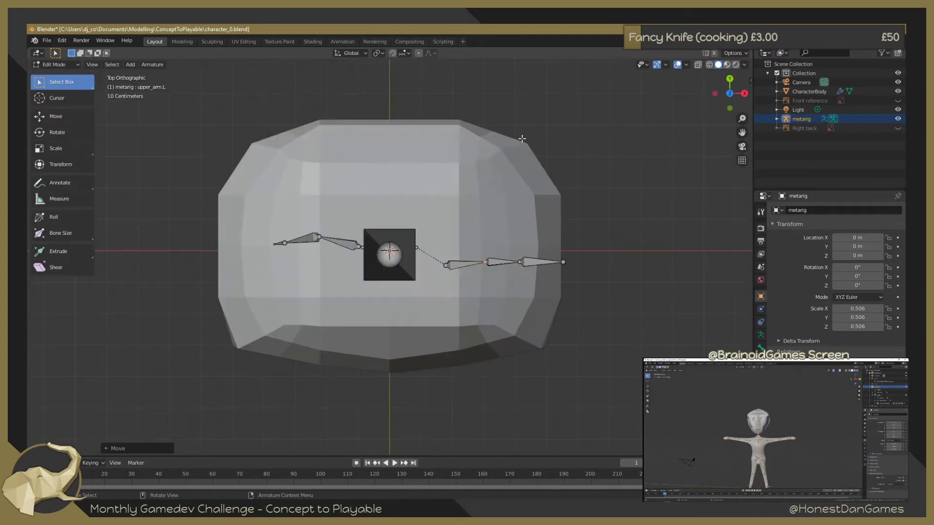
key("ctrl+KP_1")
key("KP_1")
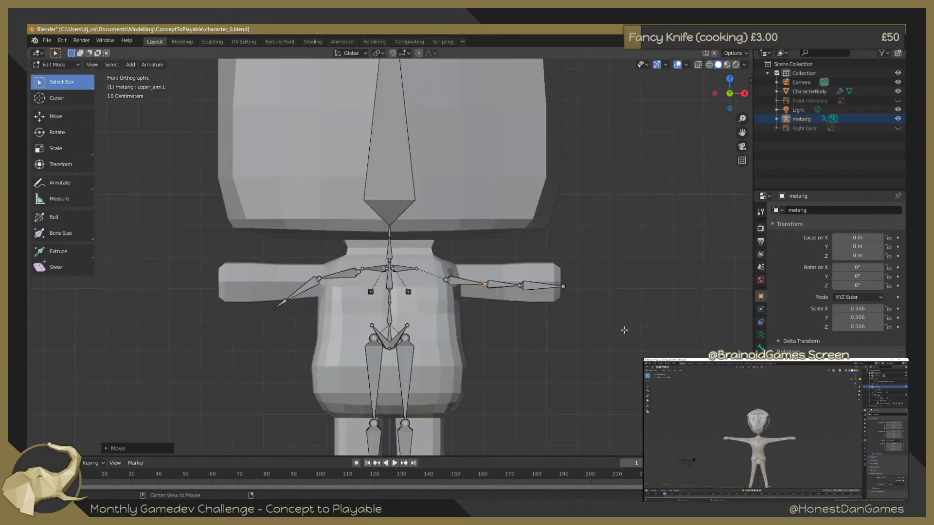
key("ctrl+KP_7")
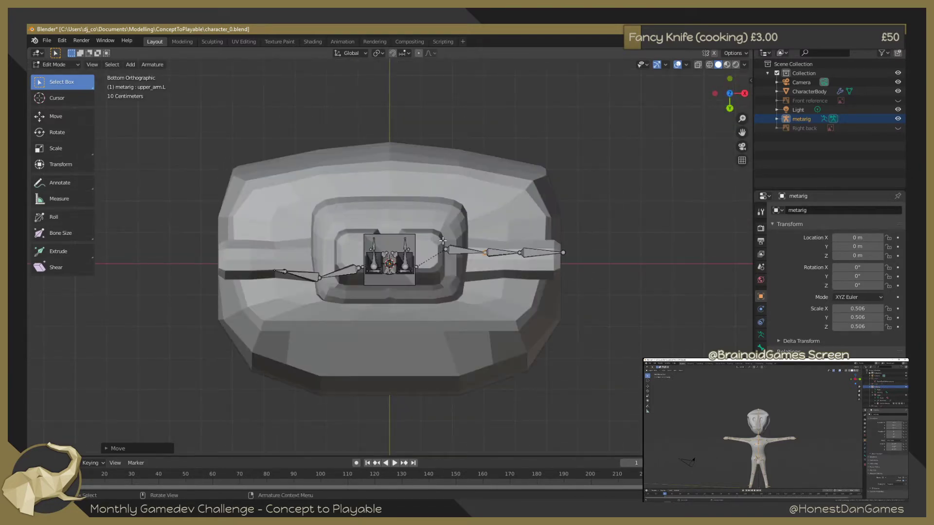
From the bottom view, centre the shoulder, elbow and arm-tip joints within the arm
left_click(445, 249)
key("g")
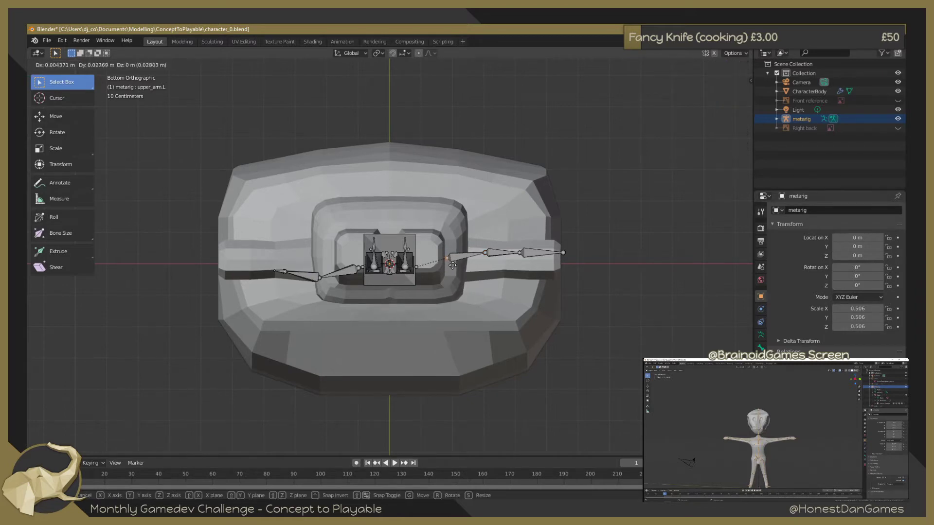
left_click(464, 260)
mouse_move(475, 247)
left_mouse_down()
mouse_move(494, 261)
mouse_move(569, 263)
left_mouse_up()
key("g")
left_click(494, 265)
key("g")
left_click(526, 263)
key("g")
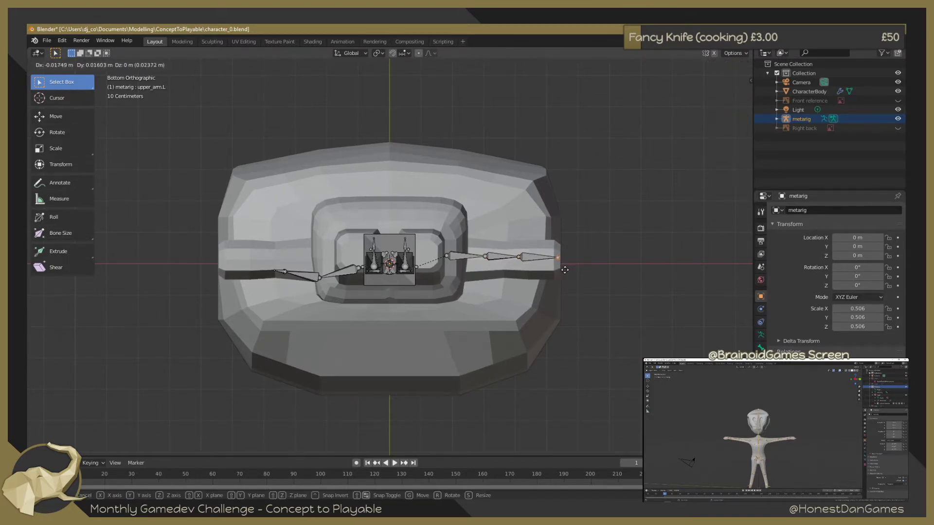
left_click(566, 269)
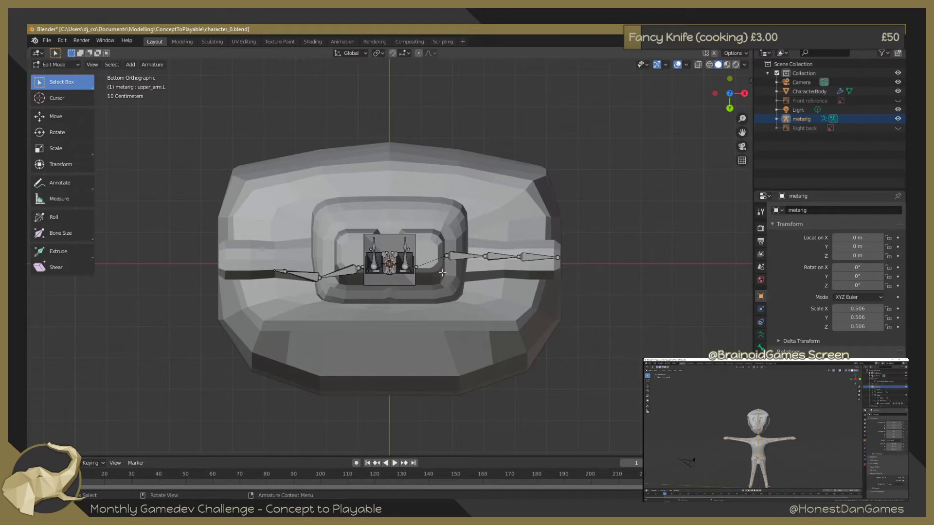
left_click_drag(452, 235, 572, 274)
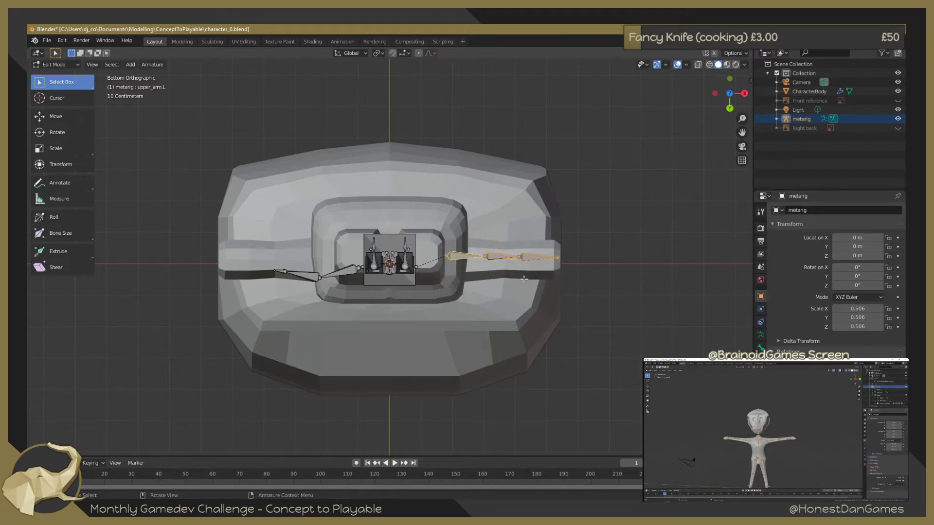
Symmetrize the selected left arm bones onto the right arm from the Armature context menu
right_click(500, 257)
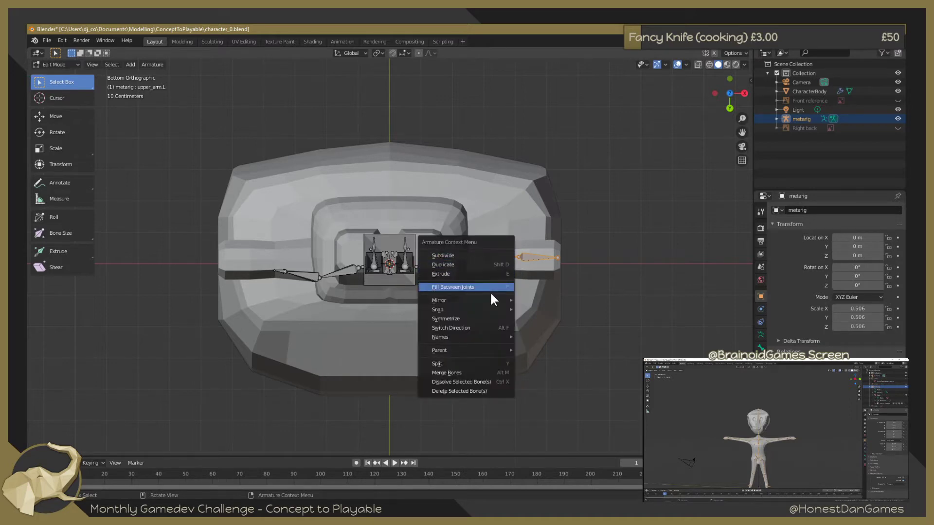
left_click(474, 319)
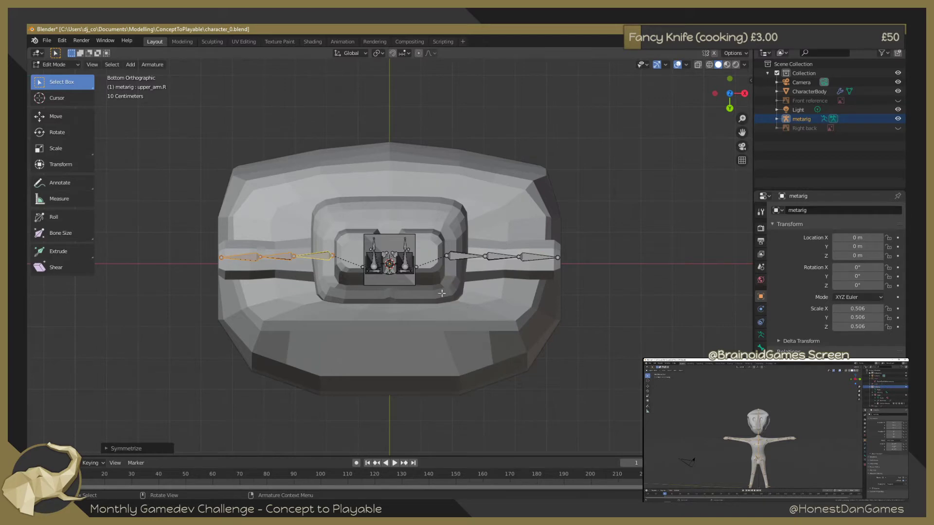
mouse_move(580, 147)
middle_mouse_down()
mouse_move(573, 267)
mouse_move(583, 246)
mouse_move(557, 256)
mouse_move(591, 250)
middle_mouse_up()
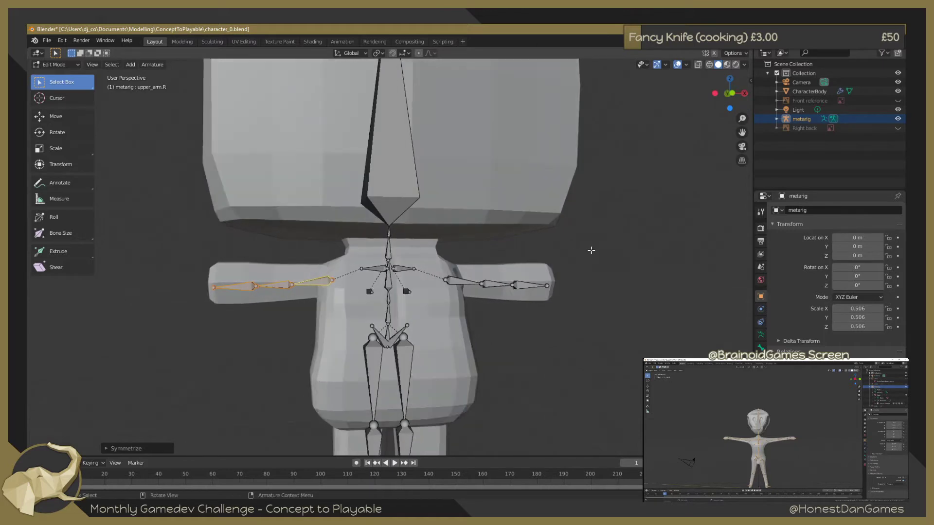
Slide the left shoulder bone's outer end along X, then fine-tune it to meet the arm
left_click(420, 272)
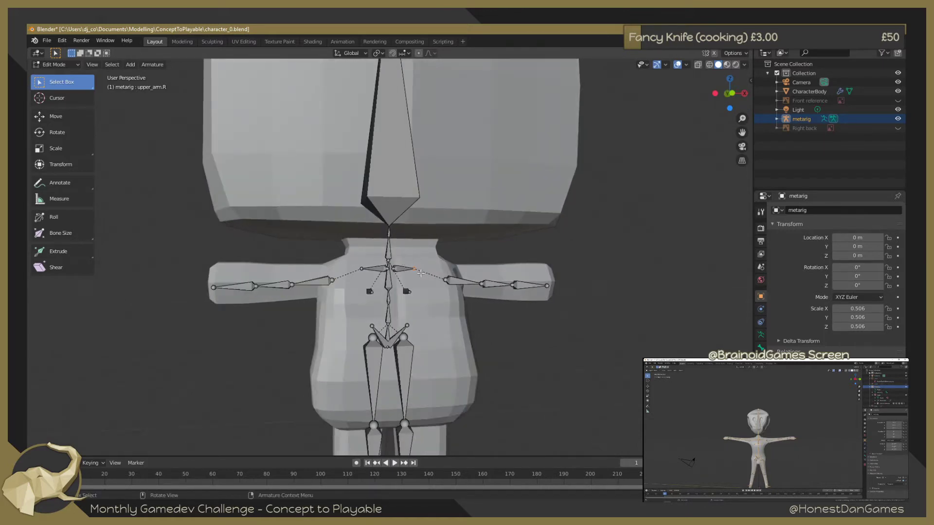
middle_click_drag(447, 254, 423, 267)
key("g")
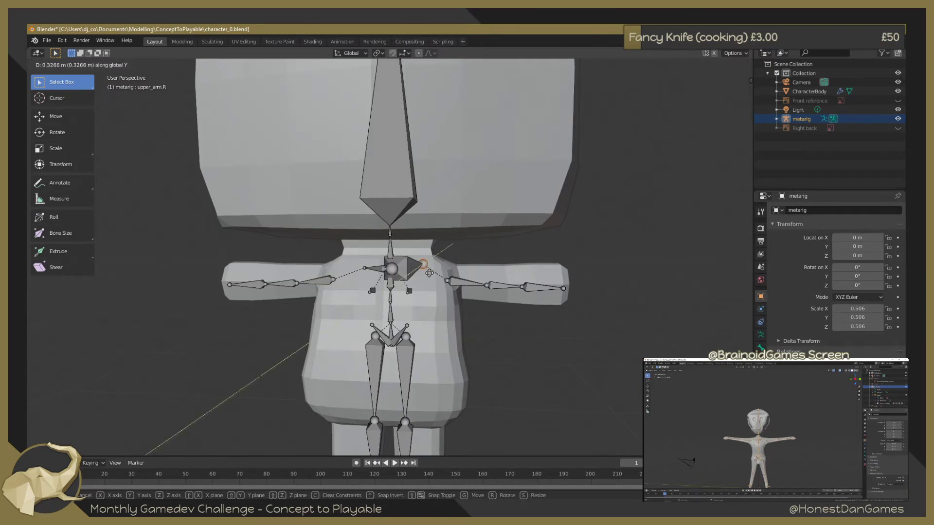
key("Escape")
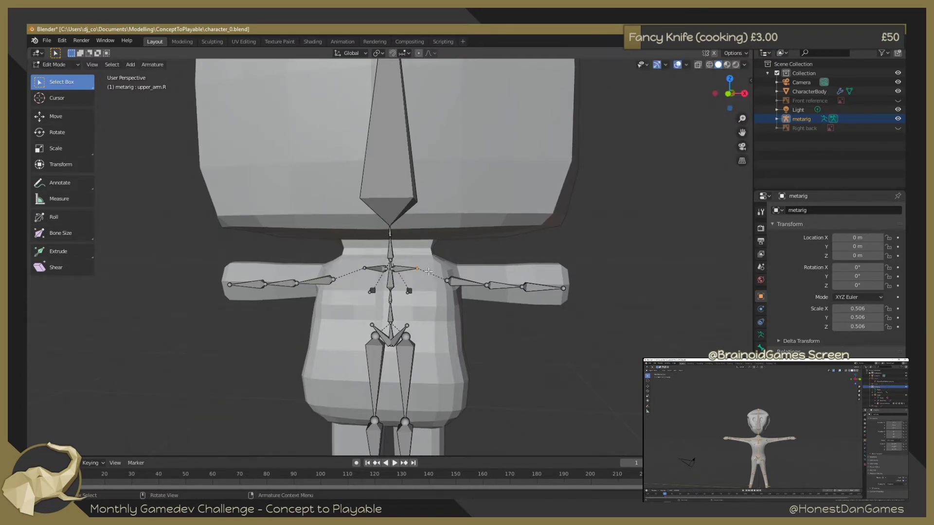
key("g")
key("z")
key("x")
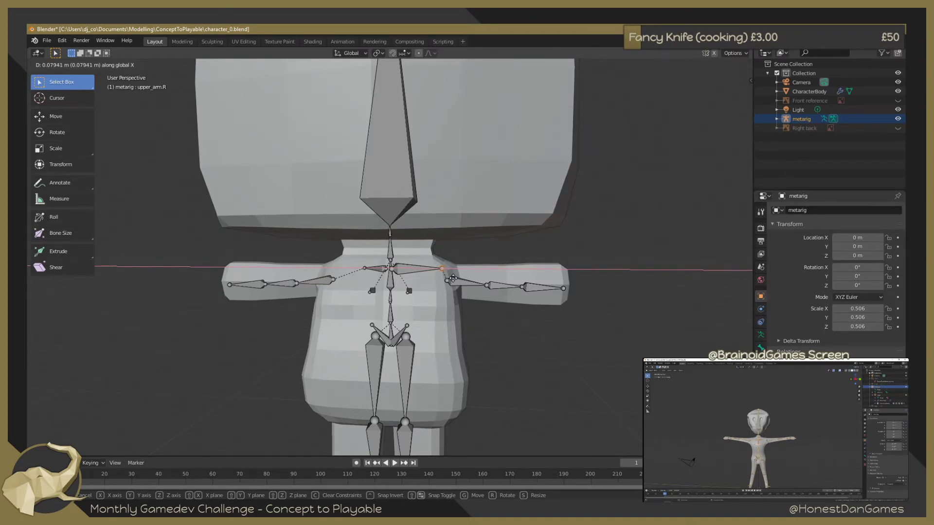
left_click(452, 278)
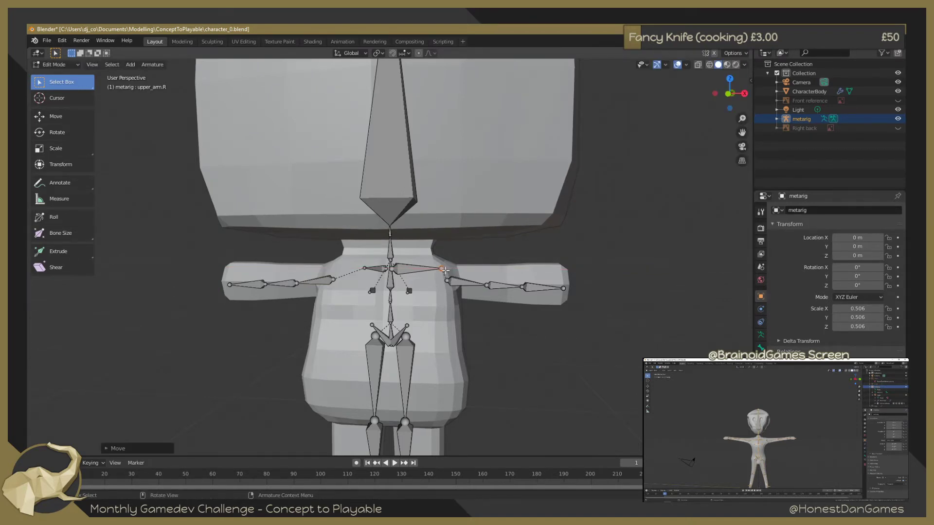
key("g")
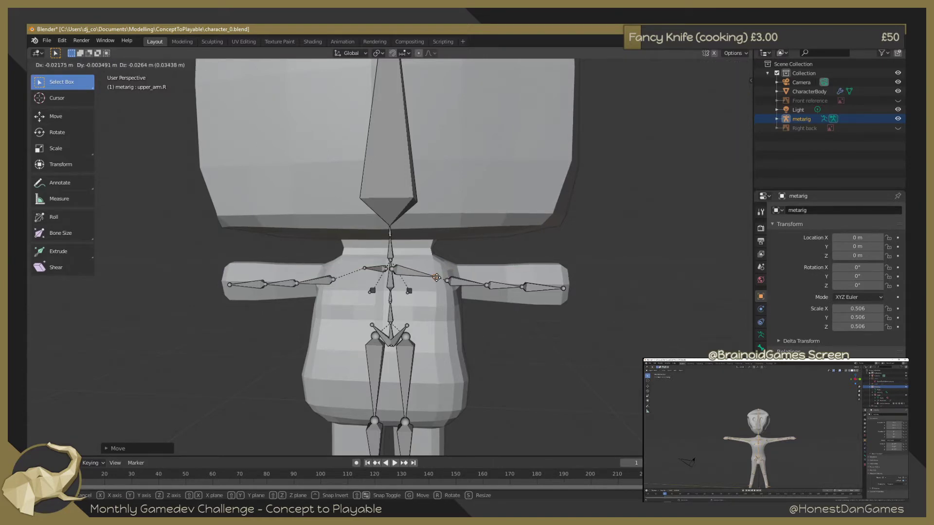
left_click(436, 278)
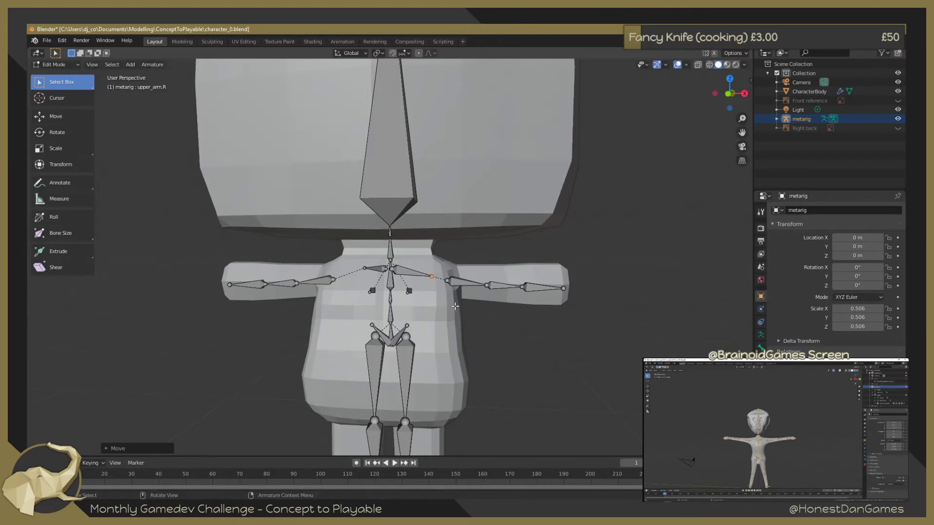
left_click(413, 272)
right_click(404, 267)
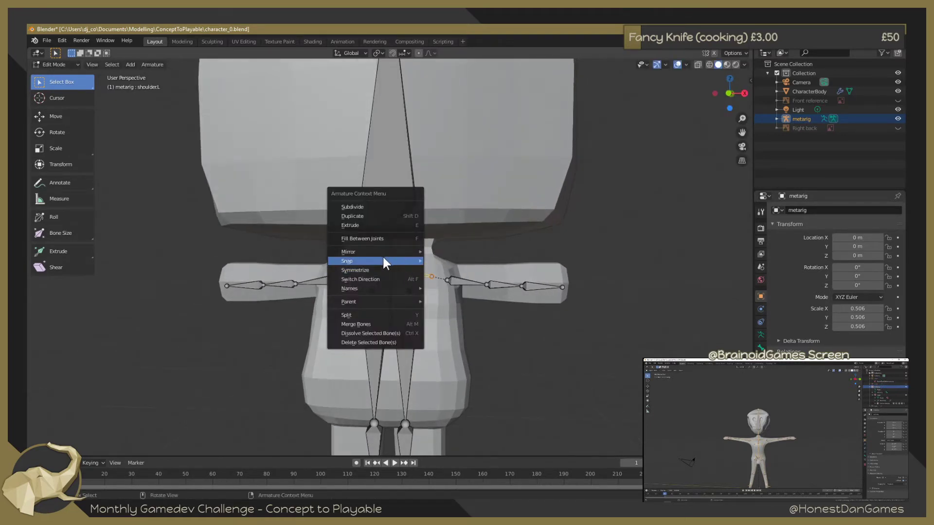
left_click(379, 270)
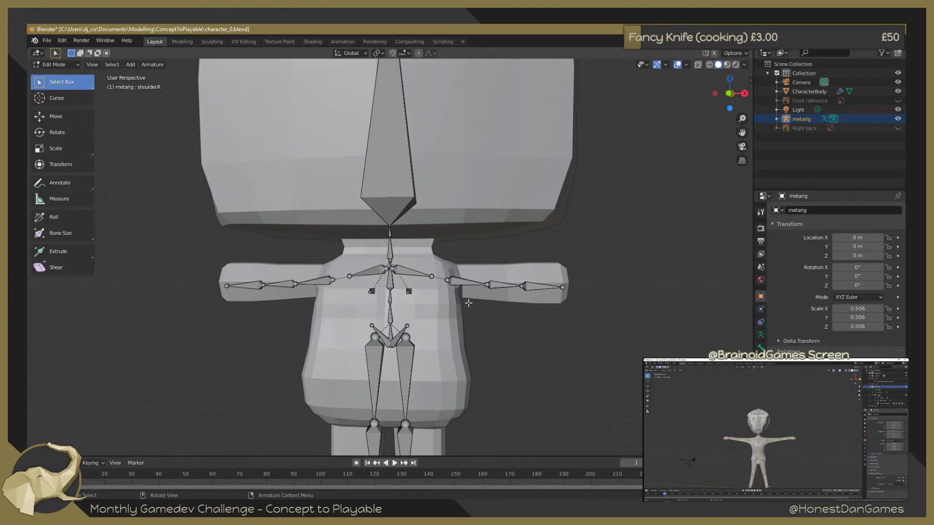
middle_click_drag(468, 303, 456, 299)
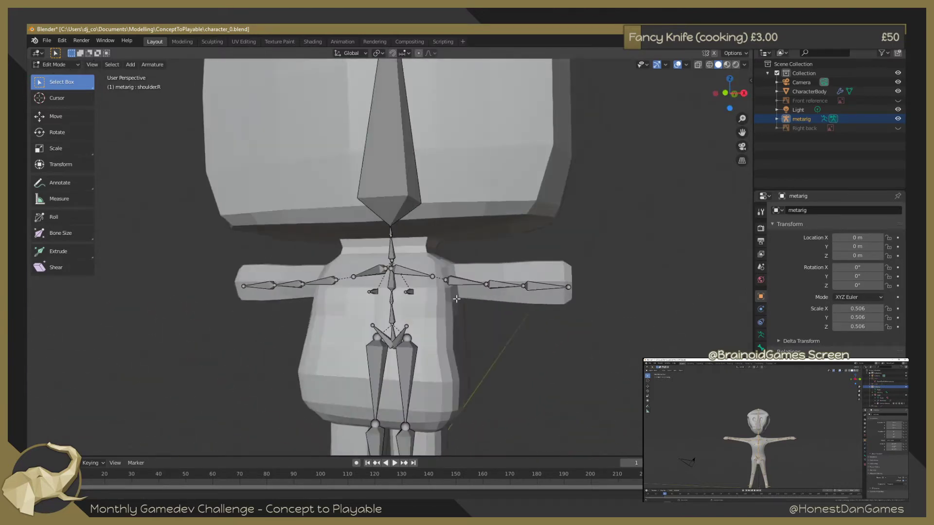
left_click(392, 236)
scroll(393, 231, "up", 2)
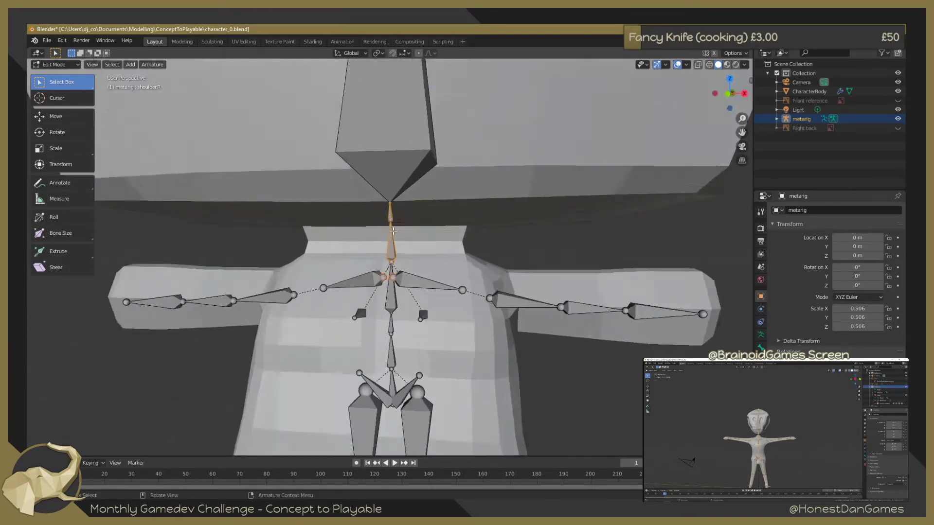
scroll(393, 229, "up", 4)
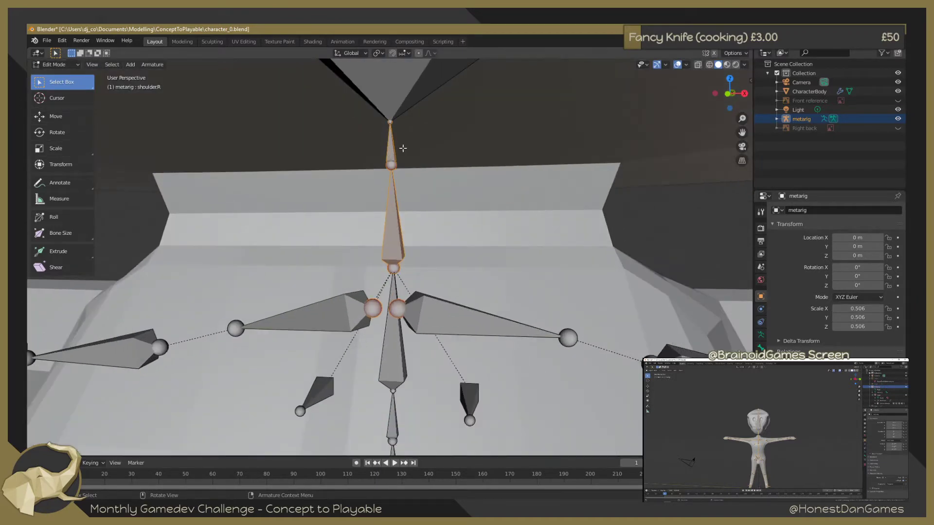
scroll(403, 148, "down", 5)
mouse_move(403, 148)
middle_mouse_down()
mouse_move(438, 187)
mouse_move(445, 180)
mouse_move(450, 203)
middle_mouse_up()
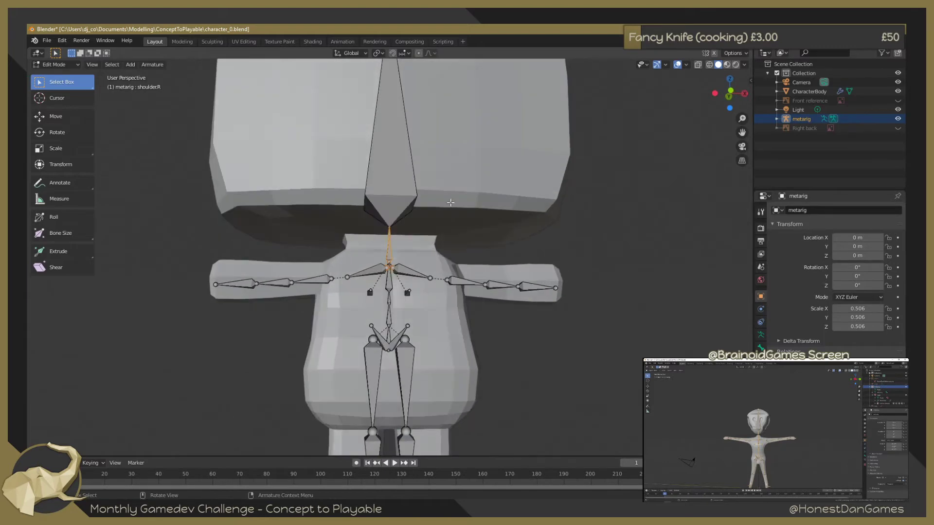
scroll(451, 202, "up", 3)
scroll(451, 202, "down", 3)
mouse_move(450, 202)
middle_mouse_down()
mouse_move(418, 386)
mouse_move(387, 382)
middle_mouse_up()
scroll(385, 382, "down", 3)
scroll(388, 361, "up", 3)
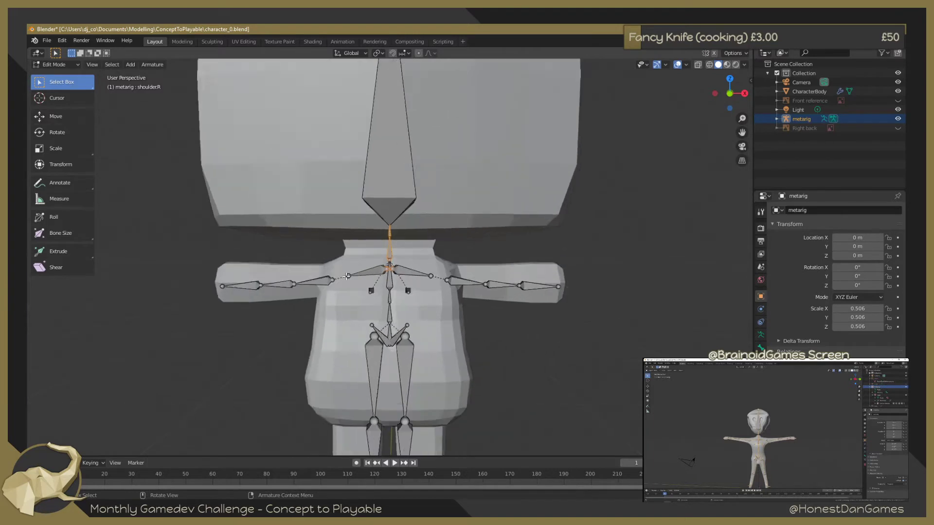
scroll(369, 271, "up", 2)
scroll(368, 331, "down", 5)
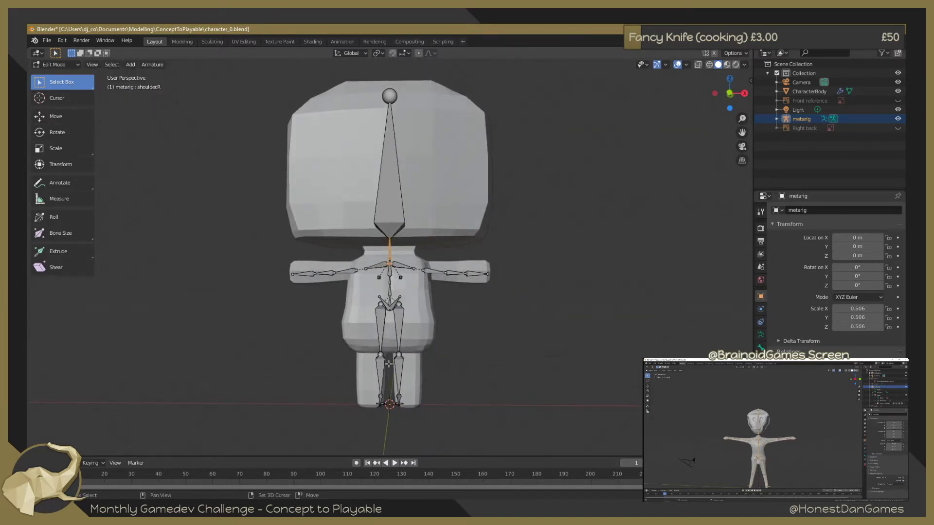
scroll(368, 331, "up", 1)
scroll(398, 301, "up", 2)
scroll(444, 262, "up", 2)
scroll(444, 262, "down", 1)
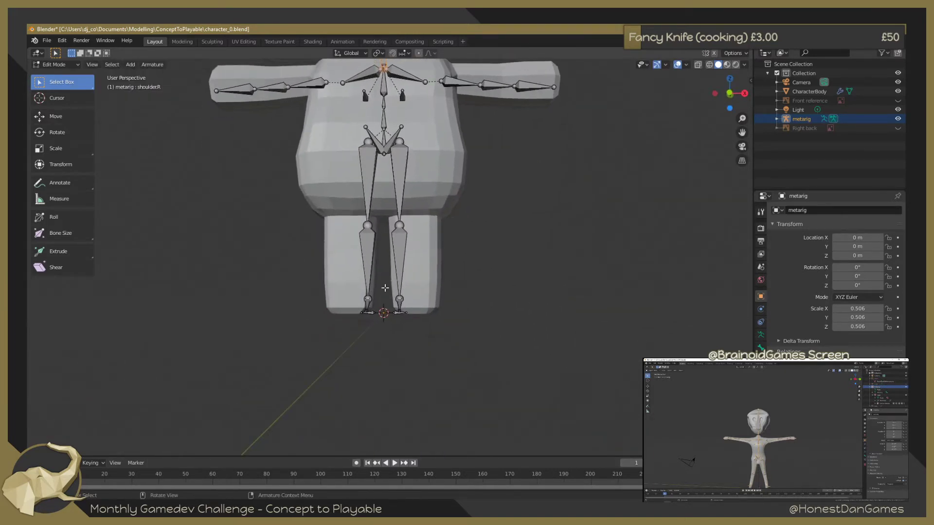
scroll(374, 347, "up", 5)
mouse_move(294, 357)
middle_mouse_down()
mouse_move(286, 391)
mouse_move(319, 383)
middle_mouse_up()
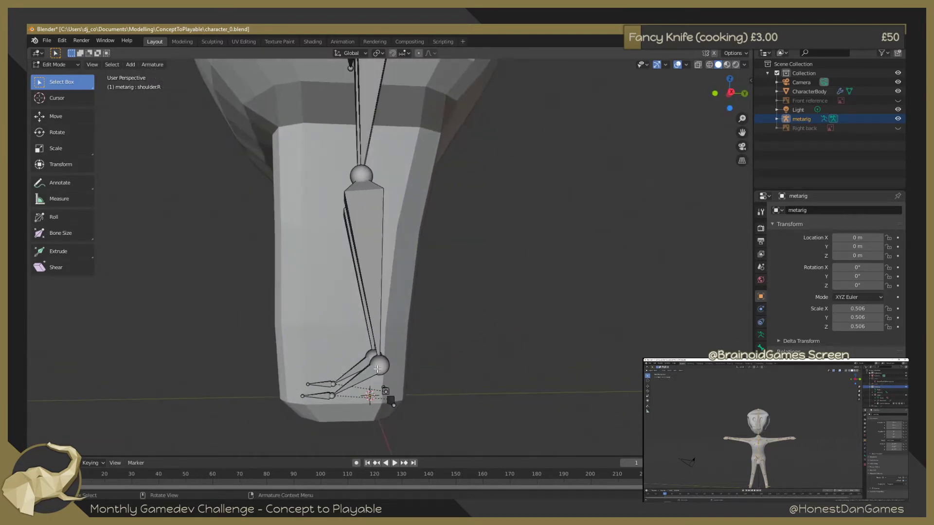
mouse_move(381, 384)
middle_mouse_down()
mouse_move(383, 371)
mouse_move(404, 384)
mouse_move(360, 400)
mouse_move(359, 376)
middle_mouse_up()
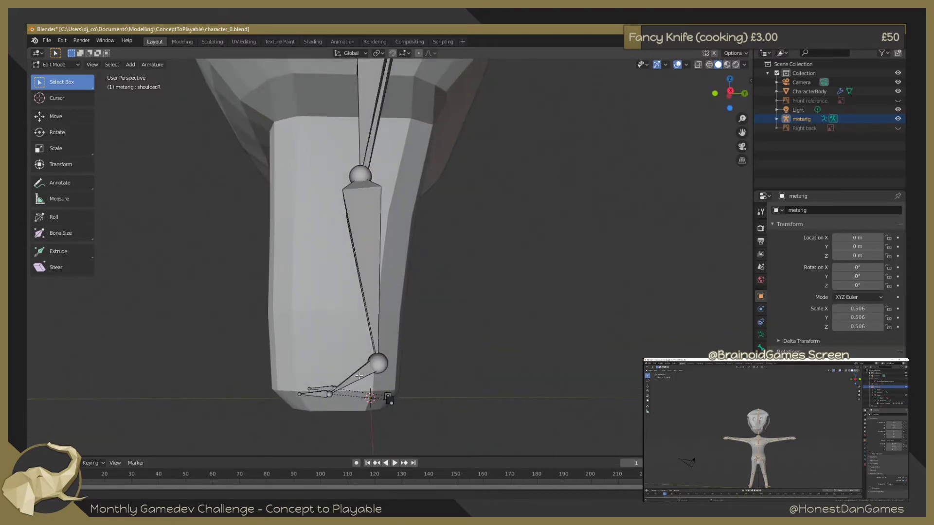
left_click(314, 393)
left_click(377, 363)
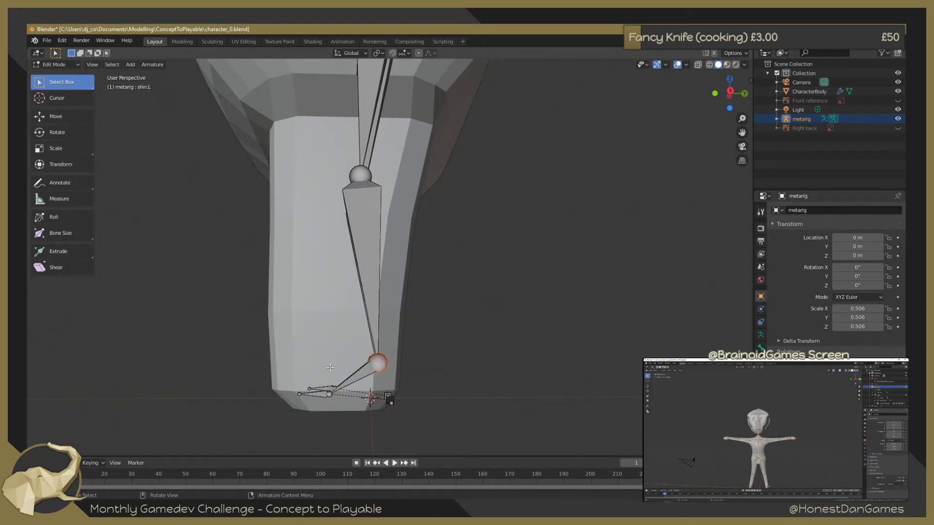
left_click(329, 393)
mouse_move(442, 378)
middle_mouse_down()
mouse_move(433, 384)
mouse_move(441, 379)
mouse_move(416, 369)
mouse_move(424, 366)
middle_mouse_up()
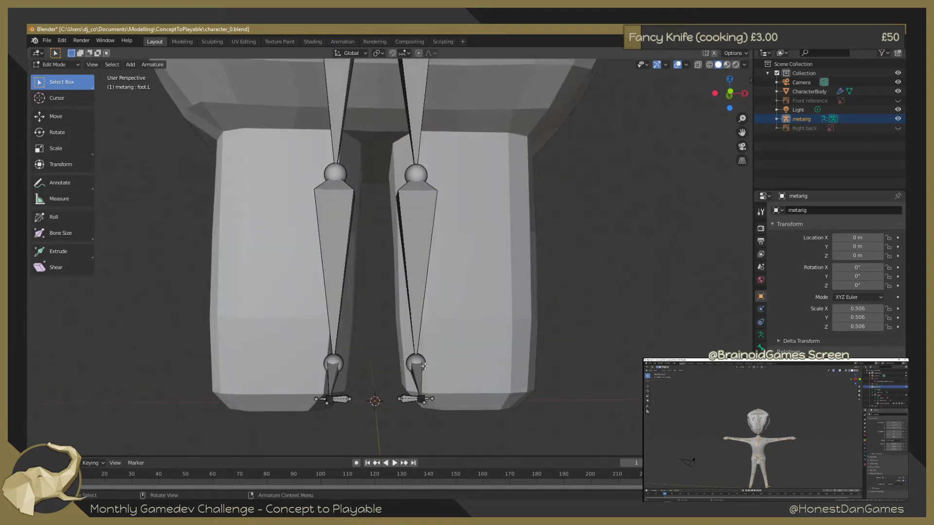
Try moving the left knee joint with depth locked, then undo the move
left_click(419, 363)
key("KP_1")
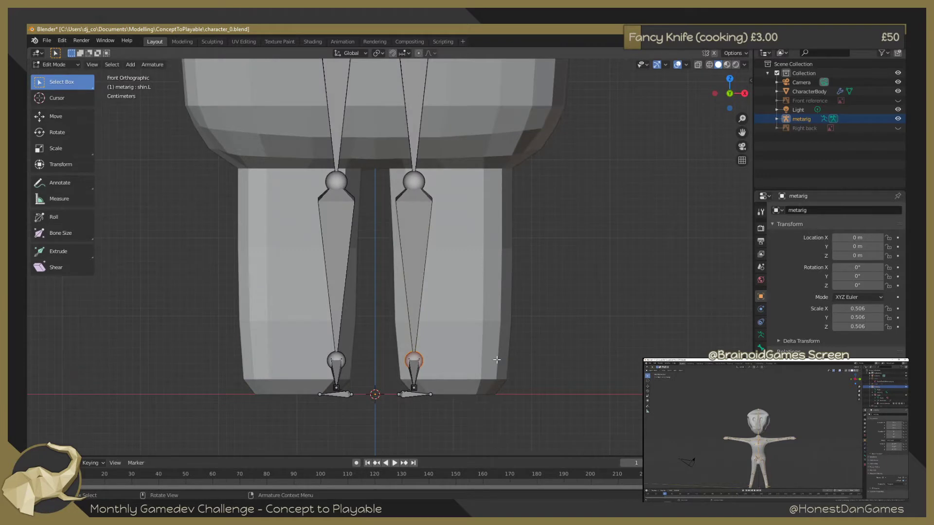
key("g")
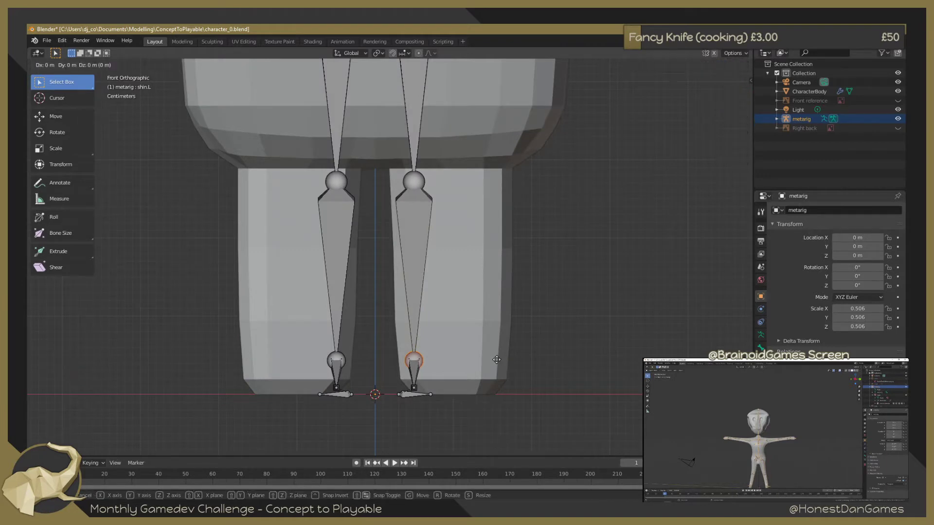
key("shift+y")
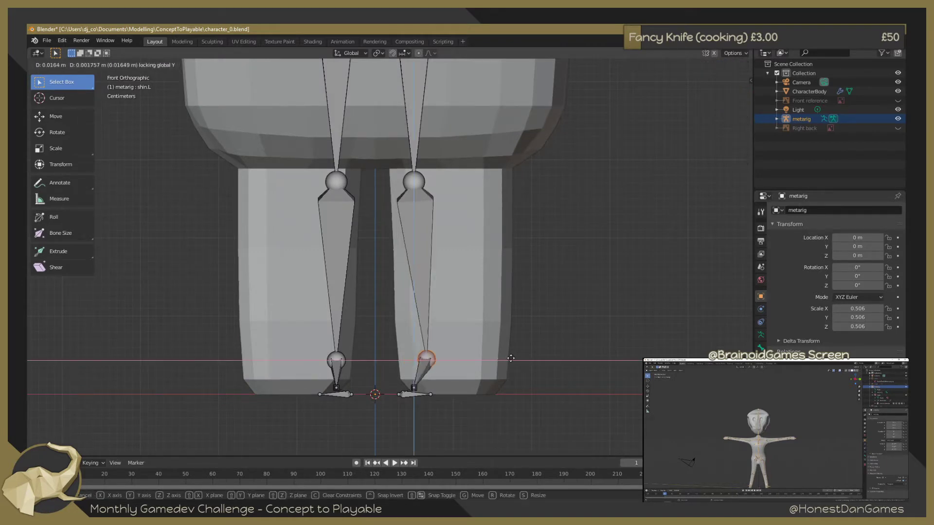
left_click(533, 322)
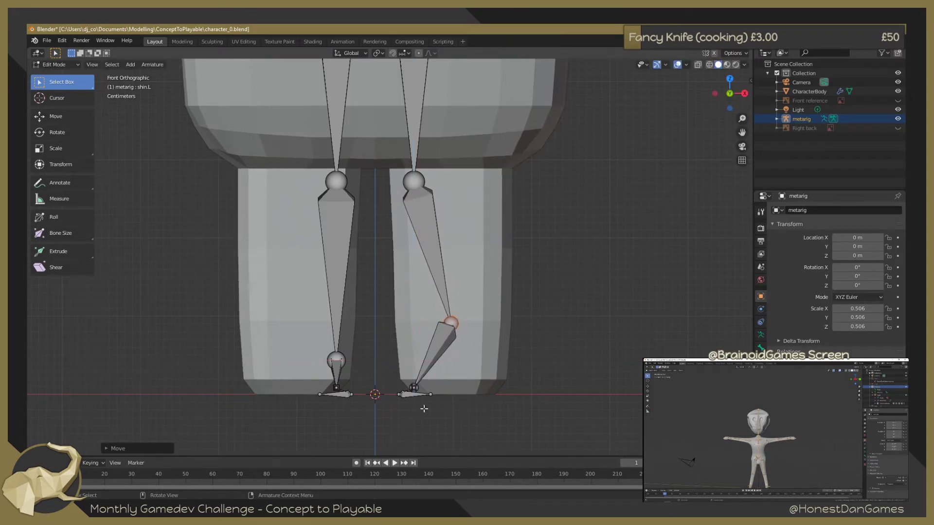
mouse_move(399, 395)
middle_mouse_down()
mouse_move(410, 418)
mouse_move(290, 410)
middle_mouse_up()
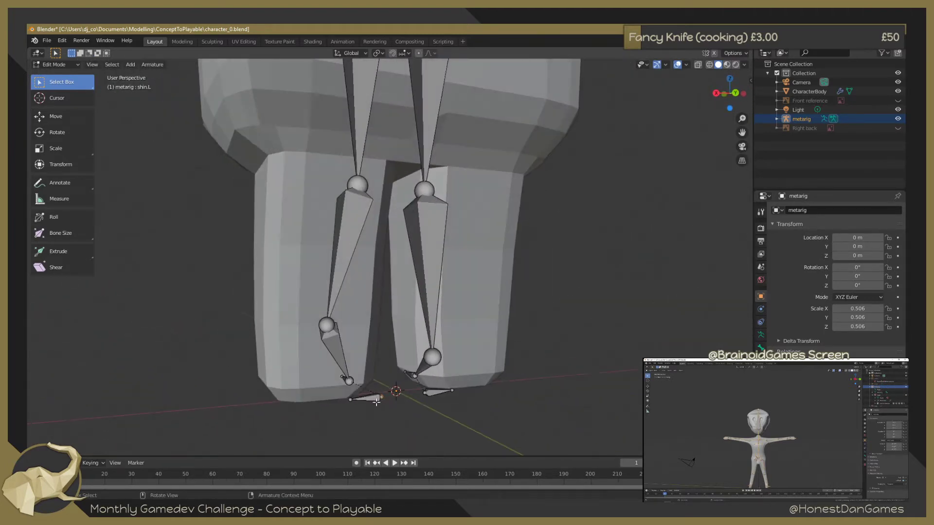
mouse_move(403, 409)
middle_mouse_down()
mouse_move(358, 398)
mouse_move(383, 390)
mouse_move(397, 410)
middle_mouse_up()
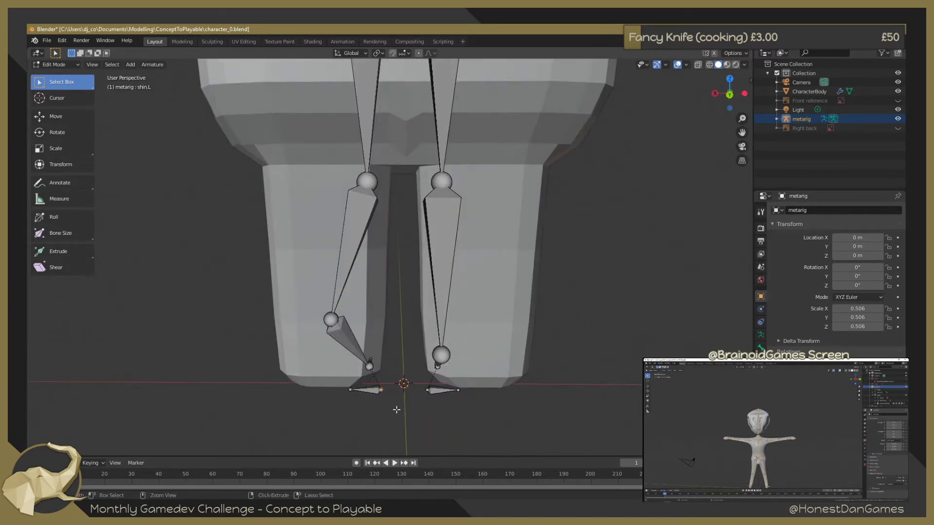
key("ctrl+z")
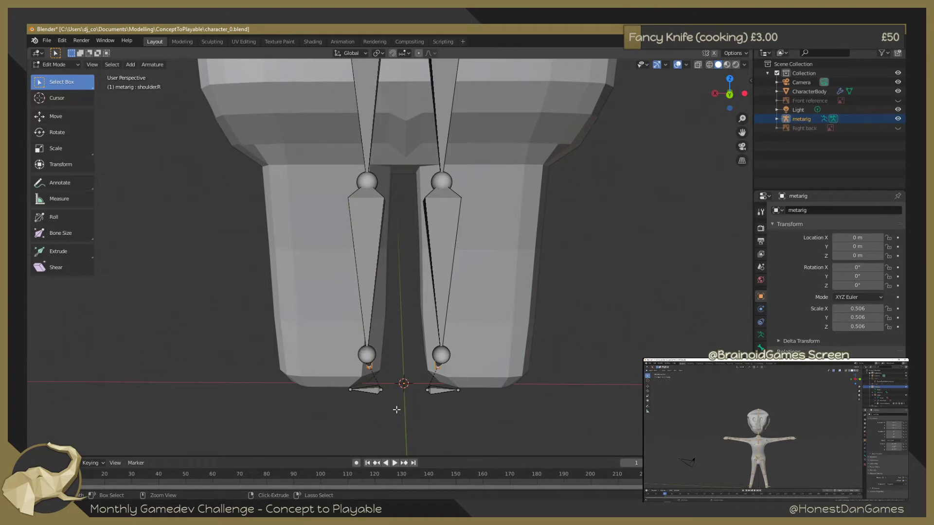
mouse_move(345, 414)
middle_mouse_down()
mouse_move(457, 398)
mouse_move(462, 388)
mouse_move(438, 402)
middle_mouse_up()
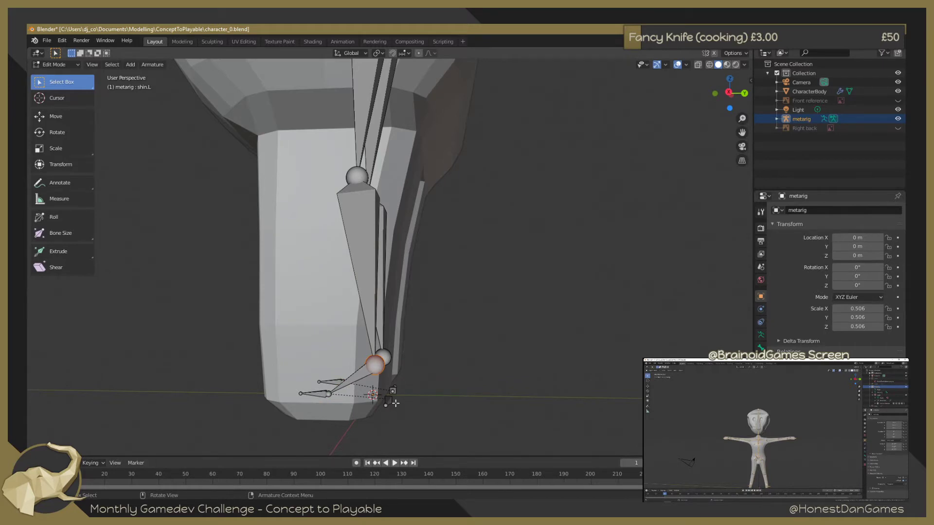
mouse_move(324, 396)
middle_mouse_down()
mouse_move(340, 409)
mouse_move(309, 415)
mouse_move(324, 424)
mouse_move(336, 408)
mouse_move(366, 400)
middle_mouse_up()
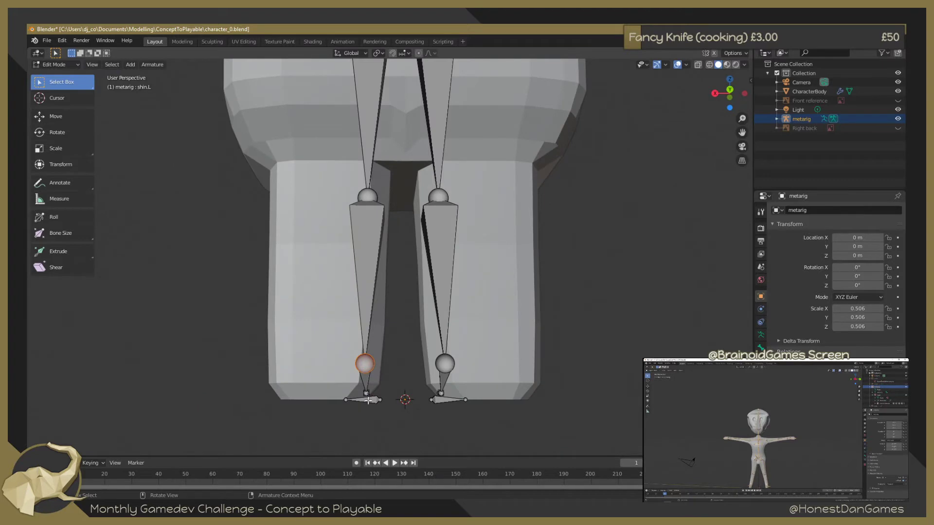
key("KP_1")
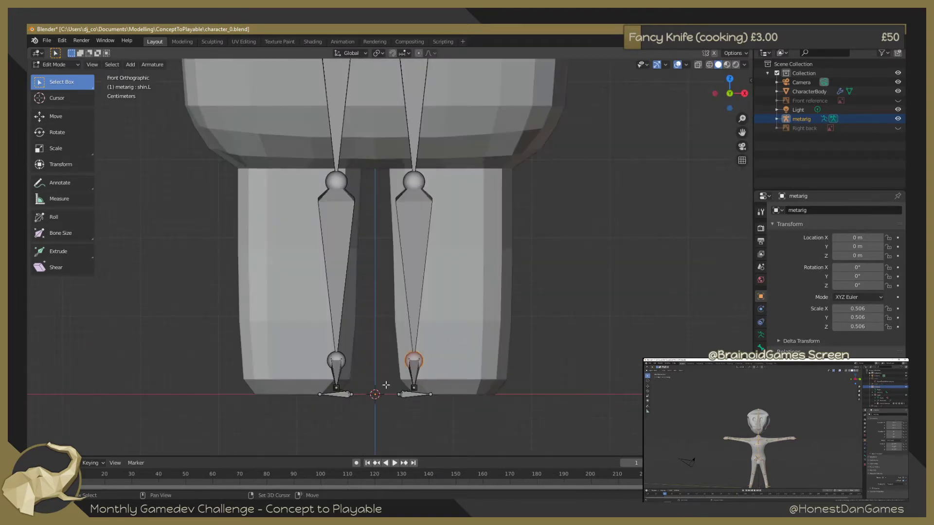
Shift the left ankle and foot bone outward with depth locked; undo a trial right-foot move
left_click_drag(408, 404, 408, 404)
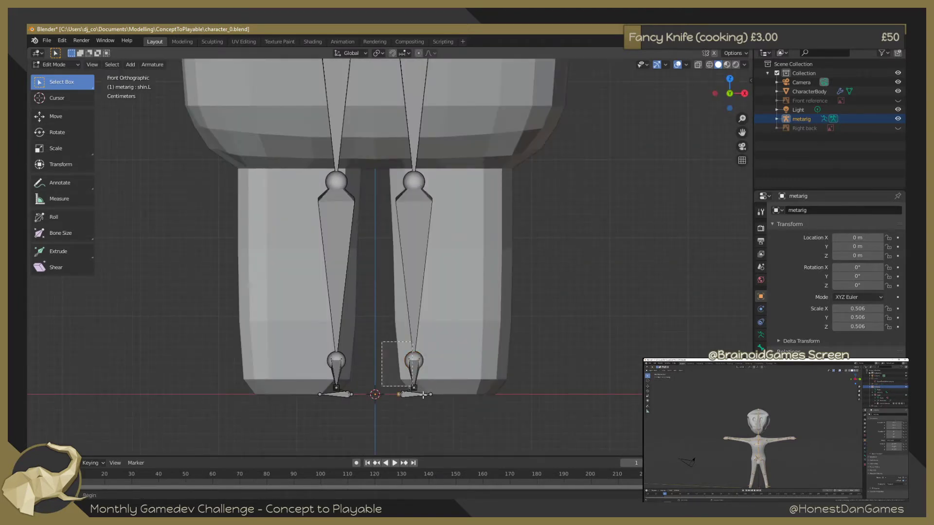
key("g")
key("shift+y")
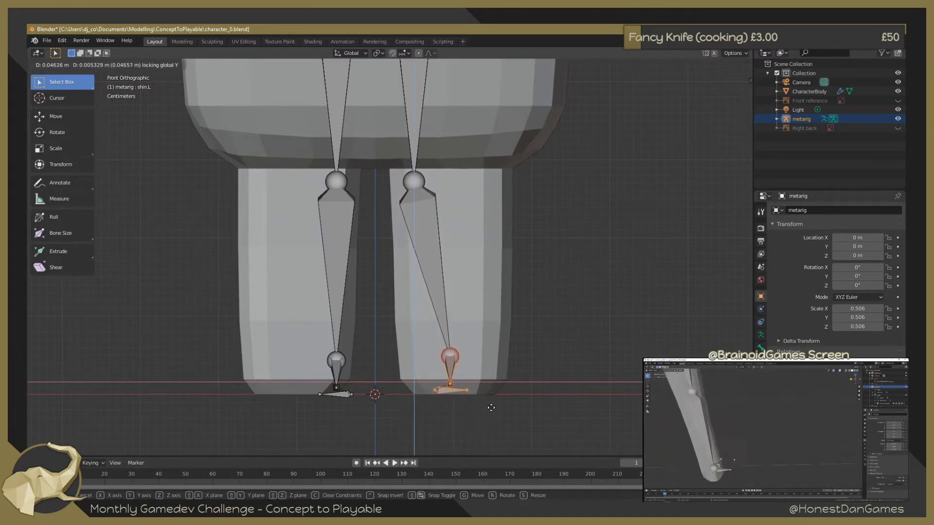
left_click(491, 407)
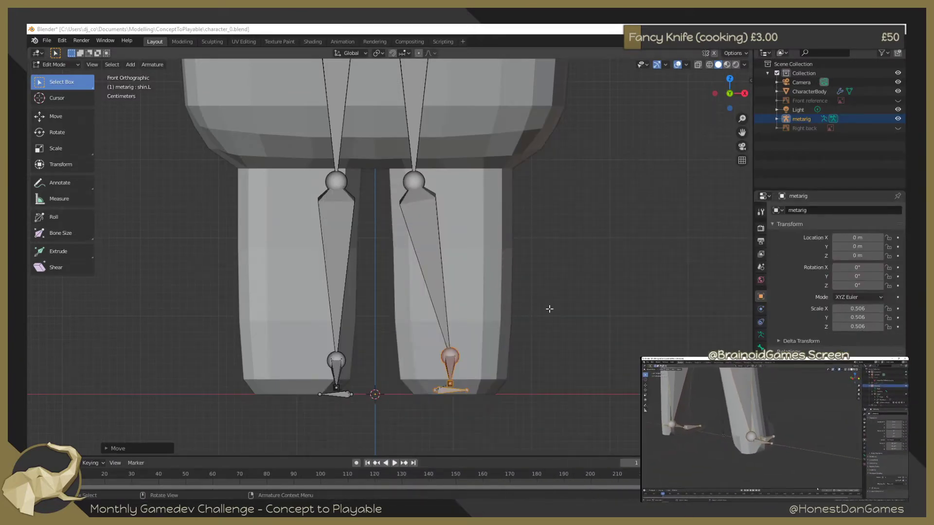
mouse_move(548, 311)
middle_mouse_down()
mouse_move(586, 307)
mouse_move(502, 313)
mouse_move(419, 335)
mouse_move(382, 308)
middle_mouse_up()
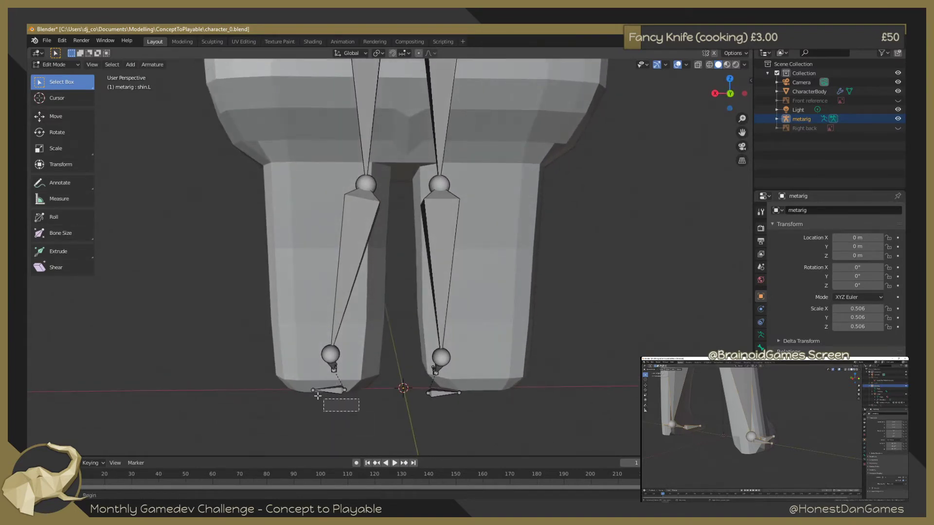
left_click_drag(296, 409, 299, 385)
key("g")
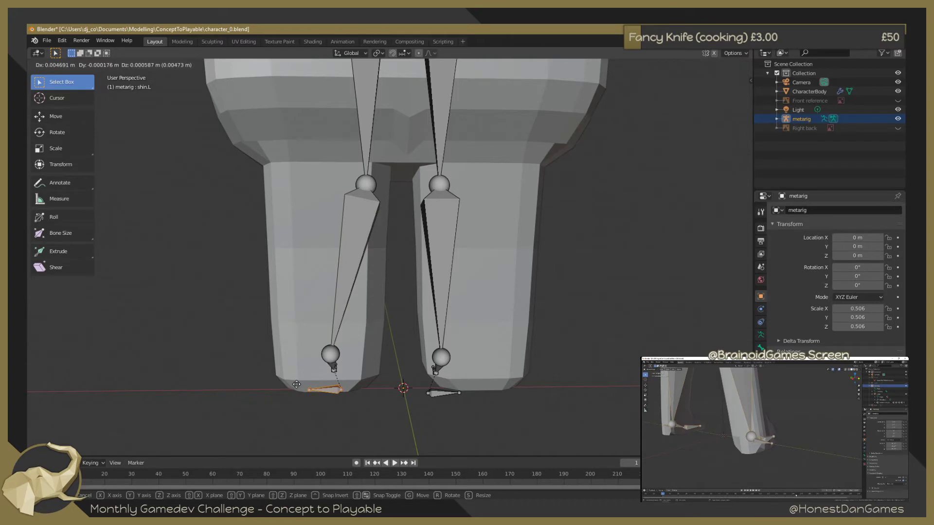
left_click(296, 384)
key("ctrl+z")
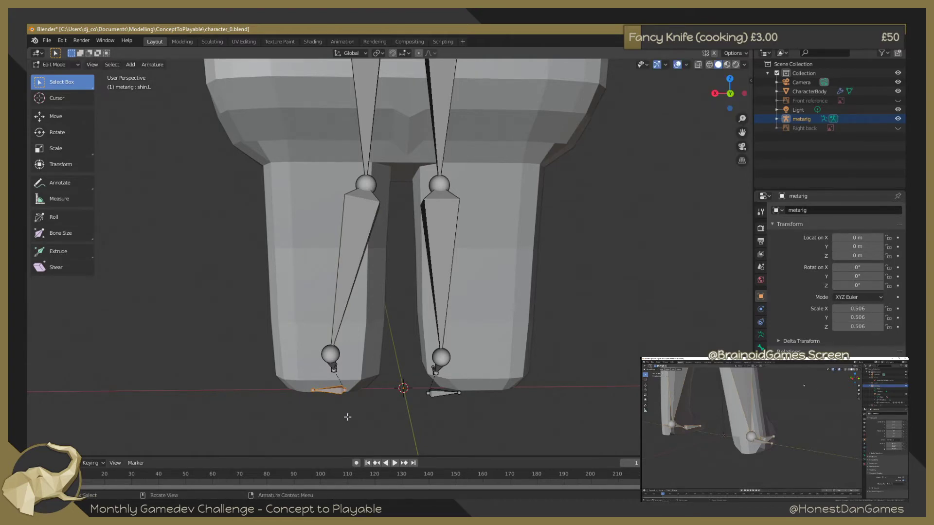
Slide the left foot bone along X in front view to line up under the leg
mouse_move(347, 417)
middle_mouse_down()
mouse_move(471, 387)
mouse_move(365, 385)
middle_mouse_up()
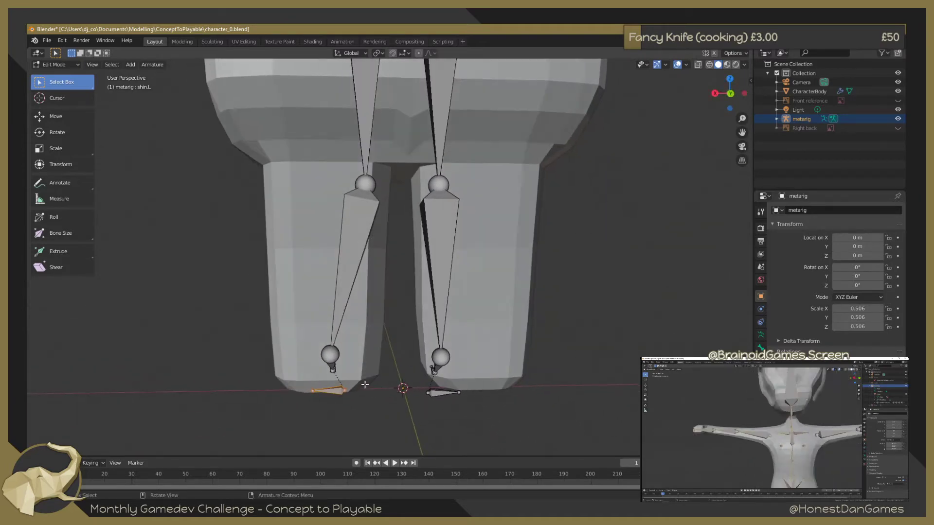
key("KP_1")
key("g")
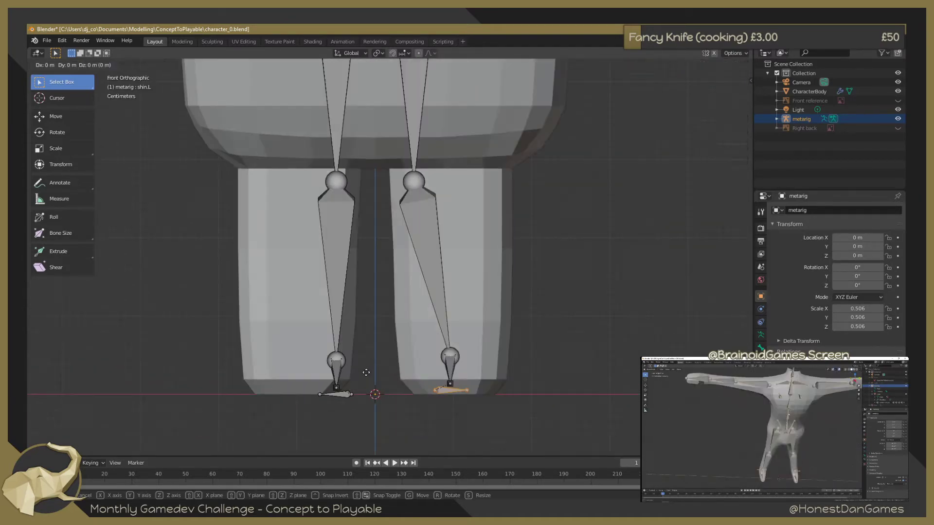
key("x")
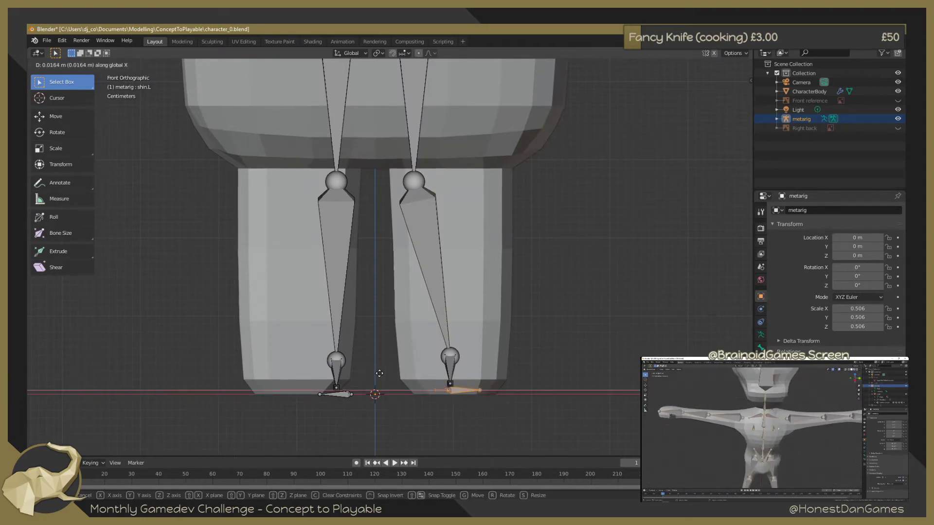
left_click(382, 373)
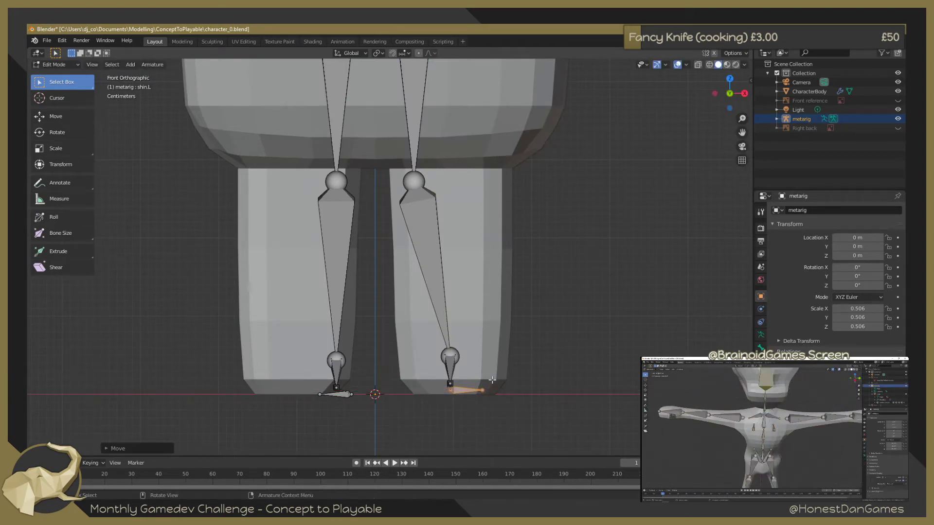
mouse_move(384, 373)
middle_mouse_down()
mouse_move(435, 362)
mouse_move(440, 371)
mouse_move(442, 361)
middle_mouse_up()
In right side ortho view, select the left foot bones and hide a stray bone
key("KP_3")
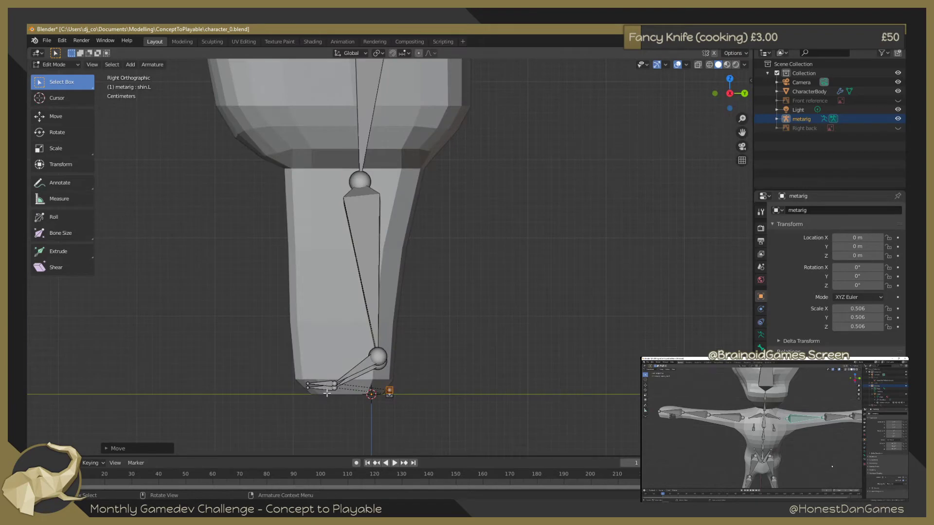
mouse_move(326, 393)
middle_mouse_down()
mouse_move(320, 387)
mouse_move(317, 418)
middle_mouse_up()
left_click_drag(317, 418, 388, 454)
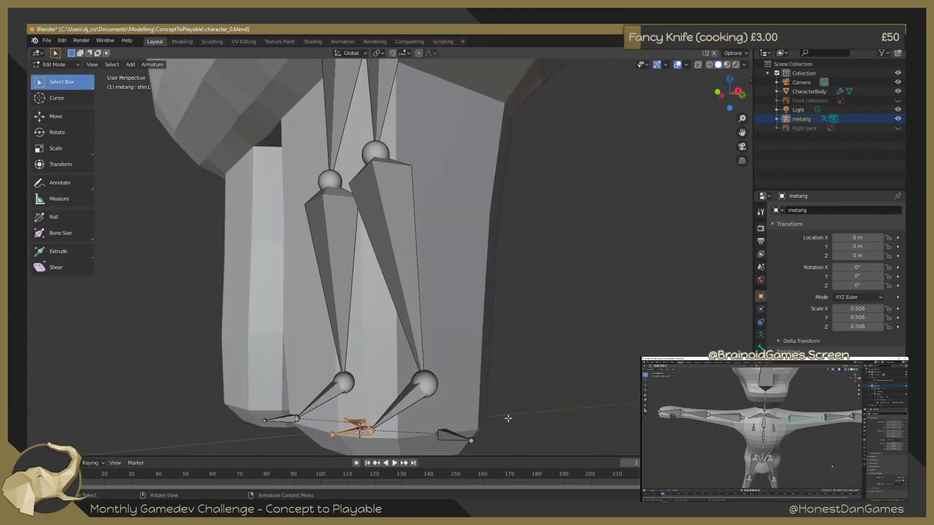
middle_click_drag(508, 419, 527, 425)
left_click_drag(375, 458, 375, 457)
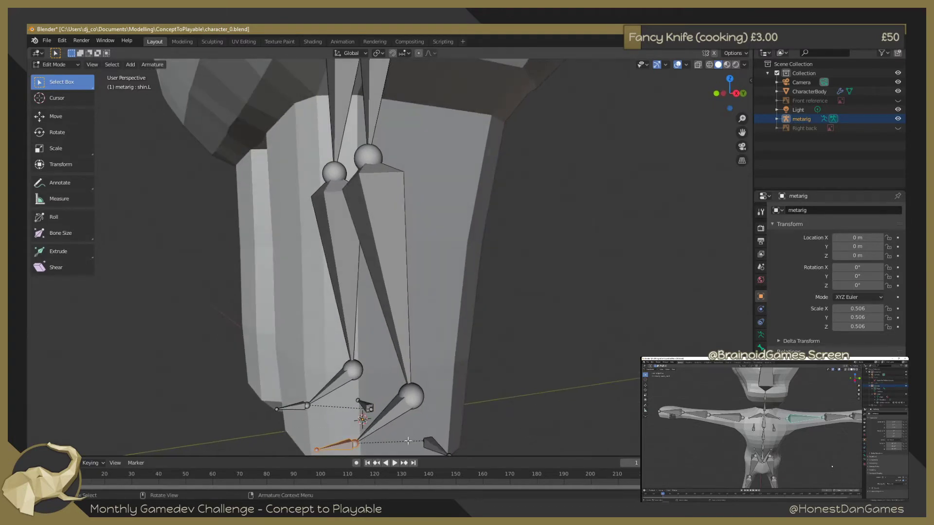
middle_click_drag(538, 423, 517, 411)
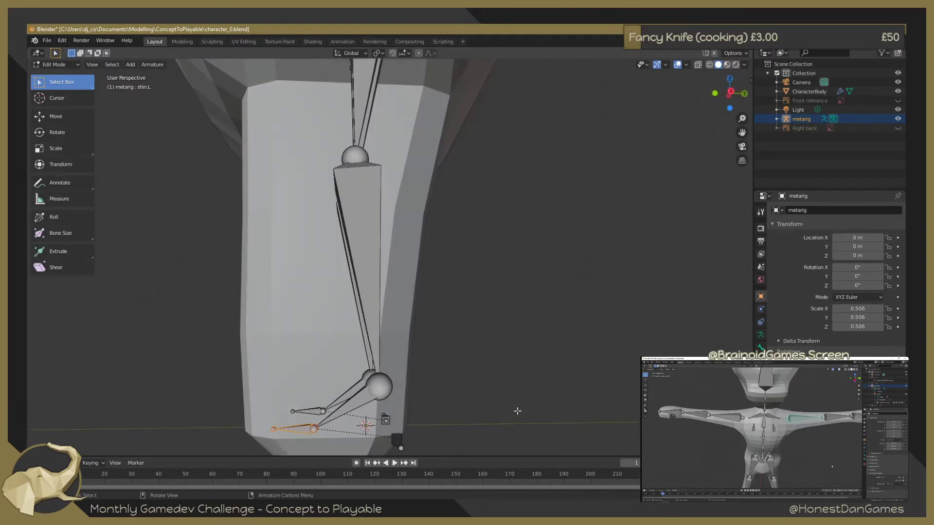
key("KP_3")
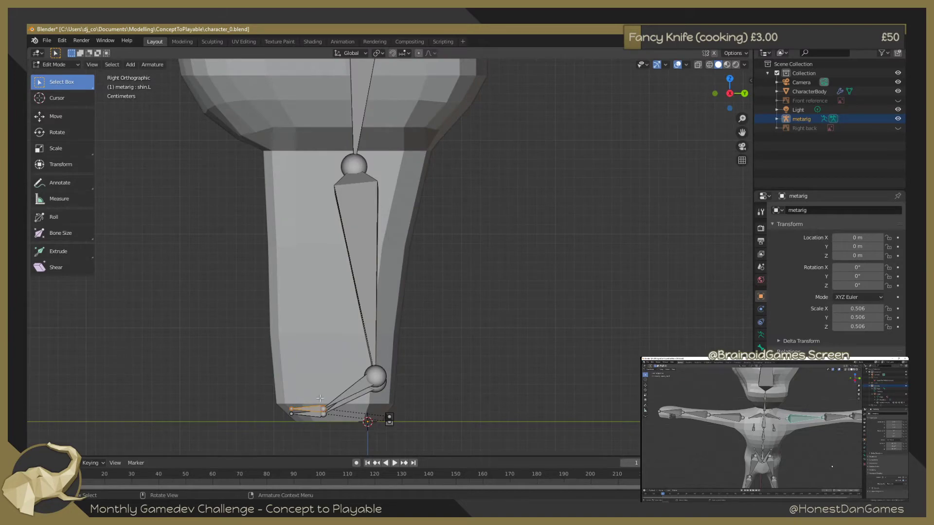
key("h")
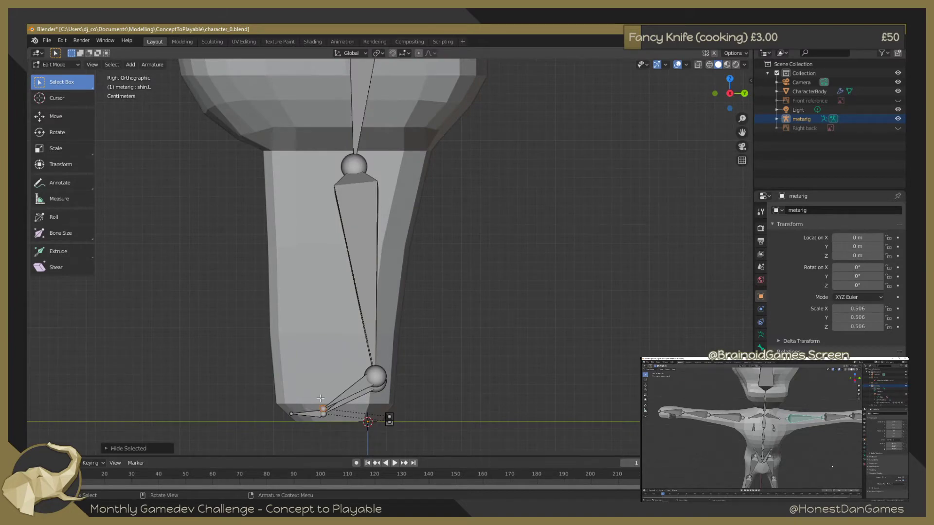
key("z")
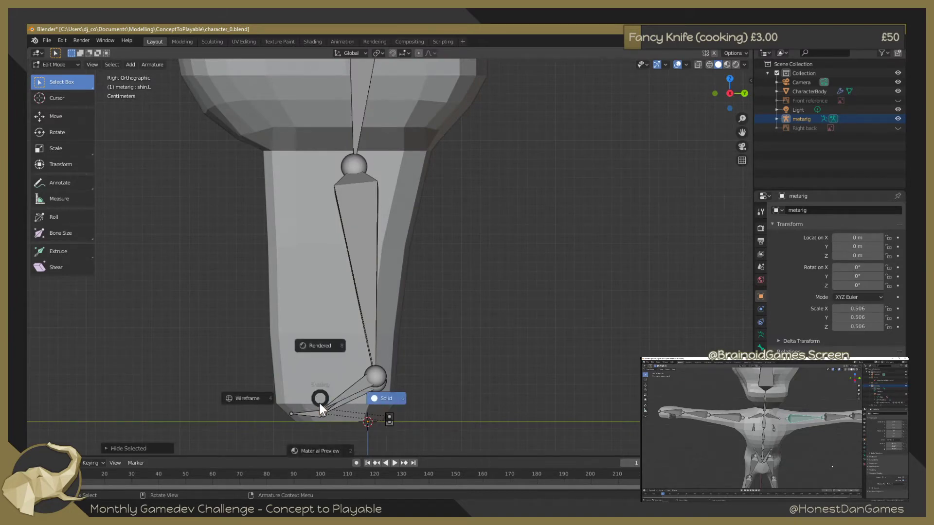
Lower the left foot bone onto the sole and place it along it
left_click(320, 405)
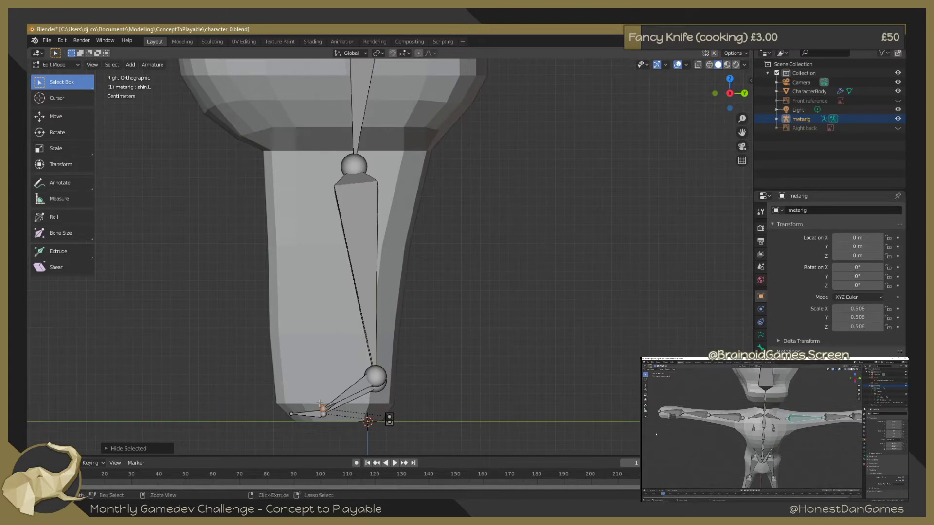
left_click(320, 405)
key("g")
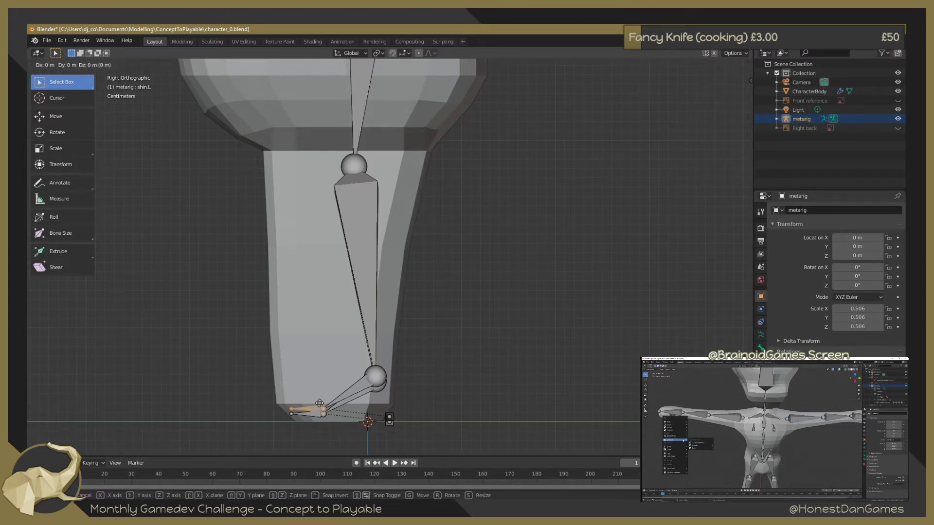
key("z")
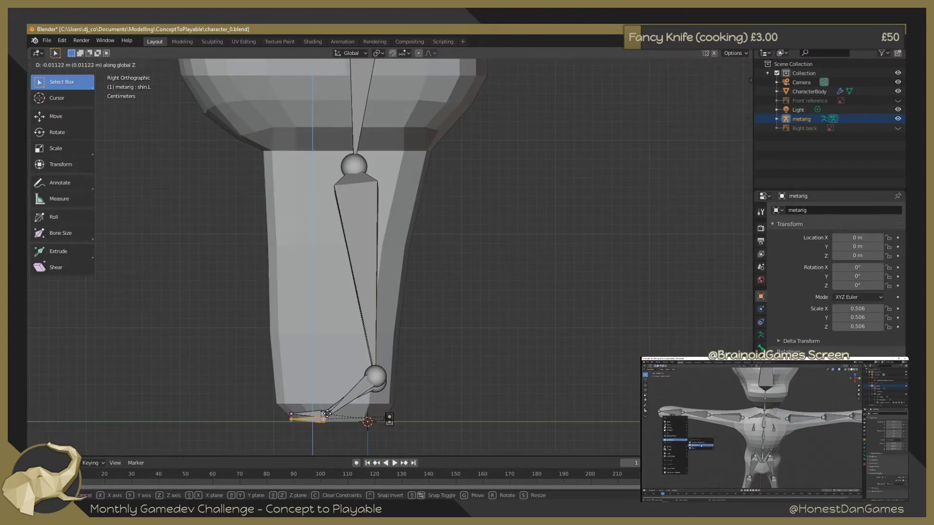
left_click(326, 414)
key("g")
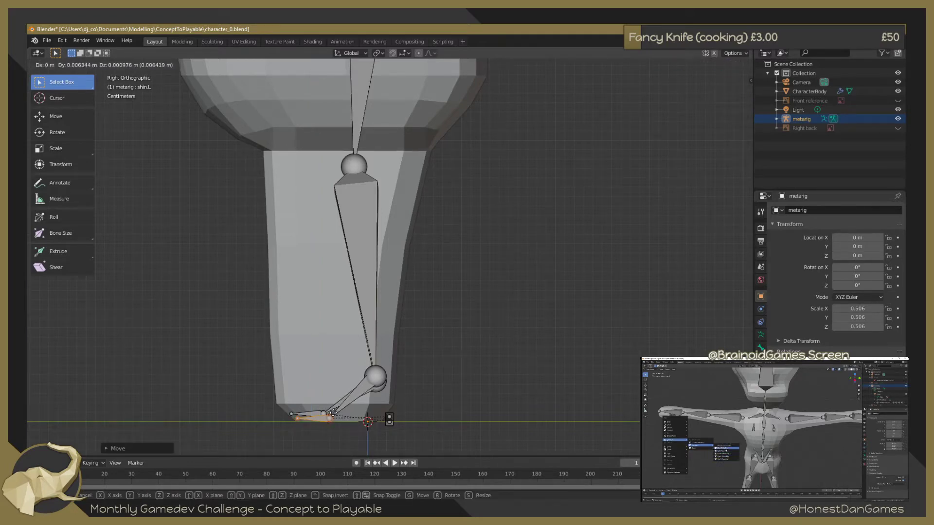
left_click(333, 412)
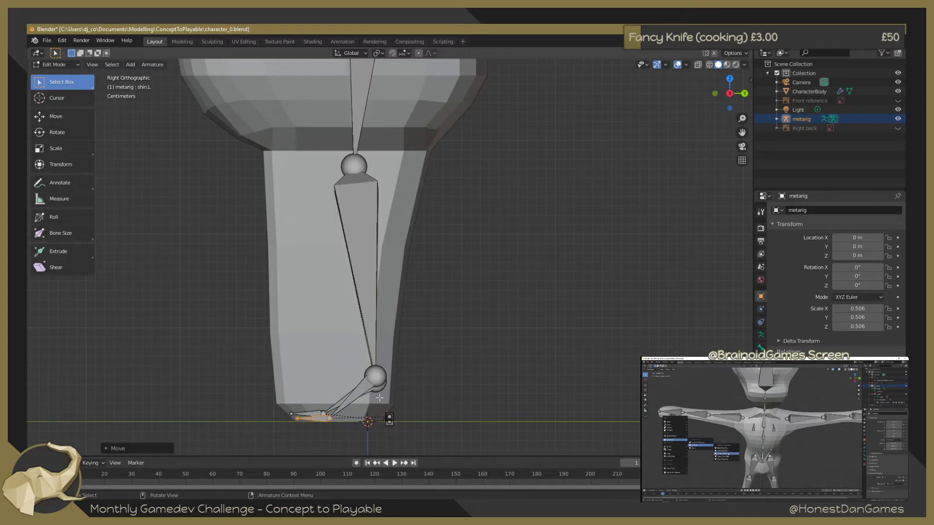
mouse_move(438, 415)
middle_mouse_down()
mouse_move(382, 416)
mouse_move(413, 426)
middle_mouse_up()
key("KP_3")
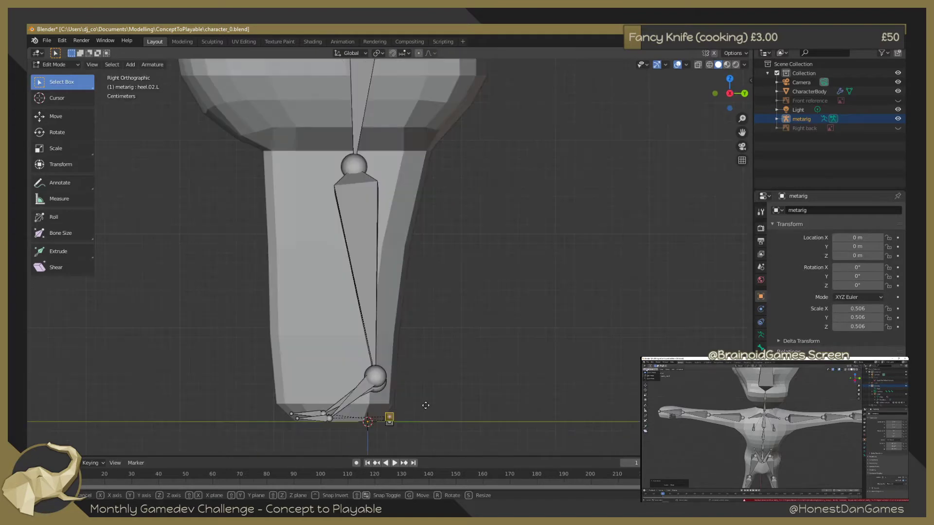
Nudge the left heel bone about 0.017 m along Y to sit under the foot
key("g")
key("y")
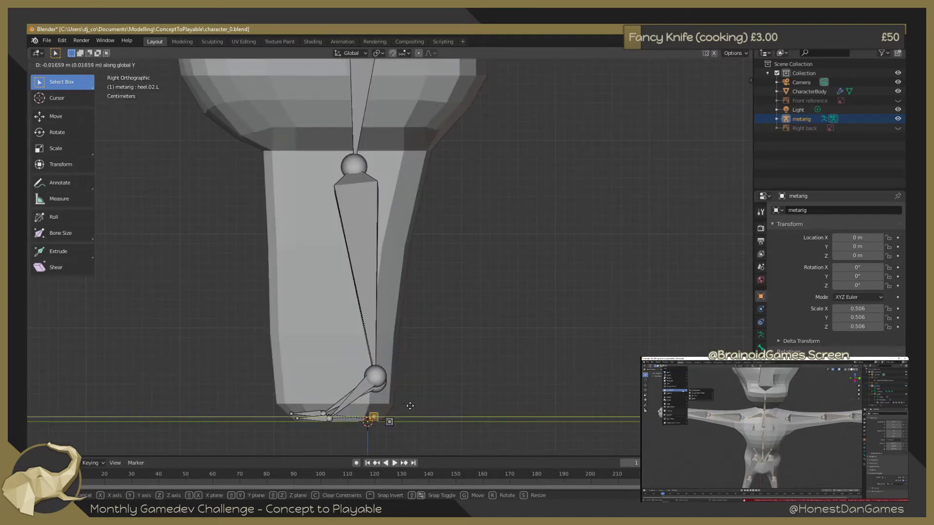
left_click(412, 405)
mouse_move(444, 387)
middle_mouse_down()
mouse_move(443, 367)
mouse_move(378, 342)
middle_mouse_up()
scroll(443, 367, "down", 4)
left_click(379, 342)
middle_click_drag(454, 337, 446, 342)
Move the shin.L ankle joint from the Right Ortho view and inspect its placement
key("KP_3")
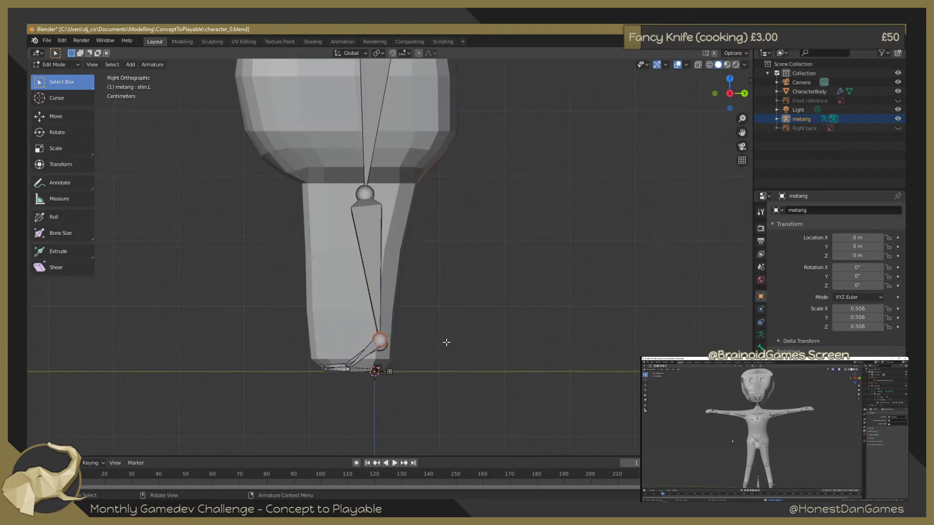
key("g")
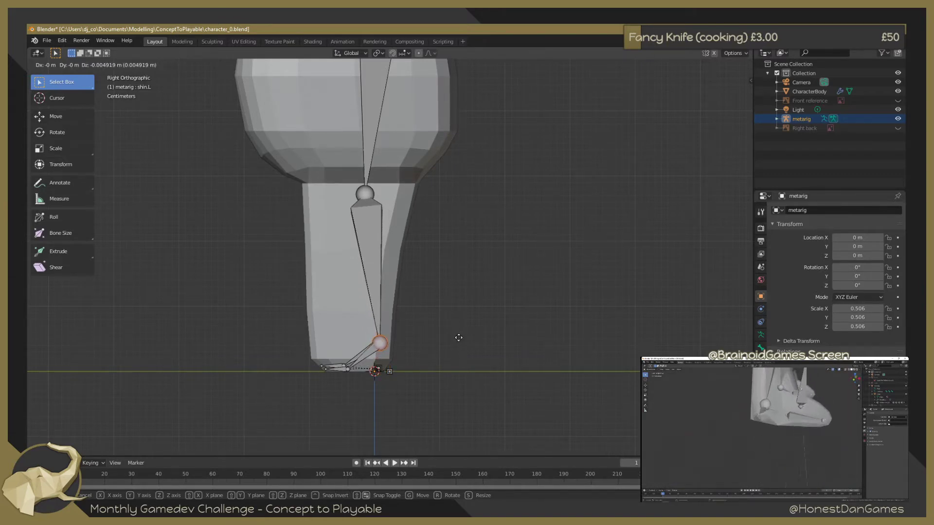
left_click(456, 338)
mouse_move(485, 348)
middle_mouse_down()
mouse_move(371, 349)
mouse_move(375, 334)
middle_mouse_up()
scroll(279, 337, "up", 3)
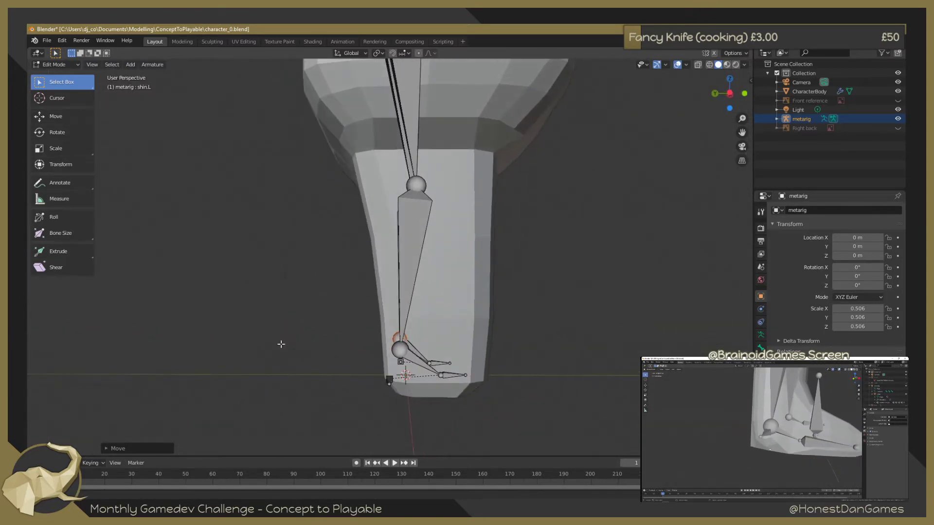
middle_click_drag(281, 344, 445, 346)
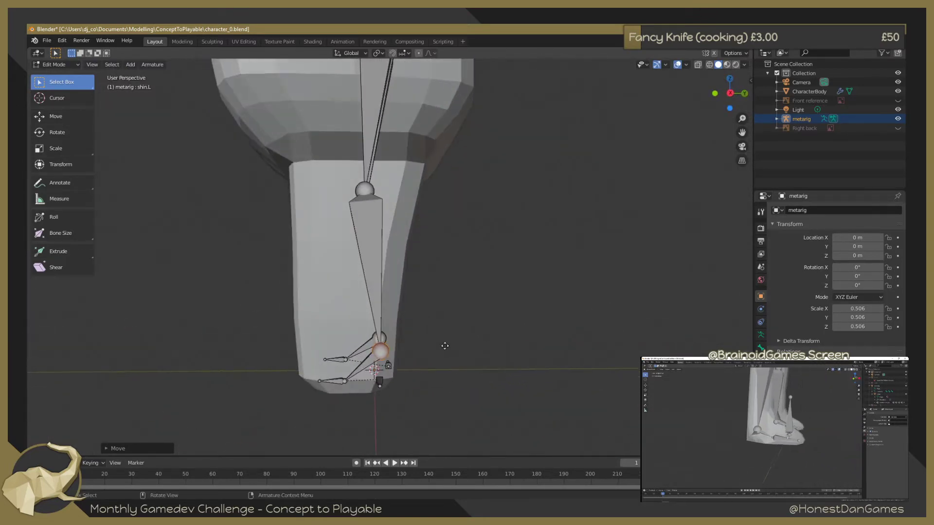
Slide the ankle joint along Y until the left foot bones sit flush with the sole
key("g")
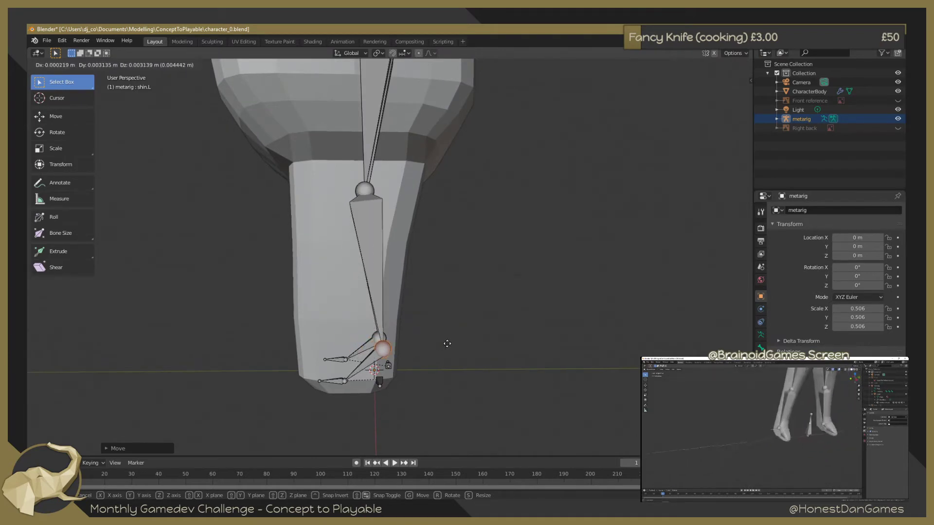
key("y")
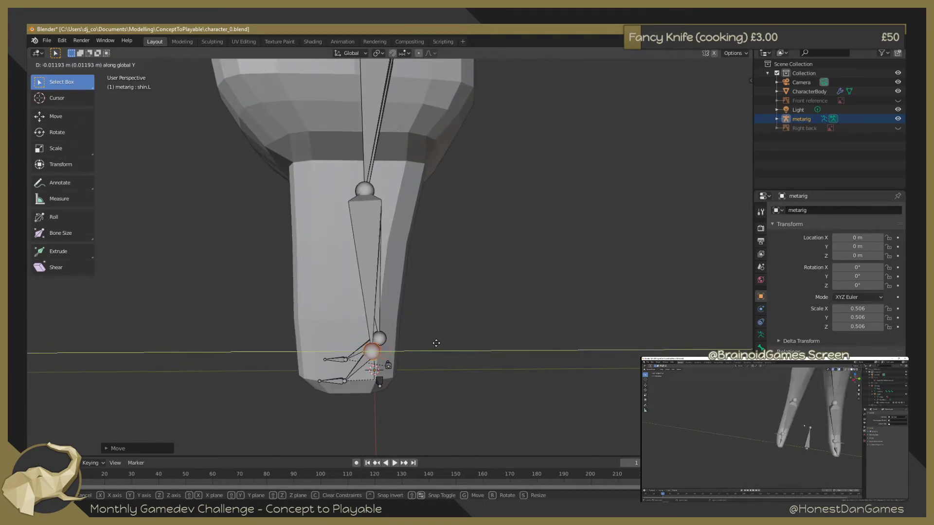
left_click(437, 343)
mouse_move(435, 392)
middle_mouse_down()
mouse_move(433, 375)
mouse_move(415, 383)
middle_mouse_up()
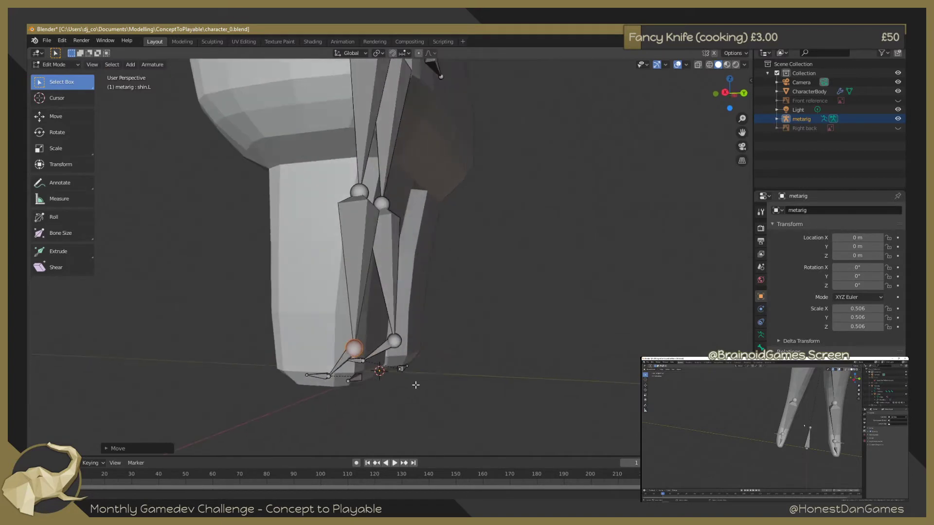
mouse_move(351, 371)
middle_mouse_down()
mouse_move(384, 369)
mouse_move(479, 406)
middle_mouse_up()
mouse_move(417, 407)
middle_mouse_down()
mouse_move(475, 425)
mouse_move(475, 414)
middle_mouse_up()
key("KP_3")
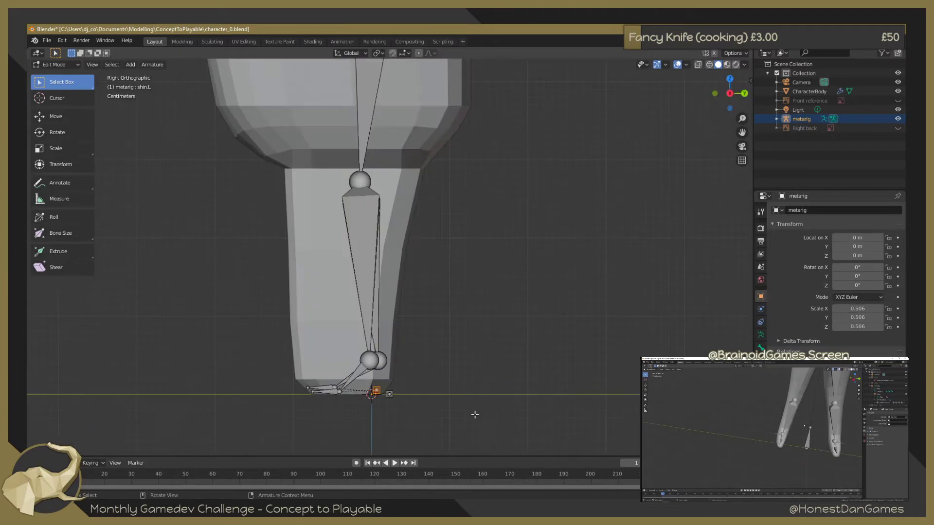
key("g")
key("y")
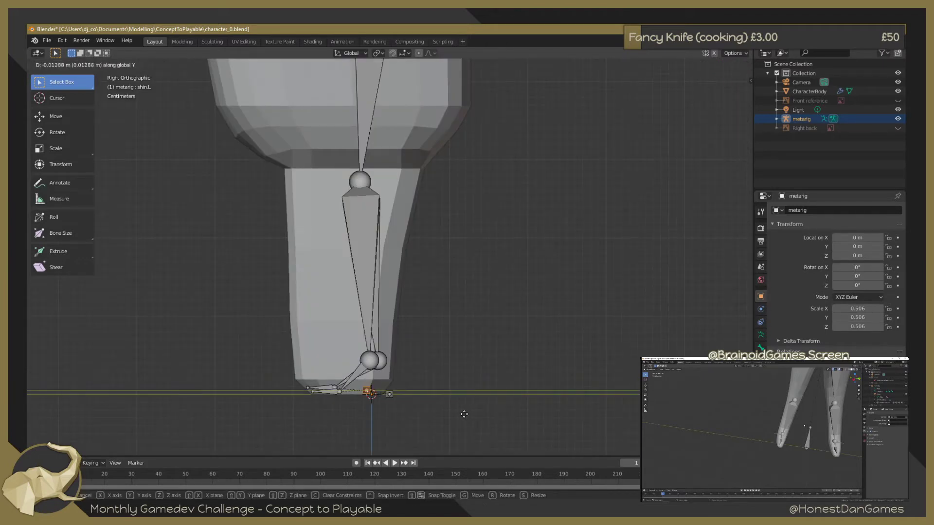
left_click(463, 414)
mouse_move(496, 368)
middle_mouse_down()
mouse_move(354, 351)
mouse_move(365, 385)
mouse_move(558, 356)
middle_mouse_up()
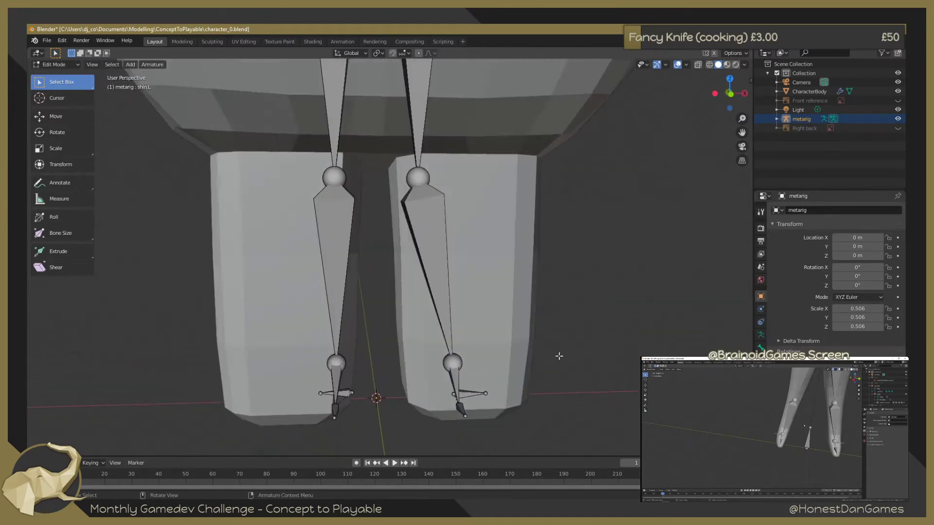
Shift the left hip joint along Y, then lower it along Z into the leg
middle_click_drag(480, 179, 499, 203)
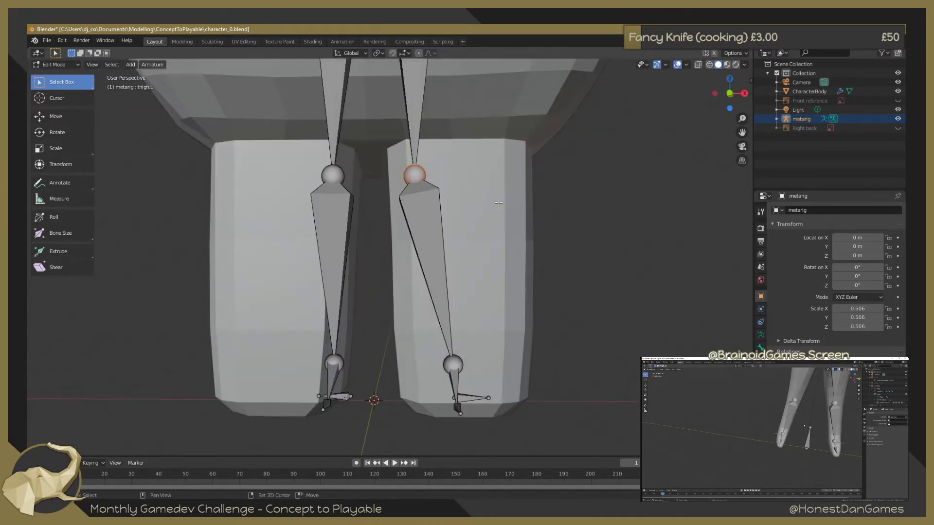
scroll(511, 220, "down", 2)
scroll(392, 164, "down", 4)
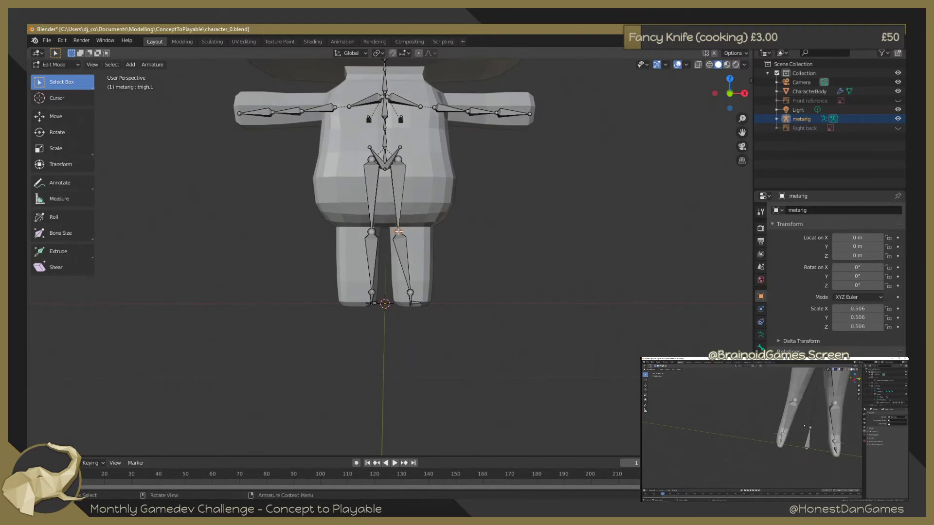
key("g")
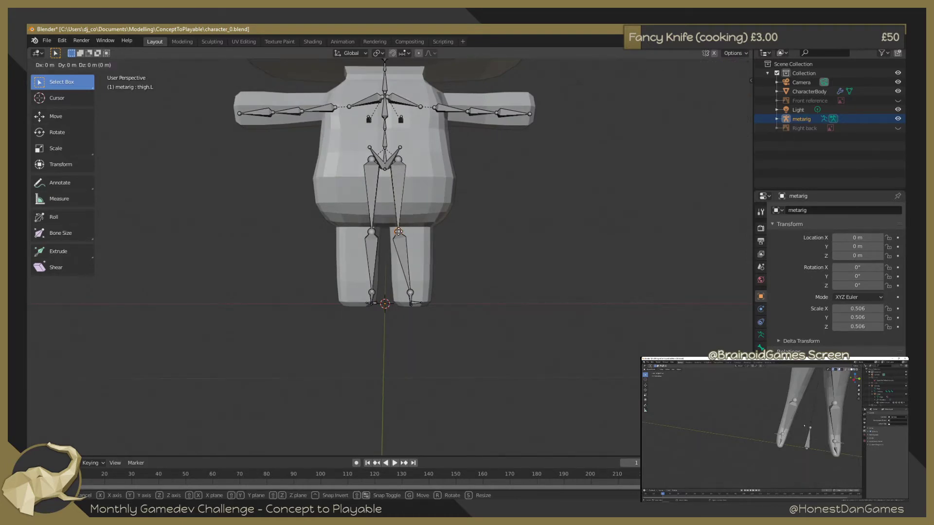
key("x")
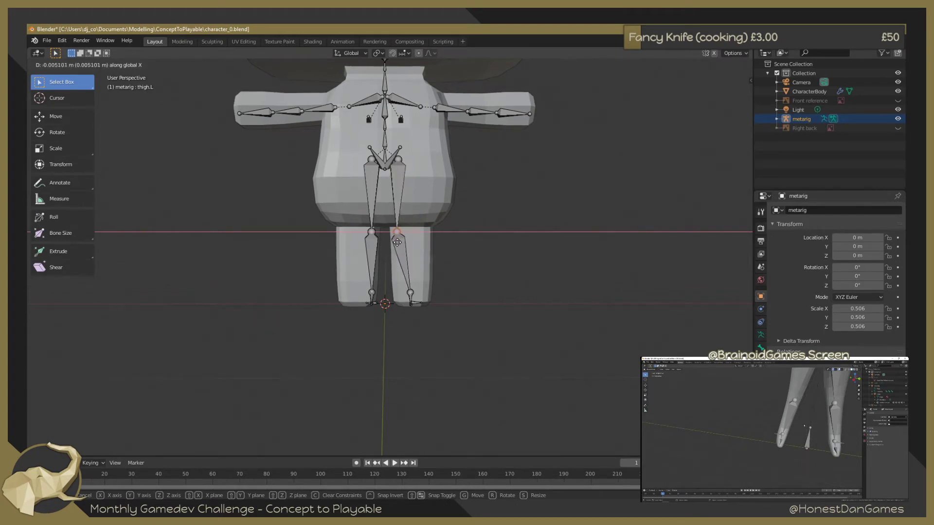
key("y")
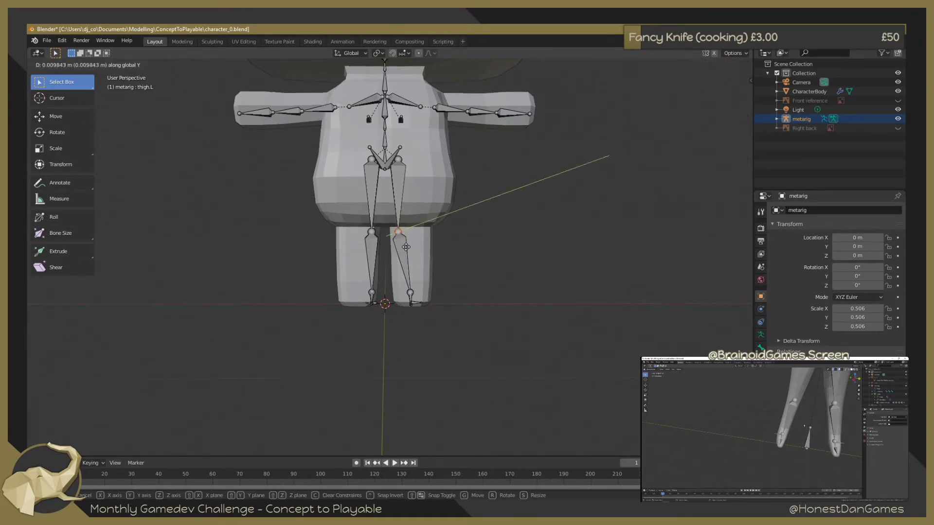
left_click(406, 247)
key("g")
key("z")
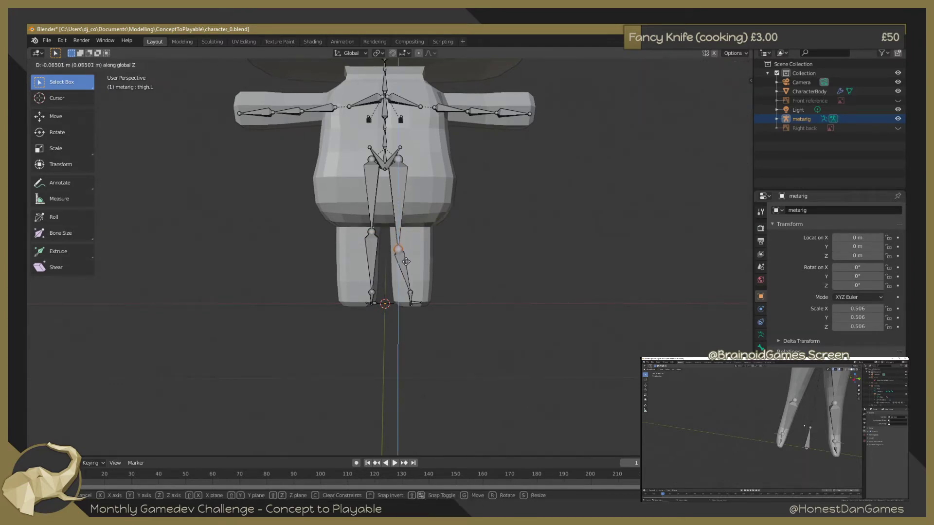
left_click(406, 279)
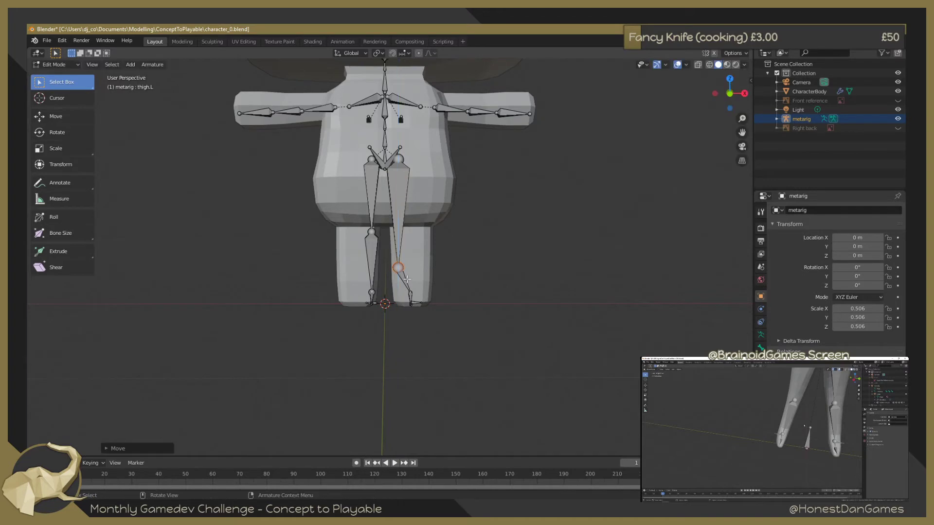
Move the knee joint along X and bring the hip joint down inside the leg
key("g")
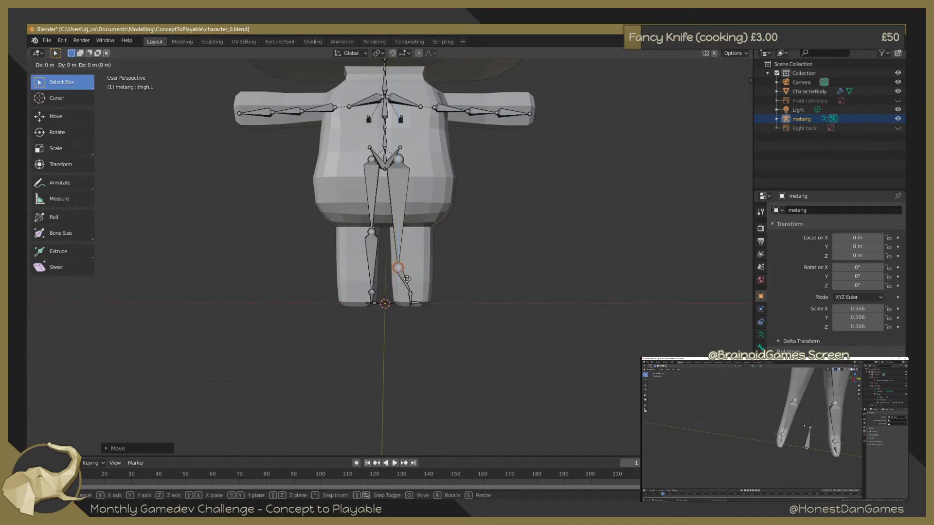
key("x")
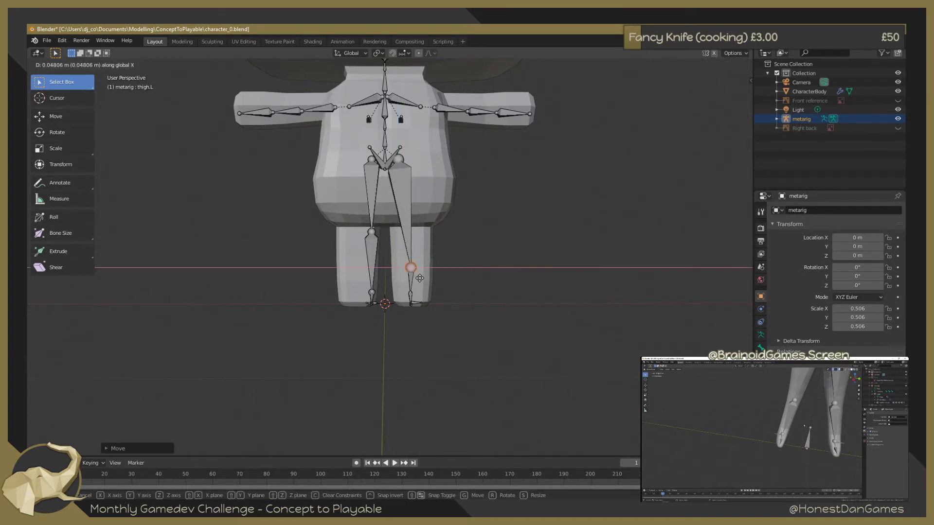
left_click(419, 278)
left_click(399, 161)
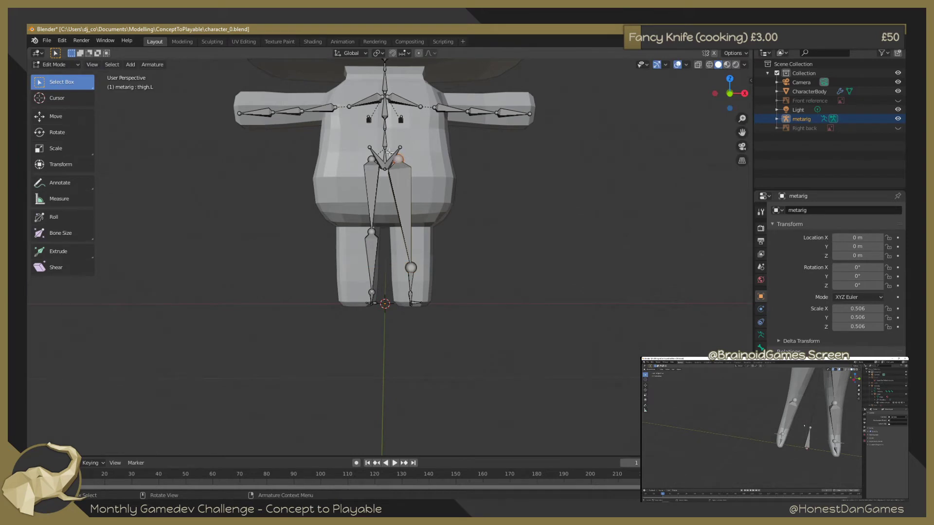
key("g")
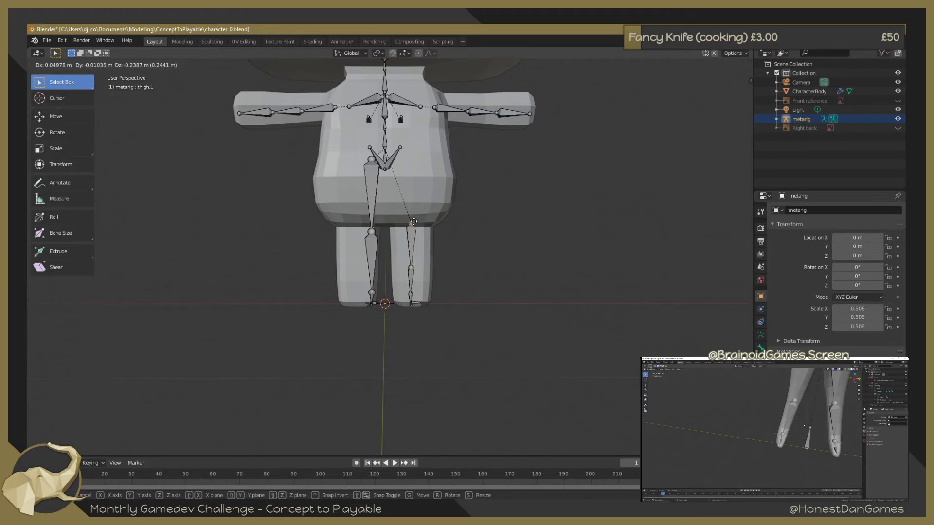
left_click(413, 221)
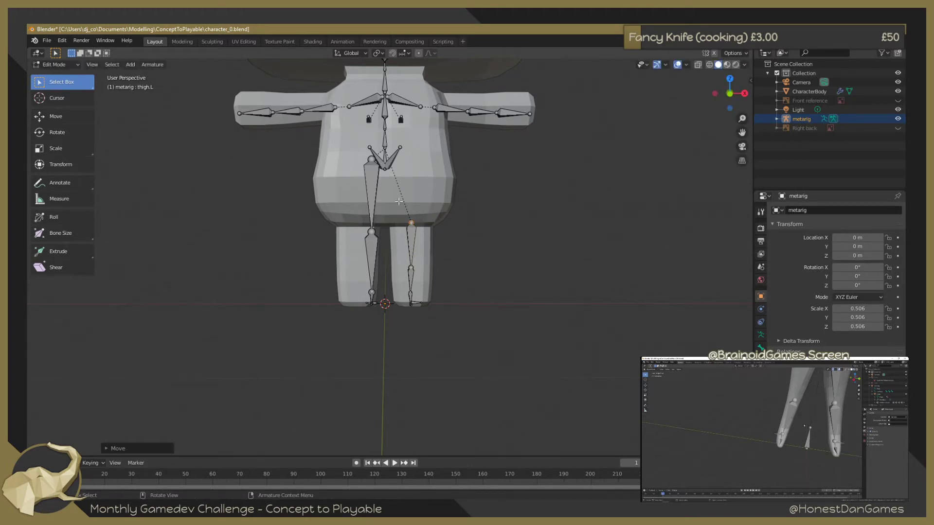
Box-select the thigh and shin bones and Symmetrize them onto the right leg
middle_click_drag(393, 169, 401, 175)
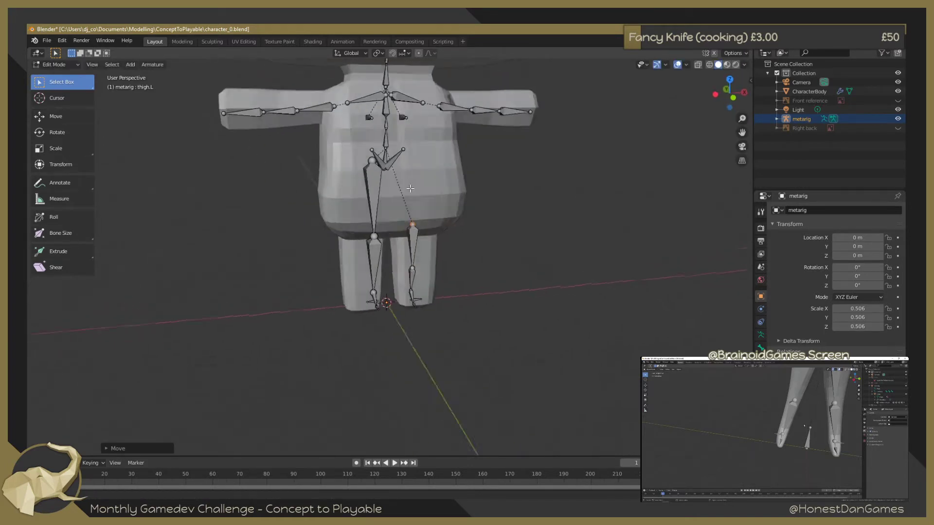
left_click_drag(395, 212, 464, 340)
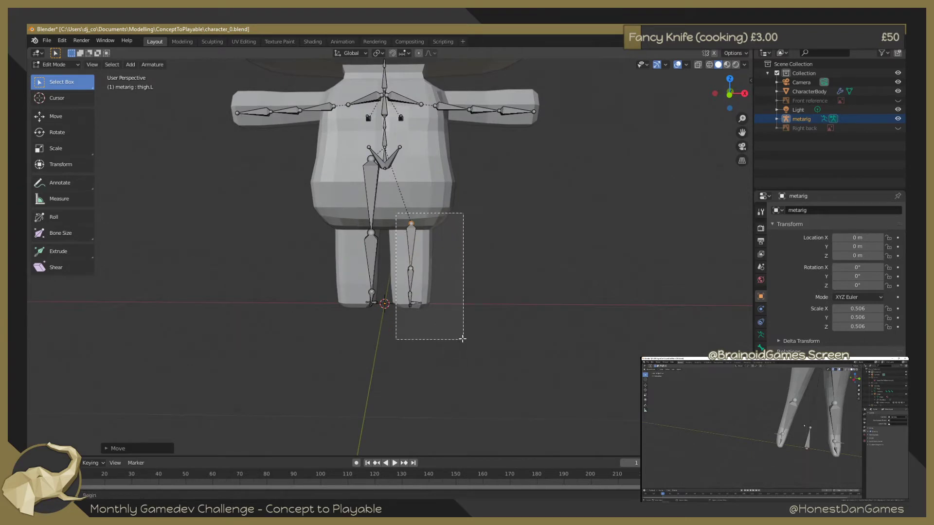
right_click(413, 240)
left_click(410, 238)
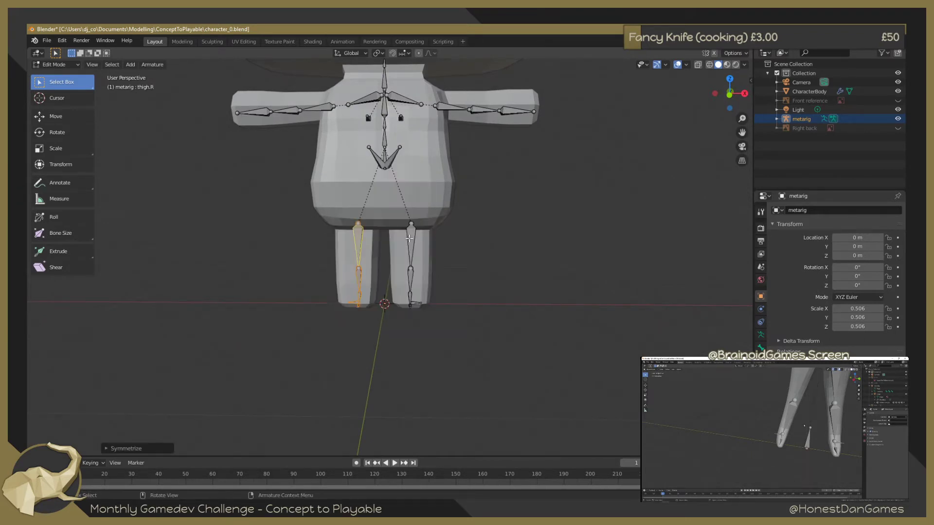
mouse_move(480, 292)
middle_mouse_down()
mouse_move(569, 283)
mouse_move(472, 290)
mouse_move(472, 267)
mouse_move(444, 250)
middle_mouse_up()
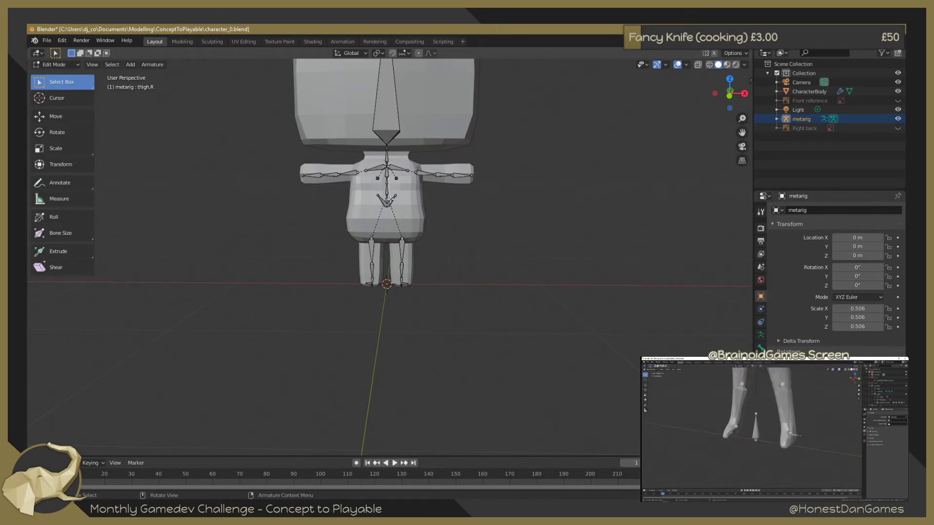
scroll(382, 133, "up", 3)
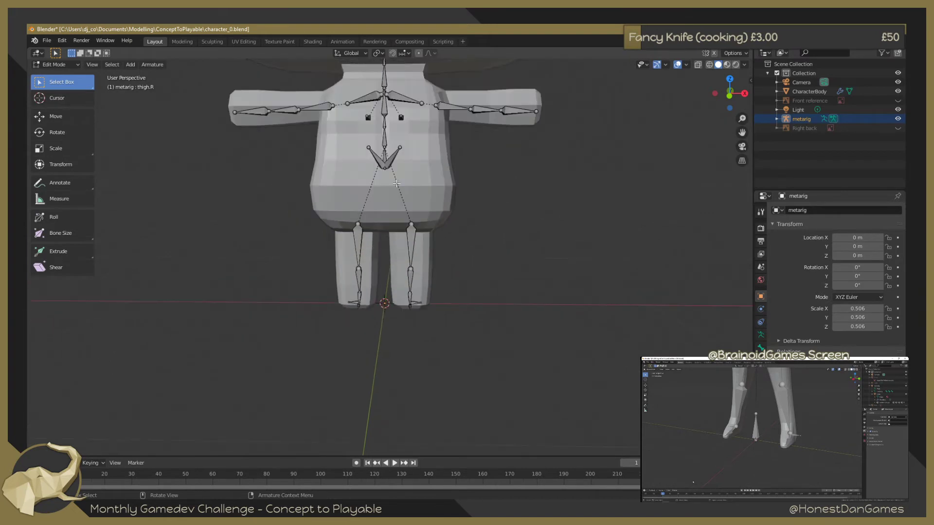
mouse_move(389, 185)
middle_mouse_down("shift")
mouse_move(413, 223)
mouse_move(447, 194)
mouse_move(389, 194)
middle_mouse_up("shift")
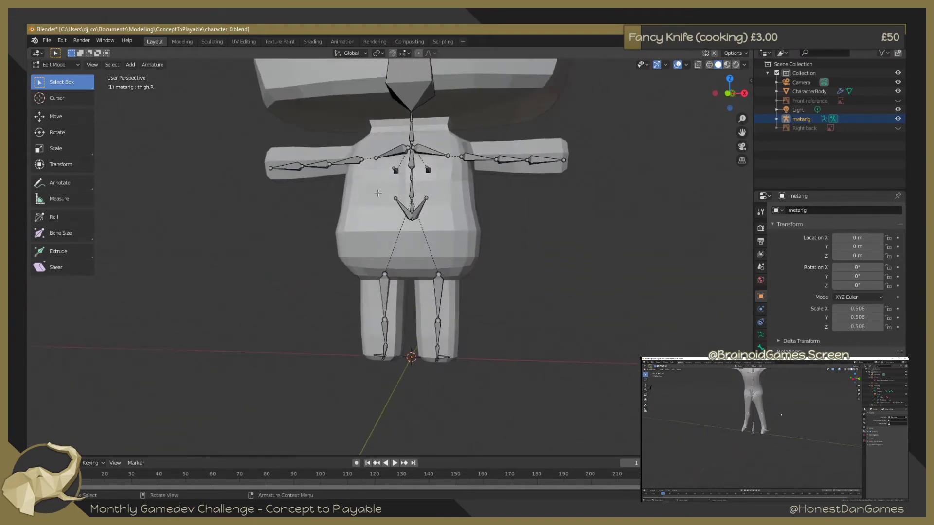
Lower the pelvis bones along Z and widen them along X
left_click_drag(378, 192, 446, 231)
key("g")
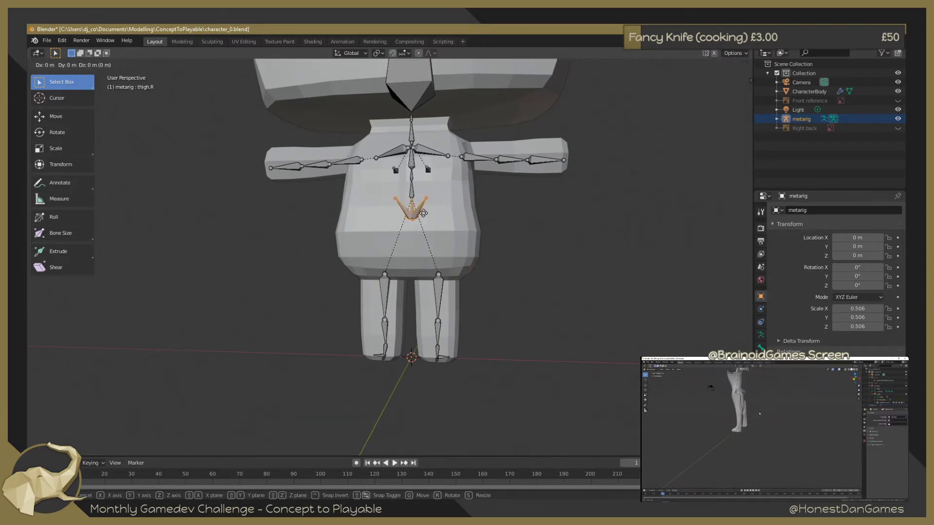
key("z")
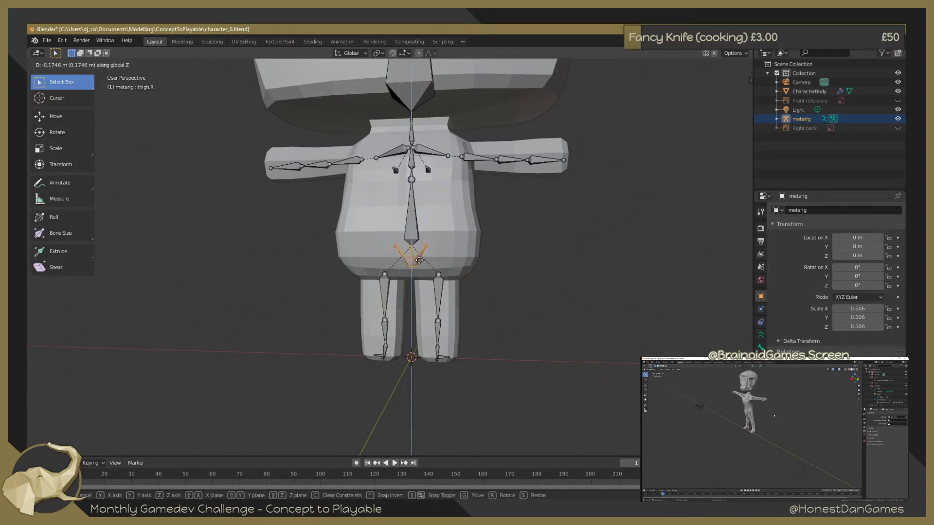
left_click(419, 263)
key("s")
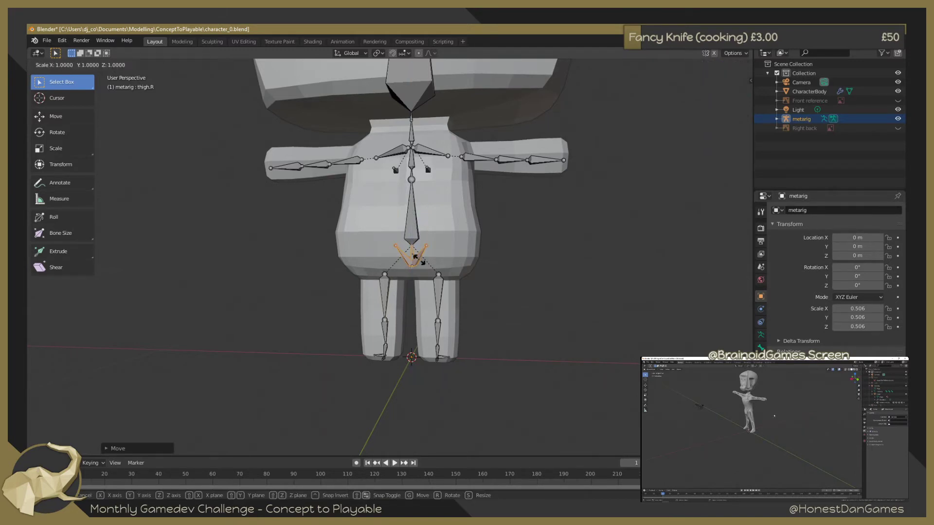
key("x")
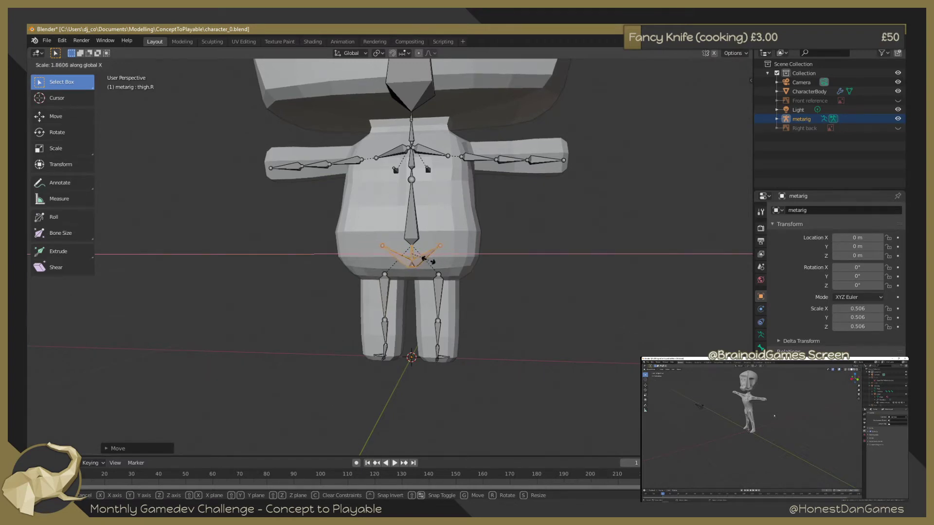
left_click(422, 261)
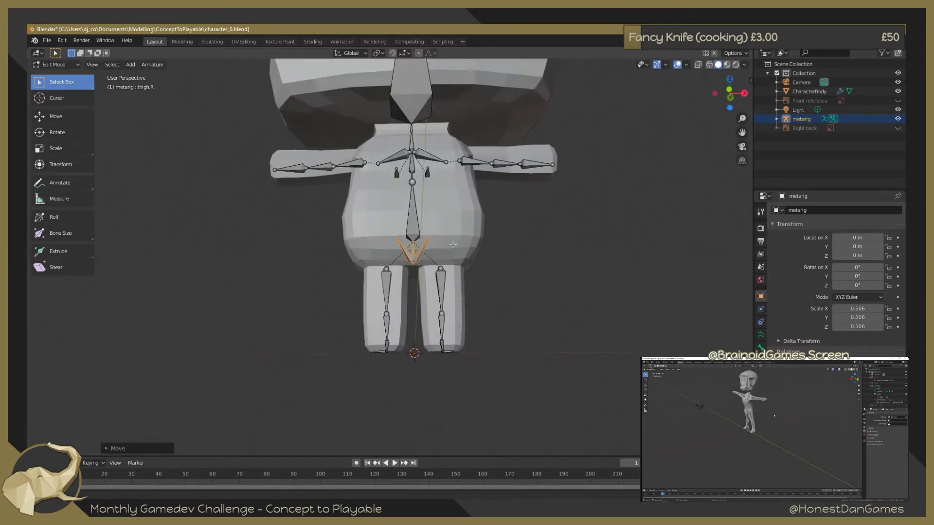
Move the pelvis.L tip outward along X toward the hip
scroll(481, 259, "up", 5)
mouse_move(481, 259)
middle_mouse_down()
mouse_move(487, 284)
mouse_move(478, 260)
middle_mouse_up()
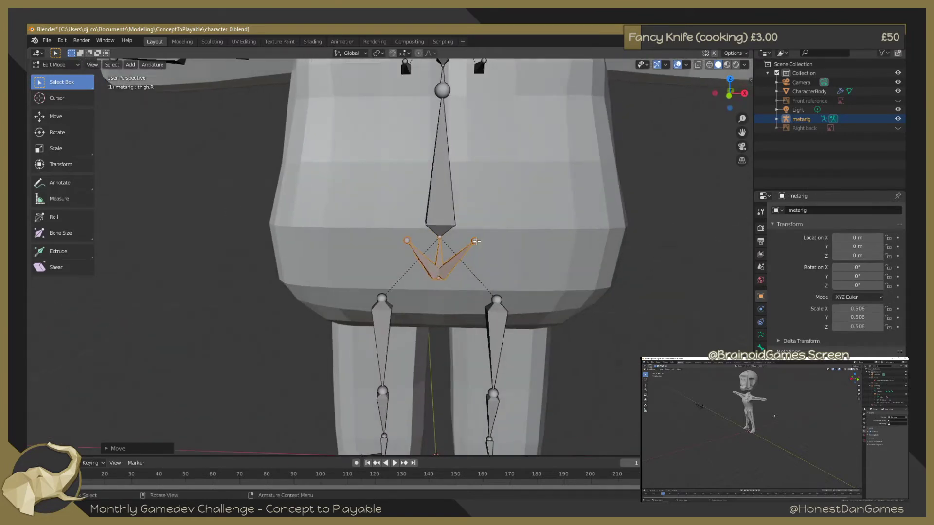
left_click(476, 241)
key("g")
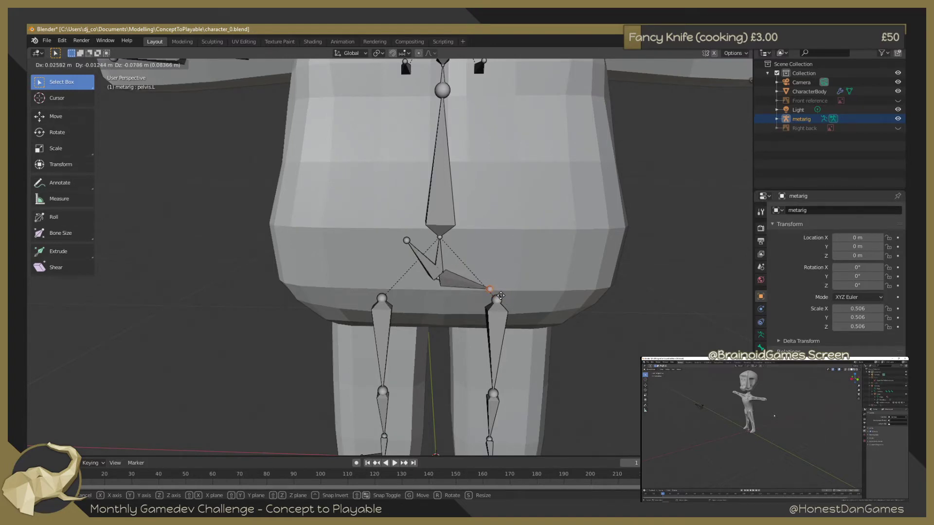
key("x")
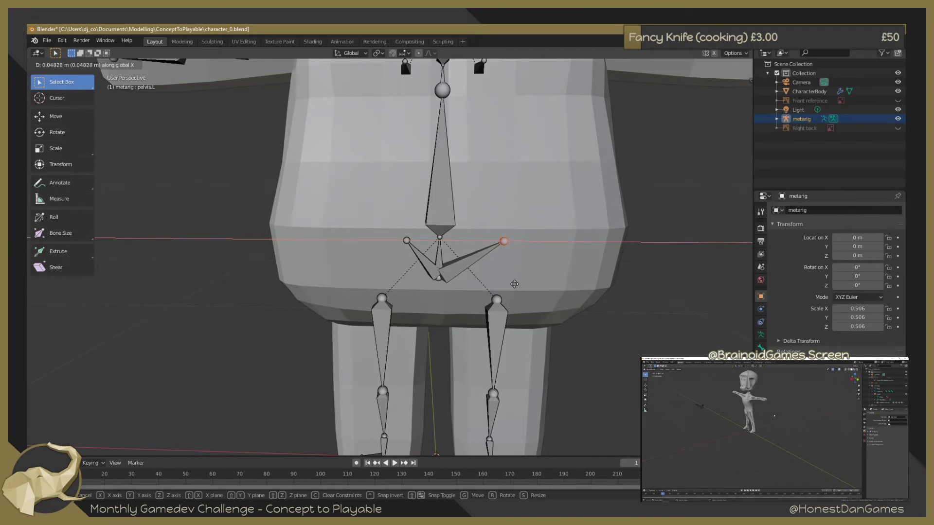
left_click(514, 284)
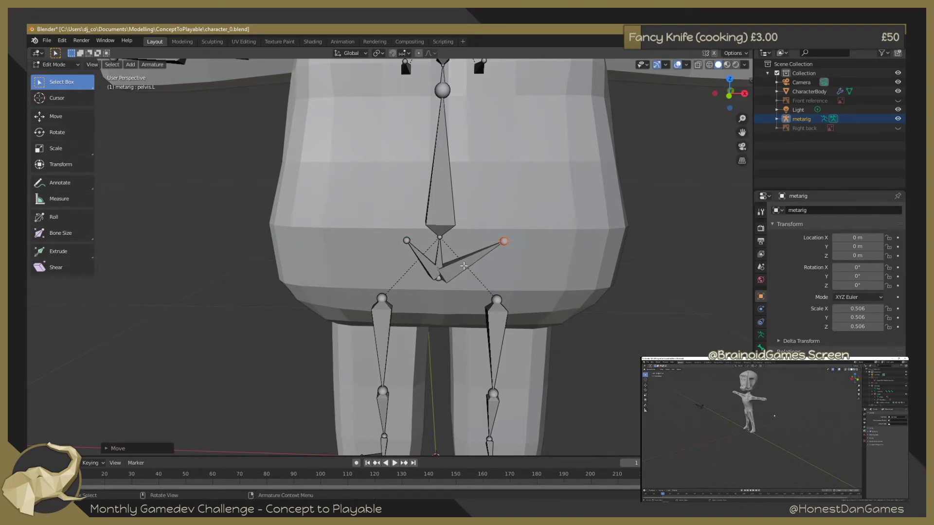
Symmetrize the pelvis.L bone to create pelvis.R
left_click(464, 266)
right_click(469, 263)
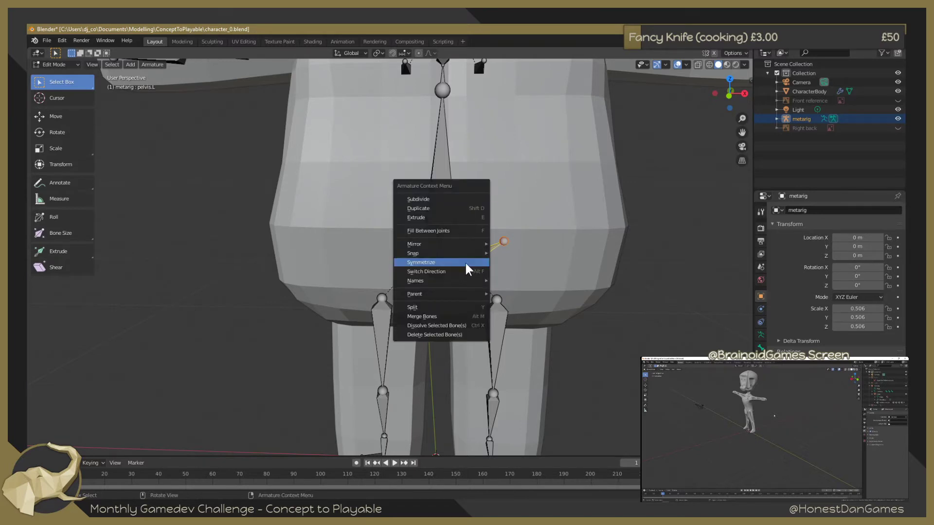
left_click(466, 265)
mouse_move(652, 294)
middle_mouse_down()
mouse_move(567, 293)
mouse_move(504, 273)
middle_mouse_up()
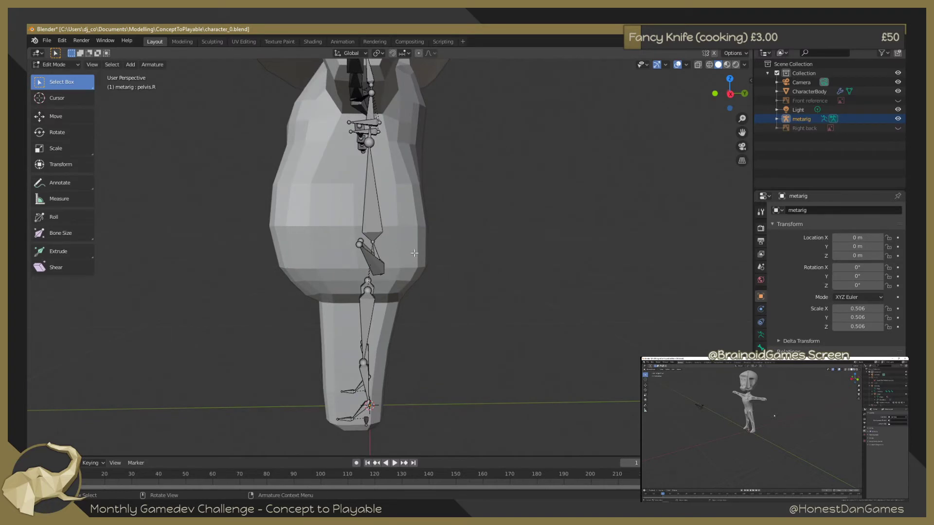
mouse_move(414, 253)
middle_mouse_down()
mouse_move(331, 248)
mouse_move(308, 256)
mouse_move(529, 243)
middle_mouse_up()
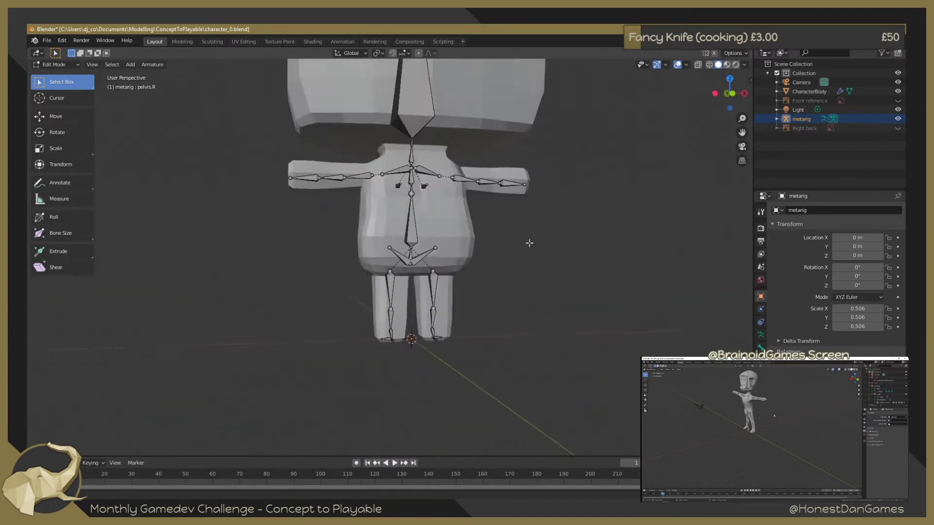
scroll(529, 243, "down", 2)
scroll(509, 248, "down", 1)
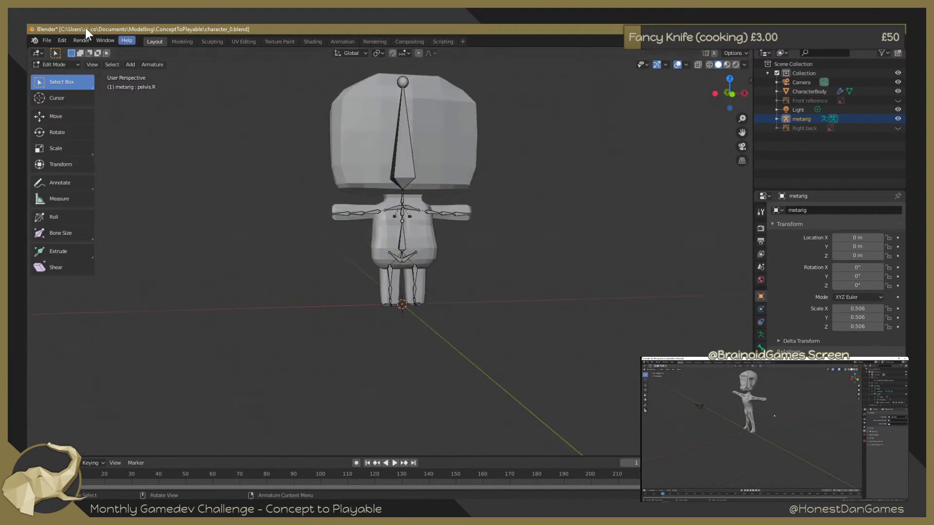
left_click(45, 39)
mouse_move(58, 51)
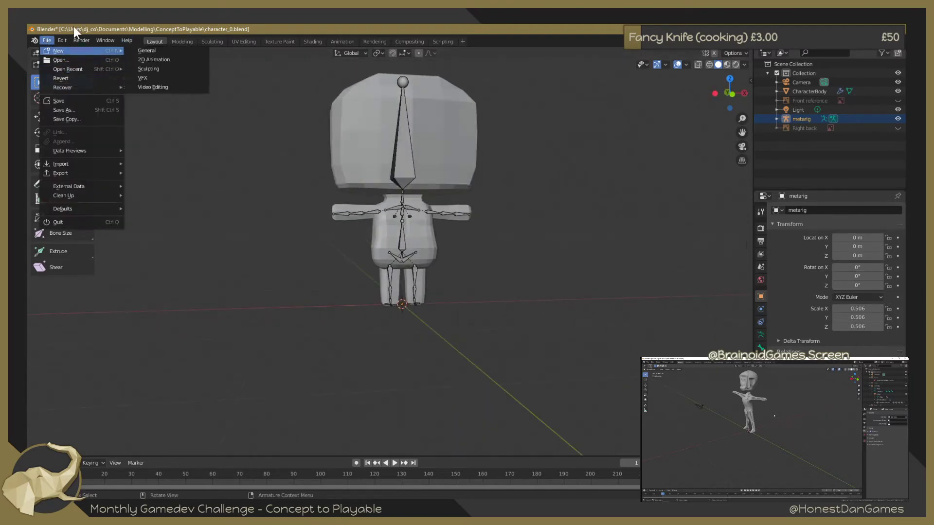
key("Tab")
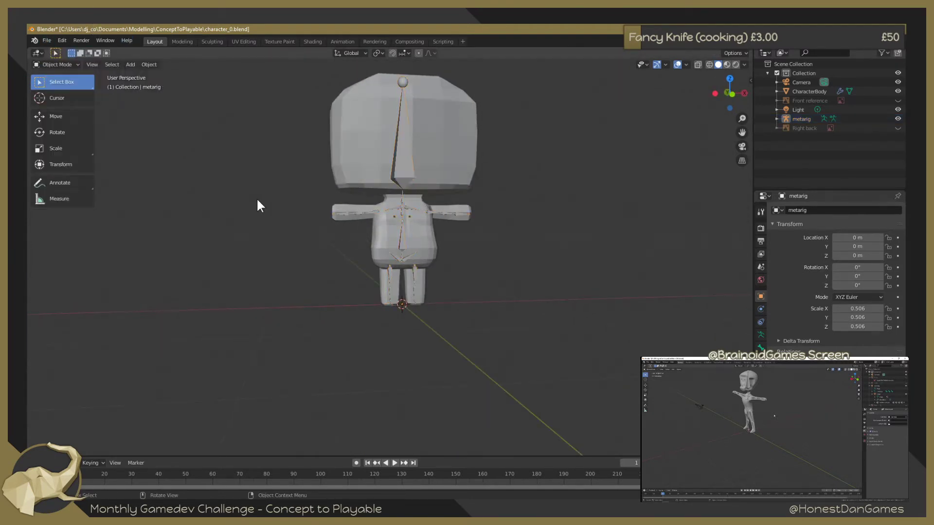
key("ctrl+s")
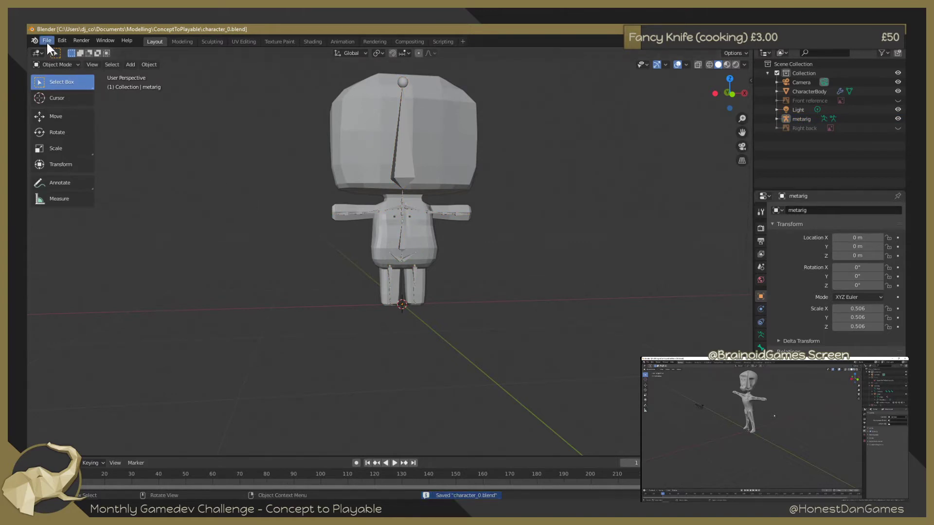
left_click(46, 41)
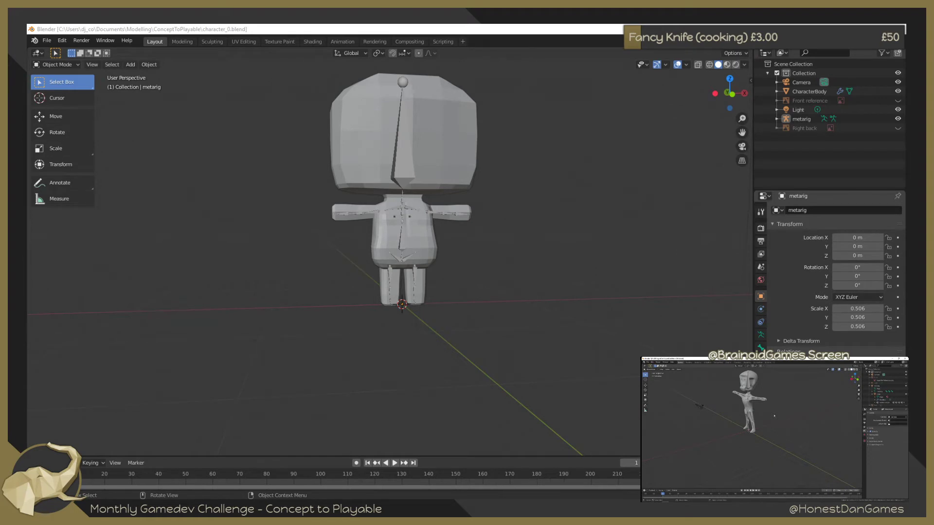
key("alt+Tab")
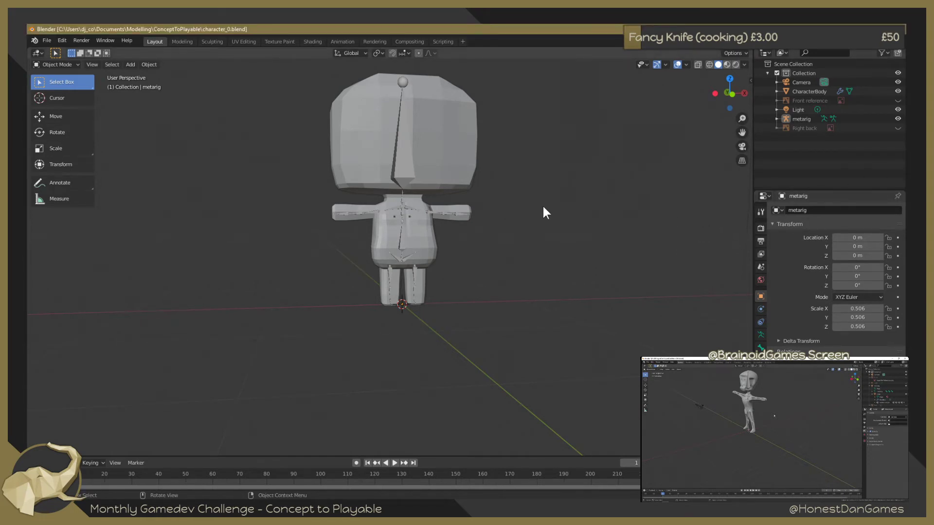
mouse_move(505, 242)
middle_mouse_down()
mouse_move(498, 254)
mouse_move(430, 261)
mouse_move(315, 247)
mouse_move(350, 238)
middle_mouse_up()
scroll(360, 219, "up", 4)
scroll(379, 204, "up", 2)
mouse_move(388, 203)
middle_mouse_down()
mouse_move(429, 210)
mouse_move(312, 85)
mouse_move(289, 87)
mouse_move(331, 70)
mouse_move(357, 100)
mouse_move(260, 104)
mouse_move(371, 125)
mouse_move(395, 113)
mouse_move(348, 119)
mouse_move(436, 133)
mouse_move(258, 141)
mouse_move(236, 128)
mouse_move(378, 156)
mouse_move(445, 125)
mouse_move(360, 139)
mouse_move(361, 147)
mouse_move(447, 128)
middle_mouse_up()
left_click(320, 73)
scroll(389, 123, "up", 3)
mouse_move(541, 189)
middle_mouse_down()
mouse_move(543, 174)
mouse_move(546, 193)
mouse_move(452, 192)
mouse_move(442, 204)
mouse_move(395, 207)
middle_mouse_up()
scroll(394, 201, "up", 3)
scroll(389, 182, "up", 2)
mouse_move(374, 165)
middle_mouse_down()
mouse_move(369, 185)
mouse_move(402, 141)
mouse_move(408, 163)
mouse_move(474, 174)
mouse_move(434, 176)
middle_mouse_up()
scroll(394, 150, "down", 3)
scroll(406, 141, "down", 2)
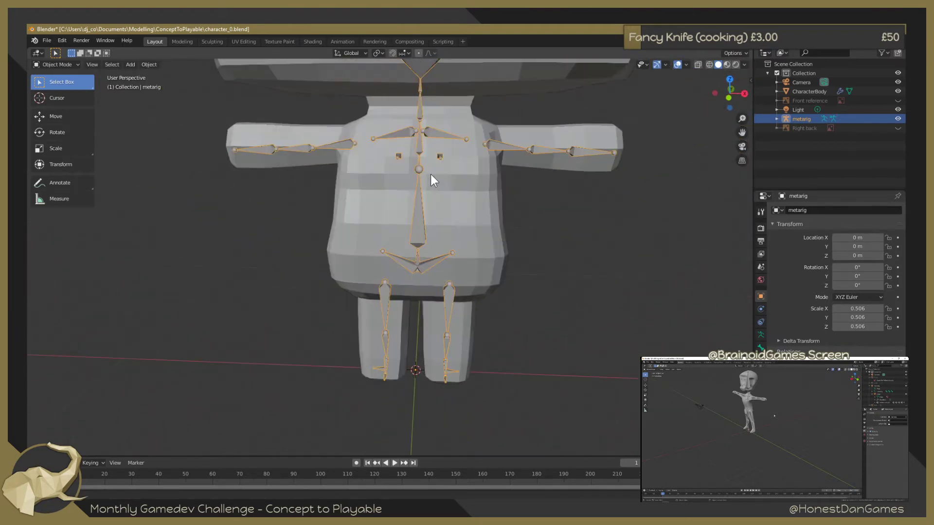
middle_click_drag(552, 229, 539, 220)
left_click(547, 221)
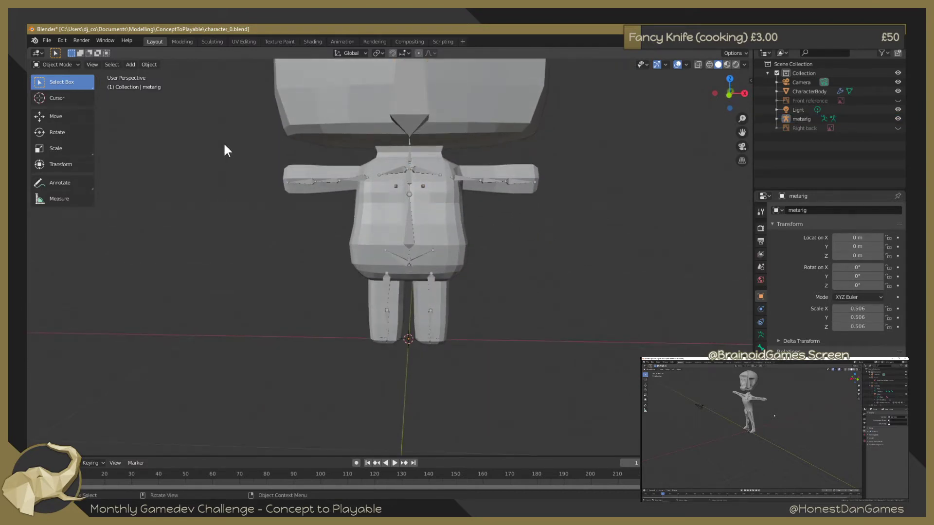
scroll(223, 142, "down", 2)
mouse_move(226, 161)
middle_mouse_down()
mouse_move(196, 167)
mouse_move(230, 161)
middle_mouse_up()
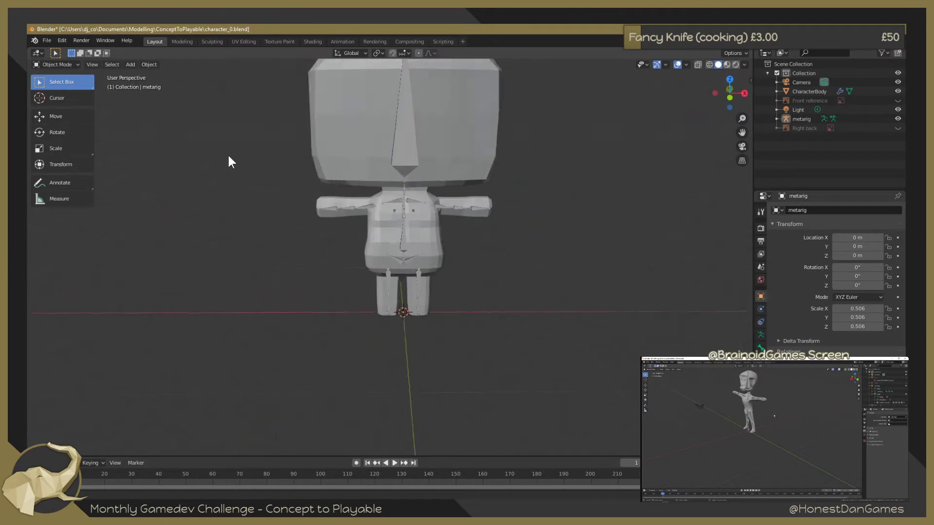
scroll(246, 160, "down", 2)
scroll(454, 193, "up", 3)
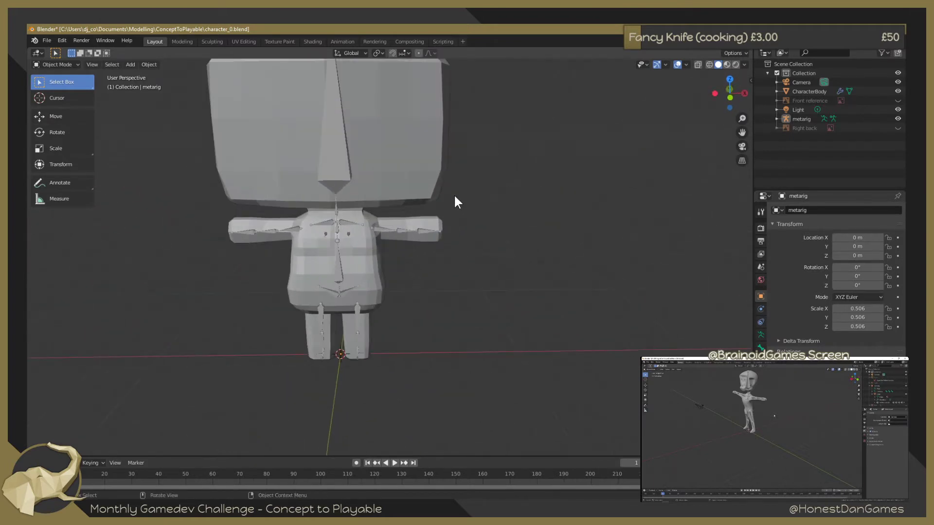
middle_click_drag(481, 156, 542, 212, "shift")
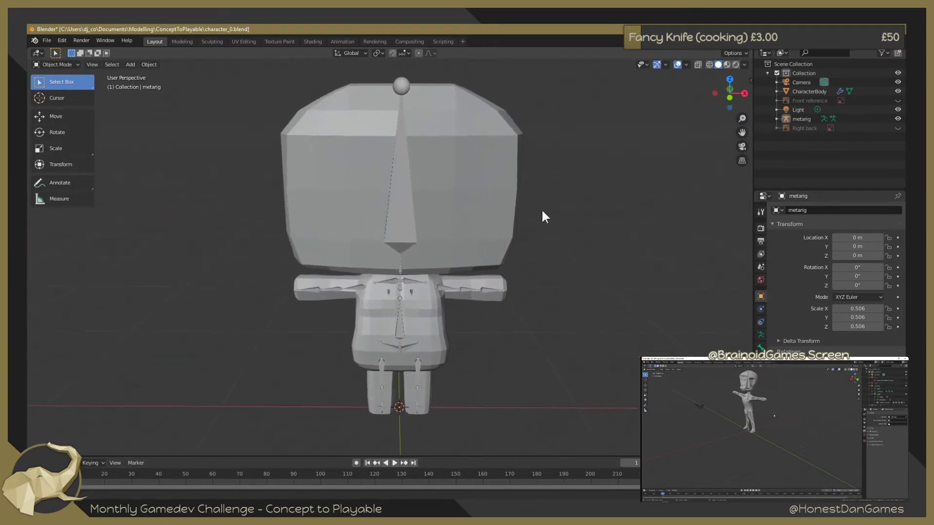
Select CharacterBody with the metarig active and parent it with Ctrl+P > Object
left_click(476, 197)
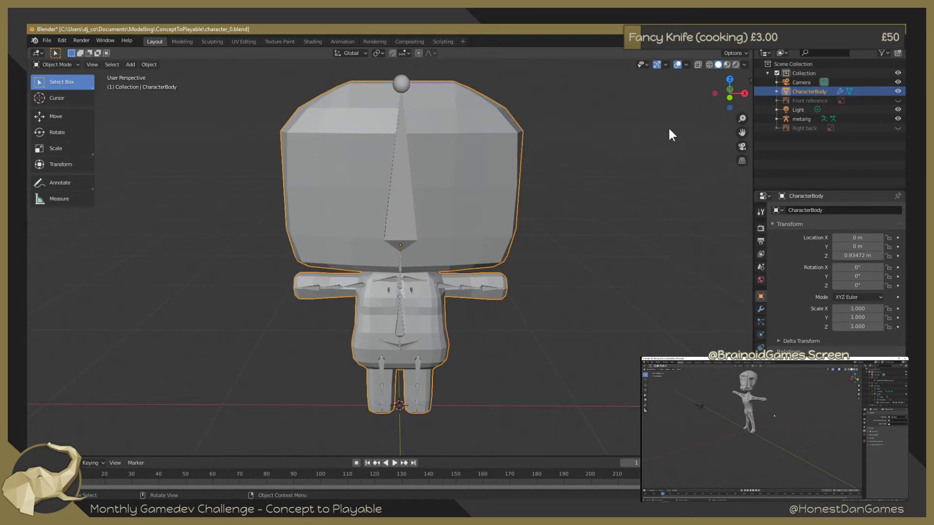
left_click(807, 117, "shift")
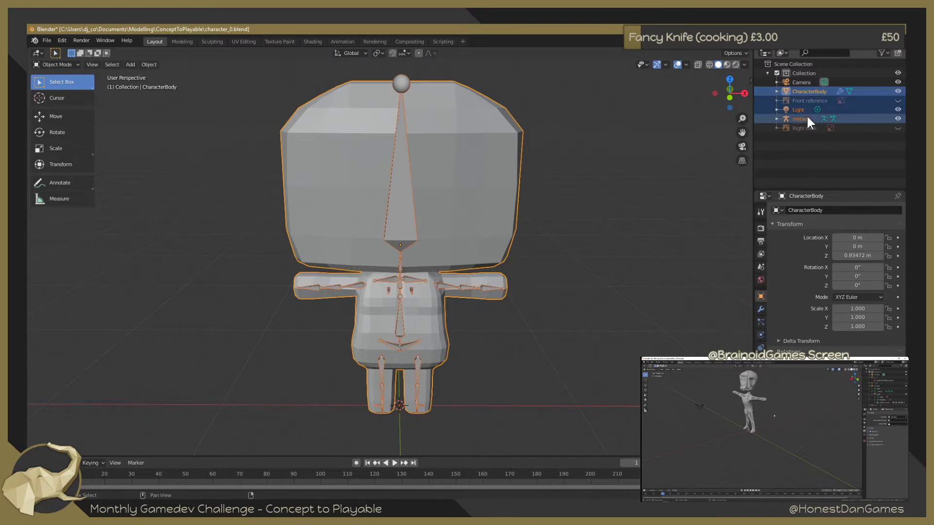
left_click(798, 93)
left_click(800, 119, "ctrl")
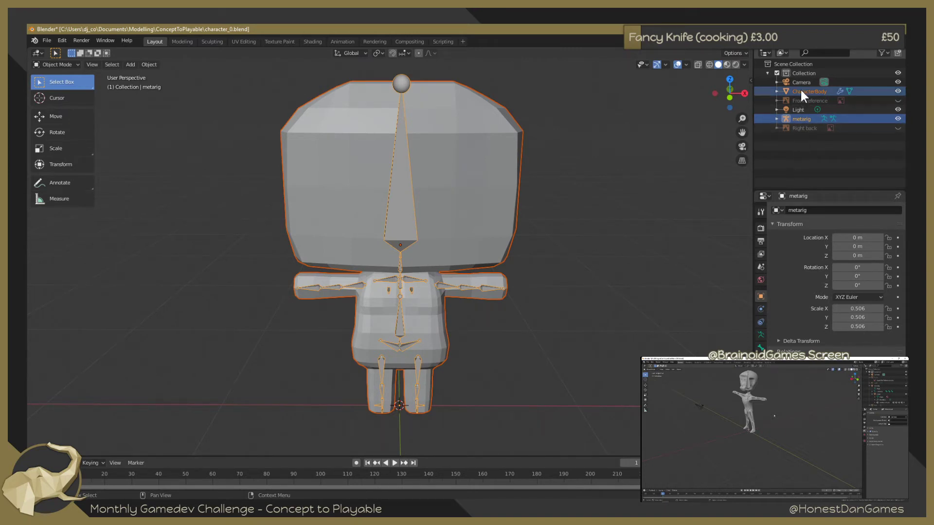
right_click(456, 142)
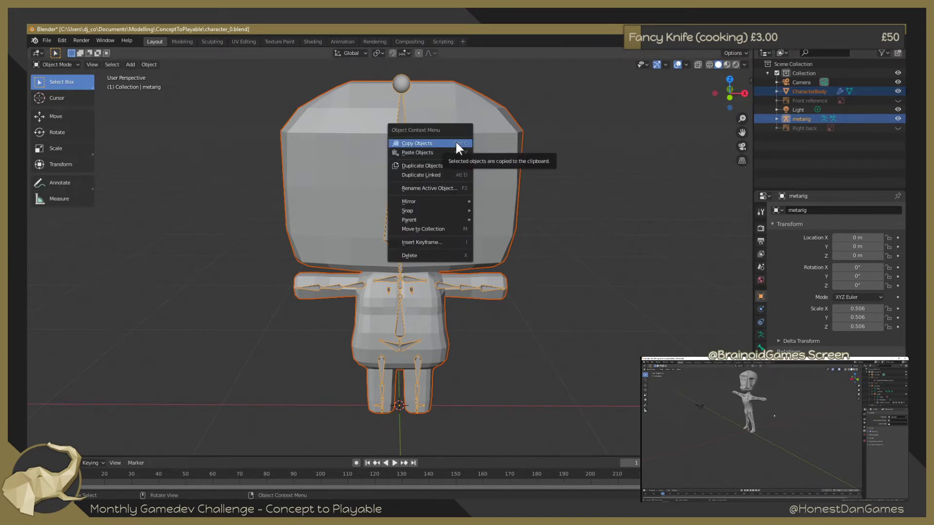
left_click(456, 142)
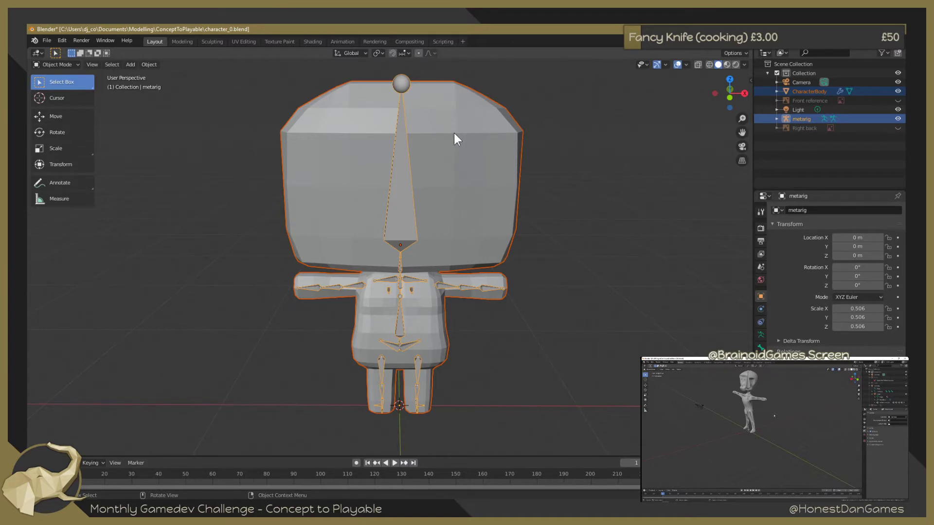
key("ctrl+p")
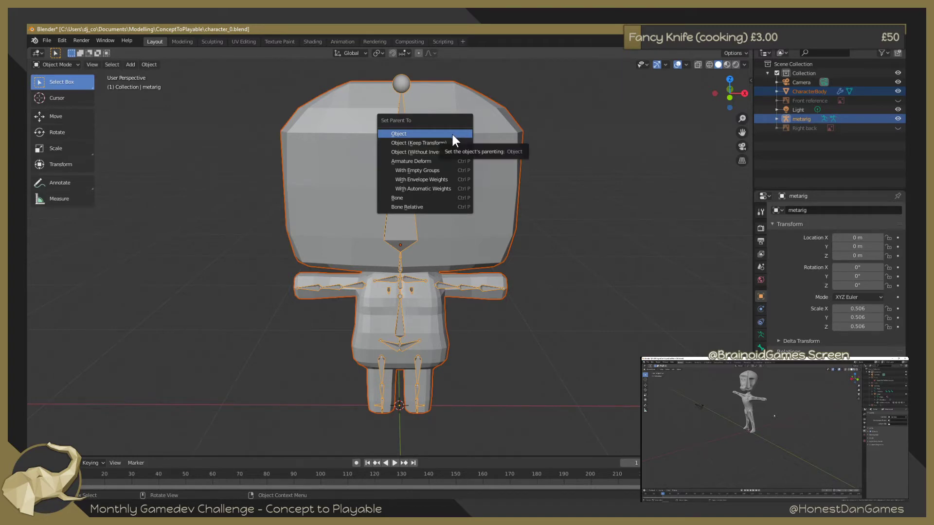
left_click(448, 188)
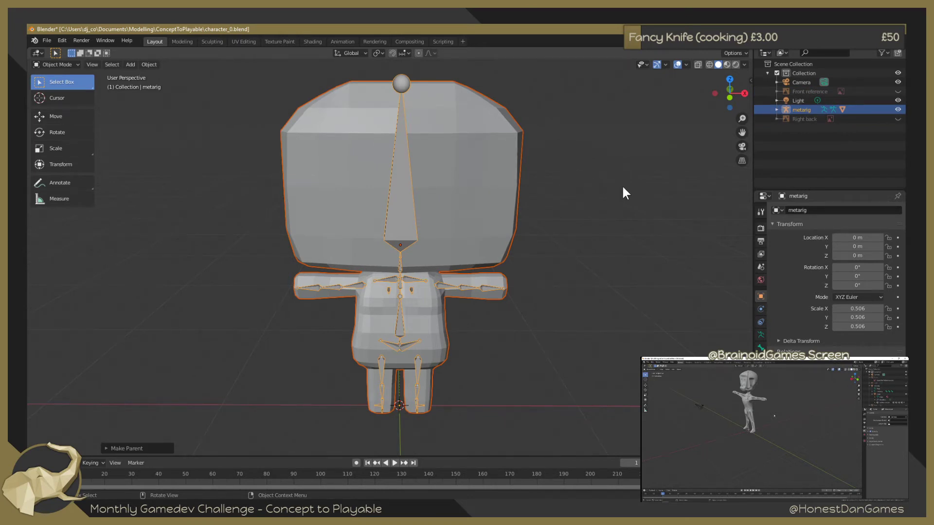
mouse_move(623, 187)
middle_mouse_down()
mouse_move(432, 175)
mouse_move(582, 174)
mouse_move(468, 145)
middle_mouse_up()
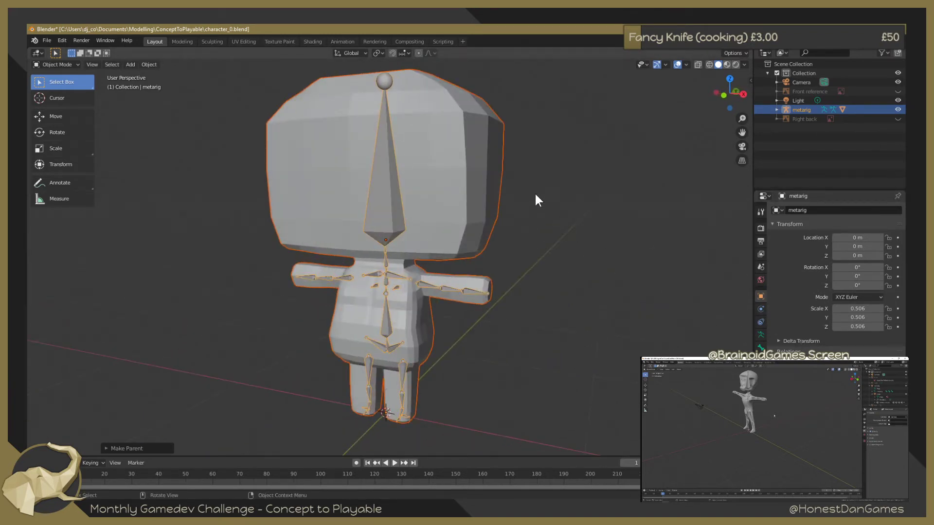
left_click(800, 110)
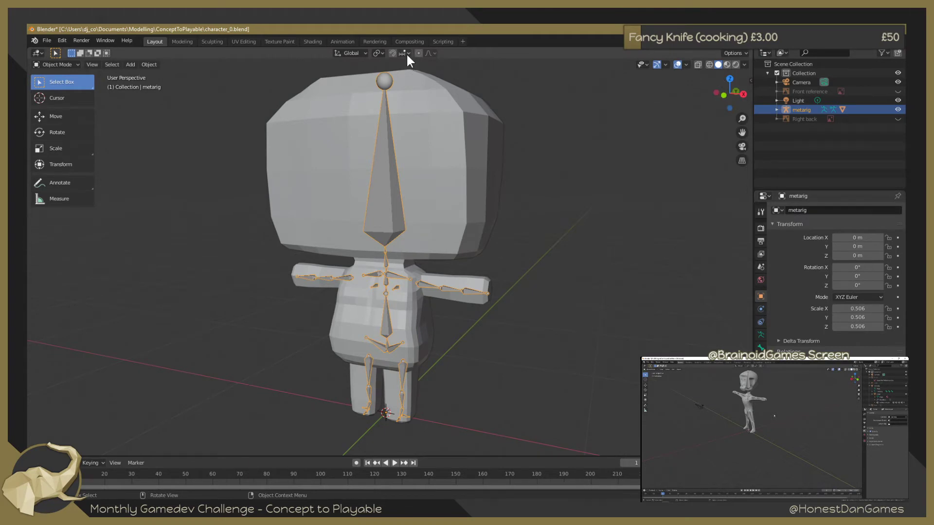
Switch the metarig into Pose Mode
left_click(75, 63)
left_click(68, 91)
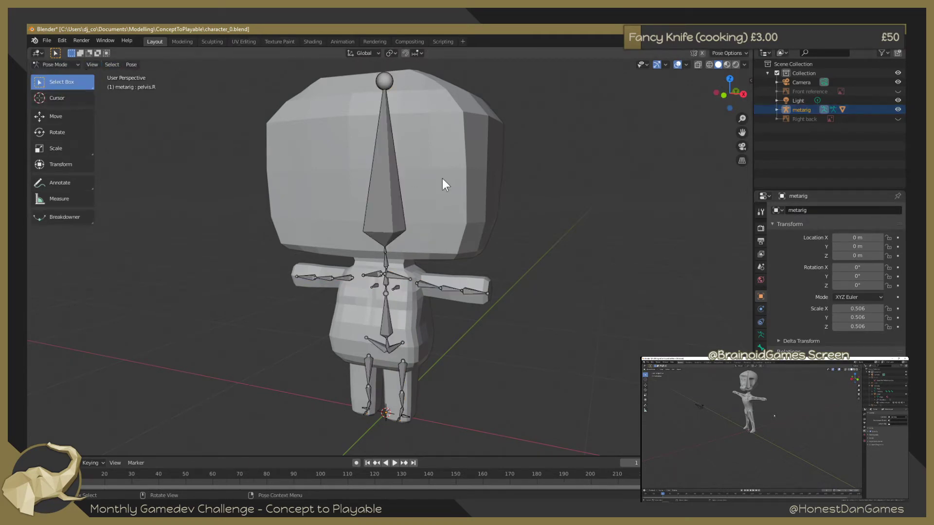
mouse_move(442, 179)
middle_mouse_down()
mouse_move(542, 176)
mouse_move(487, 173)
mouse_move(505, 179)
middle_mouse_up()
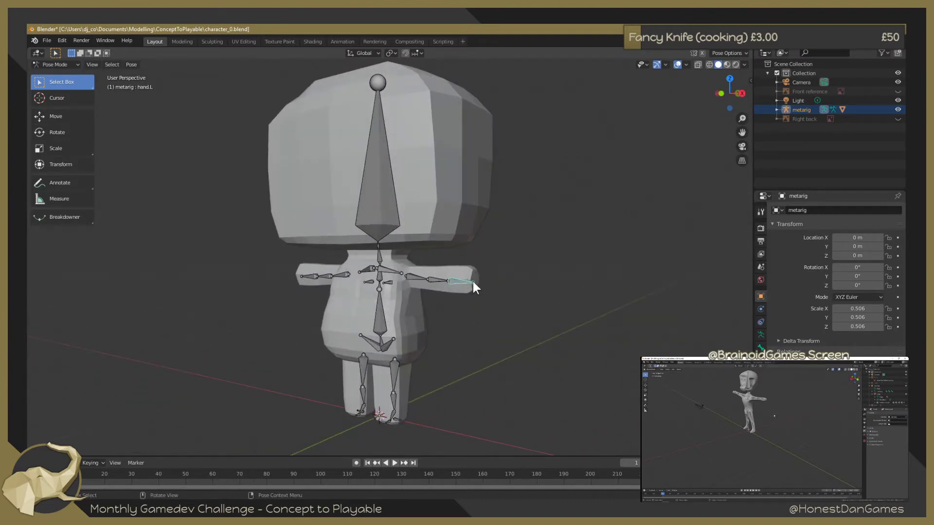
Box-select the left arm bones and rotate the arm downward in front view
key("r")
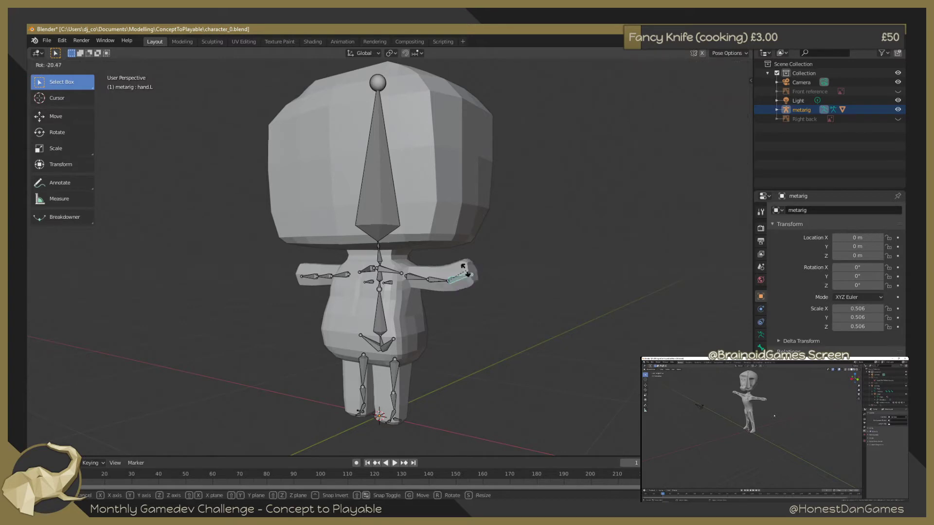
key("Escape")
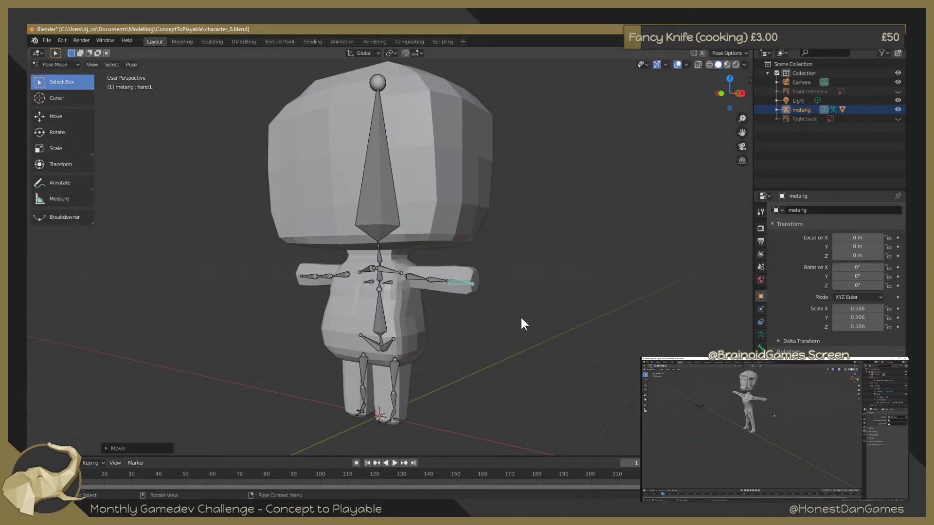
left_click_drag(437, 273, 442, 273)
key("g")
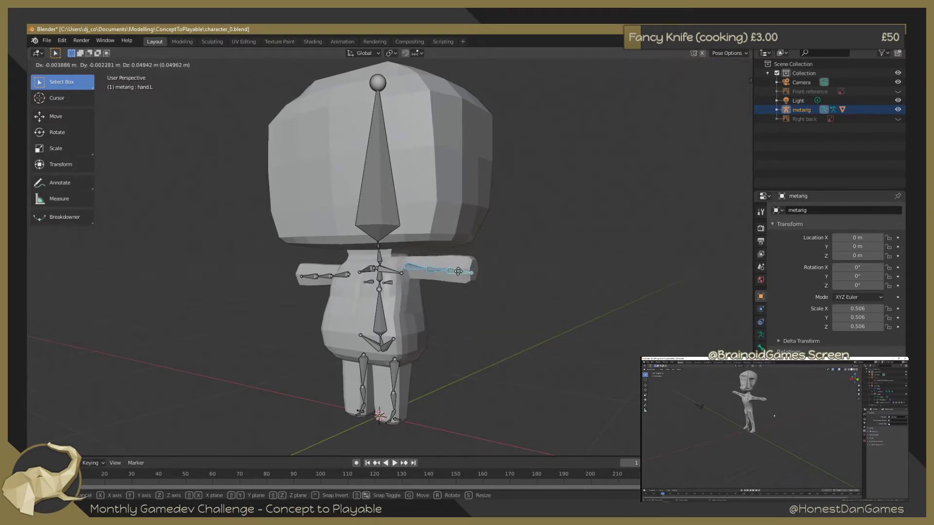
key("Escape")
key("KP_1")
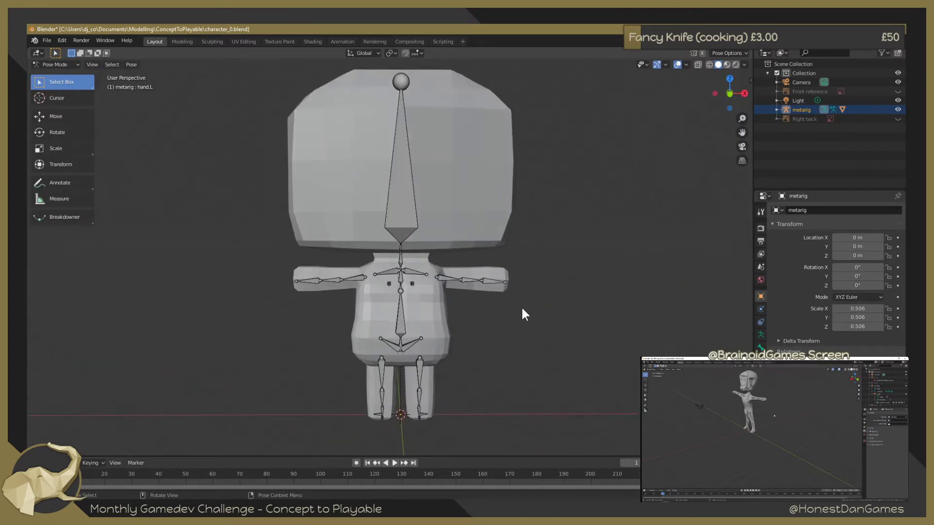
key("r")
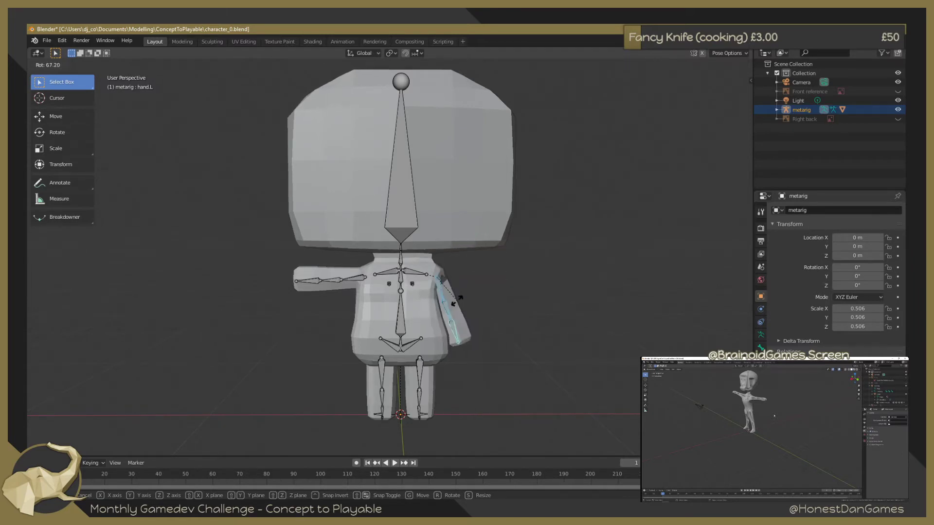
left_click(470, 272)
scroll(506, 220, "down", 3)
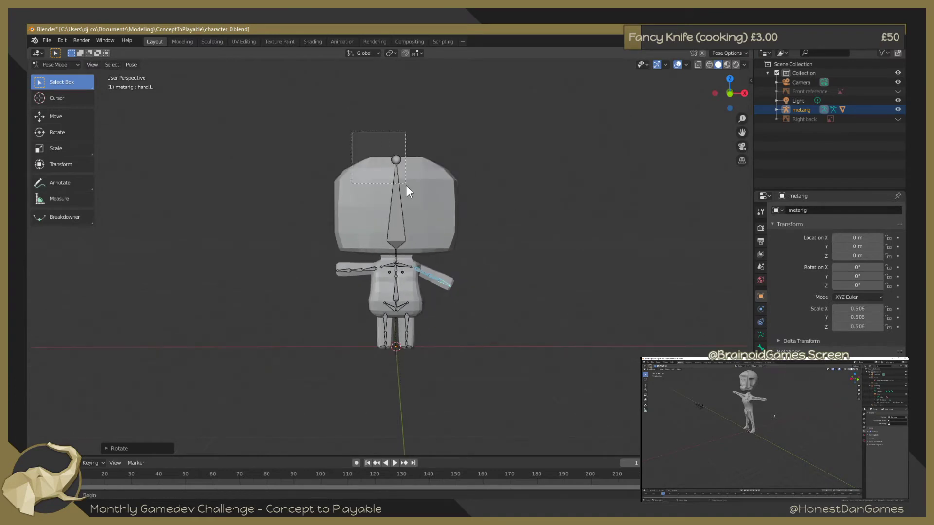
left_click_drag(406, 185, 428, 245)
key("r")
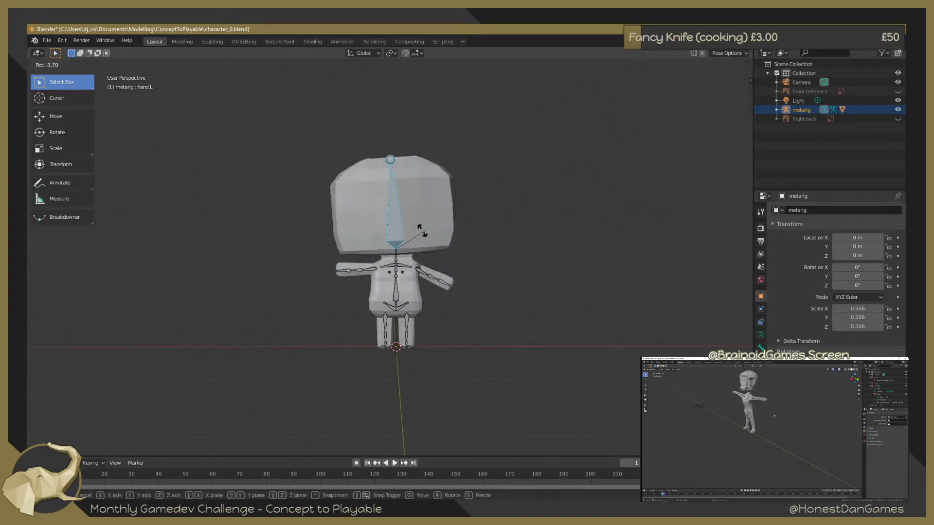
right_click(422, 233)
mouse_move(422, 232)
middle_mouse_down()
mouse_move(460, 221)
mouse_move(395, 217)
middle_mouse_up()
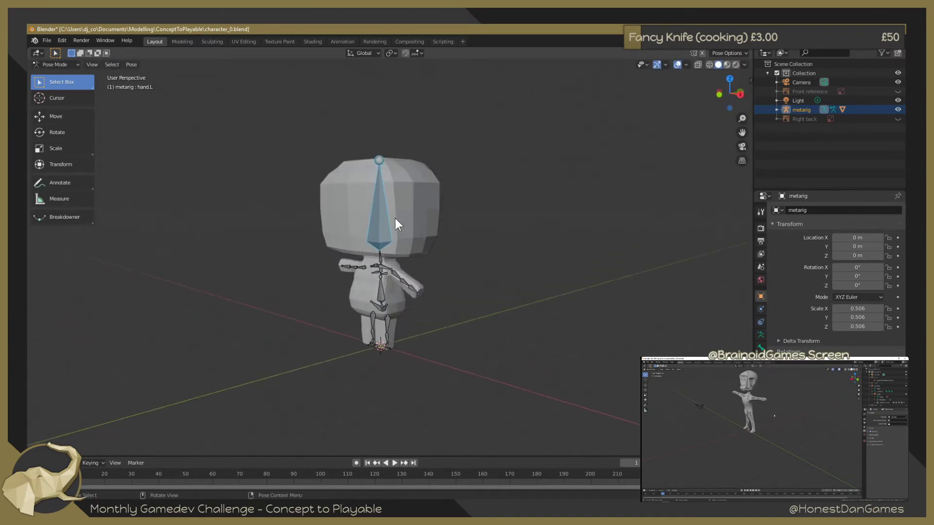
key("r")
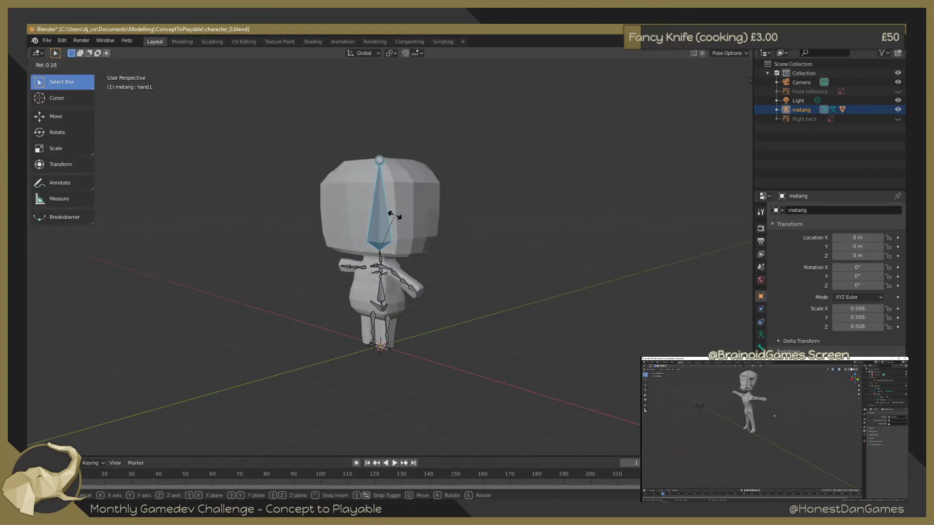
key("z")
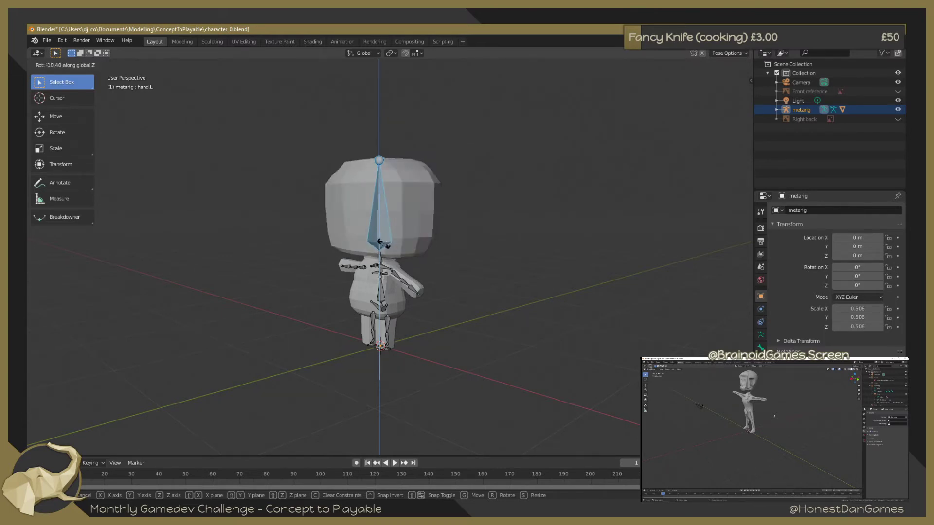
key("Escape")
middle_click_drag(394, 241, 510, 261)
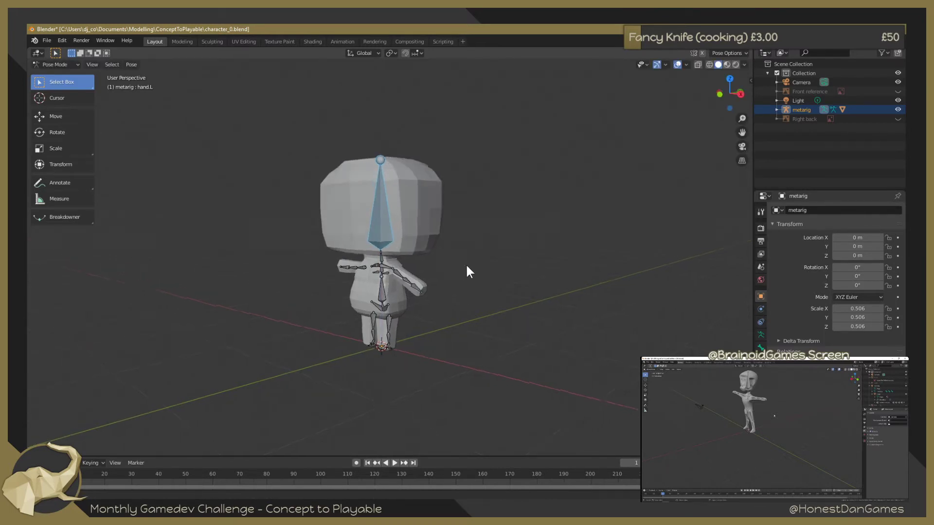
scroll(447, 296, "up", 1)
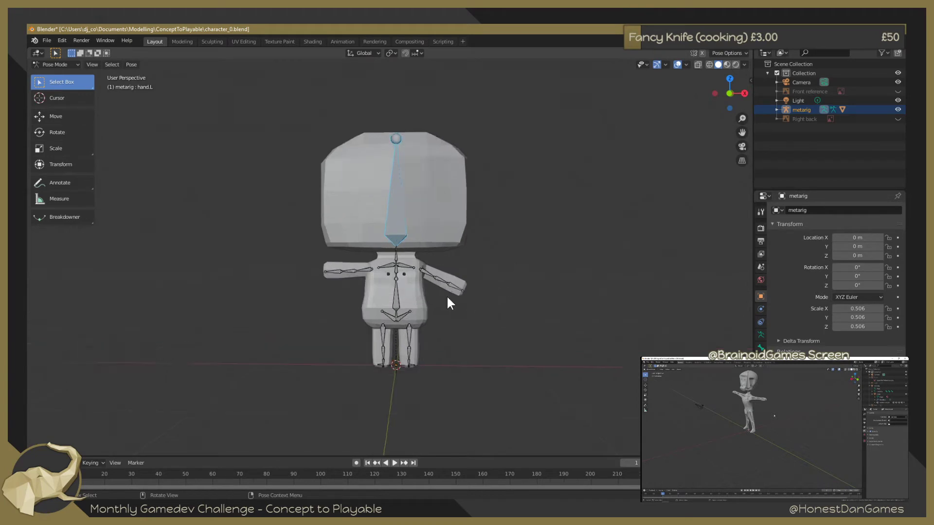
scroll(438, 287, "up", 4)
mouse_move(538, 264)
middle_mouse_down()
mouse_move(486, 269)
mouse_move(492, 253)
middle_mouse_up()
scroll(508, 262, "down", 3)
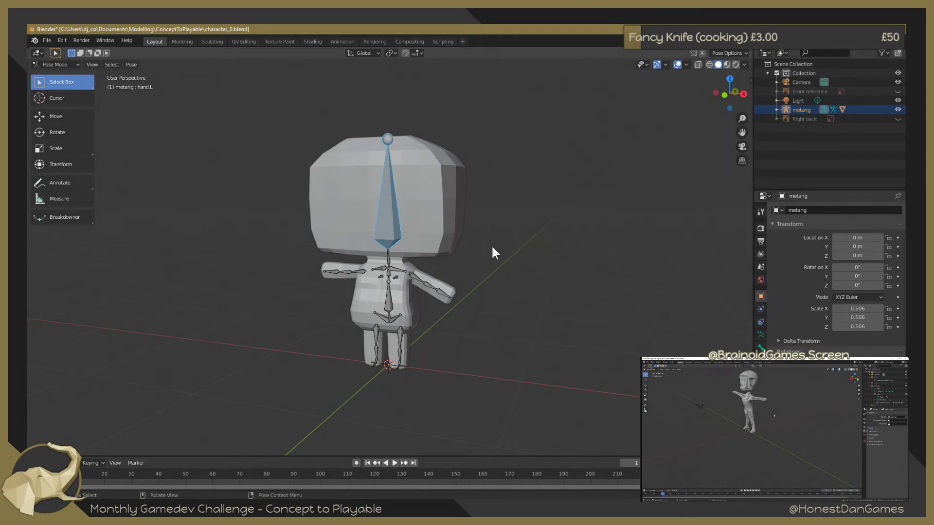
key("r")
key("z")
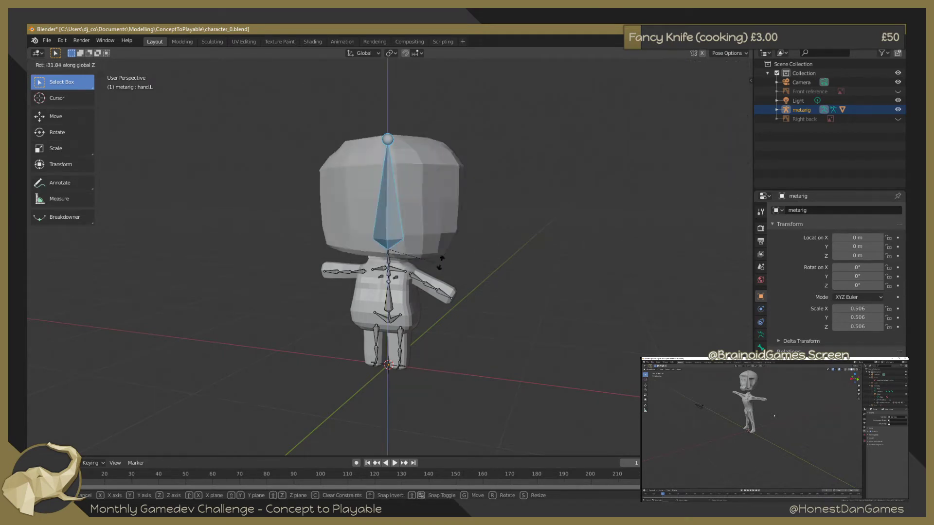
right_click(529, 237)
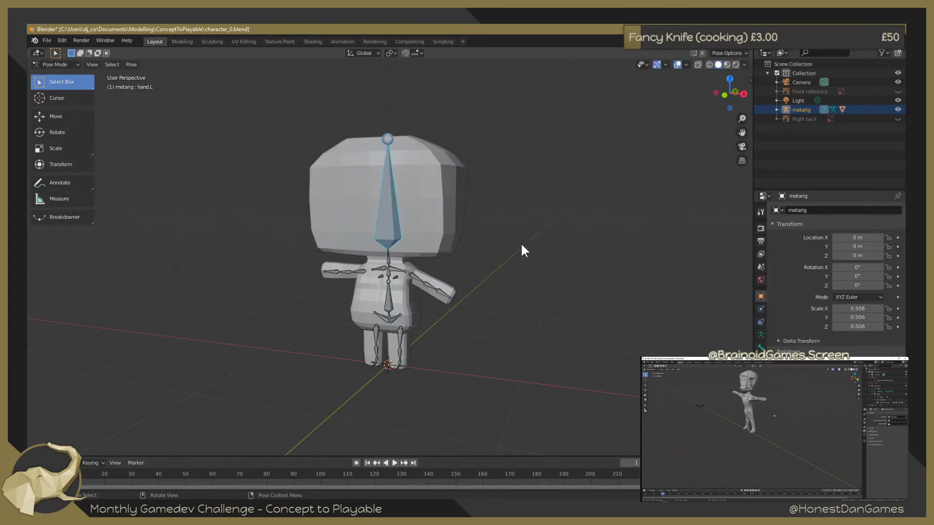
mouse_move(521, 243)
middle_mouse_down()
mouse_move(489, 279)
mouse_move(522, 269)
mouse_move(404, 330)
mouse_move(413, 313)
mouse_move(392, 365)
middle_mouse_up()
Select the left leg bone and test moving it, cancelling back to rest
left_click_drag(394, 322, 394, 322)
middle_click_drag(394, 322, 445, 357)
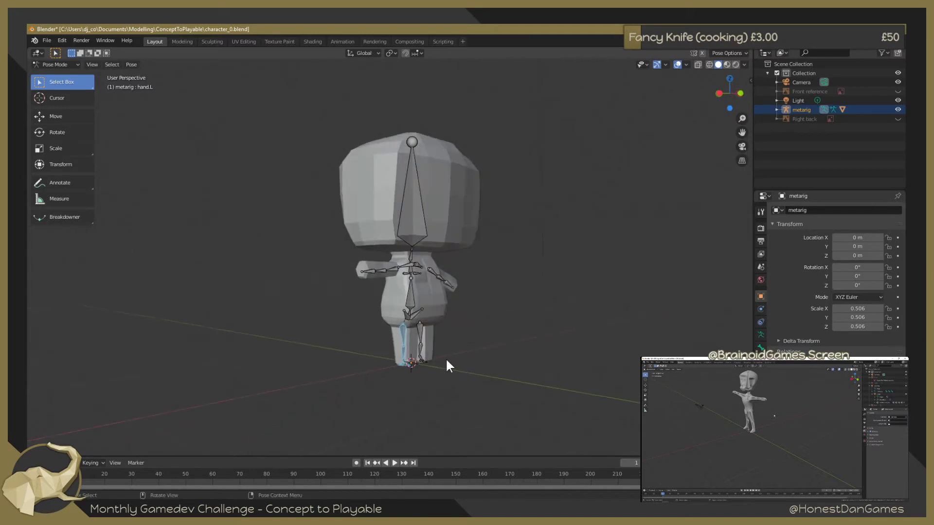
key("g")
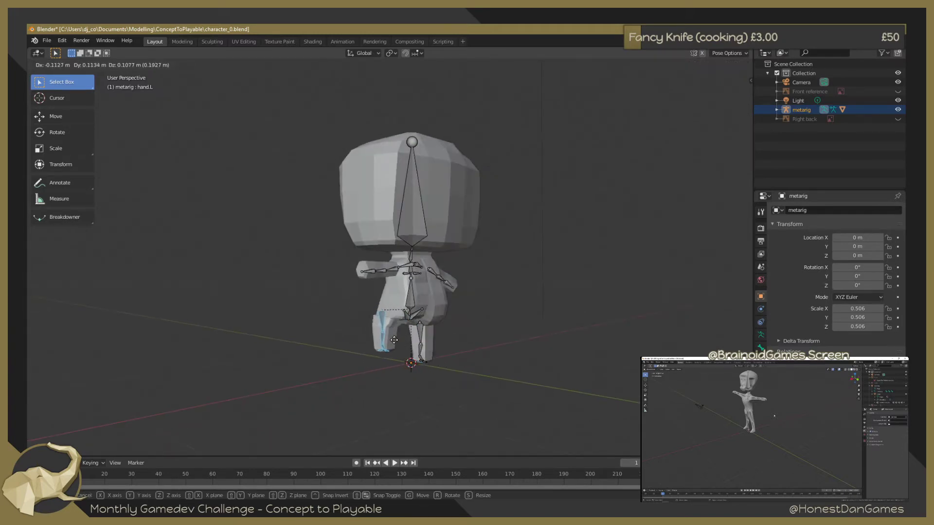
middle_click_drag(403, 347, 373, 342)
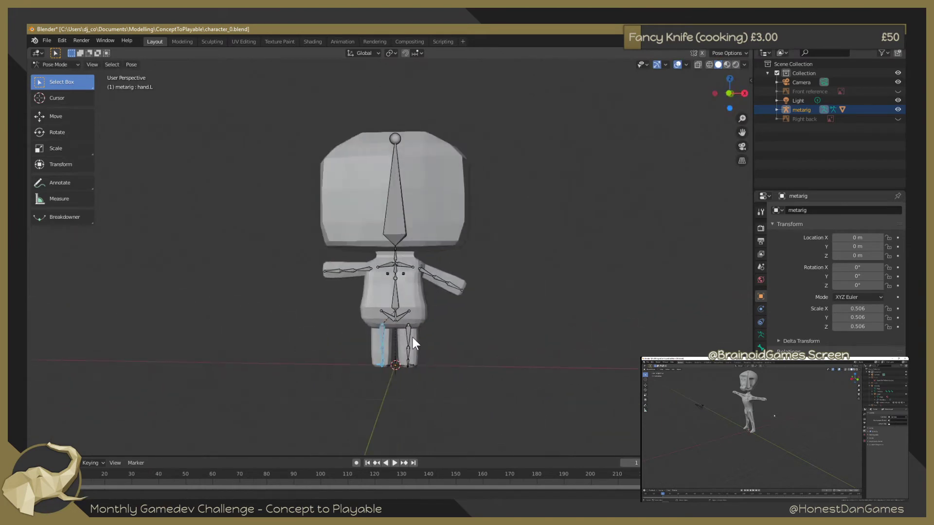
right_click(372, 342)
scroll(387, 322, "up", 3)
scroll(480, 352, "up", 2)
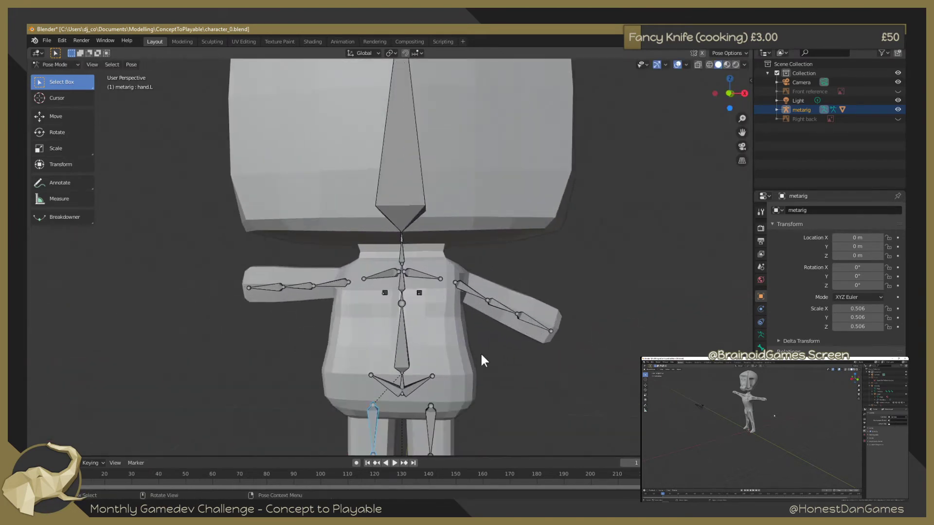
scroll(515, 320, "down", 3)
scroll(494, 343, "down", 2)
scroll(494, 343, "up", 4)
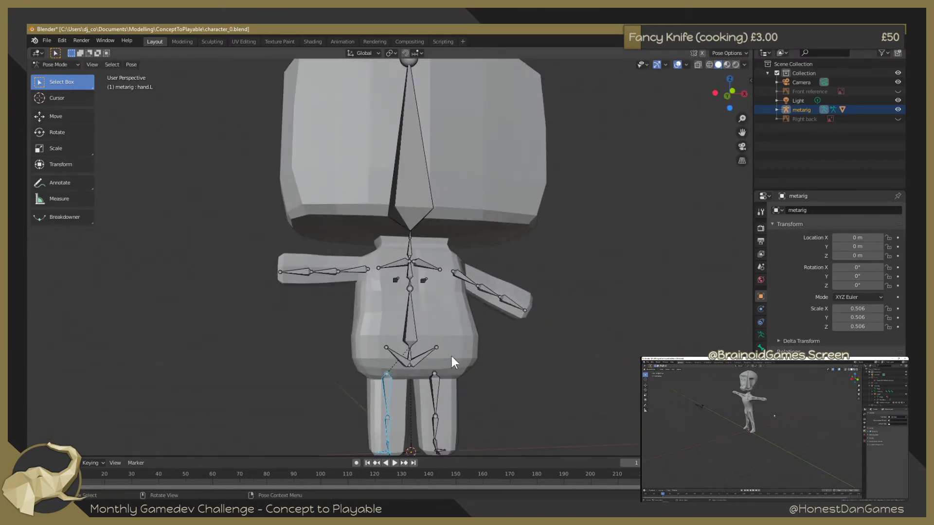
key("g")
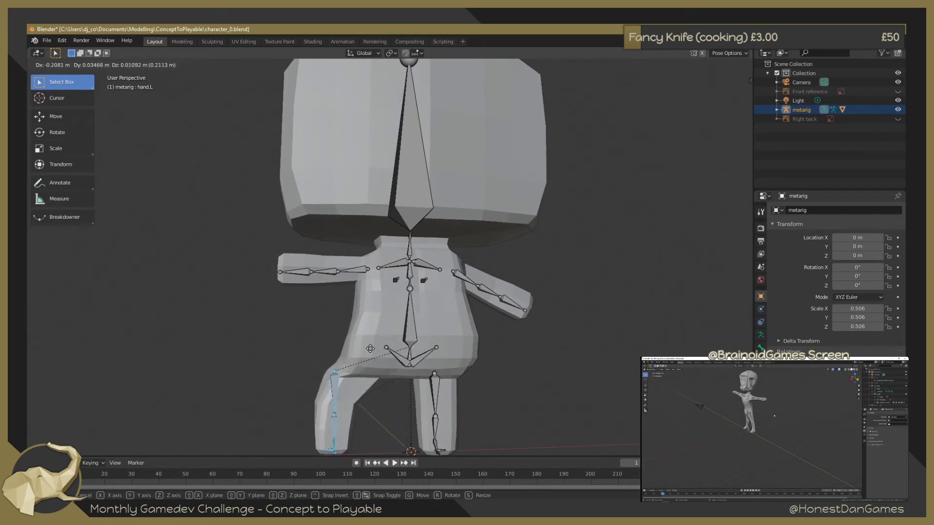
right_click(446, 347)
middle_click_drag(445, 346, 380, 349)
Rotate the left leg bone about X and confirm to check the mesh bends
key("g")
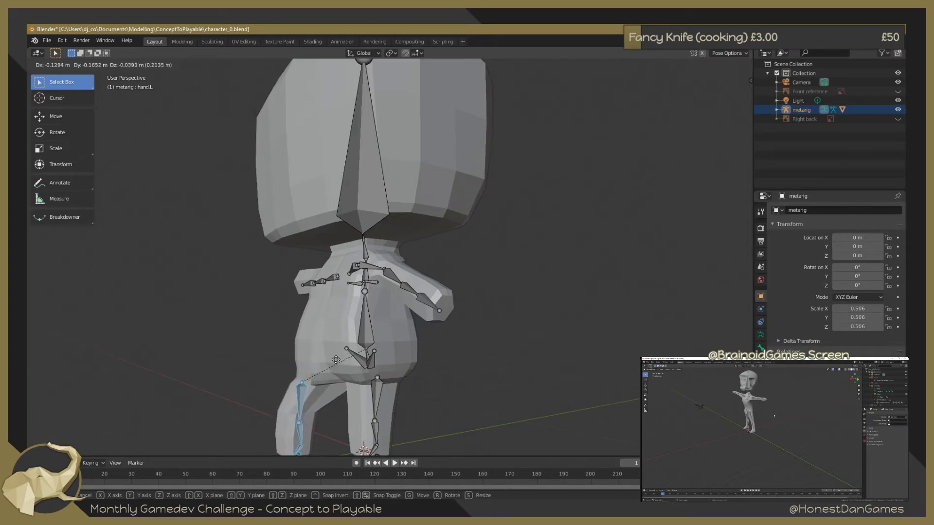
key("r")
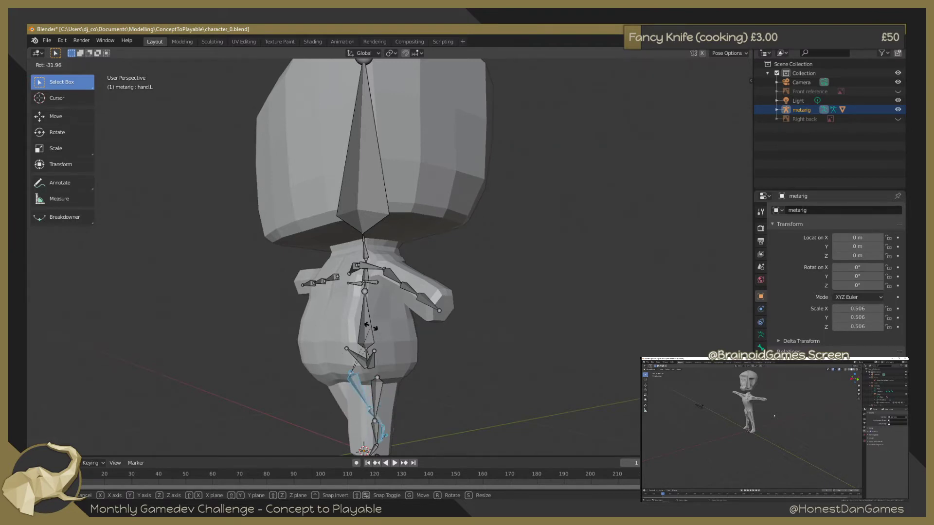
key("x")
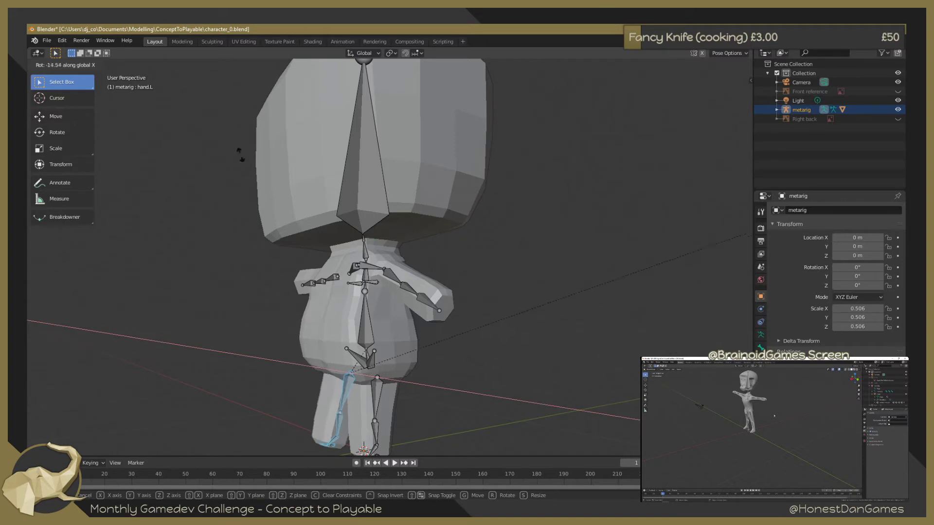
left_click(355, 400)
mouse_move(354, 399)
middle_mouse_down()
mouse_move(317, 359)
mouse_move(297, 297)
mouse_move(310, 276)
middle_mouse_up()
Test X-axis rotations of the leg bone, cancelling each back to rest
key("g")
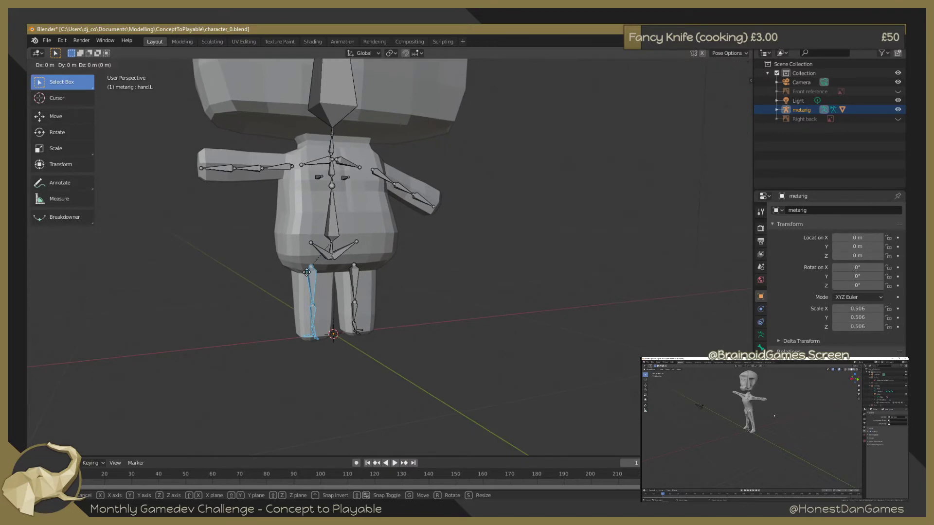
key("r")
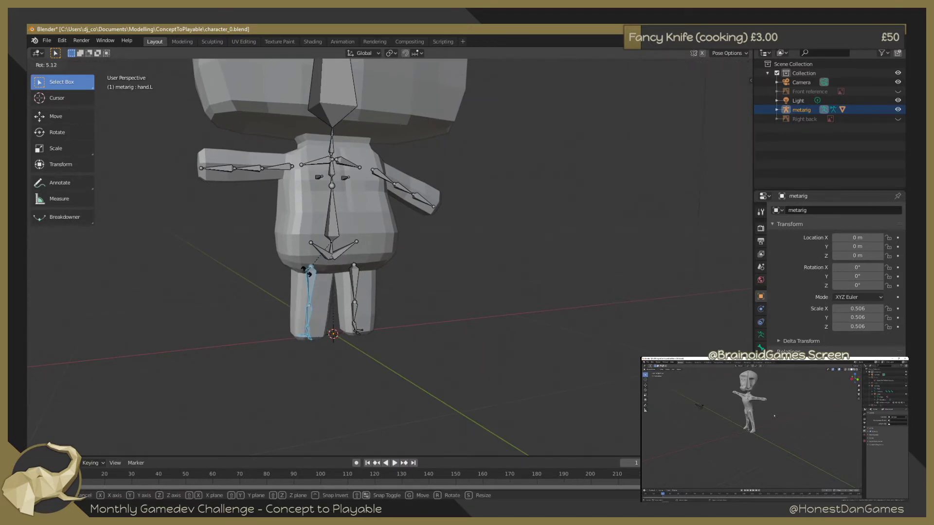
key("x")
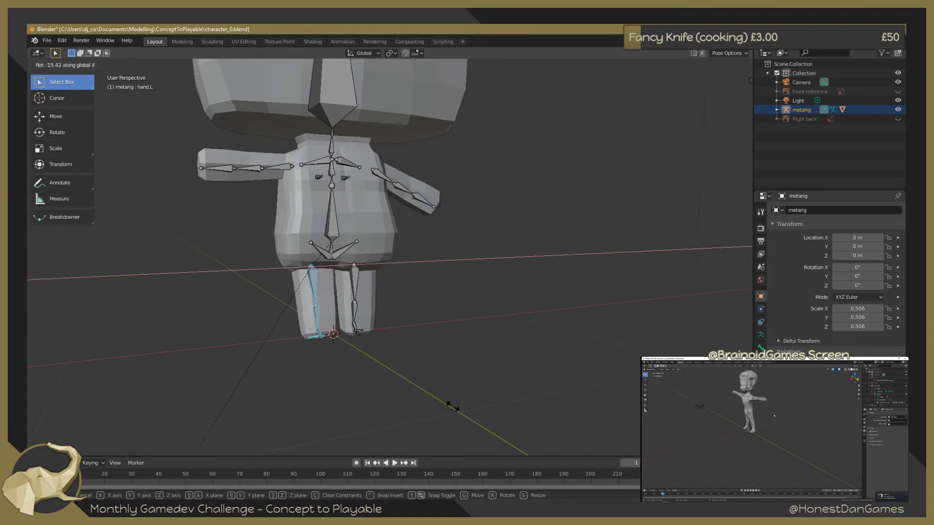
key("Escape")
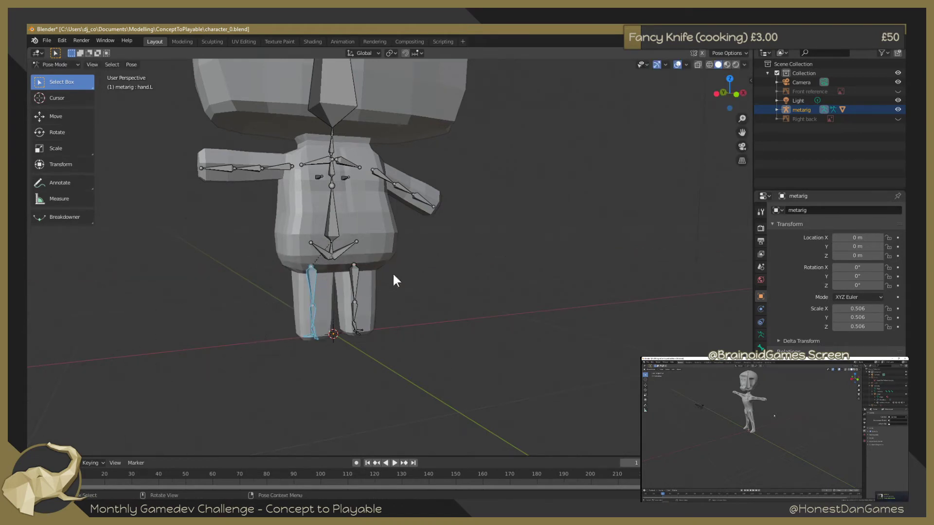
key("r")
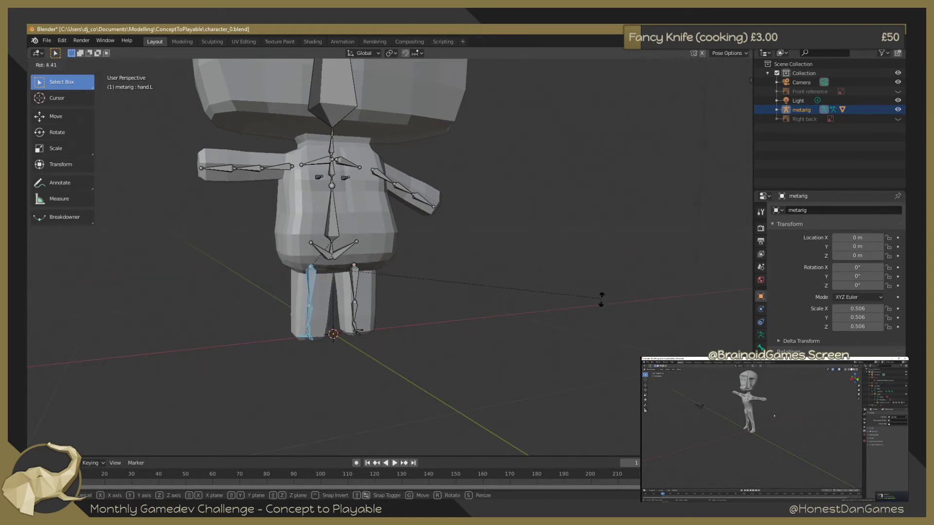
key("x")
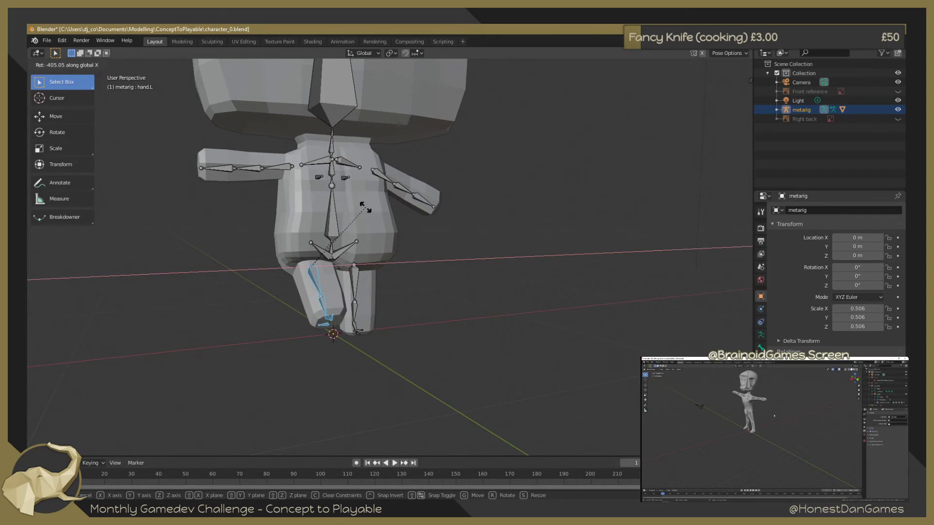
key("Escape")
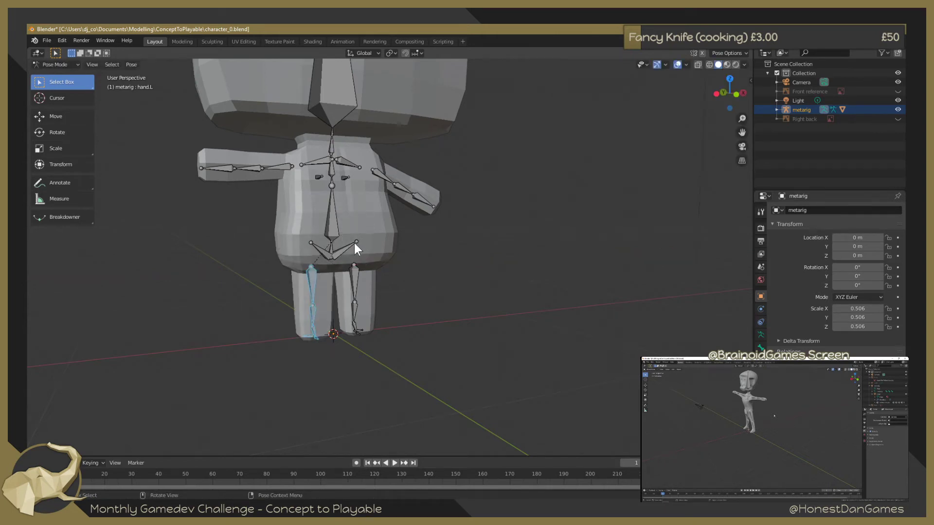
Try a free trackball rotation of the leg, then cancel so it straightens
key("r")
key("r")
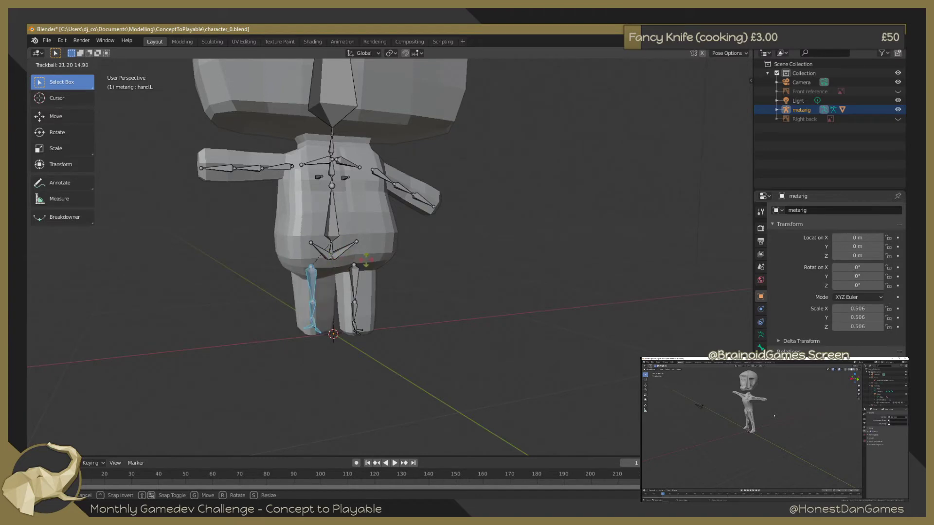
key("r")
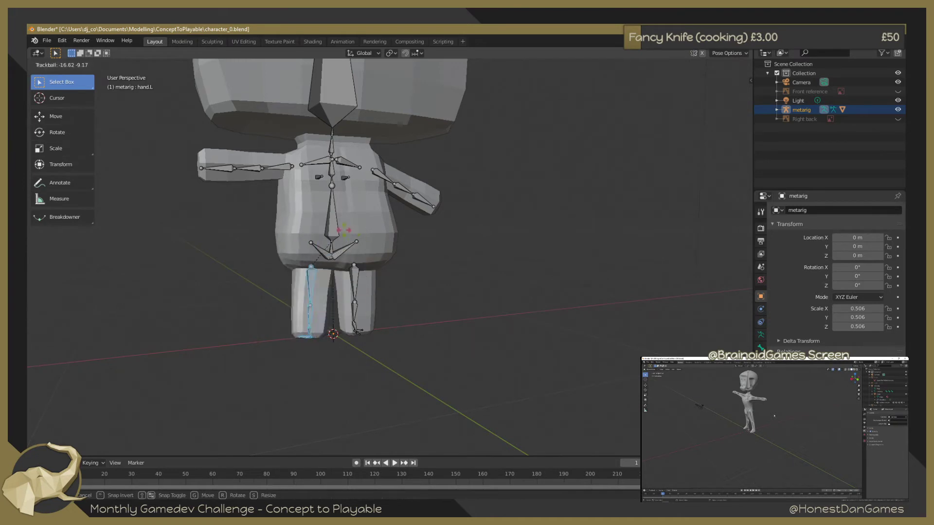
key("Escape")
Cancel the arm rotation test, select all bones and clear rotations with Alt+R
left_click_drag(168, 140, 224, 167)
key("r")
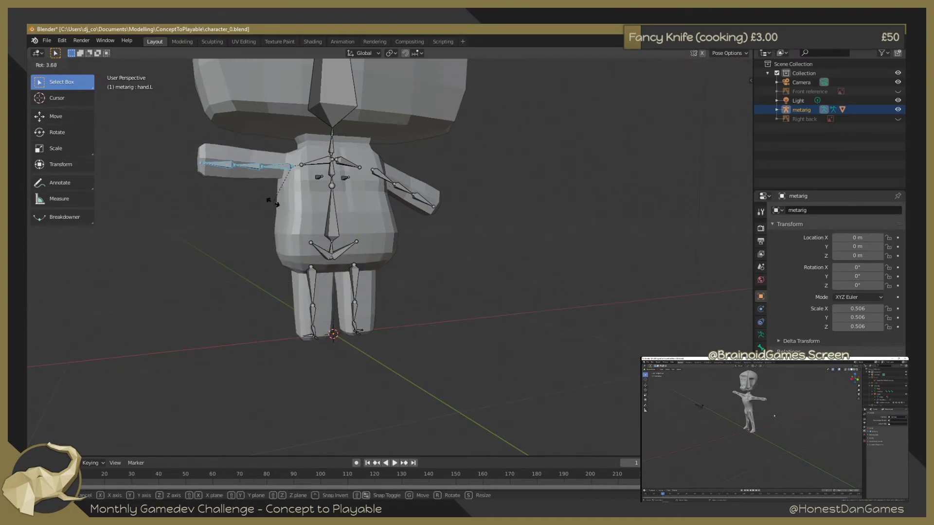
key("Escape")
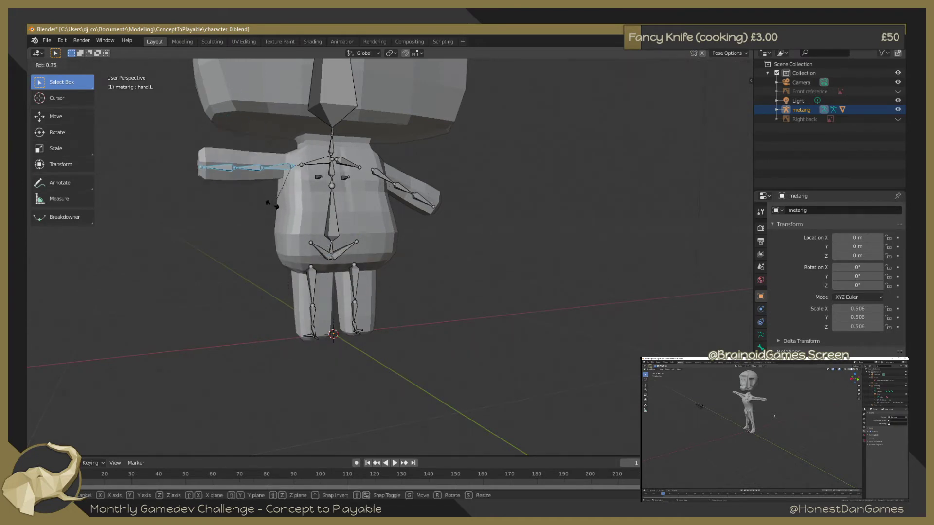
key("a")
scroll(497, 188, "down", 4)
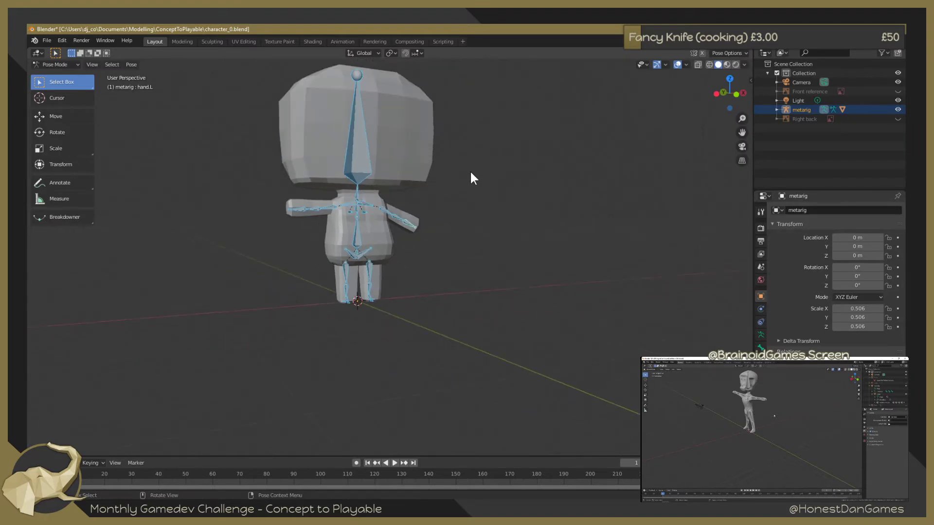
mouse_move(485, 182)
middle_mouse_down()
mouse_move(460, 177)
mouse_move(463, 188)
middle_mouse_up()
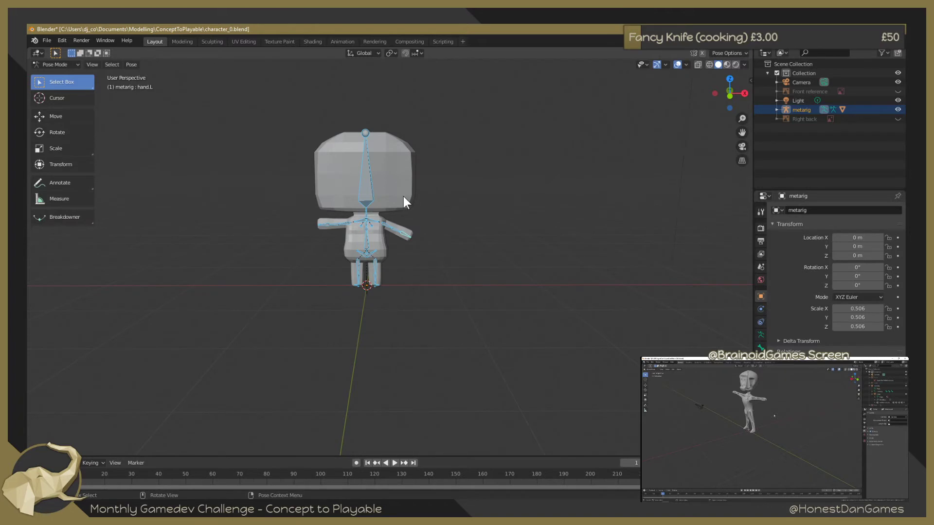
key("alt+r")
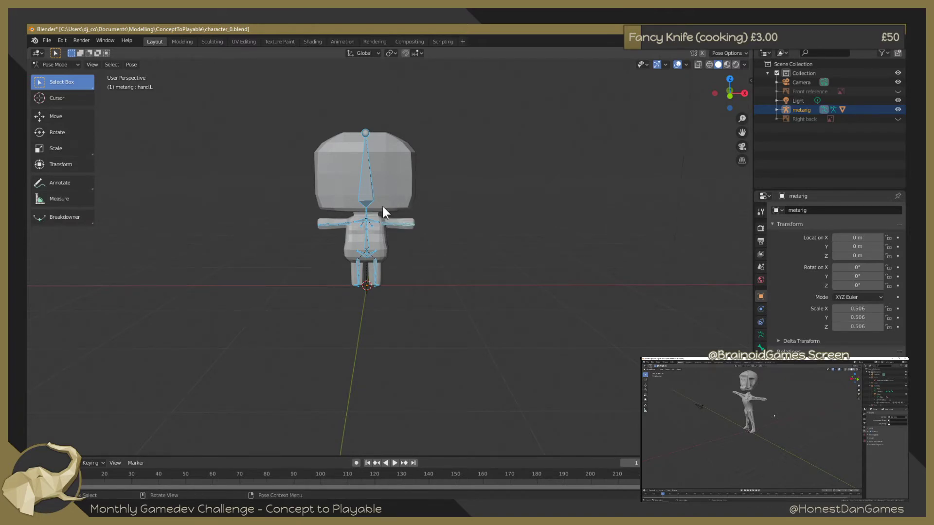
scroll(384, 200, "up", 2)
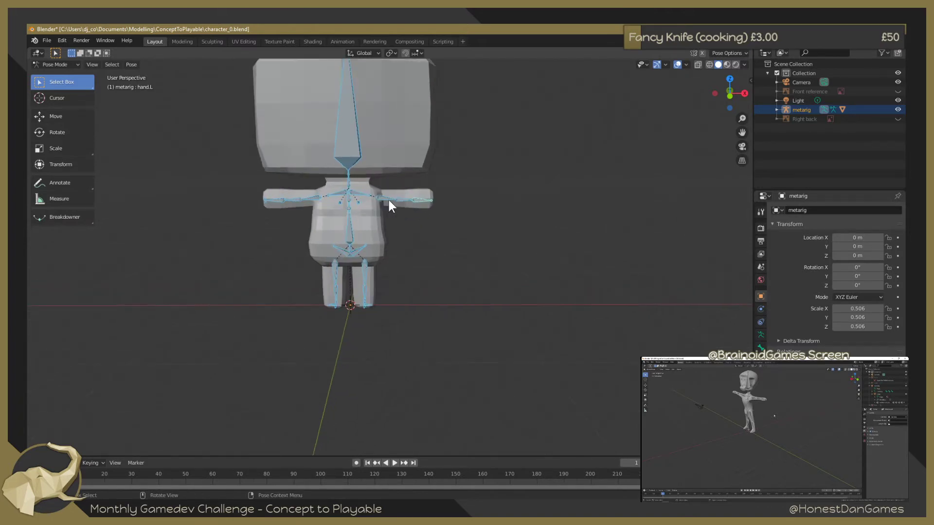
scroll(389, 201, "down", 2)
mouse_move(480, 171)
middle_mouse_down()
mouse_move(293, 178)
mouse_move(306, 176)
middle_mouse_up()
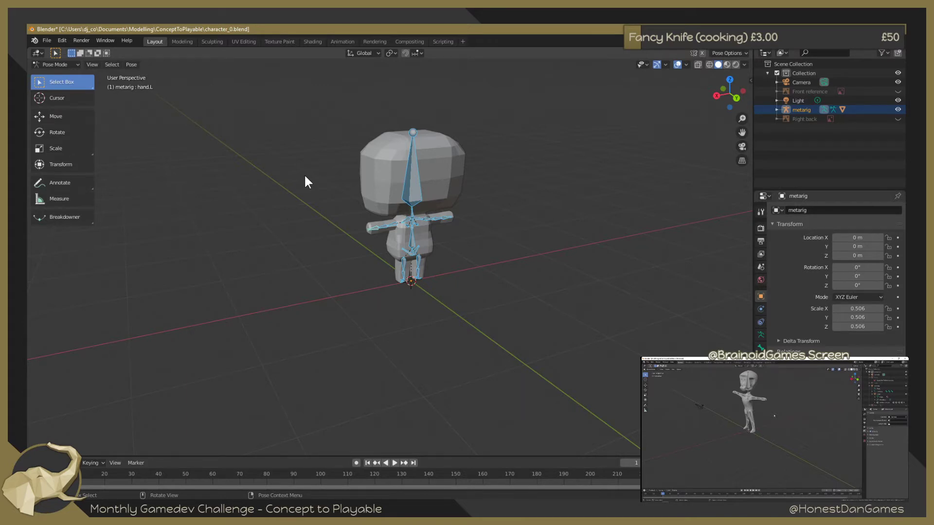
Switch to Object Mode and select CharacterBody under the expanded metarig in the Outliner
left_click(69, 64)
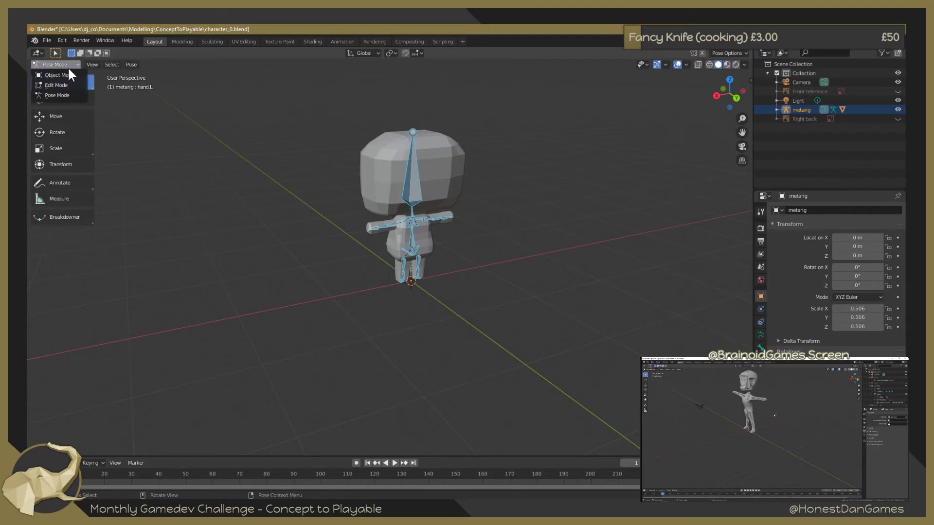
left_click(65, 75)
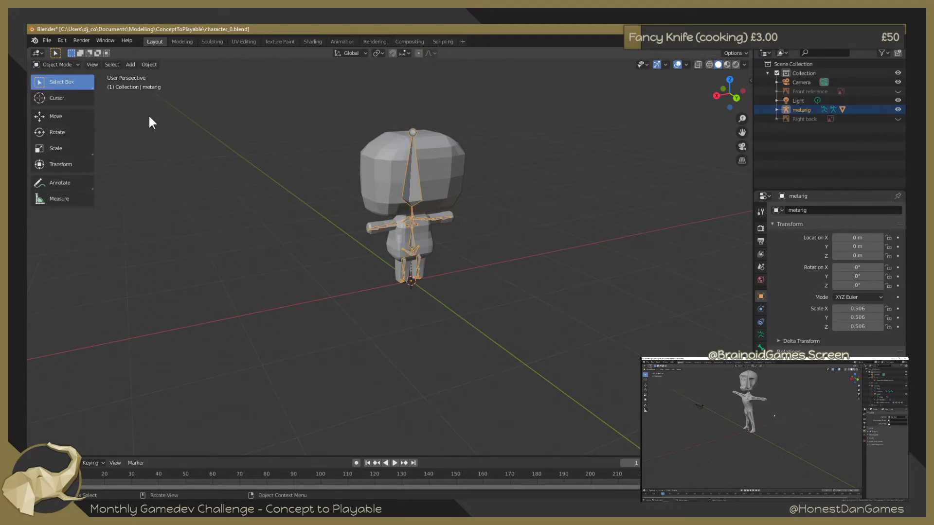
left_click(382, 162)
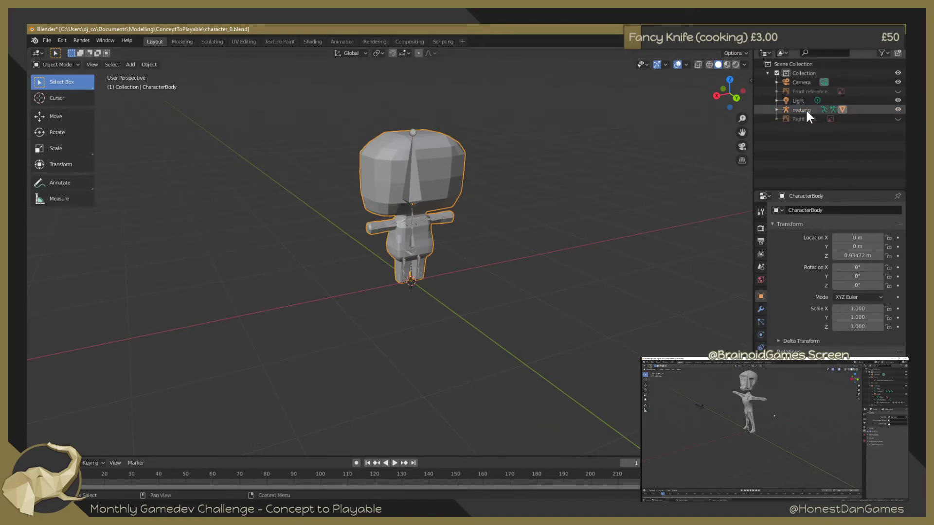
left_click(652, 137)
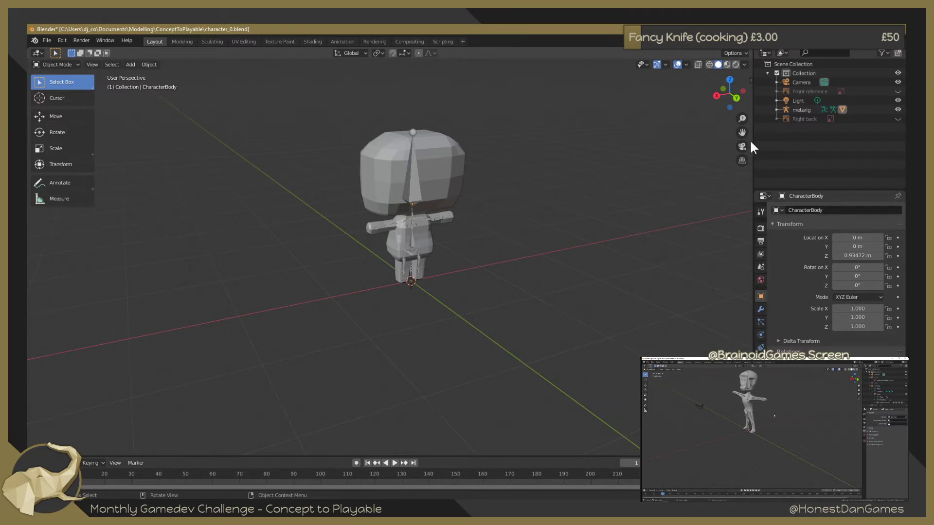
left_click(776, 110)
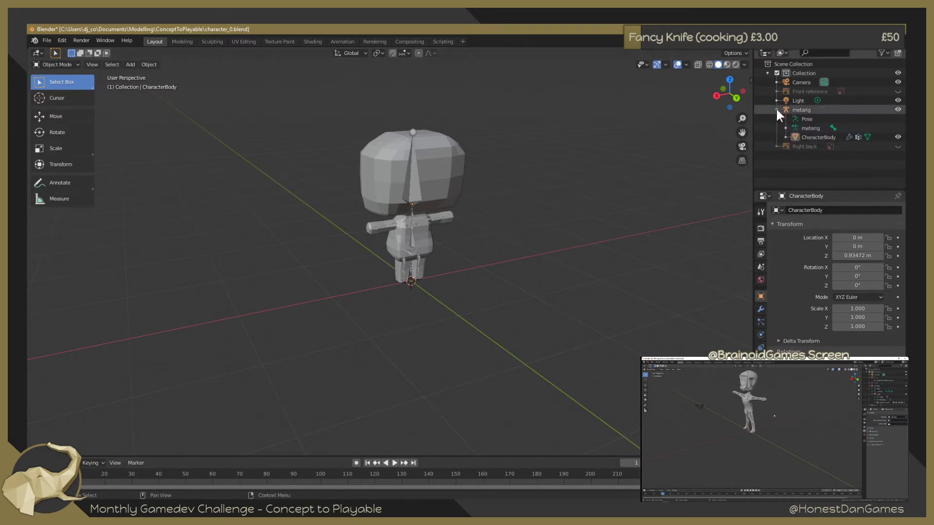
left_click(821, 136)
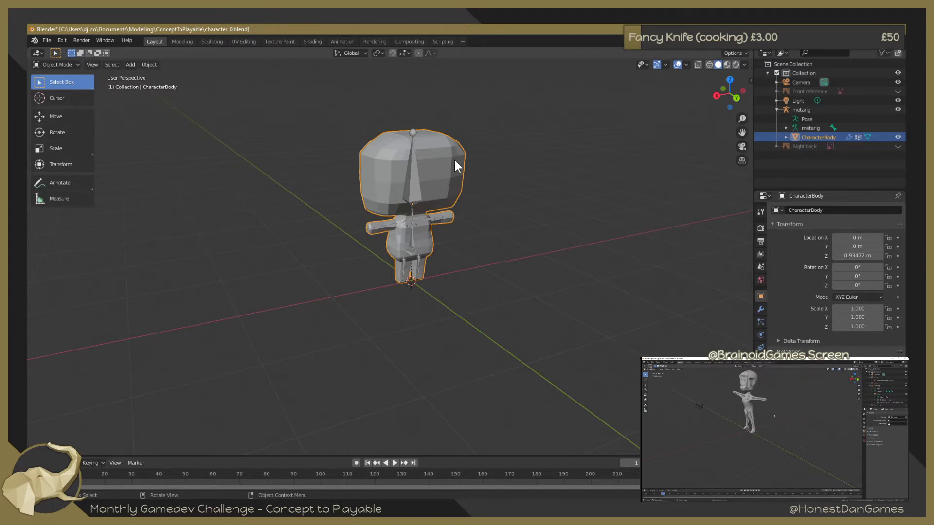
Clear CharacterBody's parent with Alt+P so it leaves the metarig hierarchy
key("alt+p")
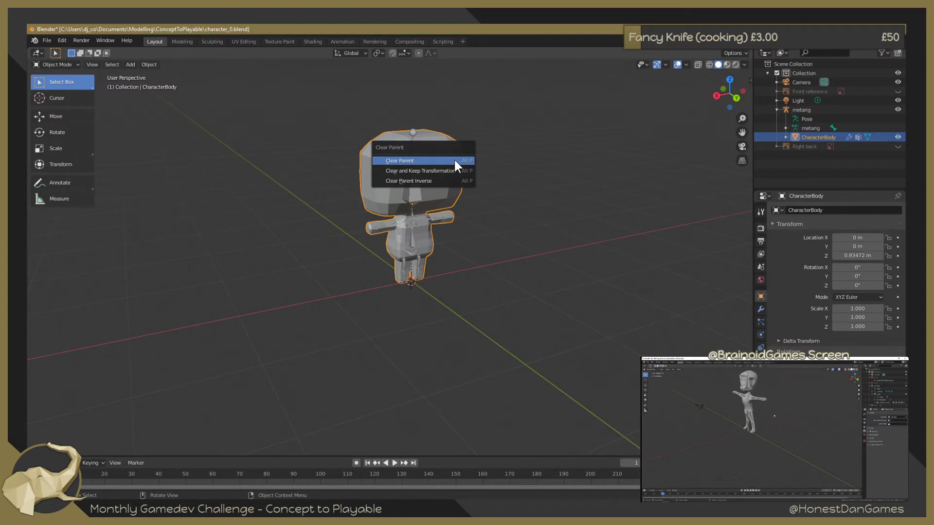
left_click(415, 162)
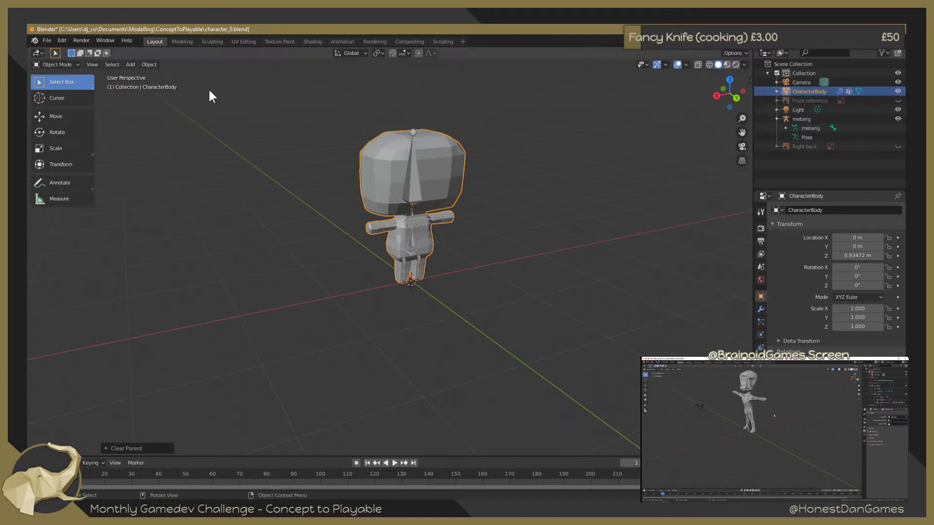
Enter Edit Mode on CharacterBody and frame the torso from the front
left_click(55, 64)
left_click(58, 86)
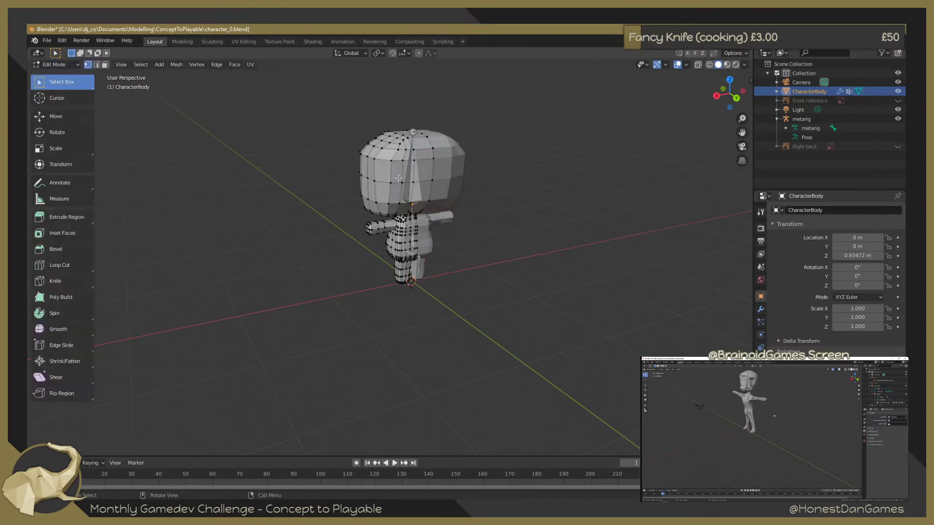
scroll(379, 182, "up", 2)
scroll(379, 182, "up", 2)
scroll(378, 182, "up", 2)
mouse_move(379, 182)
middle_mouse_down()
mouse_move(559, 183)
mouse_move(411, 167)
mouse_move(427, 174)
middle_mouse_up()
scroll(411, 166, "down", 2)
key("KP_1")
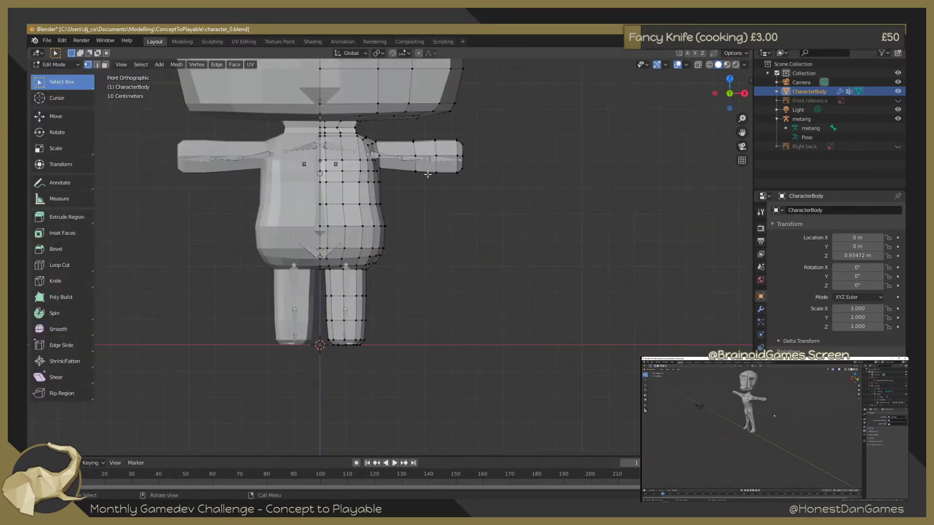
scroll(353, 118, "up", 4)
scroll(364, 215, "up", 1)
scroll(364, 214, "down", 3)
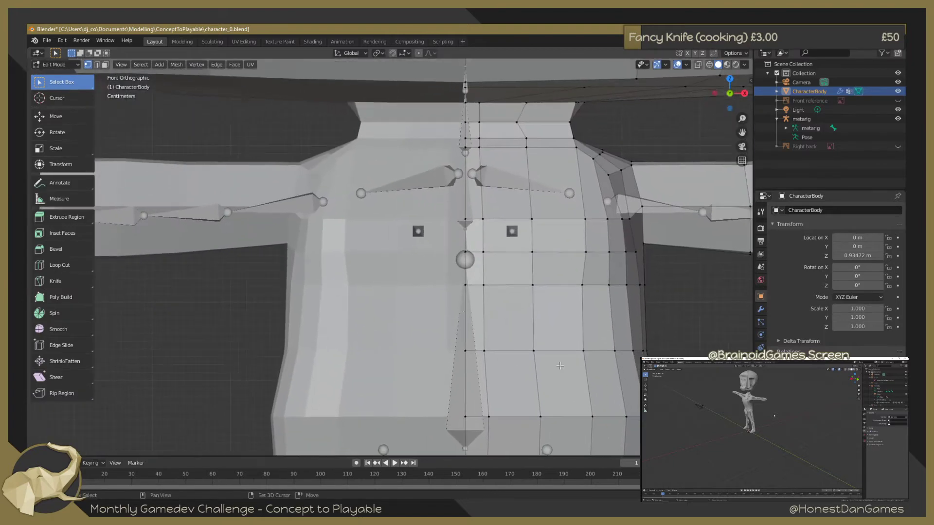
middle_click_drag(364, 214, 636, 237)
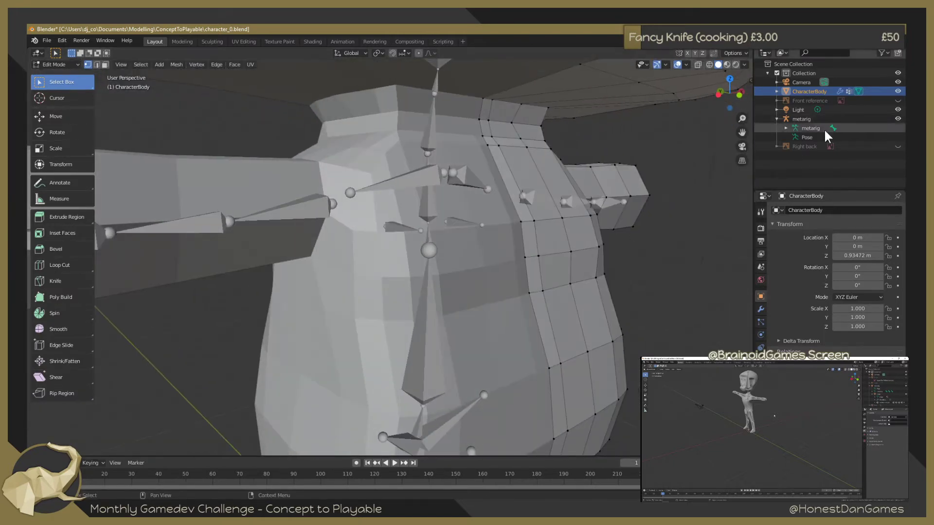
Hide the metarig and nudge the torso's side-edge vertex slightly along Y
left_click(897, 119)
mouse_move(618, 204)
middle_mouse_down()
mouse_move(545, 189)
mouse_move(493, 197)
mouse_move(442, 206)
mouse_move(409, 248)
mouse_move(269, 259)
middle_mouse_up()
scroll(413, 236, "up", 4)
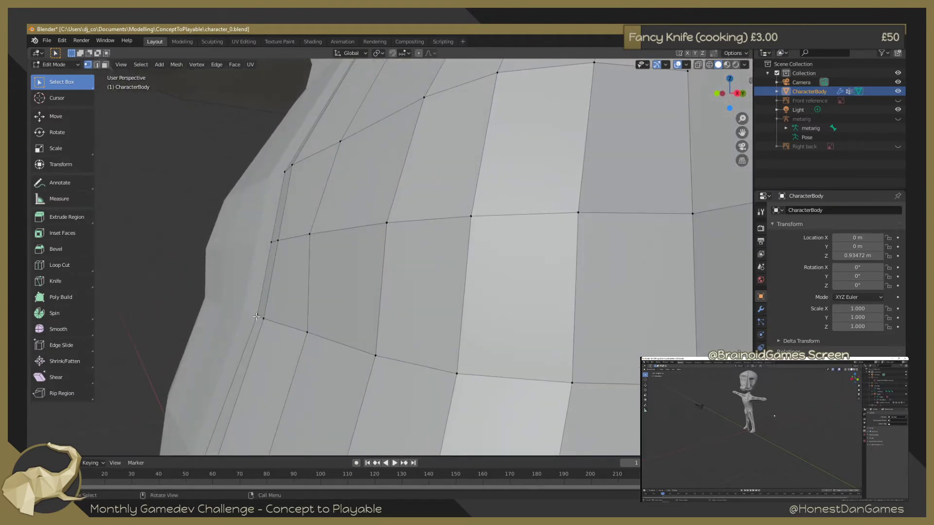
left_click(270, 243, "shift")
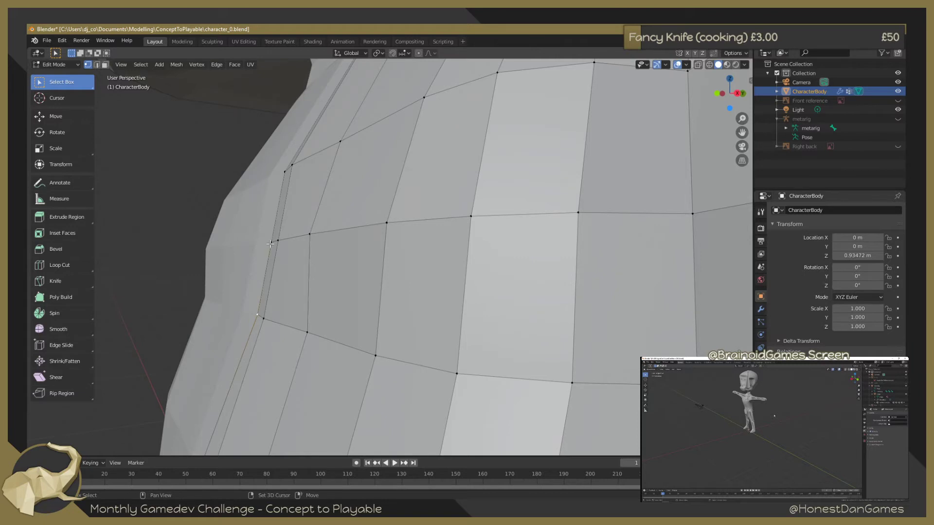
left_click(284, 172, "shift")
key("g")
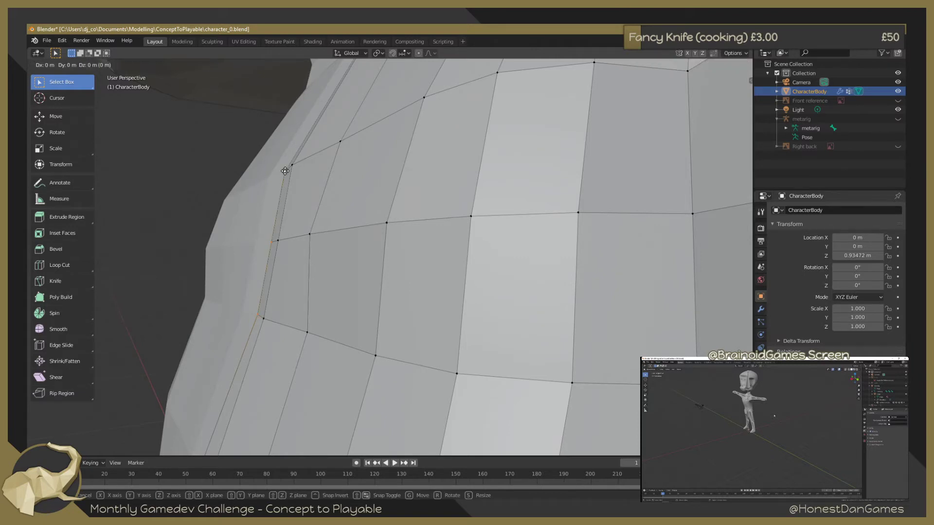
key("y")
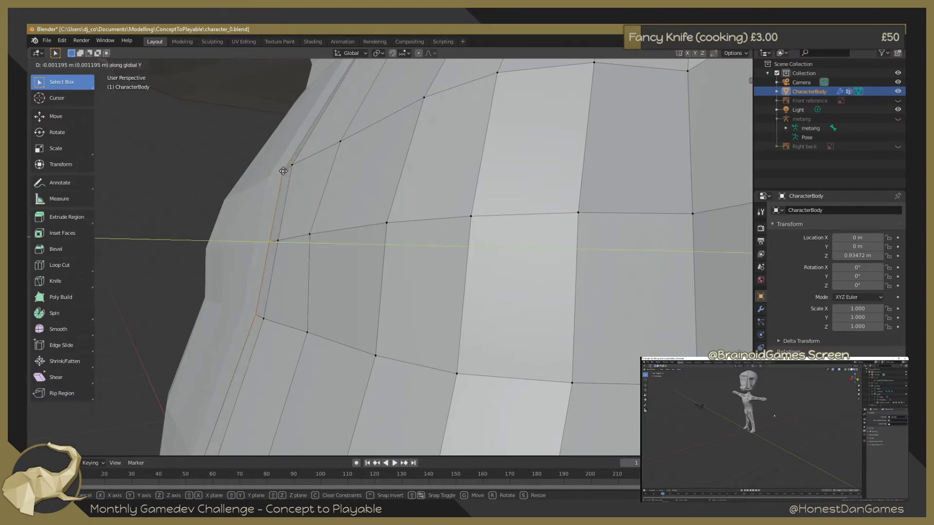
left_click(281, 171)
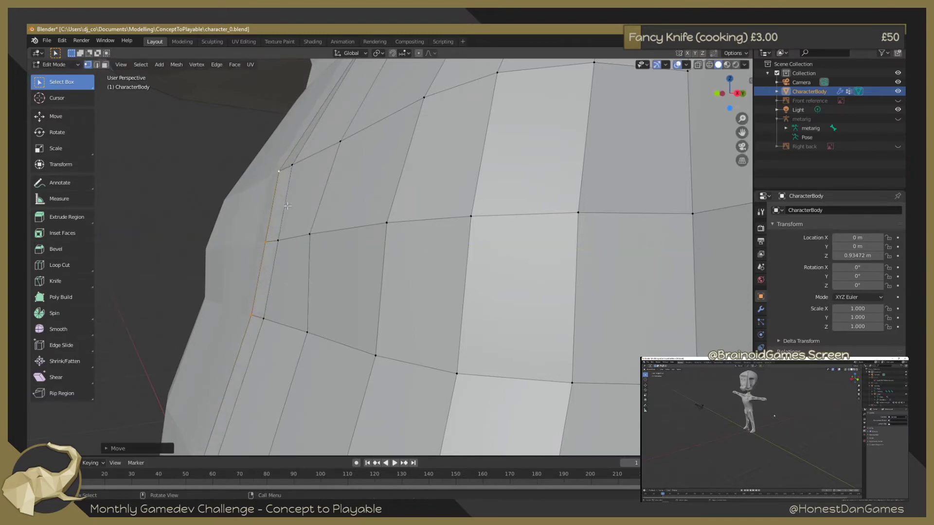
Save character_0.blend and review the edited character from a wider view
mouse_move(280, 170)
middle_mouse_down()
mouse_move(293, 242)
mouse_move(335, 218)
middle_mouse_up()
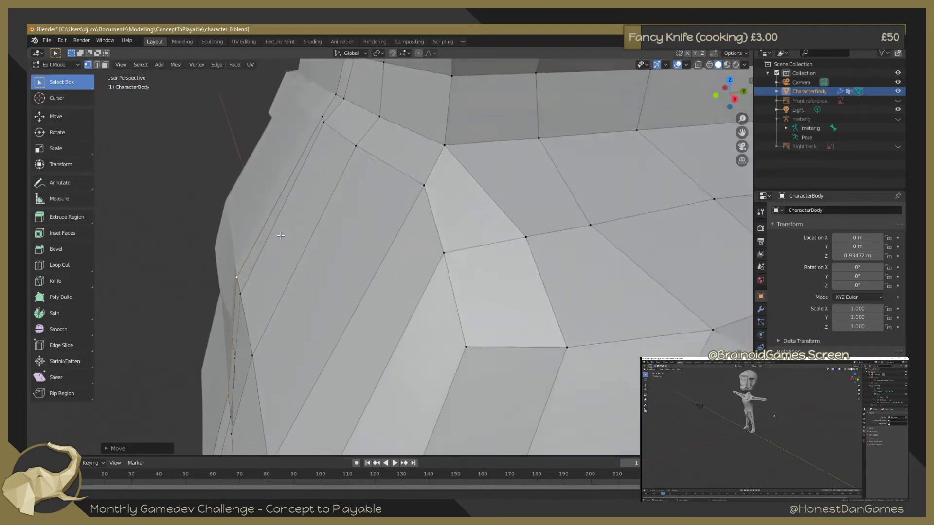
scroll(335, 217, "down", 2)
scroll(335, 217, "down", 4)
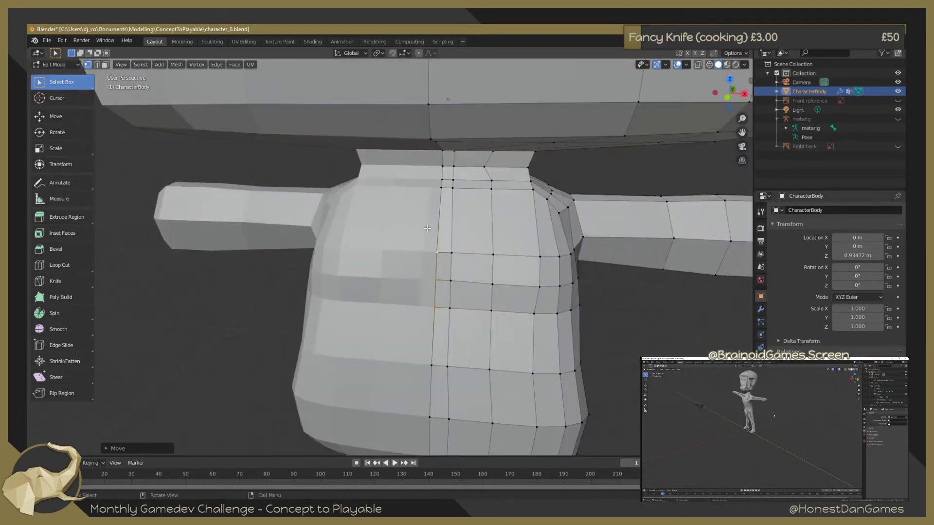
key("ctrl+s")
scroll(621, 323, "down", 3)
mouse_move(621, 322)
middle_mouse_down()
mouse_move(589, 275)
mouse_move(582, 291)
middle_mouse_up()
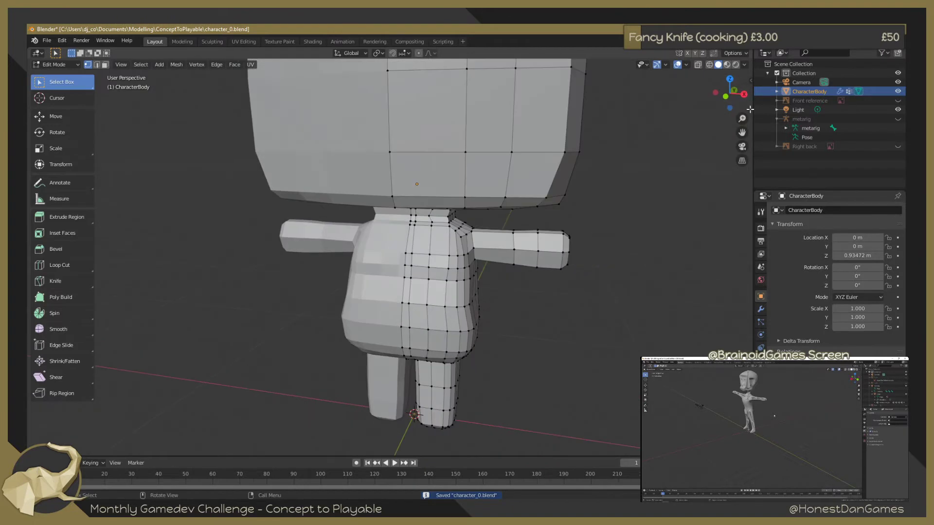
middle_click_drag(716, 126, 730, 122)
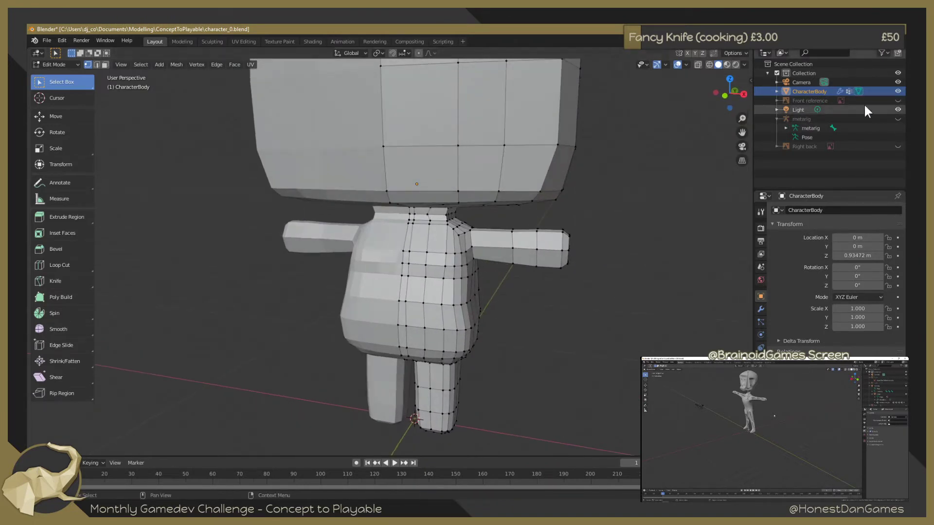
Unhide the metarig bones and select the metarig
left_click(898, 118)
left_click(802, 119)
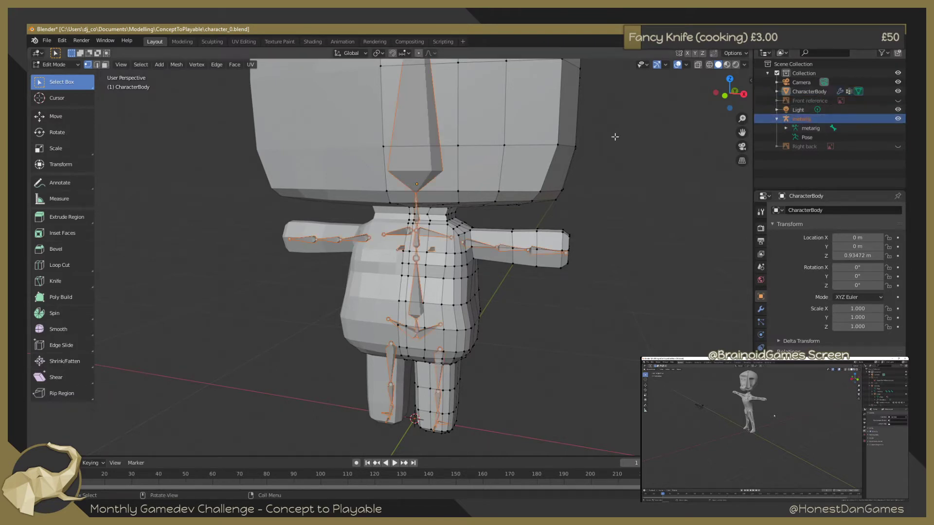
middle_click_drag(615, 140, 625, 173)
scroll(486, 242, "down", 3)
scroll(486, 241, "up", 1)
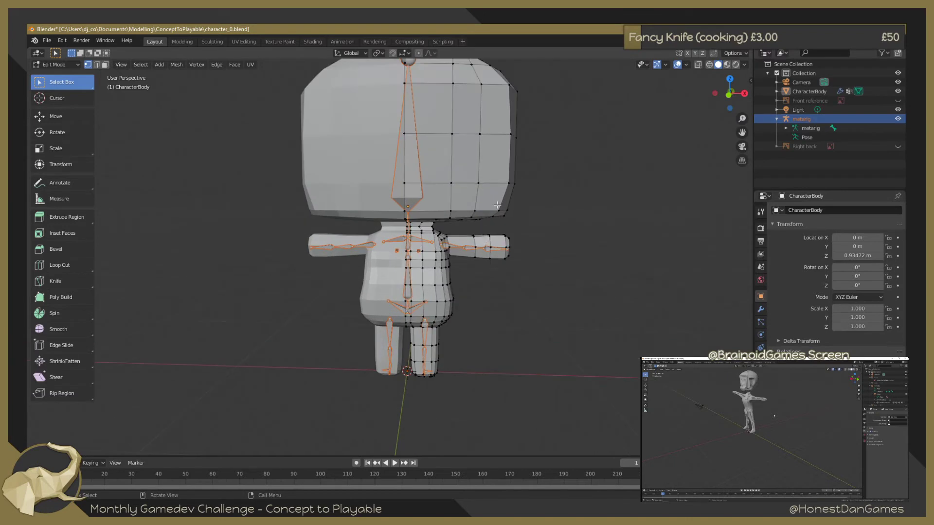
mouse_move(561, 234)
middle_mouse_down()
mouse_move(525, 224)
mouse_move(556, 222)
middle_mouse_up()
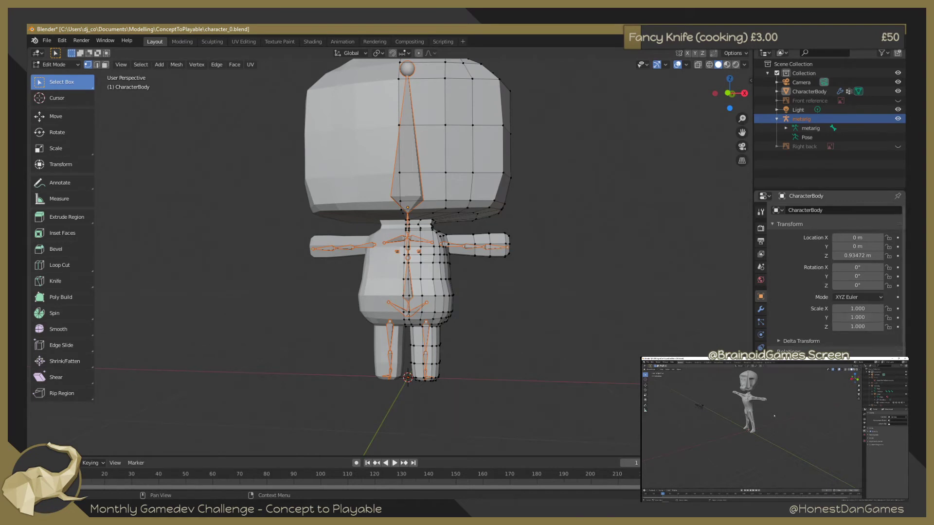
Inspect the chest from the left side and return to Object Mode
left_click(314, 391)
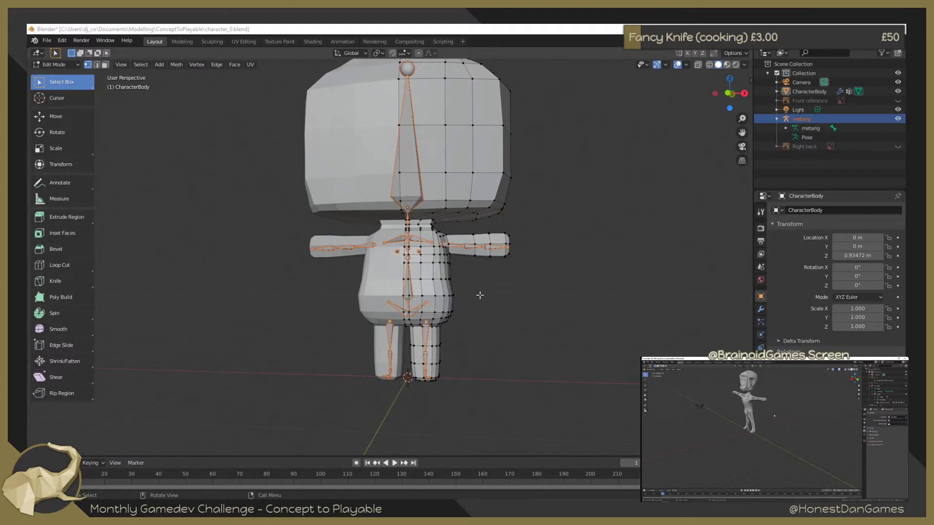
scroll(479, 295, "down", 1)
scroll(494, 306, "up", 2)
scroll(523, 288, "down", 1)
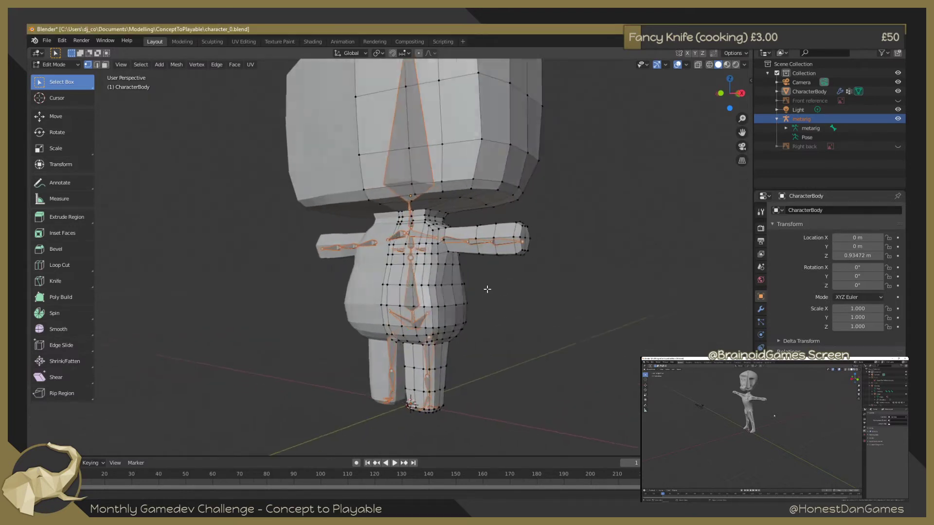
scroll(509, 283, "up", 1)
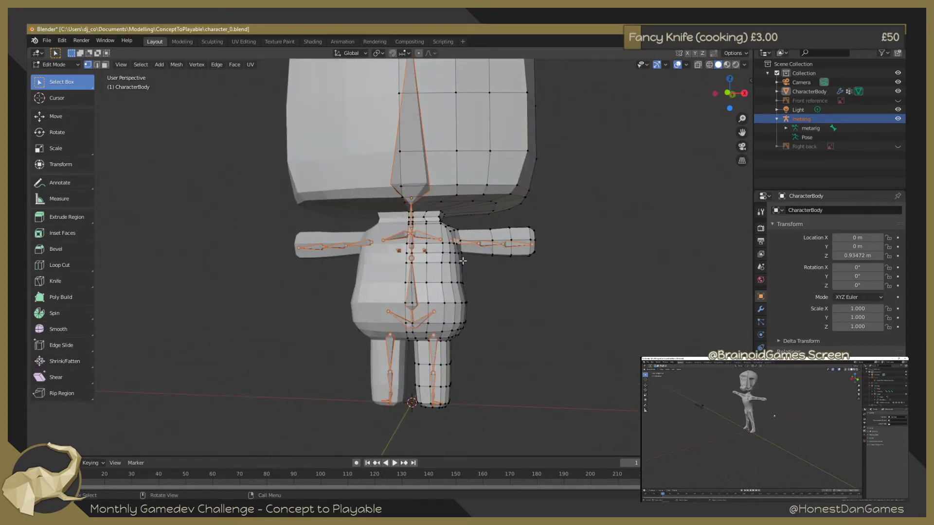
scroll(381, 227, "up", 3)
scroll(382, 227, "up", 2)
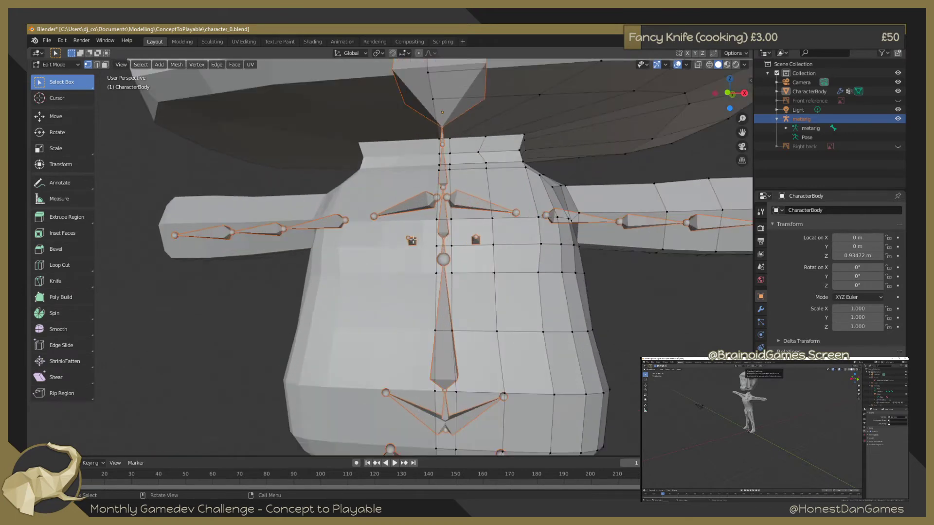
mouse_move(381, 227)
middle_mouse_down()
mouse_move(539, 273)
mouse_move(472, 241)
middle_mouse_up()
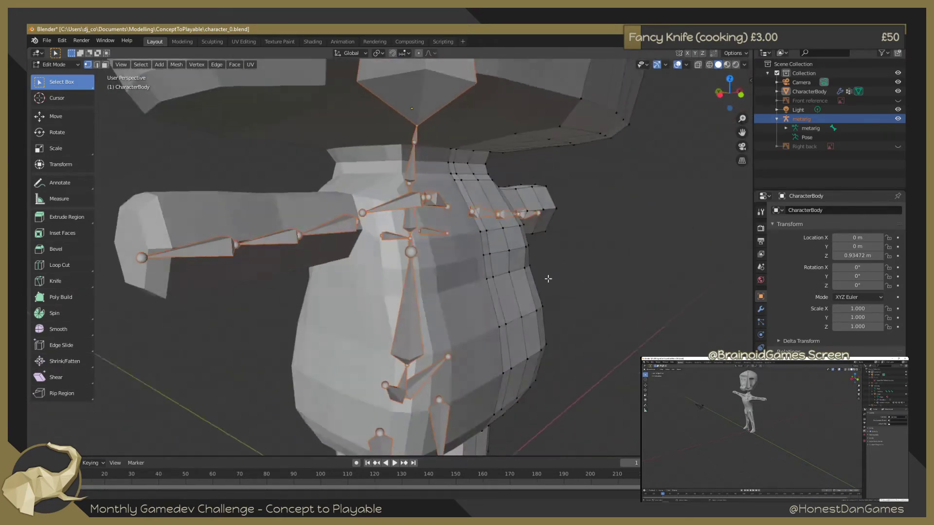
scroll(473, 241, "down", 3)
scroll(473, 241, "up", 2)
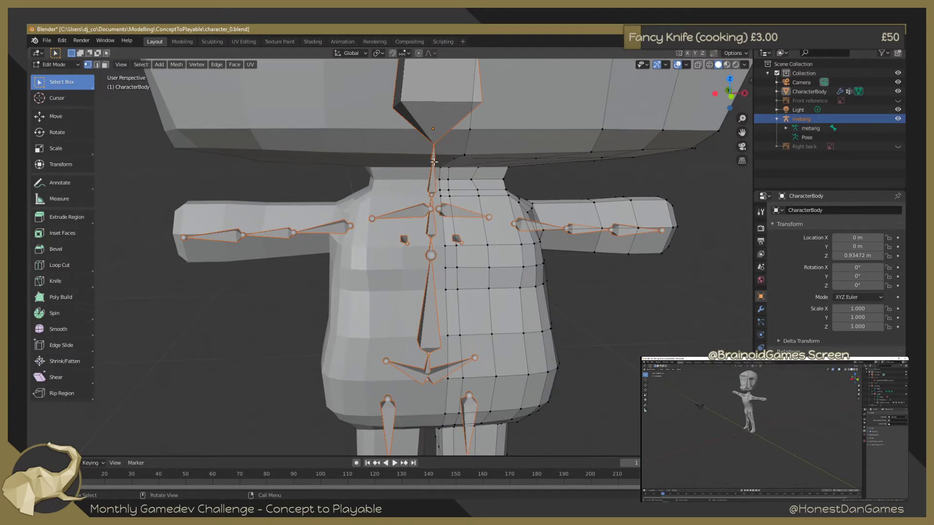
key("Tab")
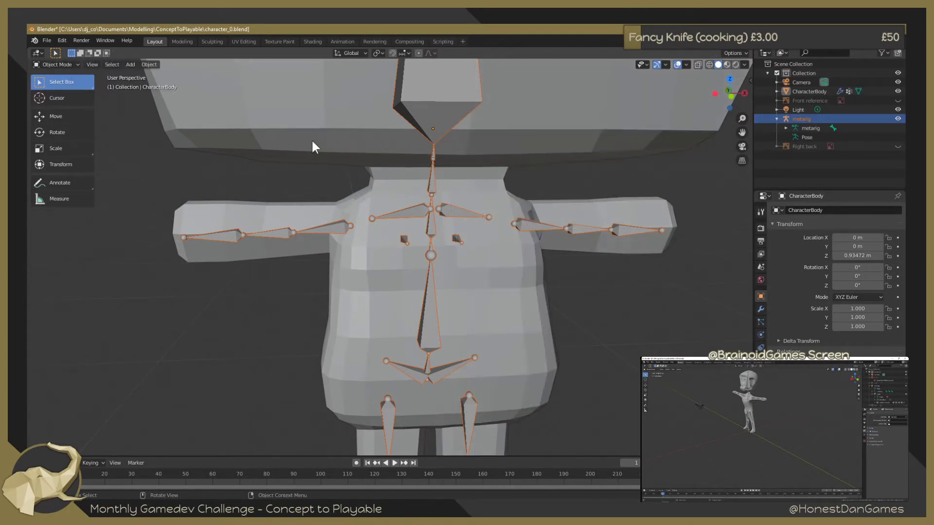
Edit the metarig's bones, extruding a small bone from the neck tip and checking the spine bones
left_click(432, 192)
key("Tab")
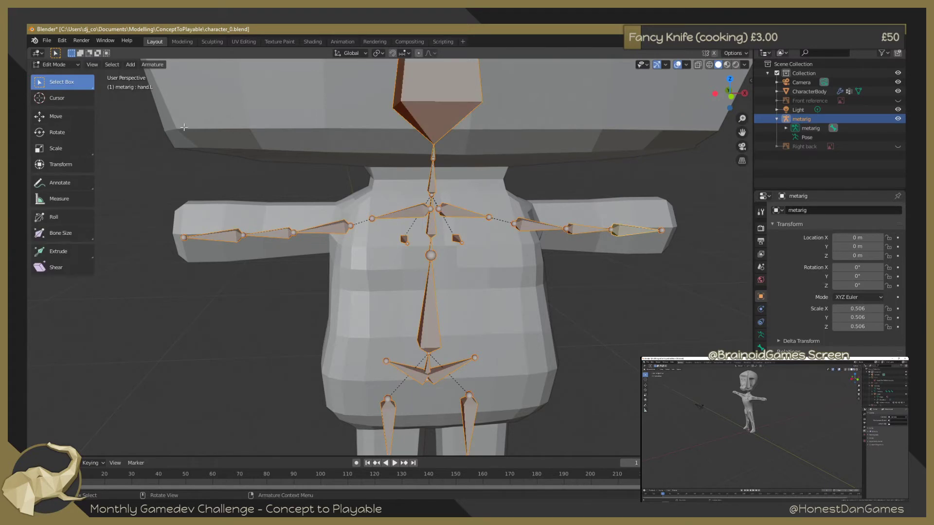
left_click(433, 184)
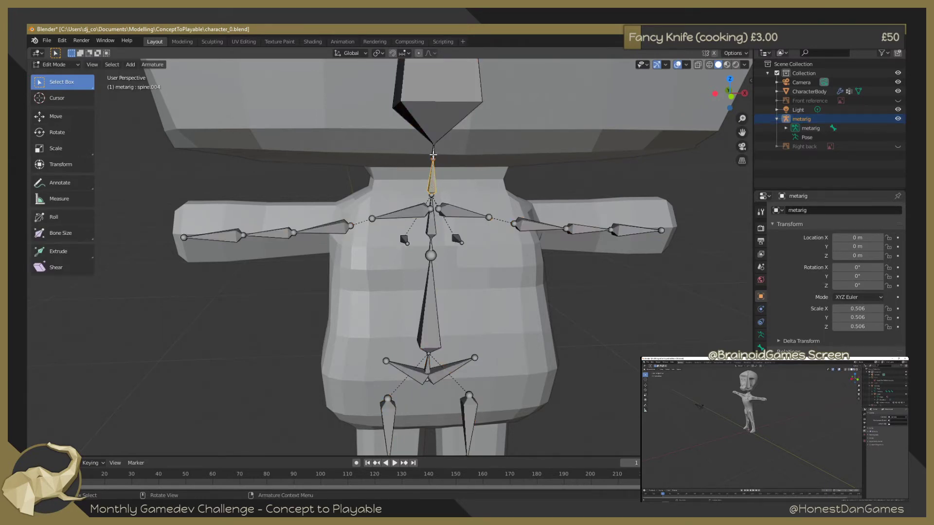
key("e")
left_click(433, 130)
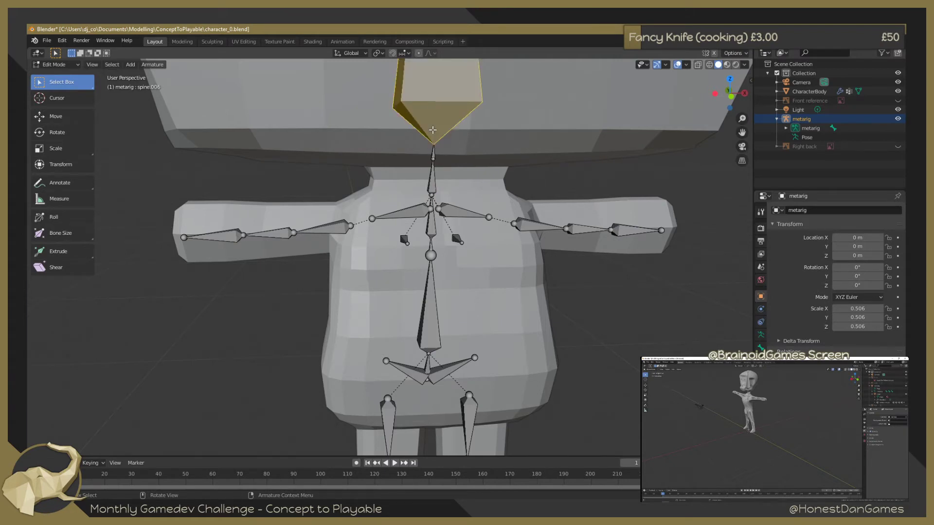
left_click(431, 187)
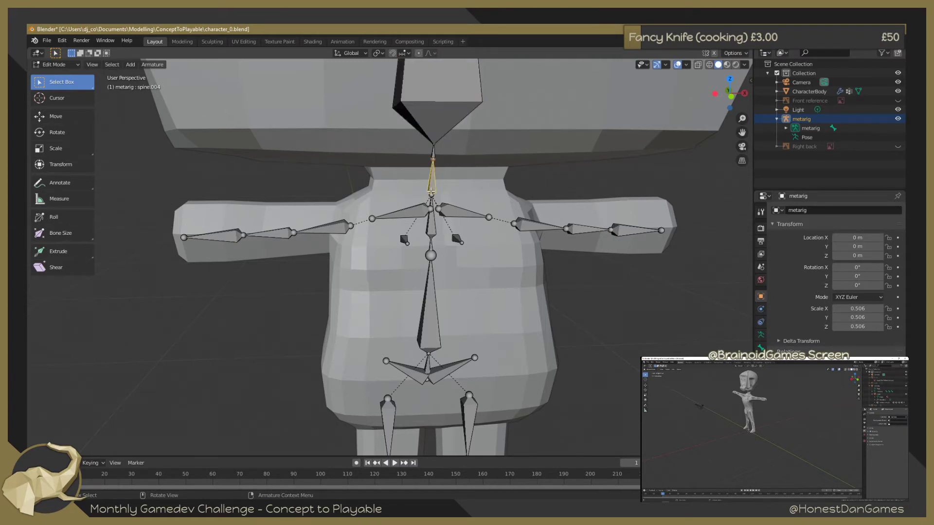
left_click(432, 217)
left_click(437, 294)
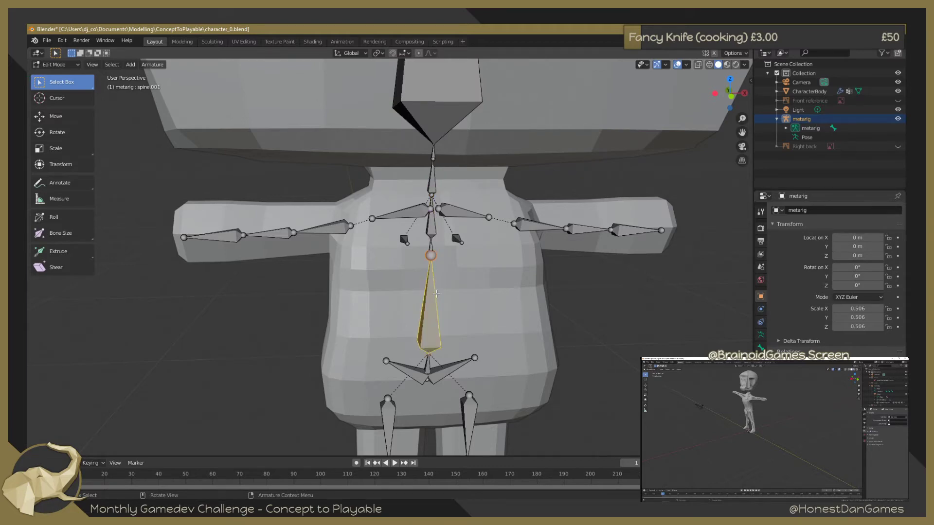
left_click(431, 247)
Lower the spine joint along Z by about 0.09 m into the torso
mouse_move(430, 249)
middle_mouse_down()
mouse_move(417, 265)
mouse_move(436, 259)
middle_mouse_up()
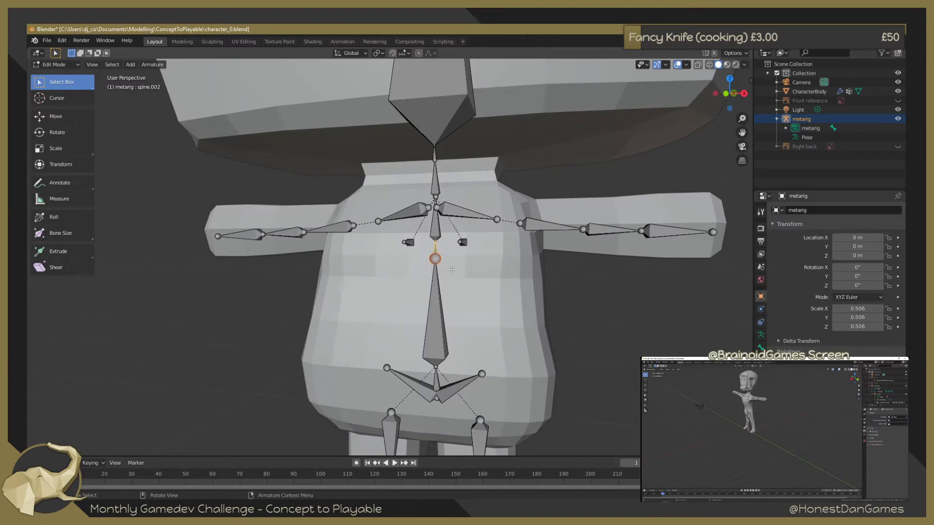
middle_click_drag(451, 270, 436, 260)
left_click(433, 258)
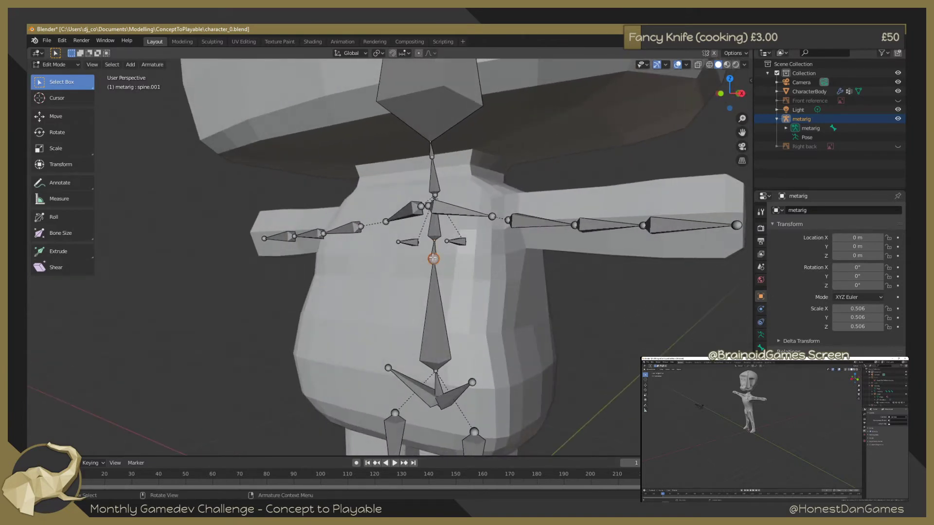
key("g")
key("z")
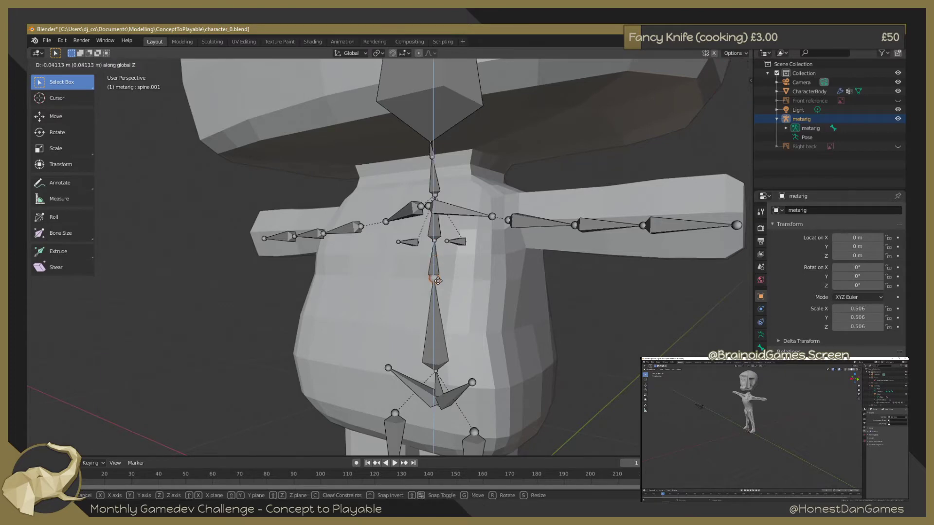
left_click(438, 281)
mouse_move(438, 281)
middle_mouse_down()
mouse_move(508, 308)
mouse_move(453, 302)
mouse_move(493, 308)
middle_mouse_up()
key("g")
key("z")
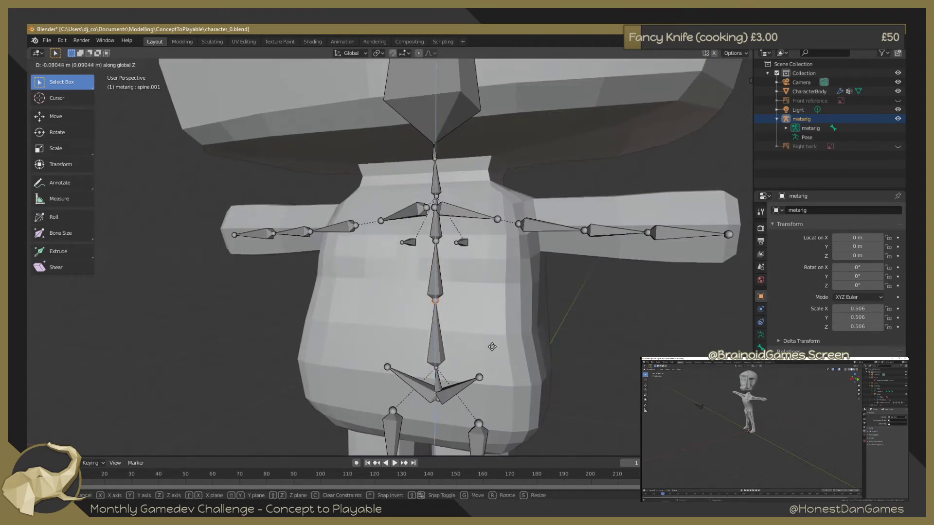
left_click(492, 347)
Turn the view to face the torso and select the left shoulder joint
middle_click_drag(492, 346, 441, 299)
scroll(441, 299, "down", 3)
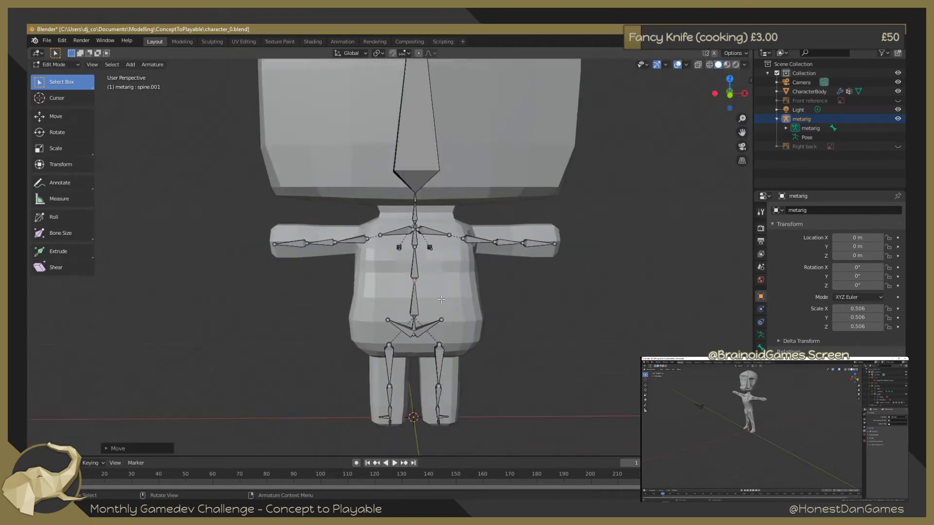
scroll(442, 300, "up", 3)
middle_click_drag(487, 272, 562, 249)
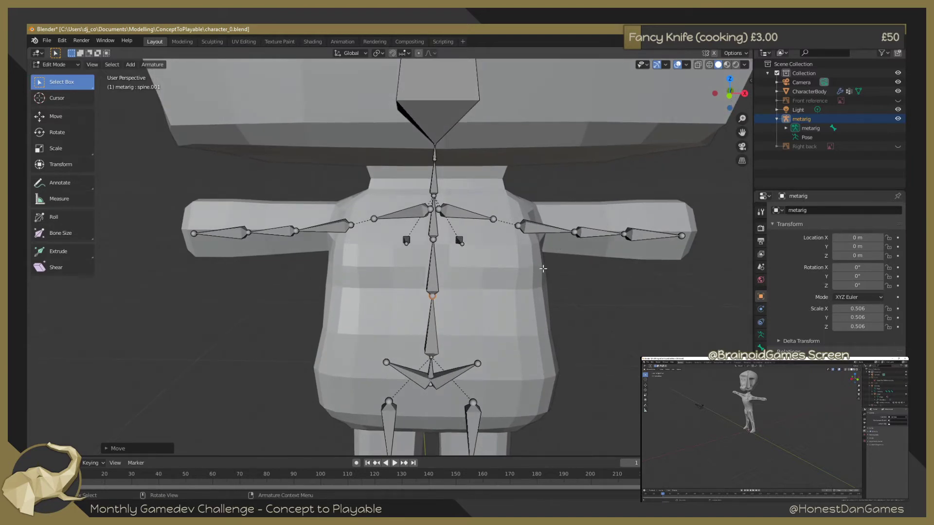
left_click(518, 226, "shift")
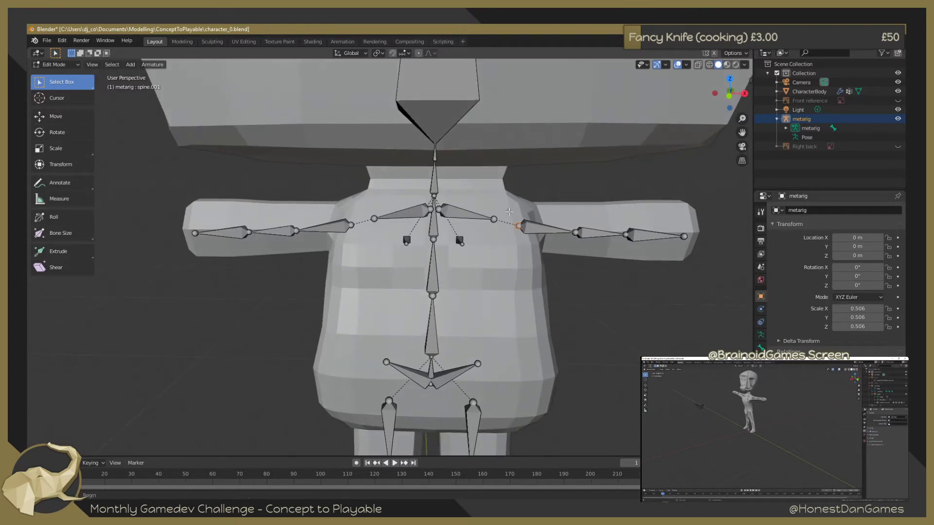
Move the left shoulder, elbow and wrist joints outward along the arm
left_click_drag(534, 244, 534, 245)
key("g")
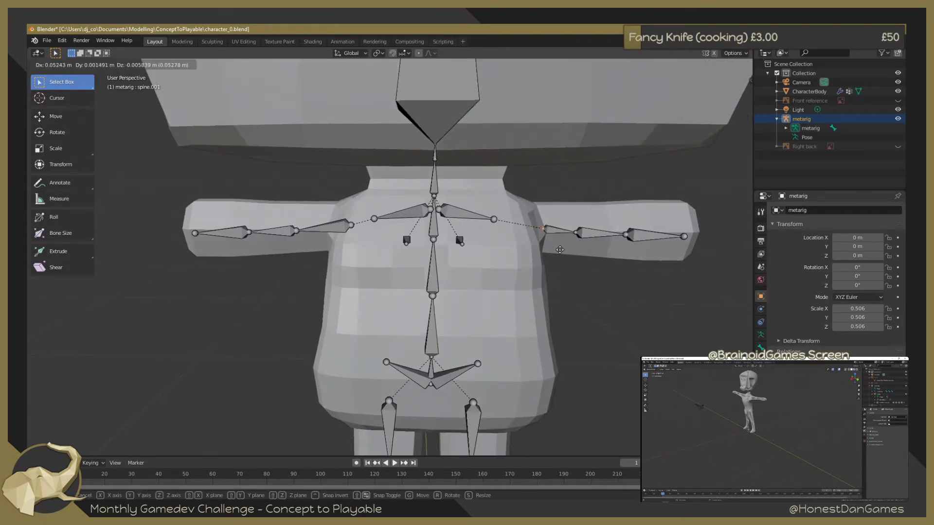
left_click(559, 250)
left_click(577, 233)
key("g")
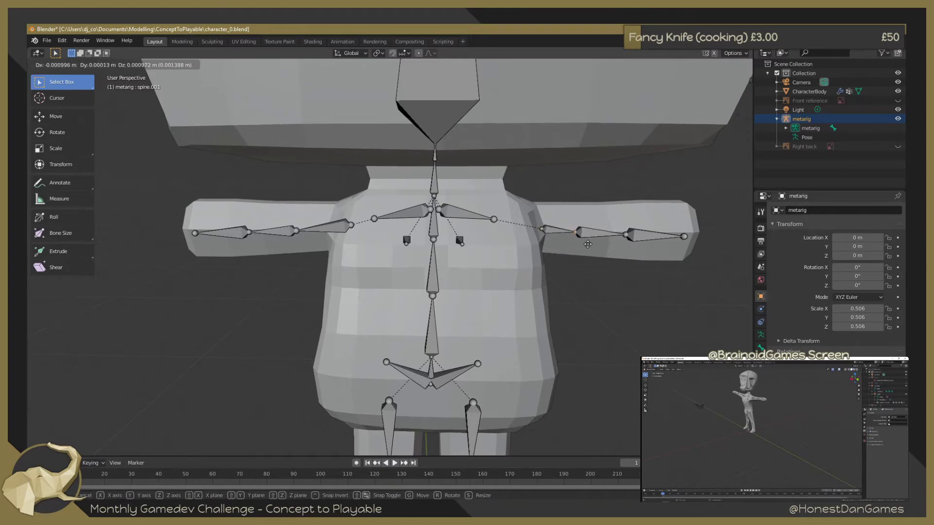
left_click(597, 244)
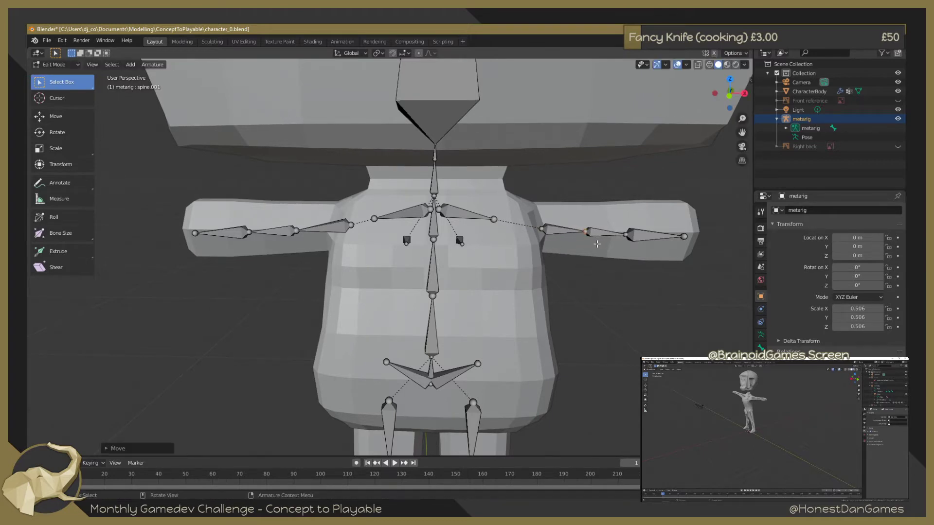
left_click(627, 235)
key("g")
left_click(624, 241)
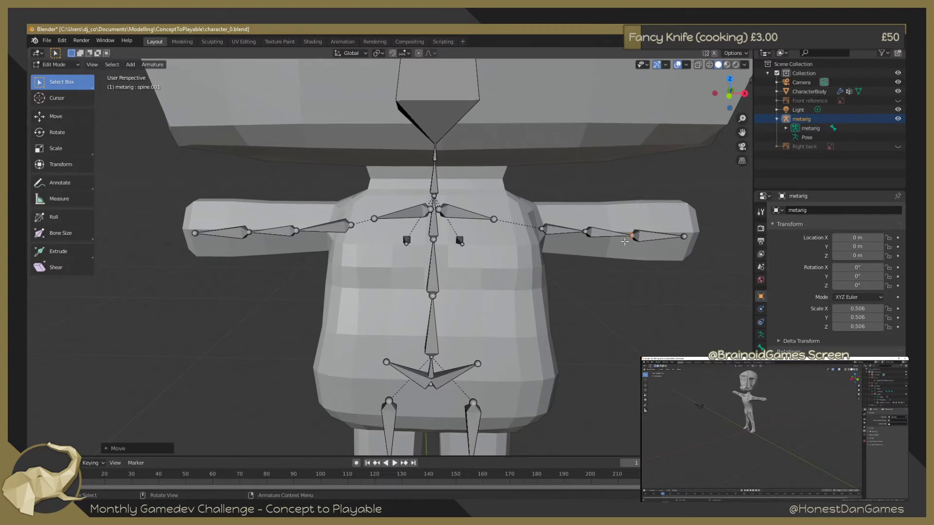
Reposition the hand.L bone with its Y axis locked
left_click(586, 232)
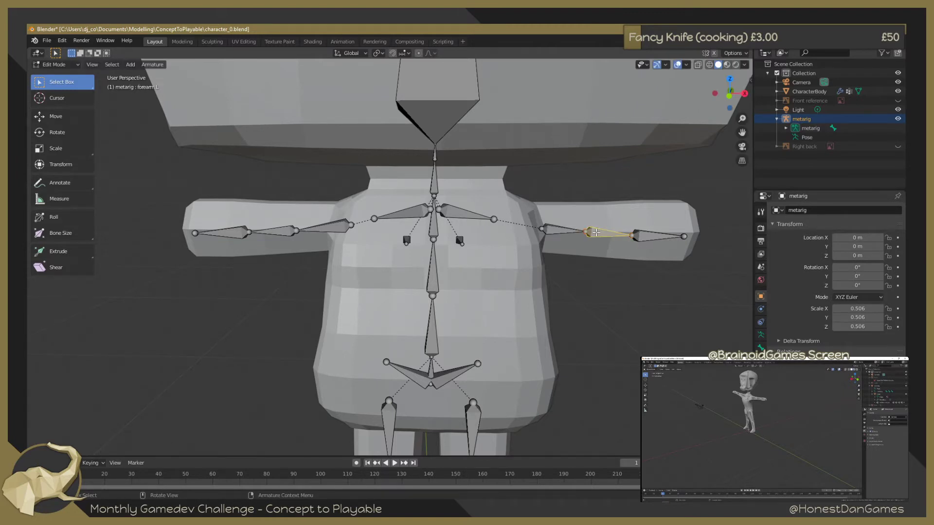
left_click(647, 236)
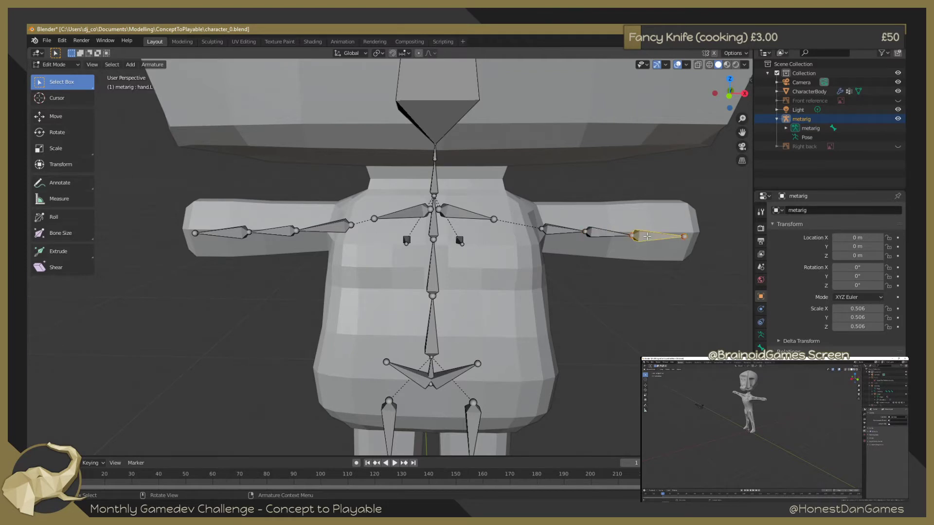
key("g")
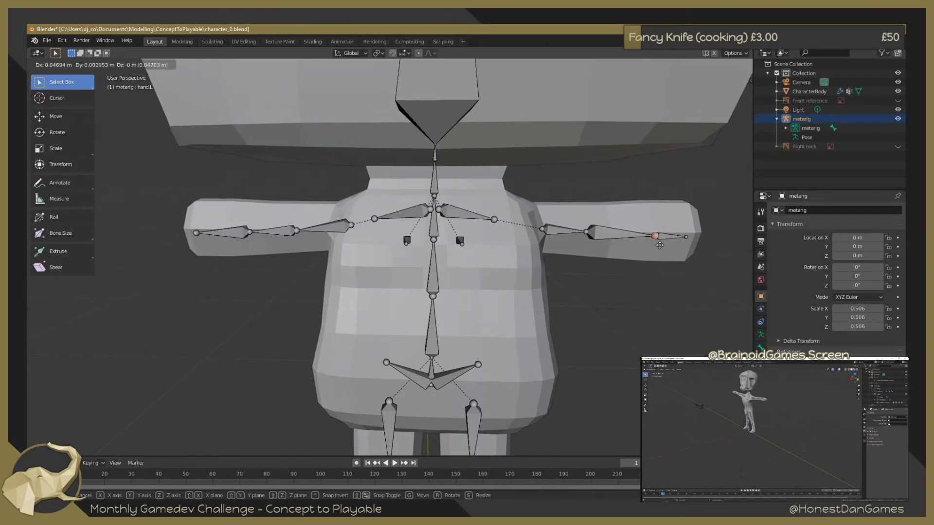
key("y")
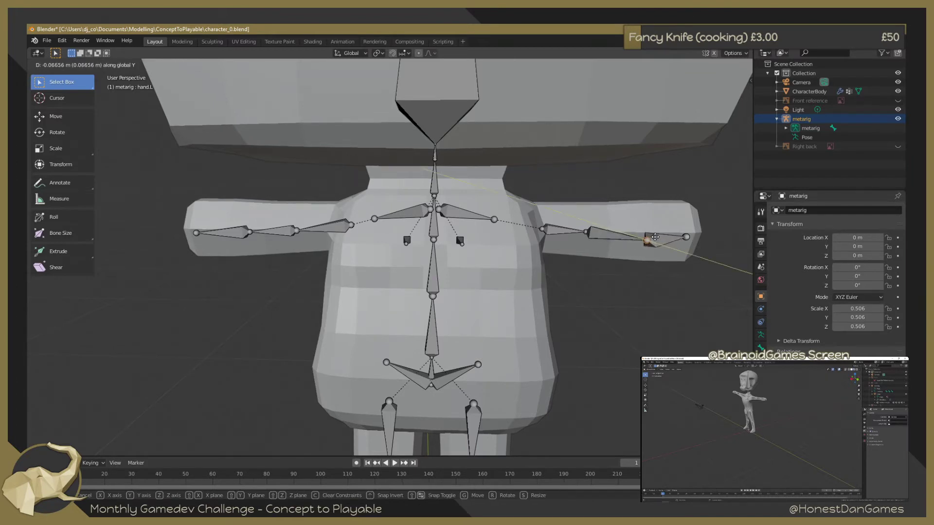
key("shift+y")
key("shift+y")
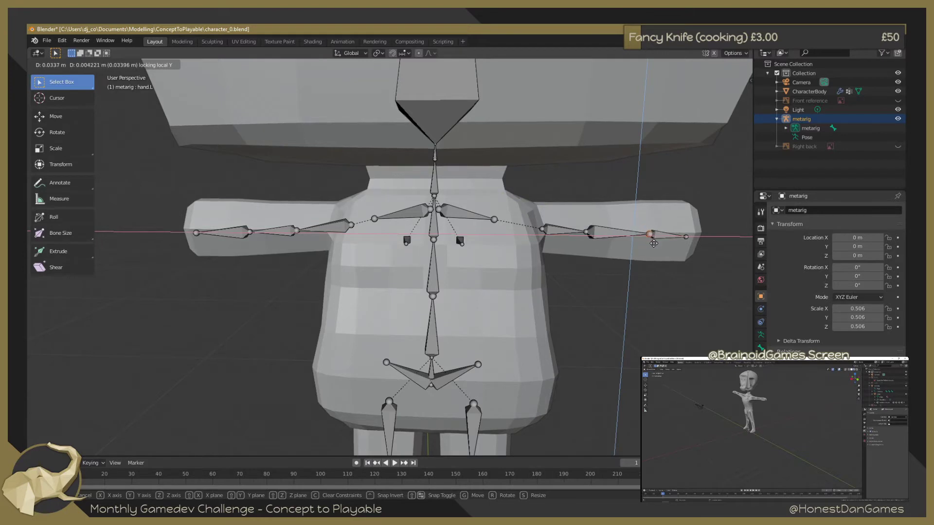
left_click(654, 246)
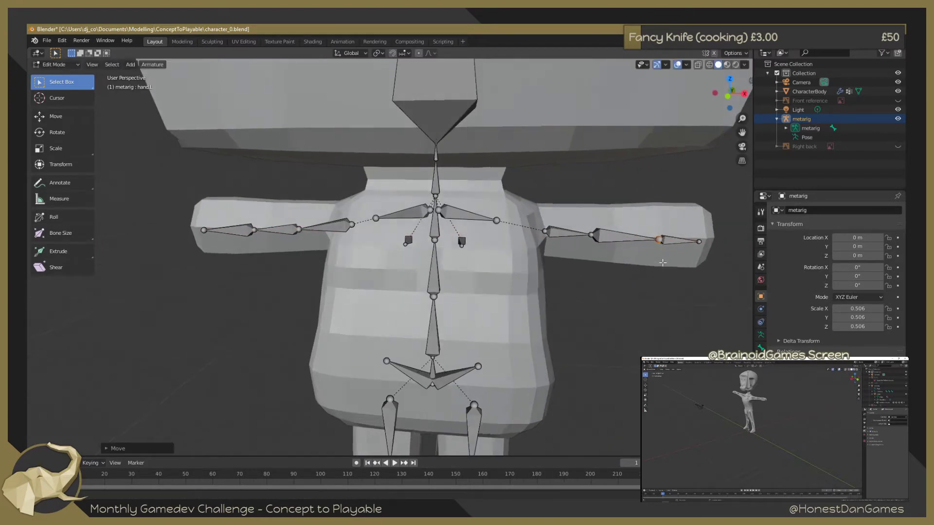
Adjust the elbow and hand-tip joint heights along Z inside the arm
mouse_move(654, 246)
middle_mouse_down("shift")
mouse_move(484, 262)
mouse_move(438, 242)
middle_mouse_up("shift")
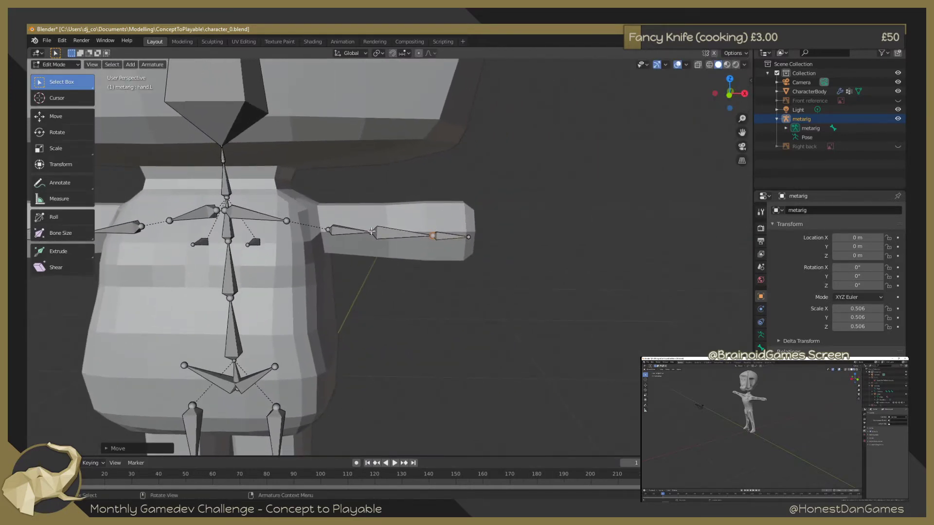
left_click(371, 231)
left_click_drag(365, 221, 384, 243)
key("g")
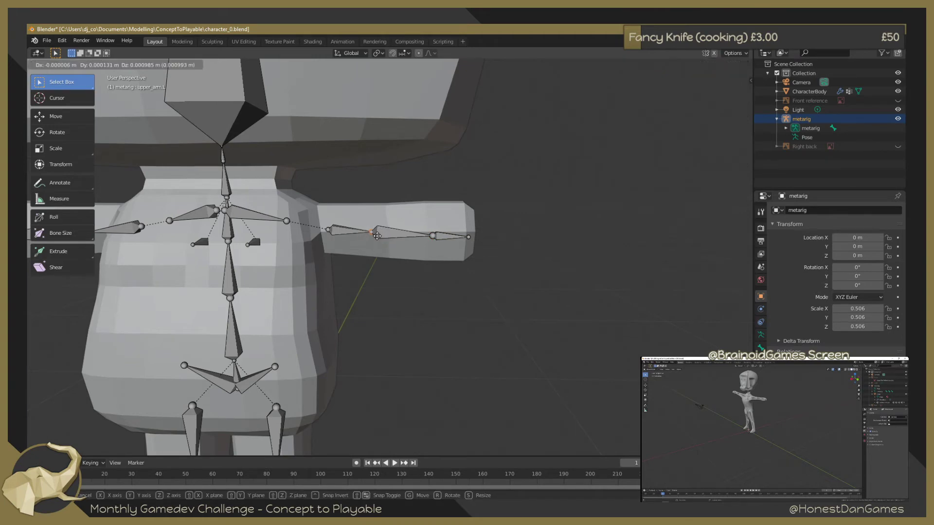
key("z")
key("shift+y")
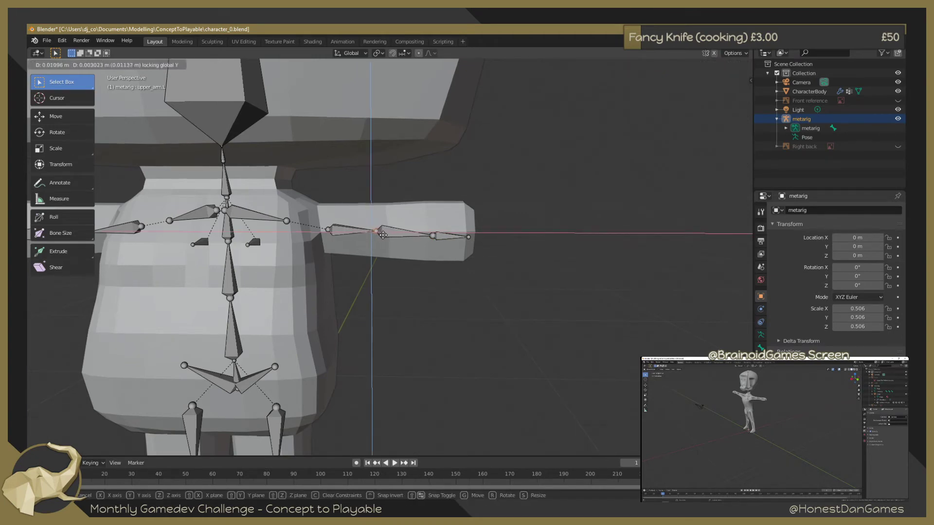
left_click(391, 237)
mouse_move(450, 285)
middle_mouse_down()
mouse_move(475, 271)
mouse_move(468, 282)
middle_mouse_up()
left_click(469, 237)
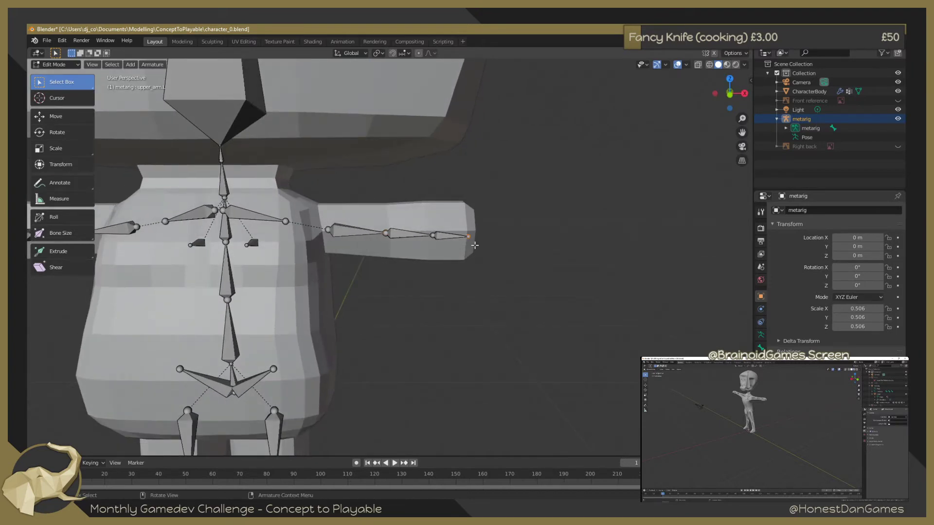
key("g")
key("z")
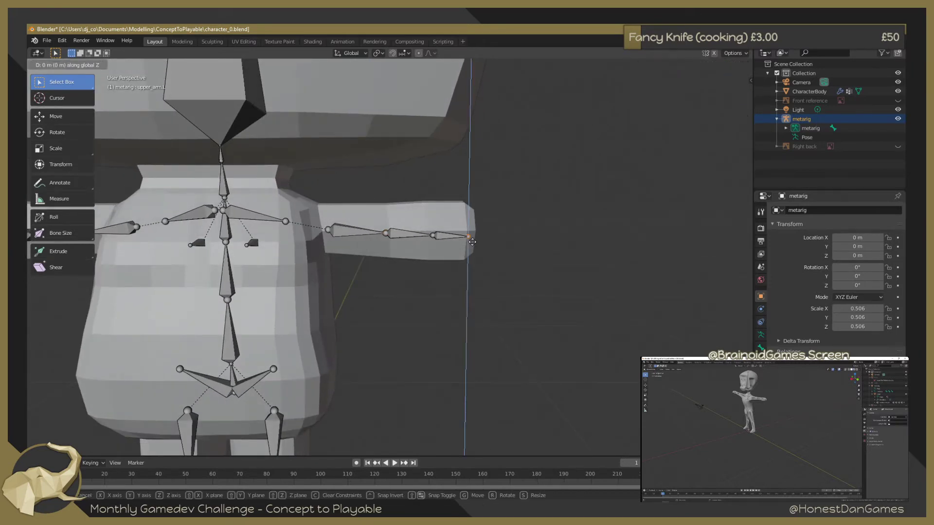
left_click(471, 237)
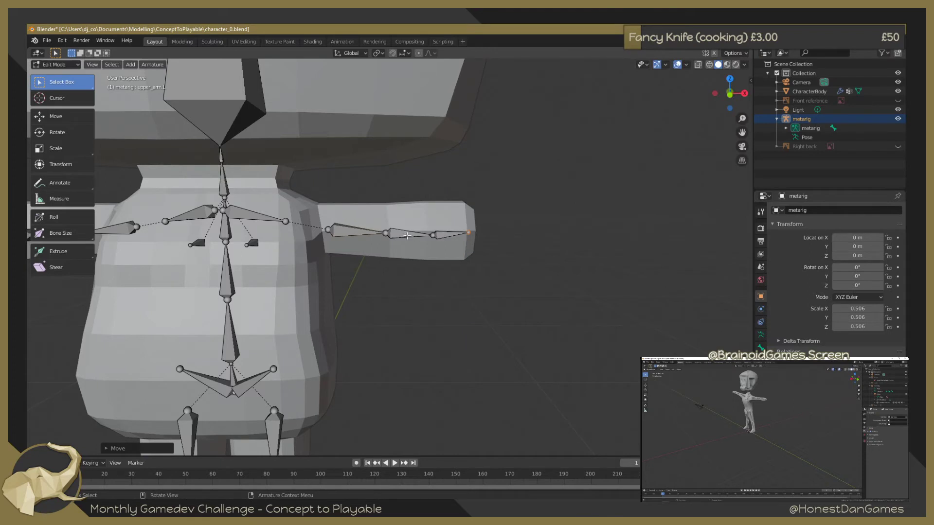
Adjust the wrist and elbow joint heights along Z, then select the arm bones
left_click(432, 235)
key("shift+s")
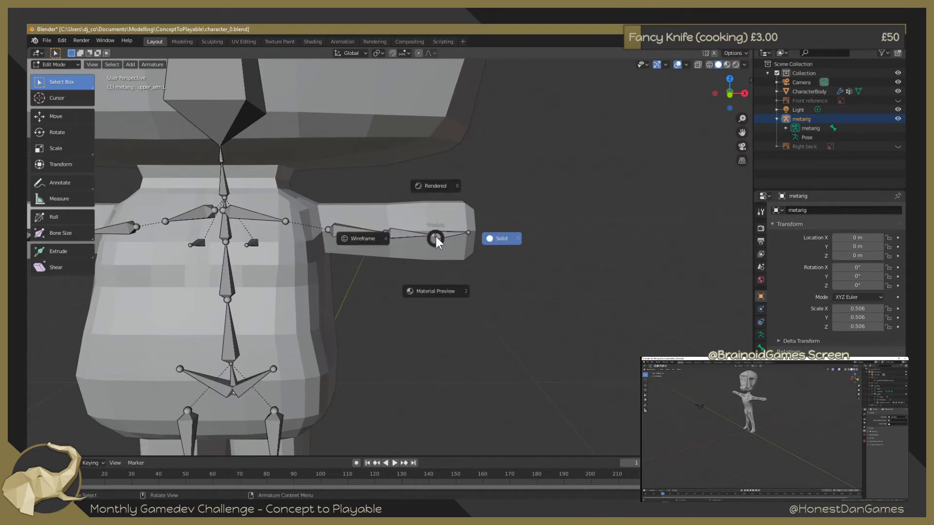
key("g")
key("z")
left_click(387, 239)
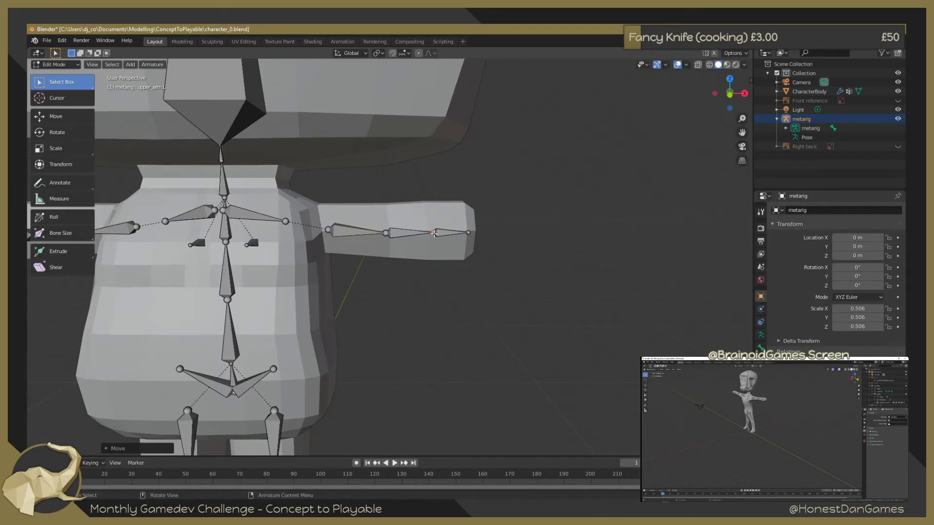
left_click(387, 238)
key("g")
key("z")
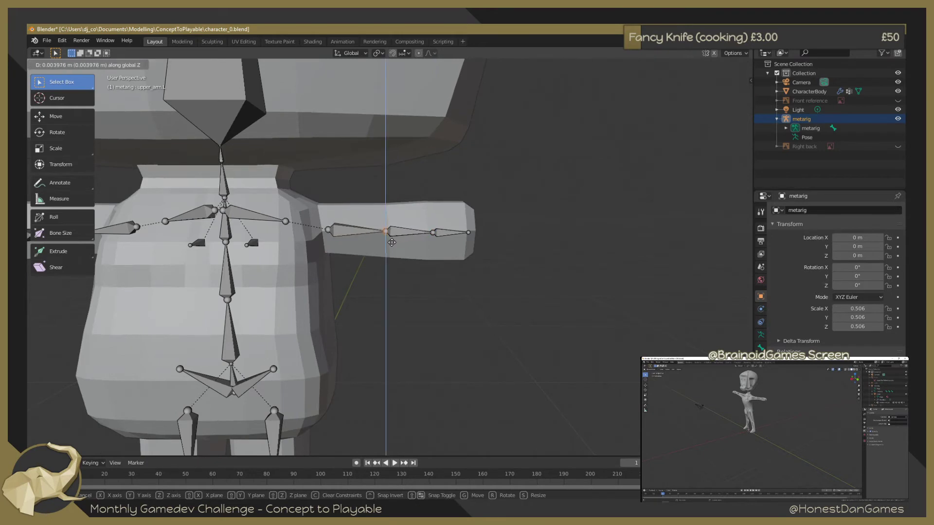
left_click(397, 242)
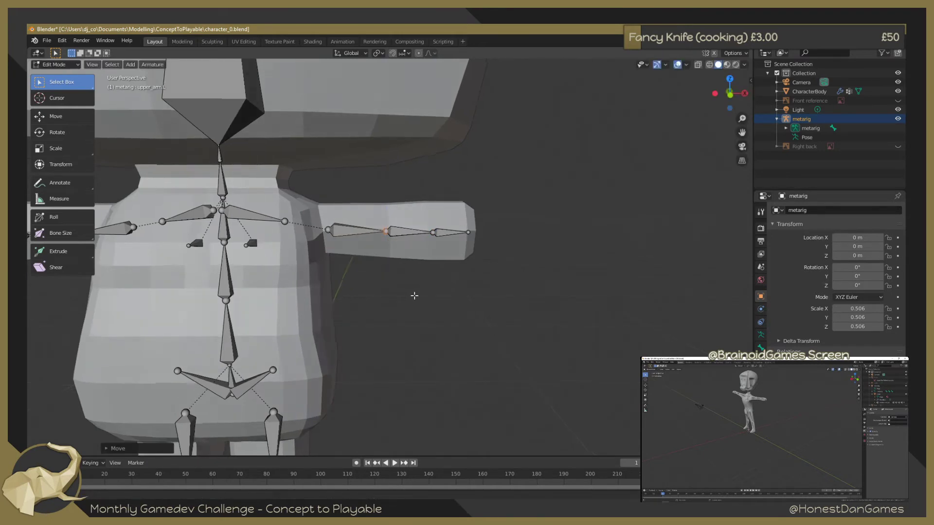
scroll(383, 267, "down", 2)
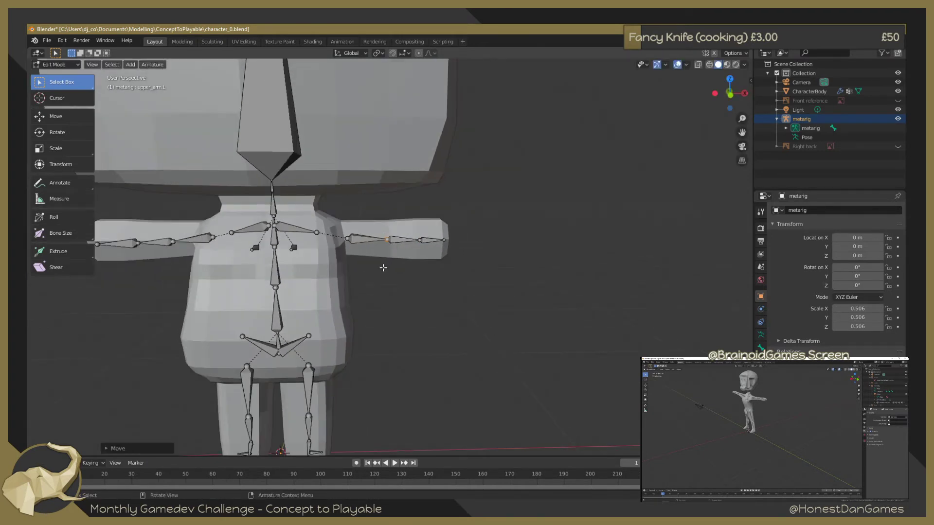
left_click(379, 241)
Symmetrize the right arm bones onto the left arm
right_click(423, 238)
left_click(405, 239)
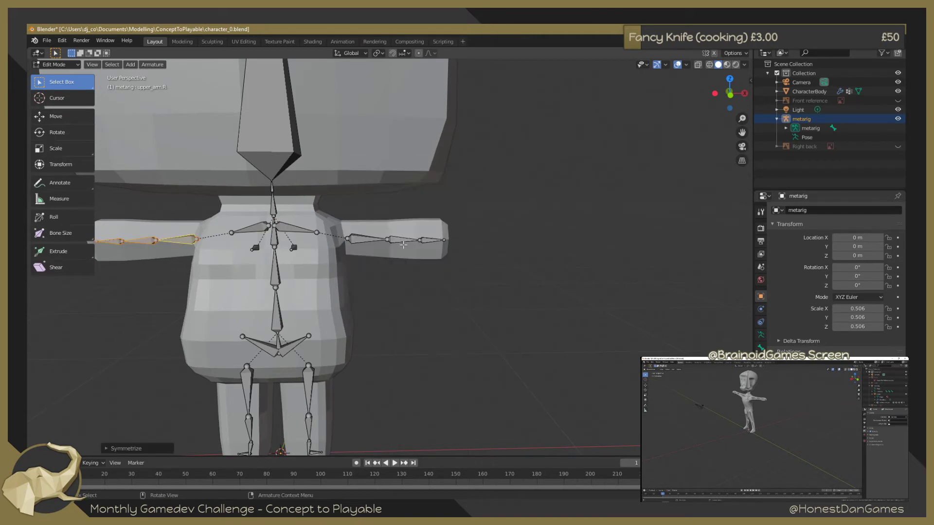
middle_click_drag(311, 259, 329, 253, "shift")
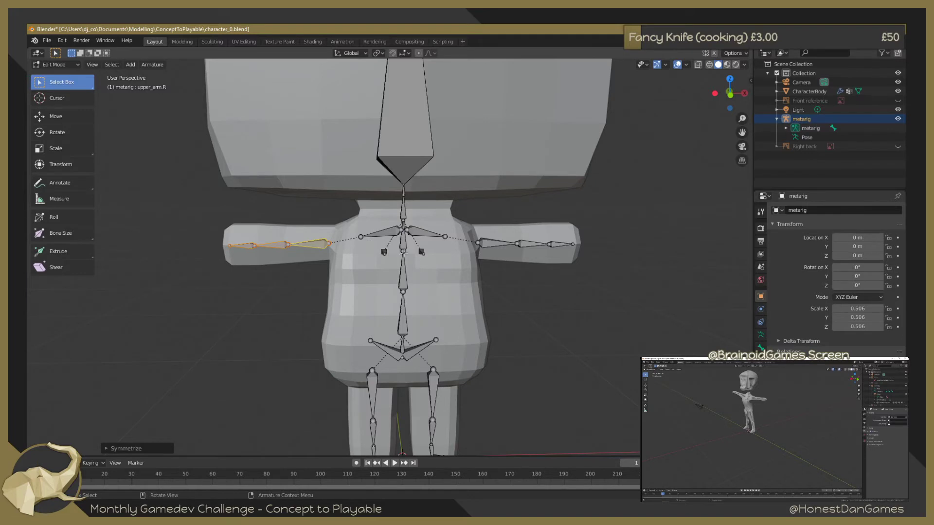
mouse_move(439, 277)
middle_mouse_down()
mouse_move(426, 267)
mouse_move(394, 369)
middle_mouse_up()
mouse_move(433, 296)
middle_mouse_down()
mouse_move(373, 264)
mouse_move(369, 292)
mouse_move(417, 343)
middle_mouse_up()
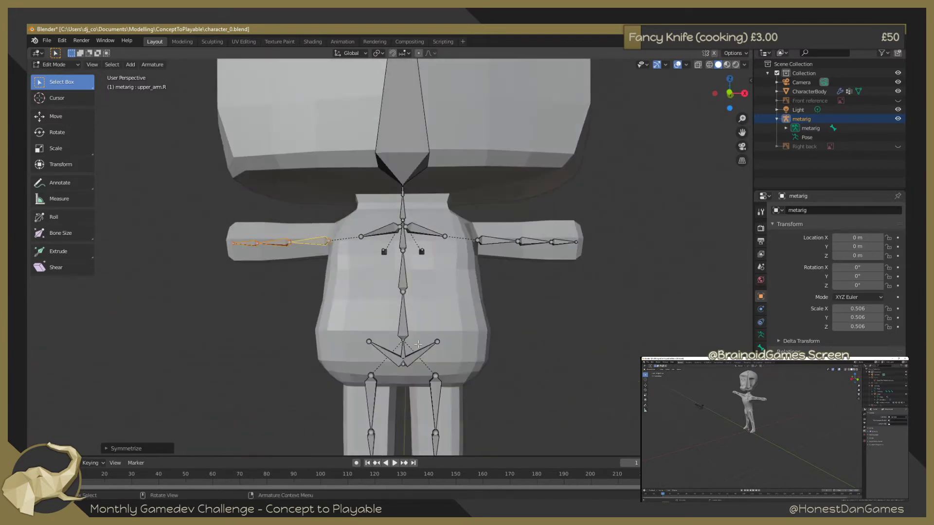
middle_click_drag(411, 311, 427, 311)
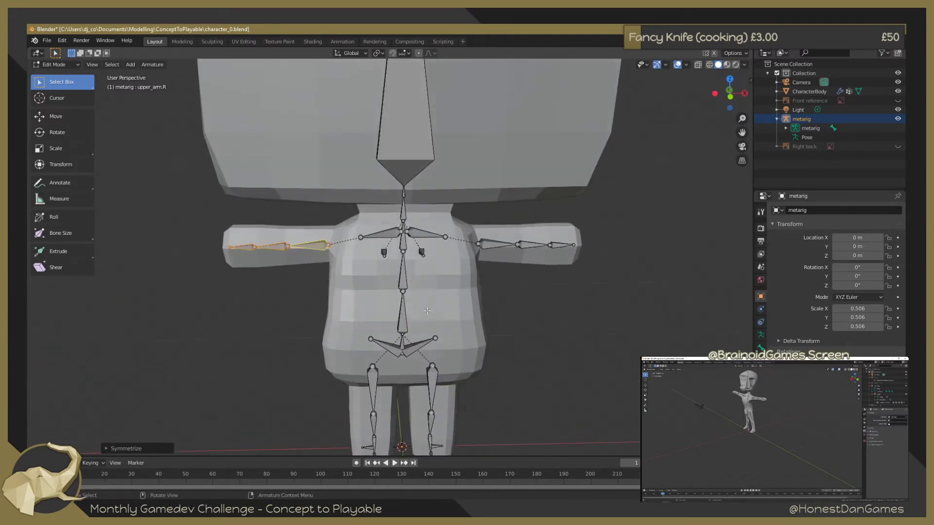
Pull the right shoulder joint toward the chest, then symmetrize the shoulder bone
left_click(360, 237)
key("g")
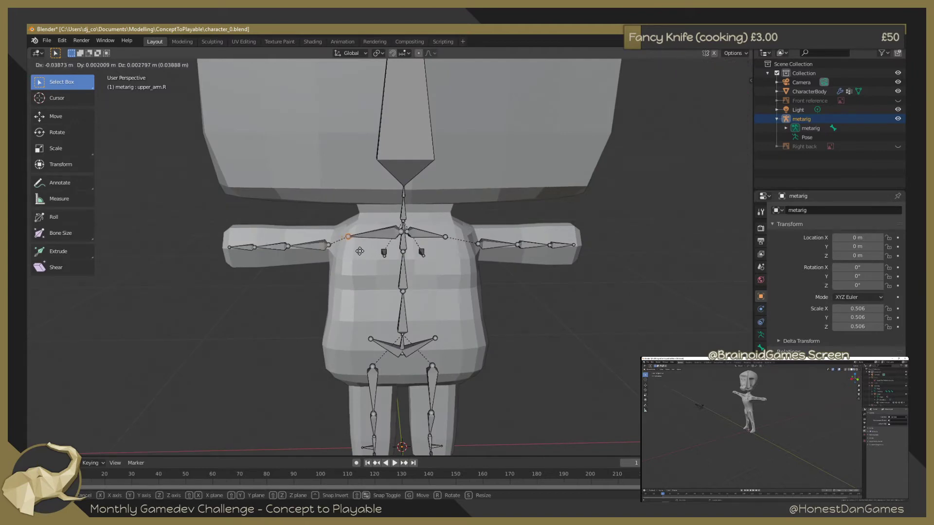
key("shift+y")
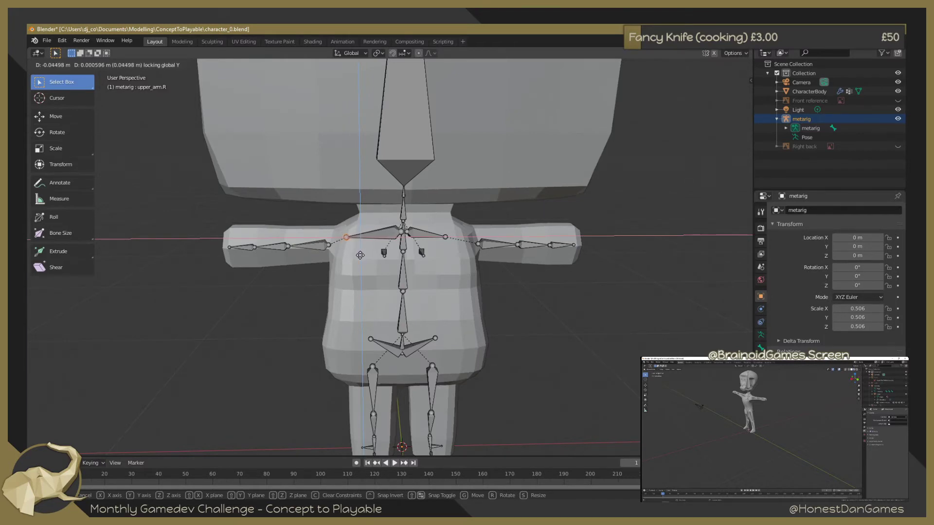
left_click(360, 256)
left_click(368, 236)
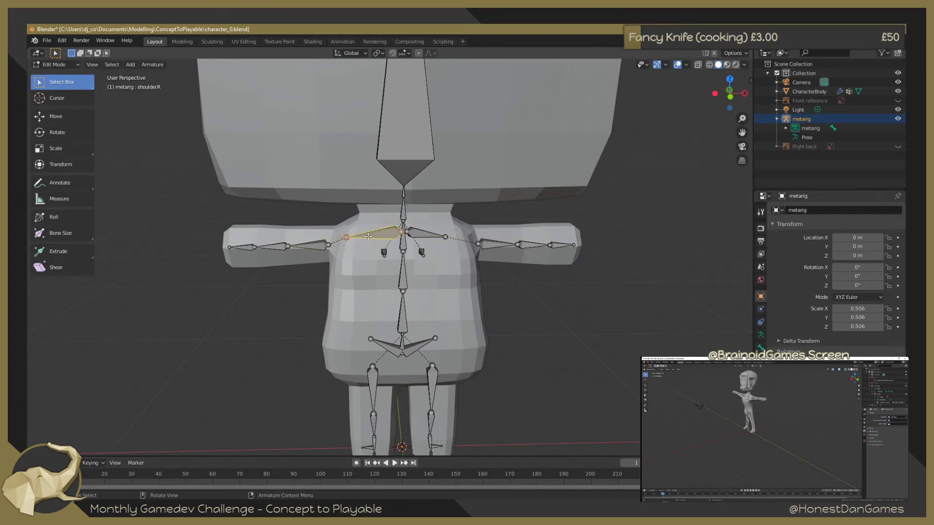
right_click(376, 236)
left_click(372, 236)
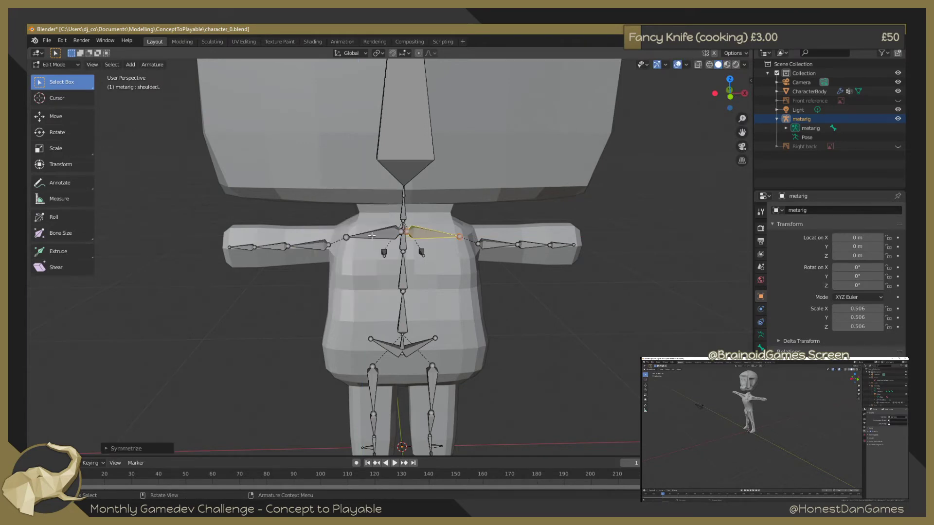
Expand metarig, spine, spine.001 and both thighs in the Outliner to reveal shin.L and shin.R
left_click(785, 129)
left_click(795, 138)
scroll(796, 138, "down", 2)
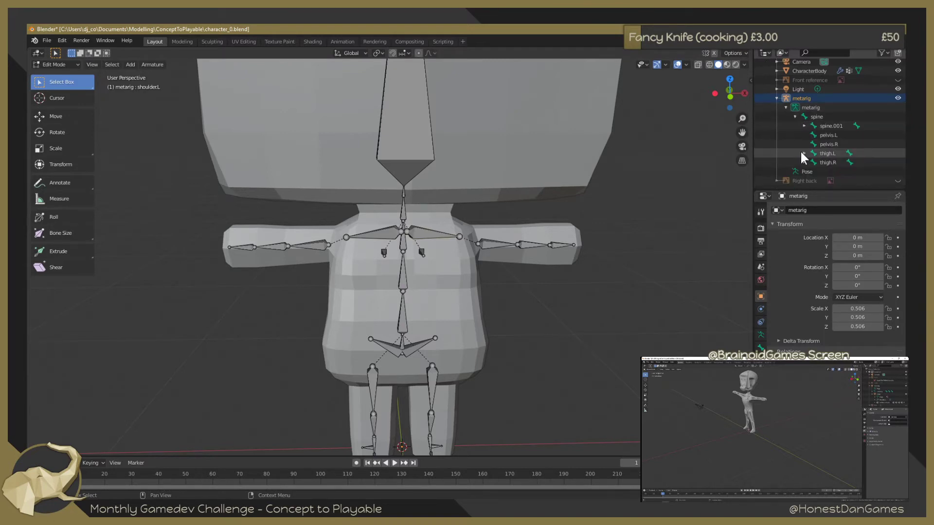
left_click(803, 125)
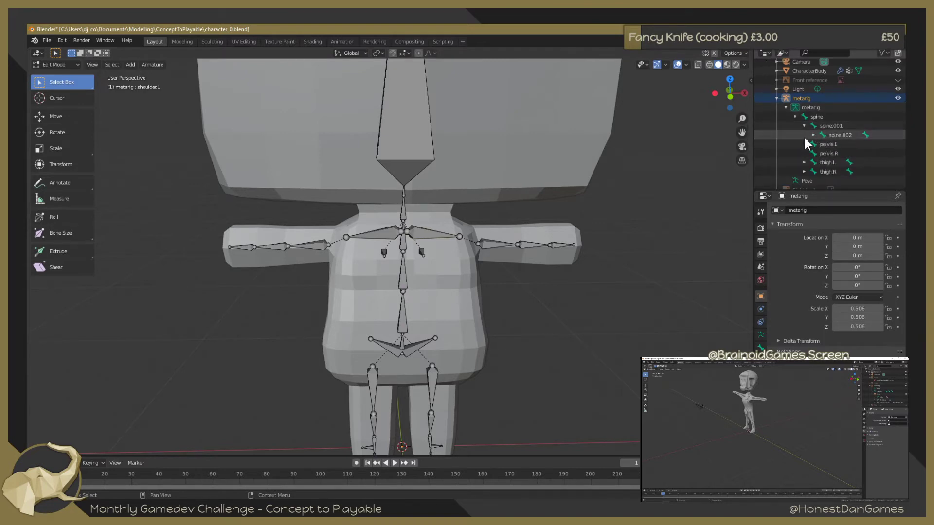
left_click(805, 162)
scroll(808, 170, "down", 2)
left_click(804, 163)
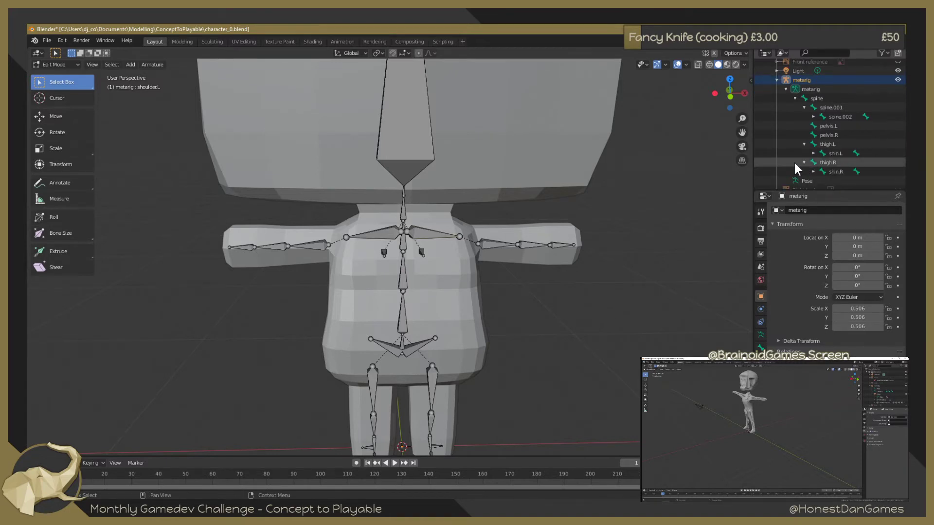
Expand spine.002 and spine.003, then select pelvis.L and breast.L
left_click(813, 116)
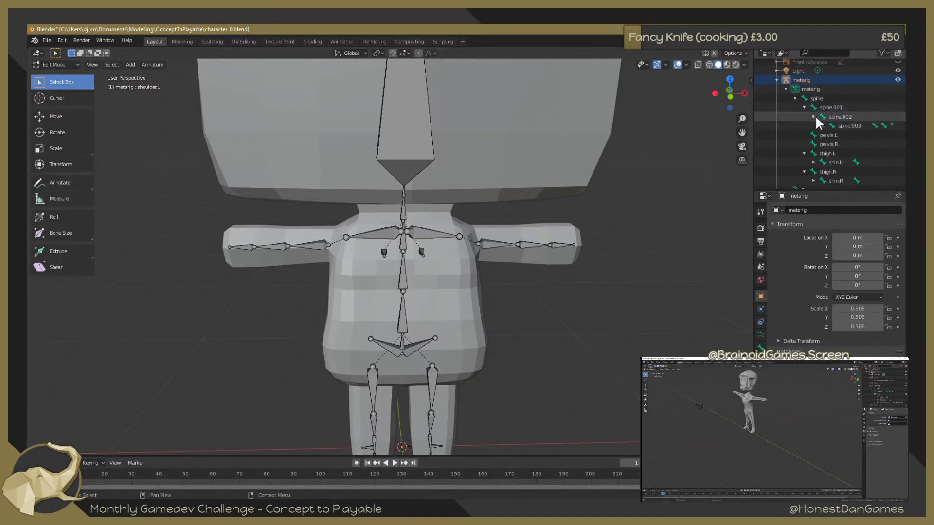
left_click(821, 126)
scroll(807, 137, "down", 4)
scroll(797, 144, "down", 2)
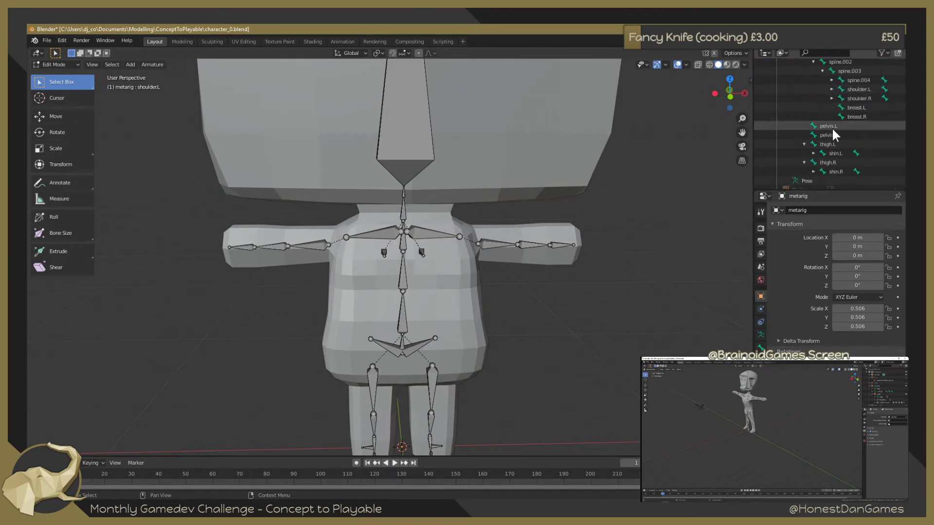
left_click(858, 124)
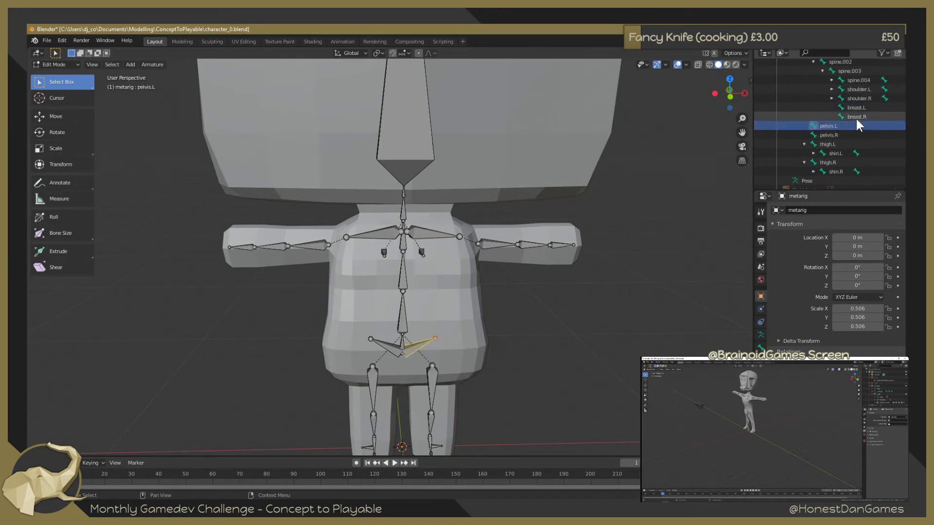
left_click(854, 108)
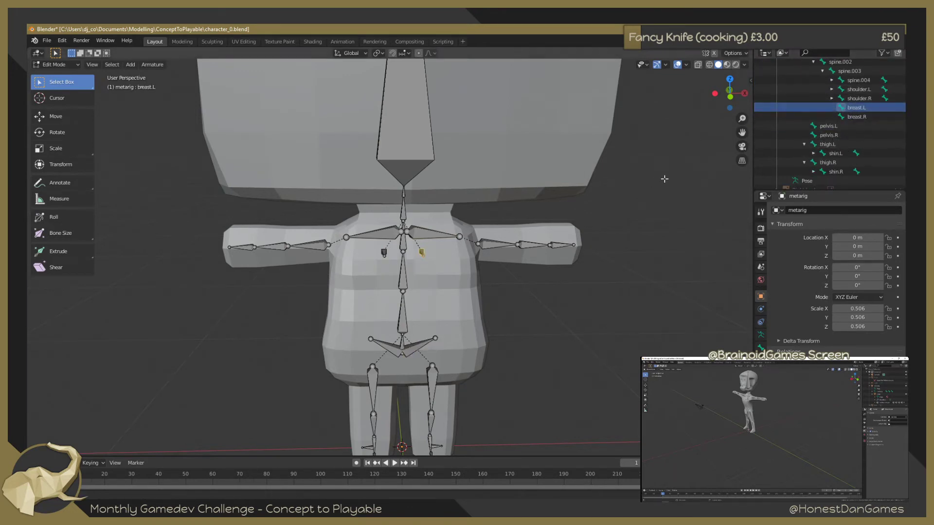
mouse_move(633, 181)
middle_mouse_down()
mouse_move(583, 176)
mouse_move(559, 162)
mouse_move(658, 172)
middle_mouse_up()
Move the neck bone spine.004 vertically along Z to a new height
scroll(417, 236, "up", 3)
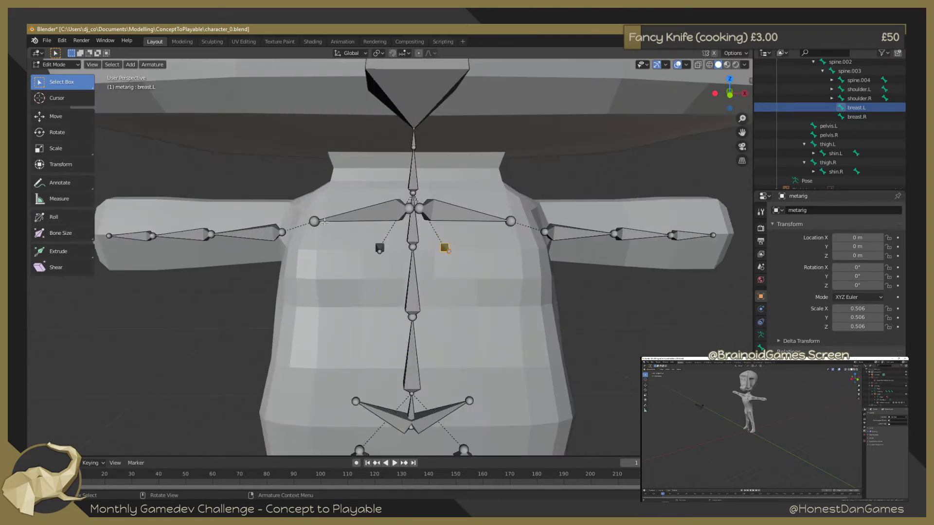
scroll(332, 211, "down", 1)
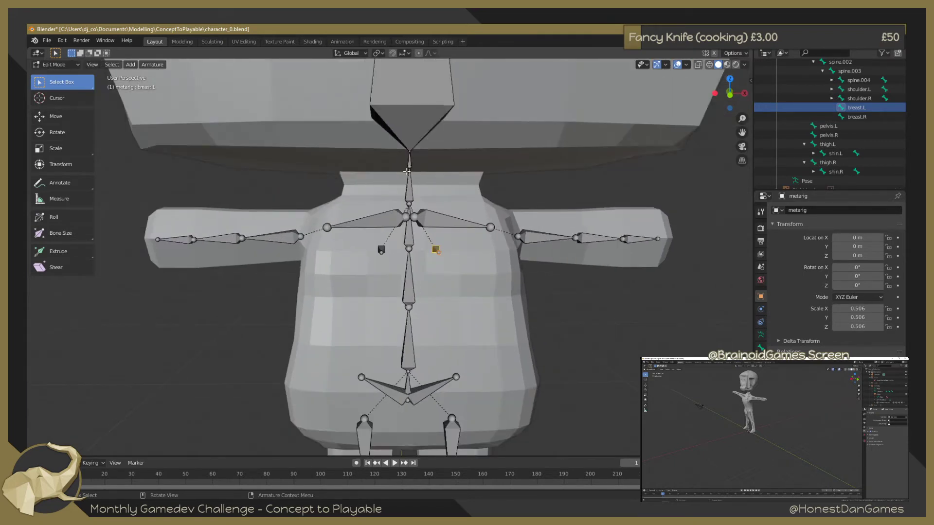
left_click(408, 170)
middle_click_drag(408, 170, 397, 185)
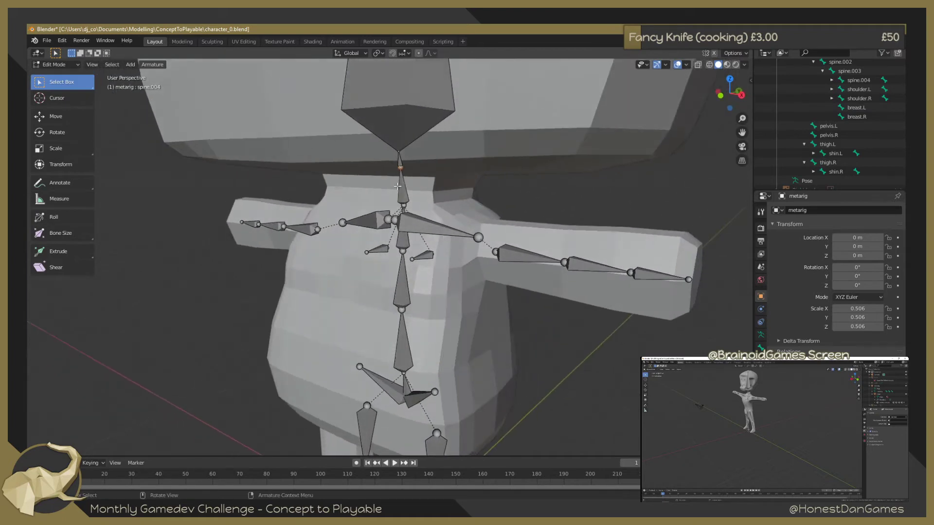
key("g")
key("z")
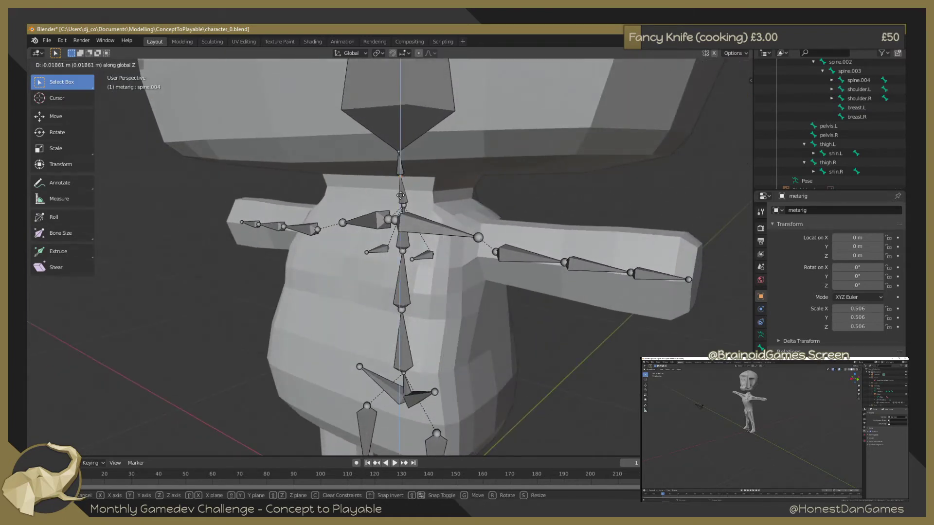
left_click(402, 194)
Duplicate the head bone as spine.005 and shift it front-to-back along Y
mouse_move(401, 195)
middle_mouse_down()
mouse_move(414, 193)
mouse_move(411, 180)
middle_mouse_up()
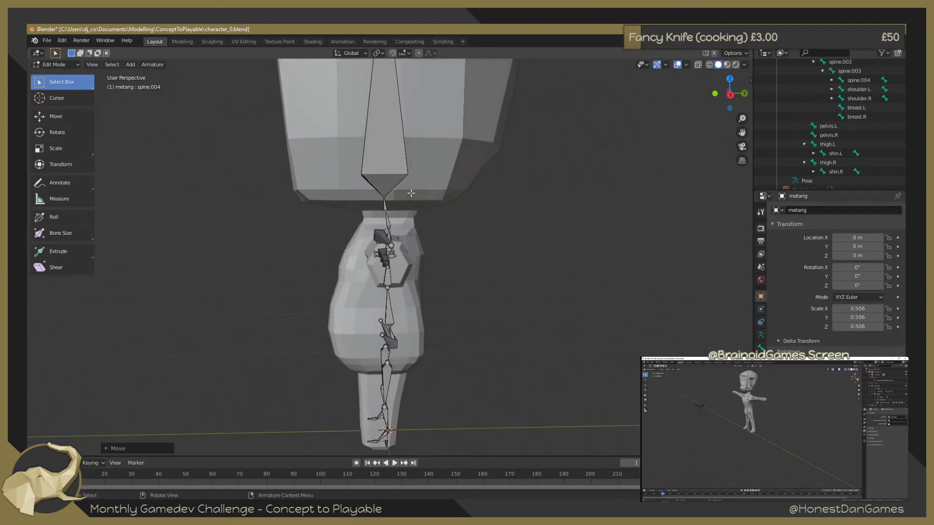
scroll(412, 179, "down", 2)
scroll(411, 179, "down", 1)
left_click_drag(340, 77, 418, 236)
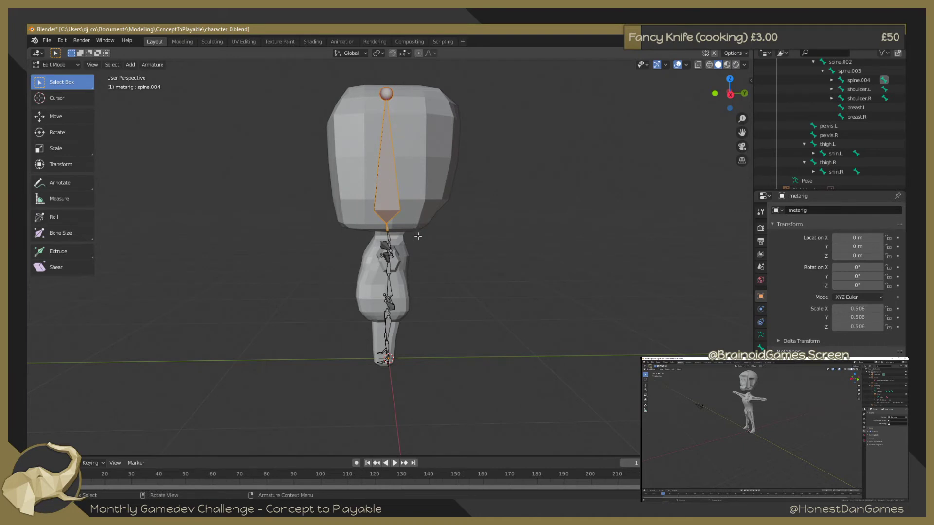
key("shift+d")
right_click(418, 236)
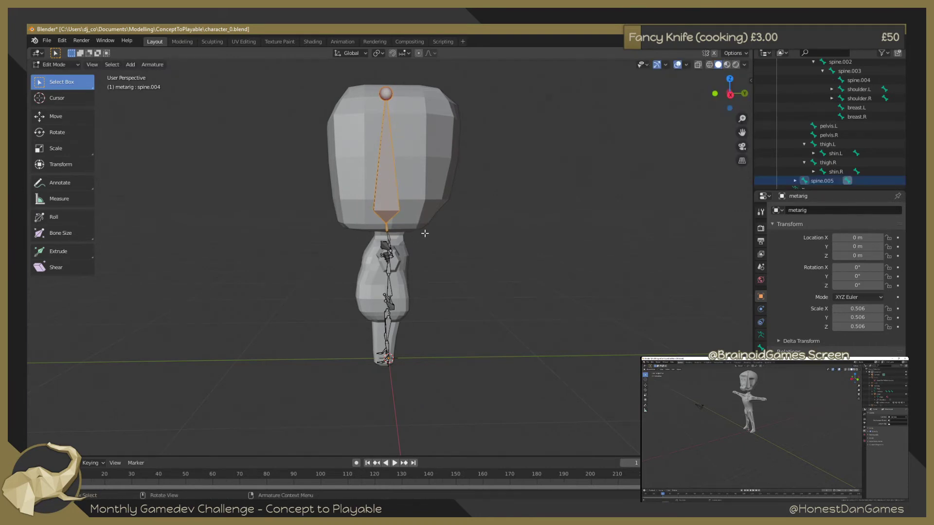
key("g")
key("y")
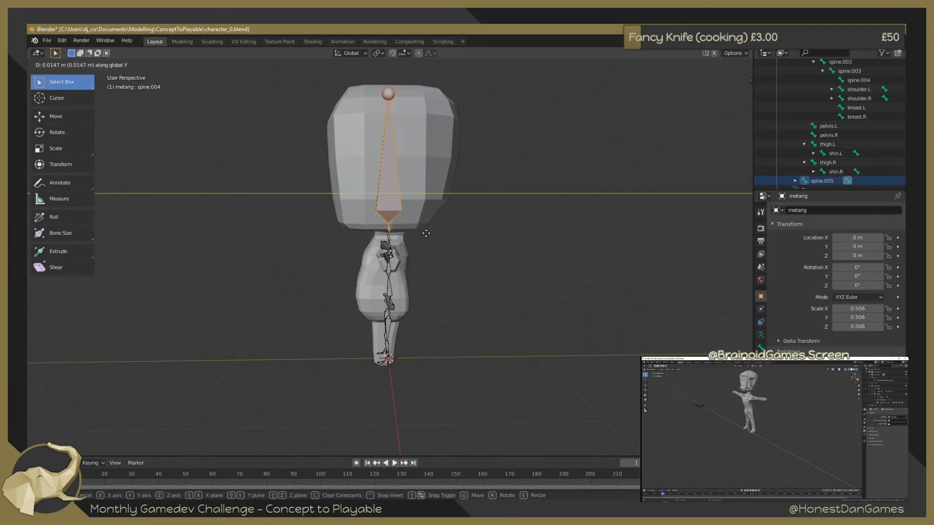
left_click(426, 233)
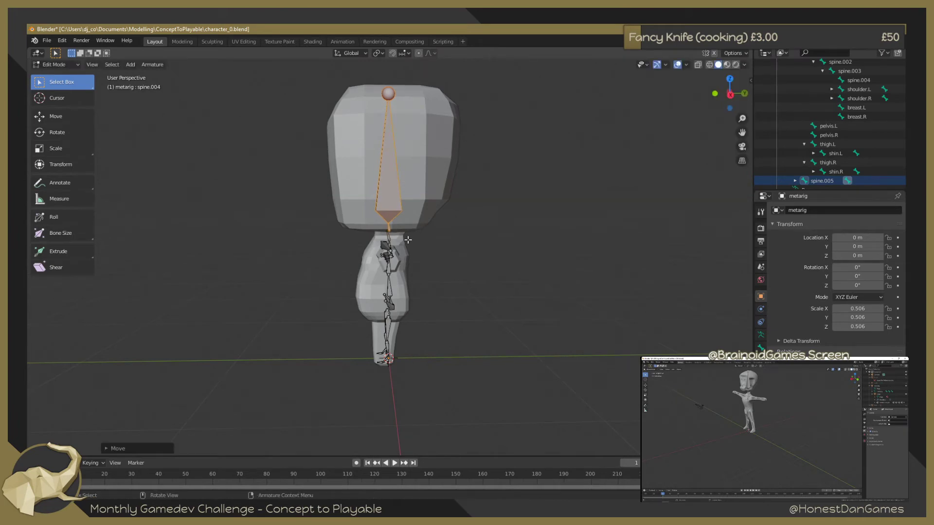
Select spine.004, the upper spine bone under the head, and nudge it into line
scroll(409, 204, "up", 4)
scroll(395, 171, "up", 4)
mouse_move(396, 171)
middle_mouse_down()
mouse_move(410, 198)
mouse_move(440, 172)
middle_mouse_up()
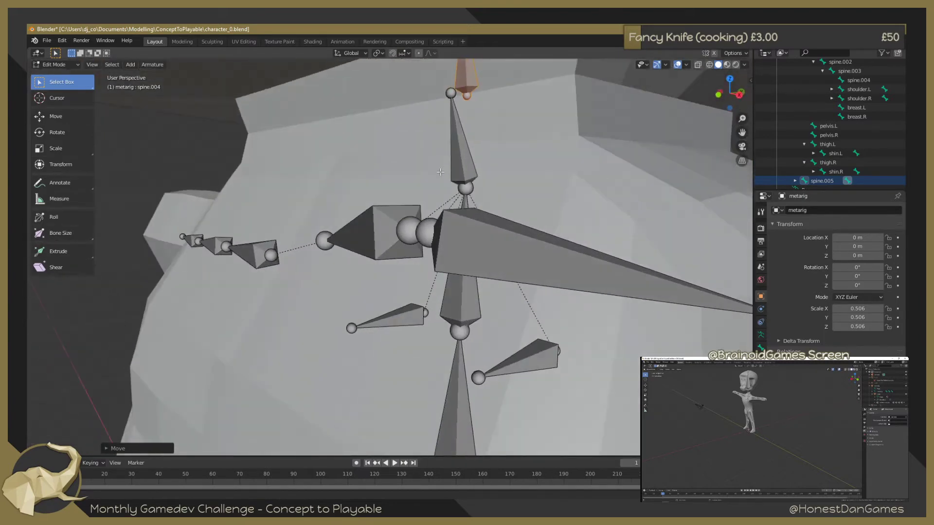
left_click(458, 146)
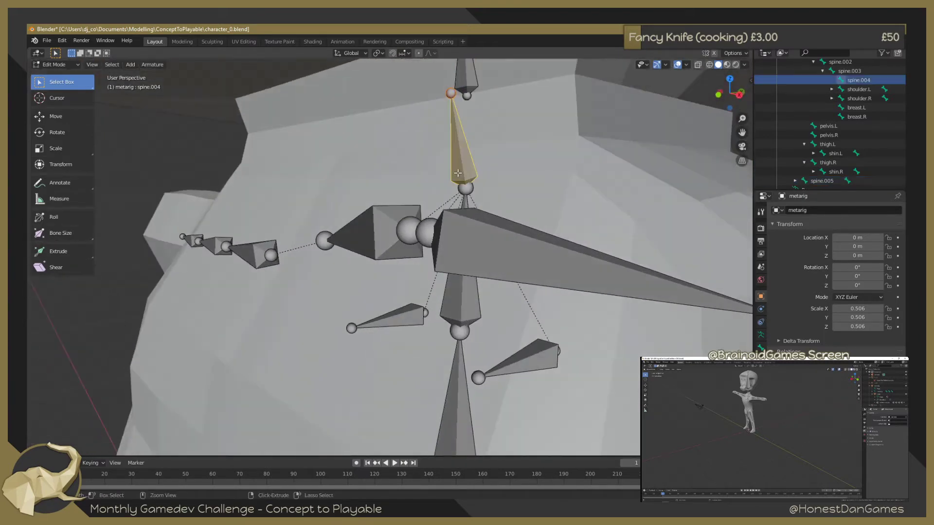
left_click(514, 156)
scroll(514, 155, "down", 1)
scroll(514, 155, "down", 1)
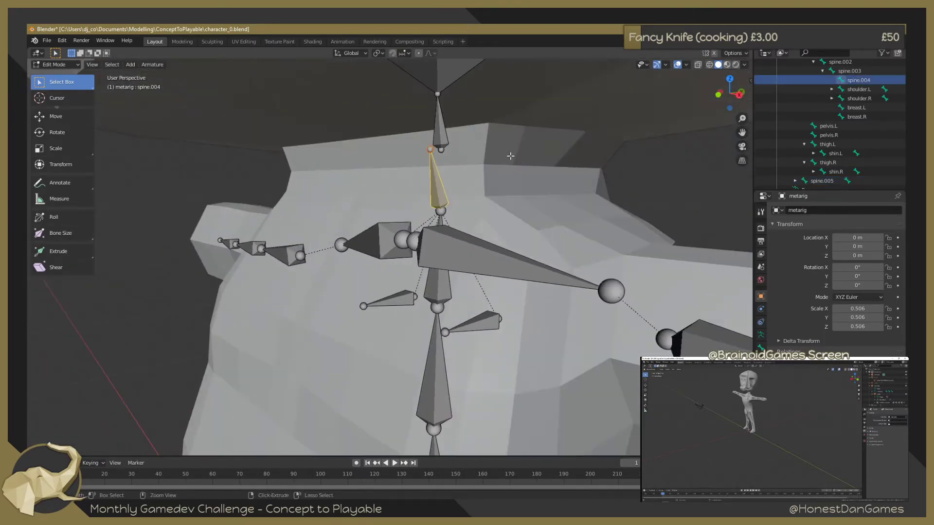
left_click(508, 154)
key("g")
left_click(506, 156)
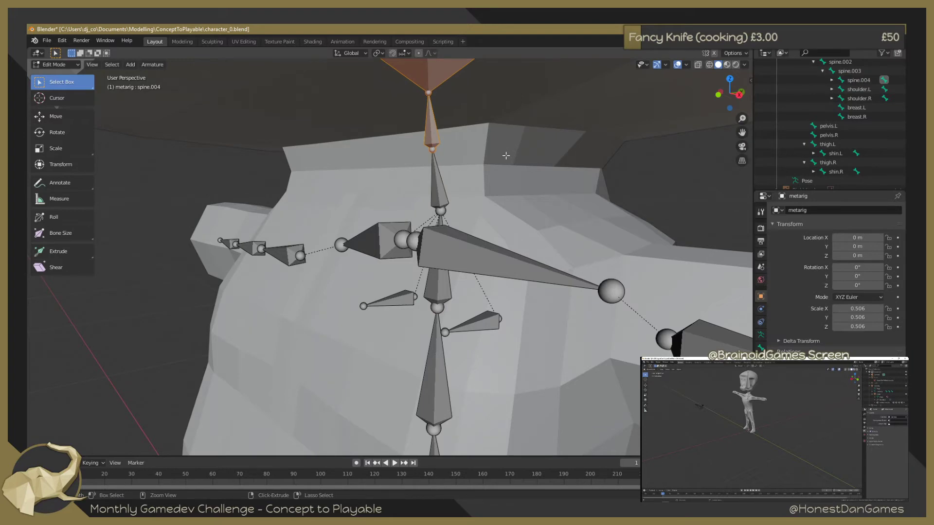
Move the spine.005 neck joint along Y so it meets the neck
middle_click_drag(503, 157, 438, 175)
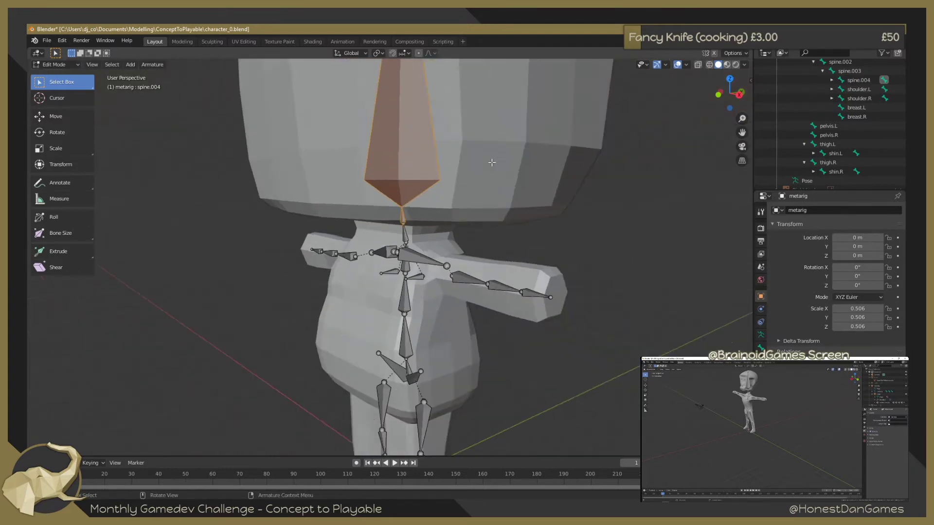
scroll(423, 175, "up", 3)
left_click(409, 176)
left_click(427, 189)
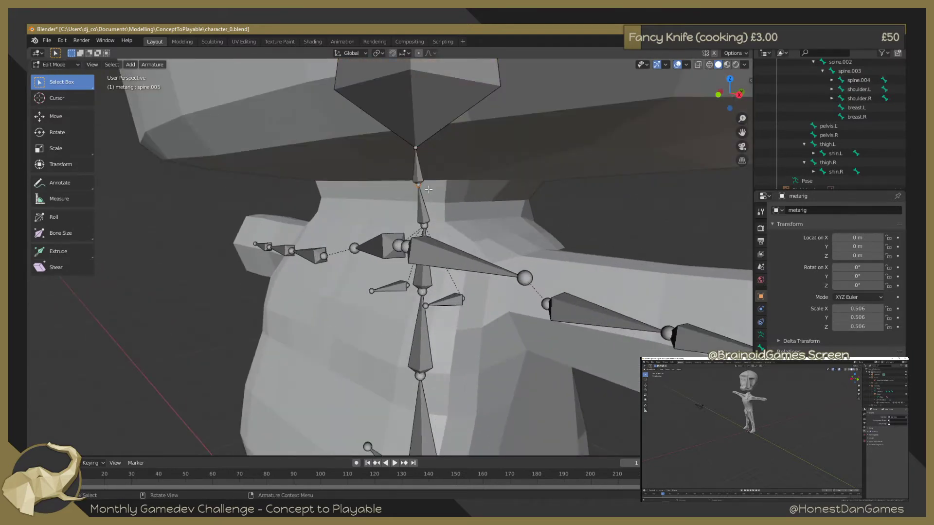
key("g")
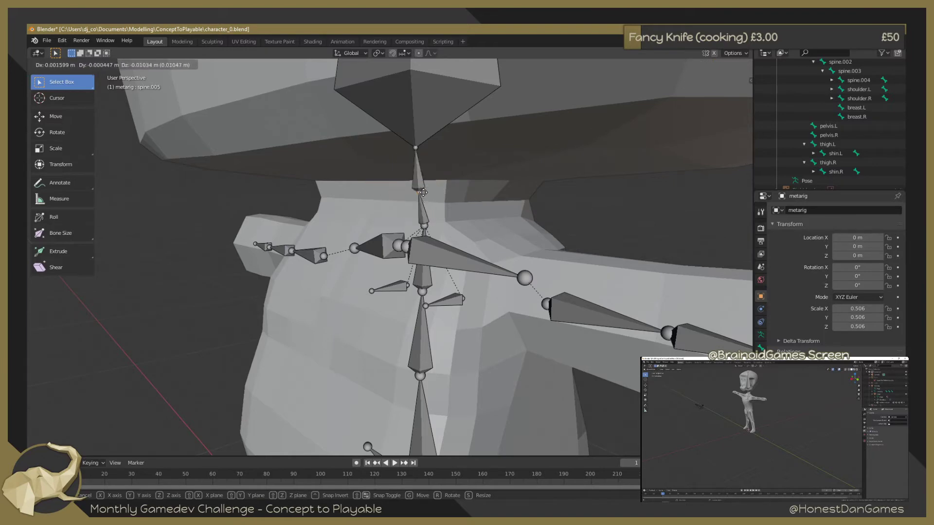
right_click(415, 189)
middle_click_drag(415, 189, 394, 181)
key("g")
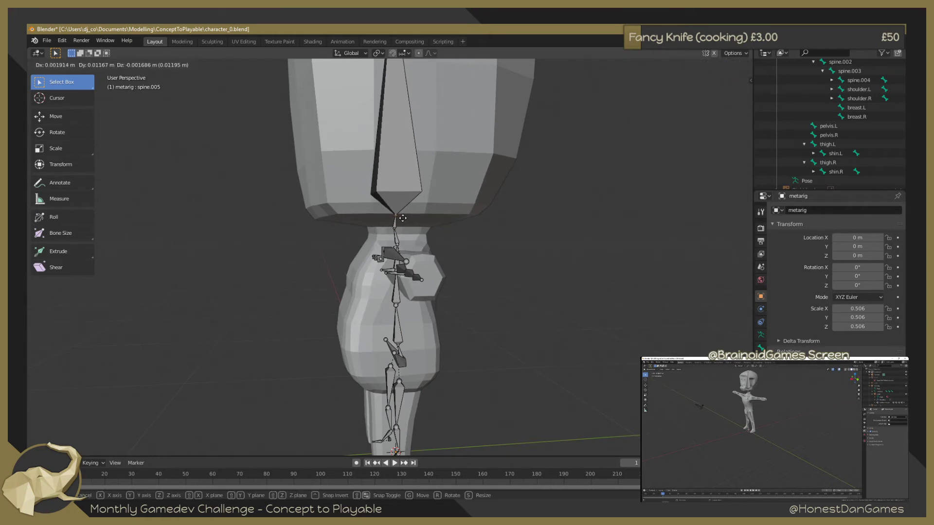
key("y")
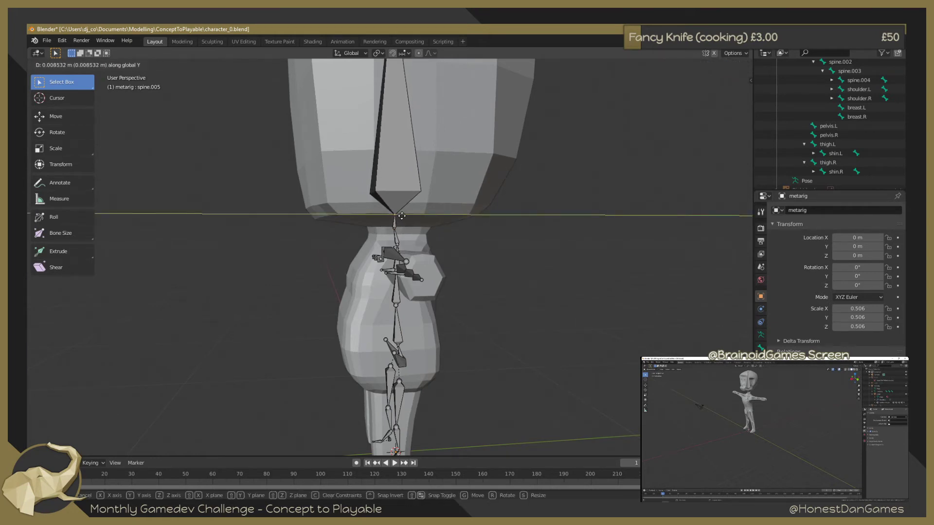
left_click(402, 216)
Shift another torso bone along Y into the body
middle_click_drag(402, 216, 444, 212)
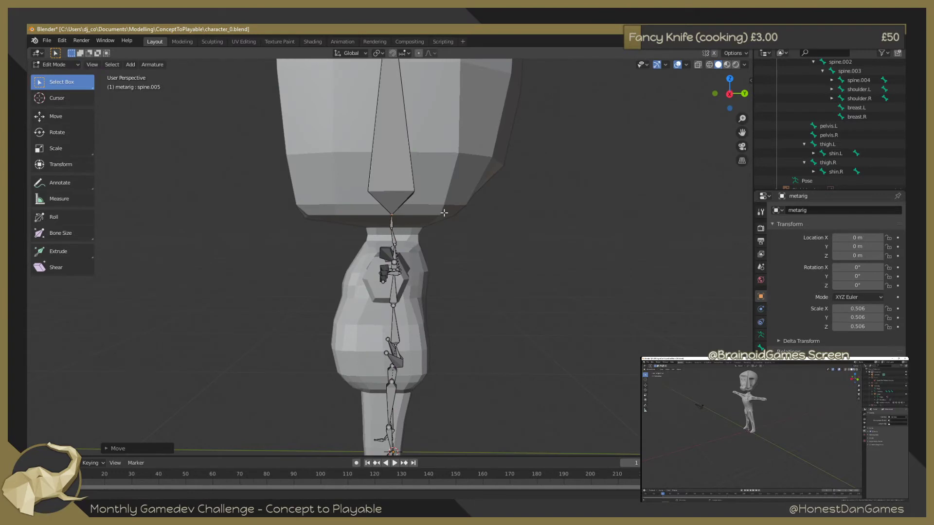
left_click(393, 229)
key("g")
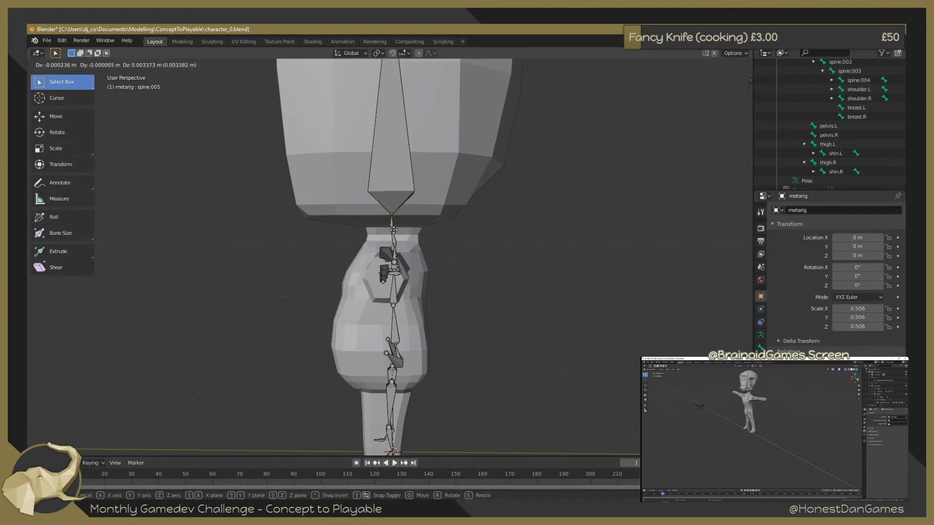
key("y")
right_click(397, 230)
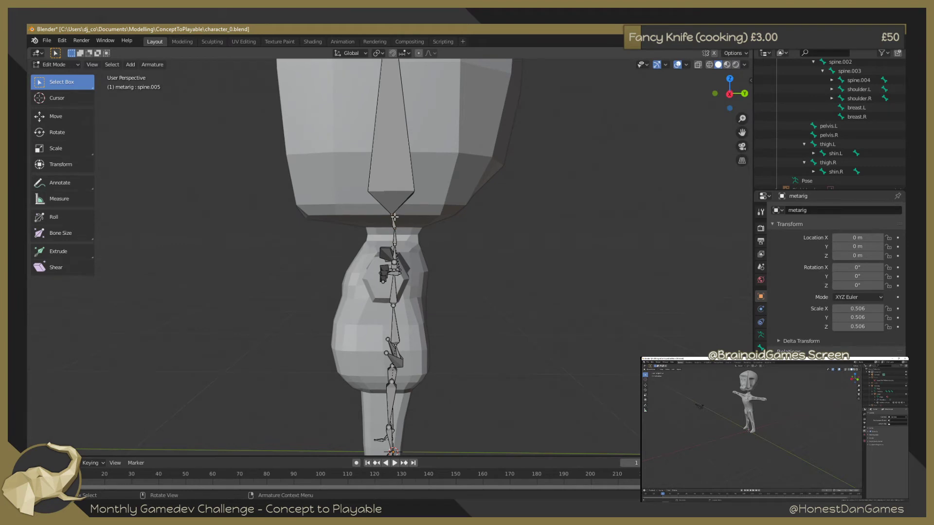
key("g")
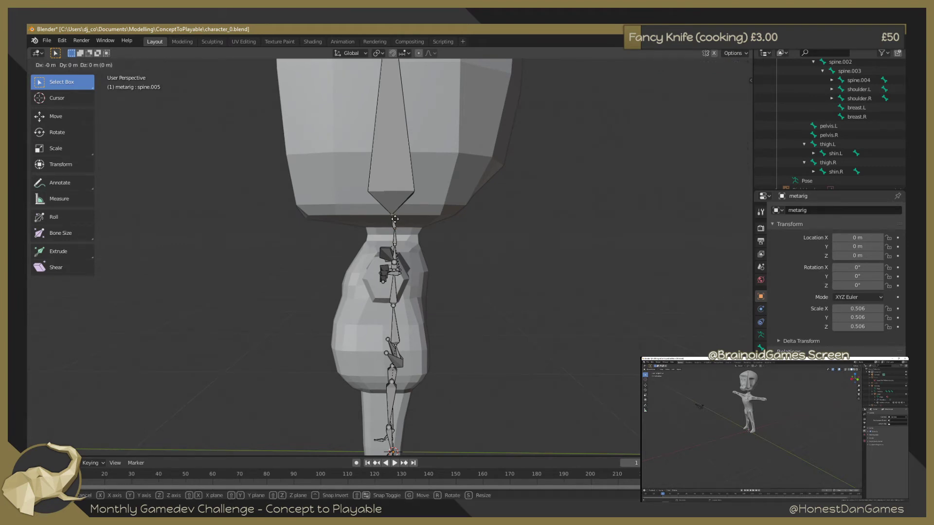
key("y")
left_click(396, 219)
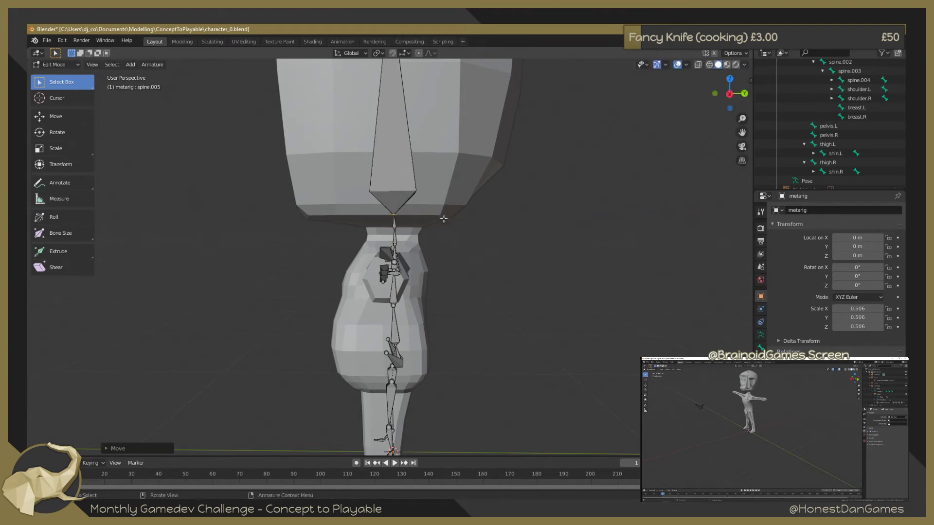
scroll(489, 238, "down", 2)
Lower one hip joint on the body and symmetrize the pelvis.R bone
mouse_move(479, 221)
middle_mouse_down()
mouse_move(506, 236)
mouse_move(591, 229)
mouse_move(531, 231)
middle_mouse_up()
scroll(461, 320, "up", 3)
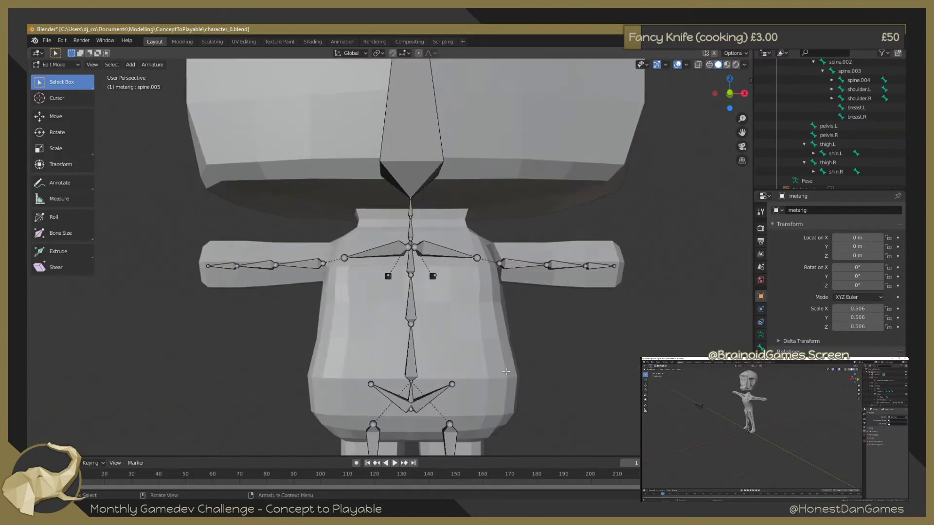
scroll(486, 341, "down", 1)
scroll(510, 308, "down", 2, "shift")
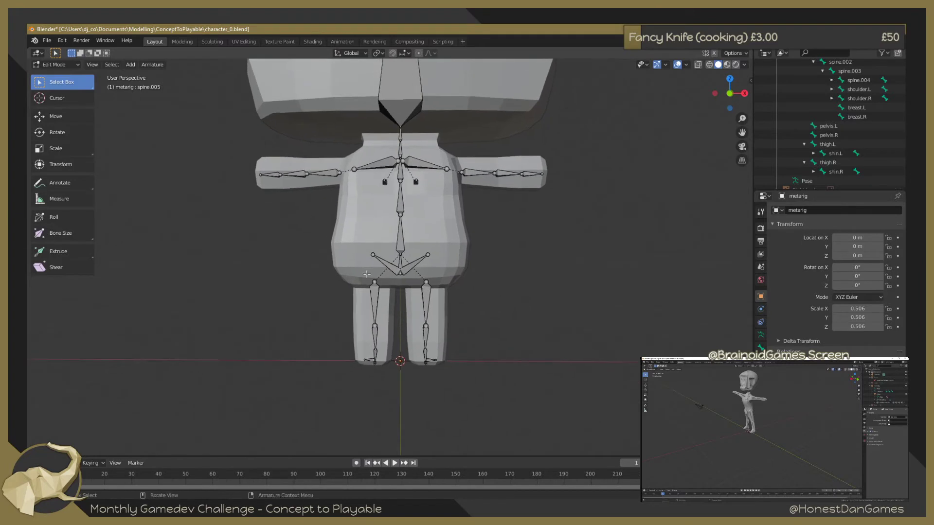
left_click_drag(363, 249, 378, 261)
scroll(429, 268, "up", 3)
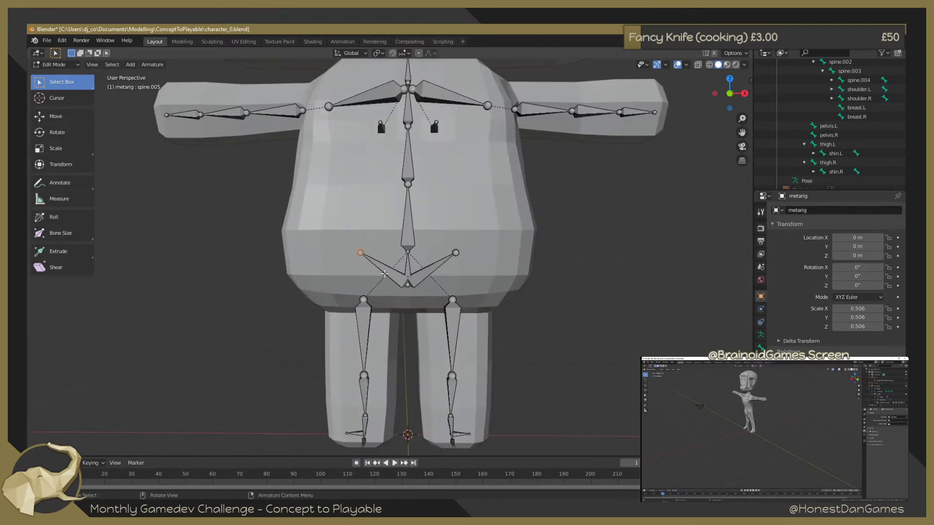
mouse_move(338, 245)
left_mouse_down()
mouse_move(384, 276)
mouse_move(369, 266)
left_mouse_up()
key("g")
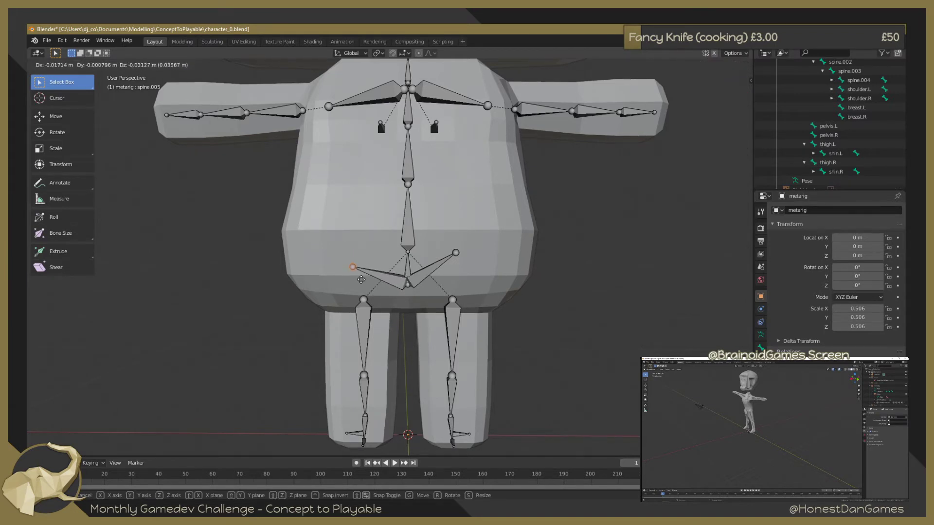
left_click(362, 278)
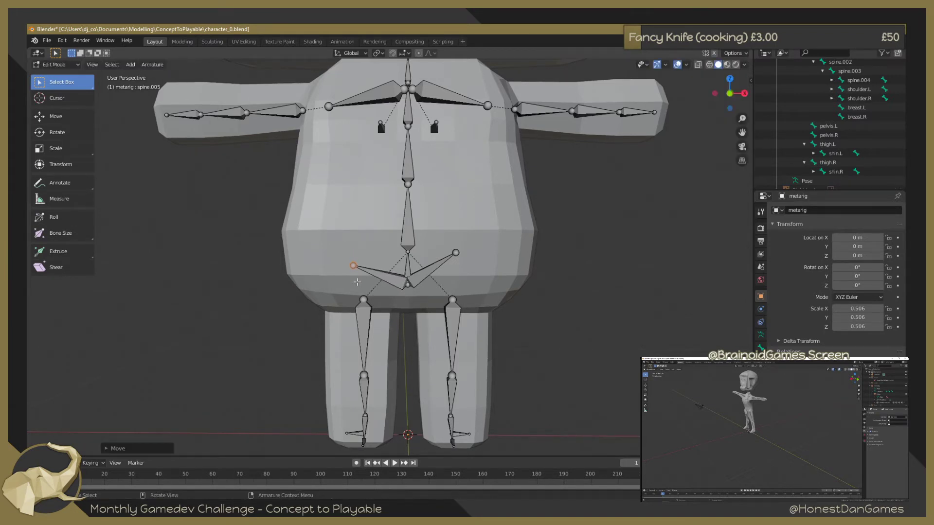
left_click(369, 274)
right_click(368, 274)
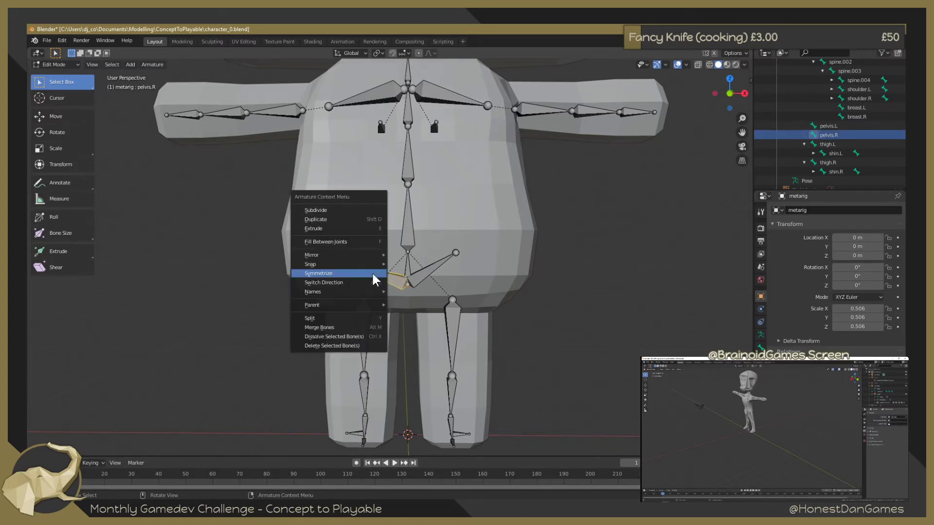
left_click(370, 274)
Shift the thigh, shin and foot bones along X to centre them in the leg
left_click(307, 287)
left_click_drag(338, 294, 389, 454)
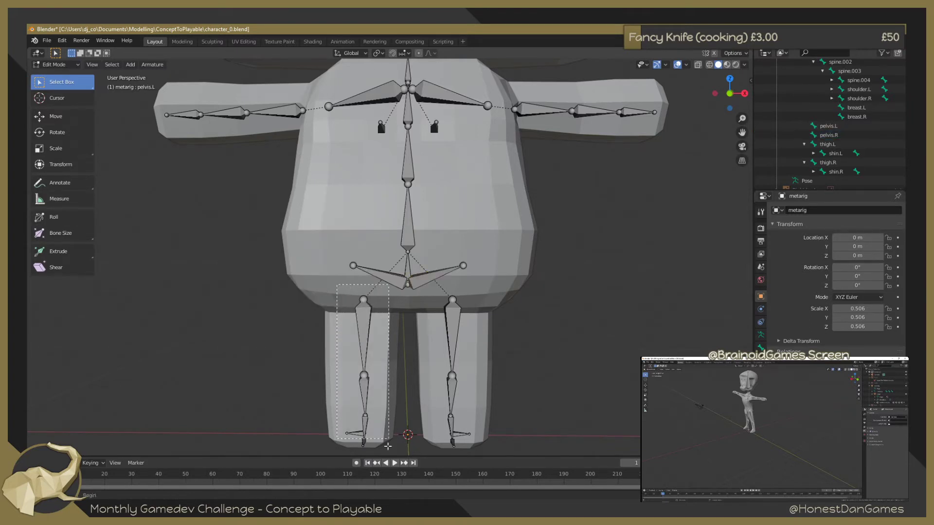
key("g")
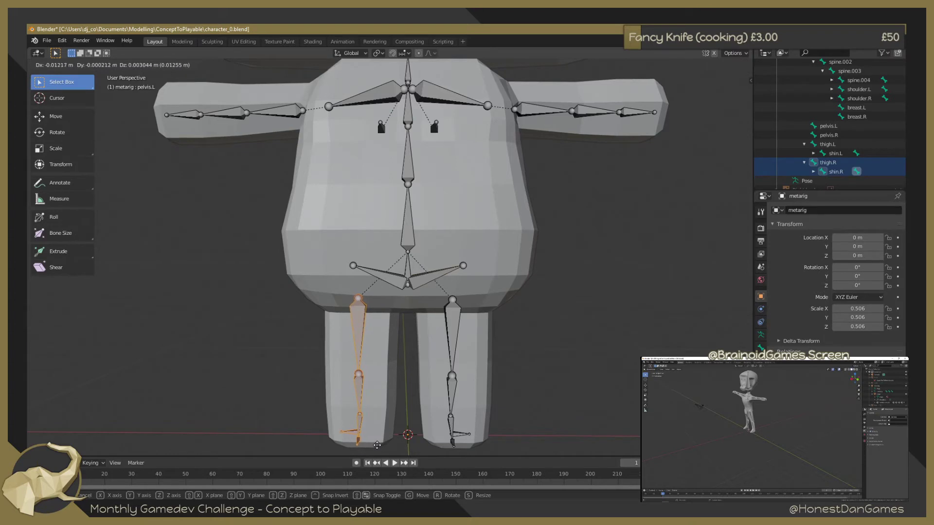
key("x")
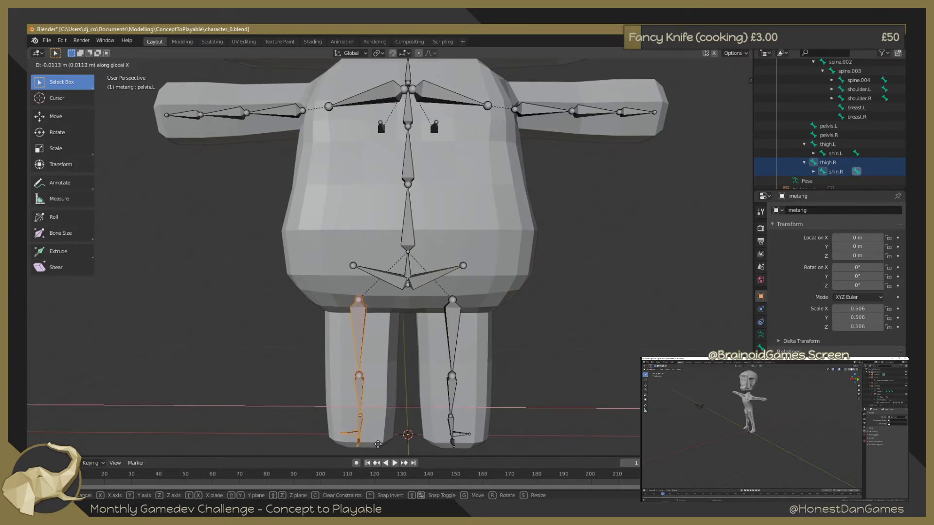
left_click(378, 444)
left_click(290, 419)
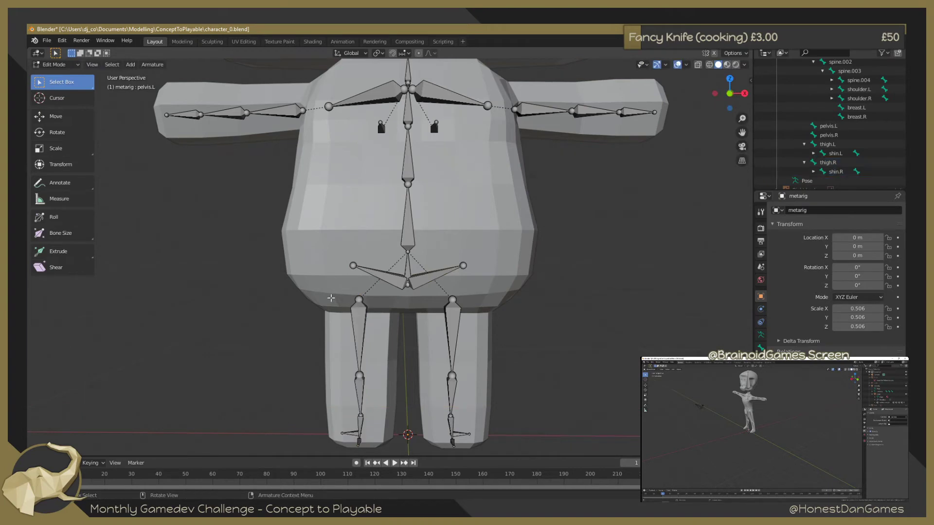
Symmetrize the leg bone chain to the other side
left_click_drag(330, 298, 386, 449)
right_click(362, 395)
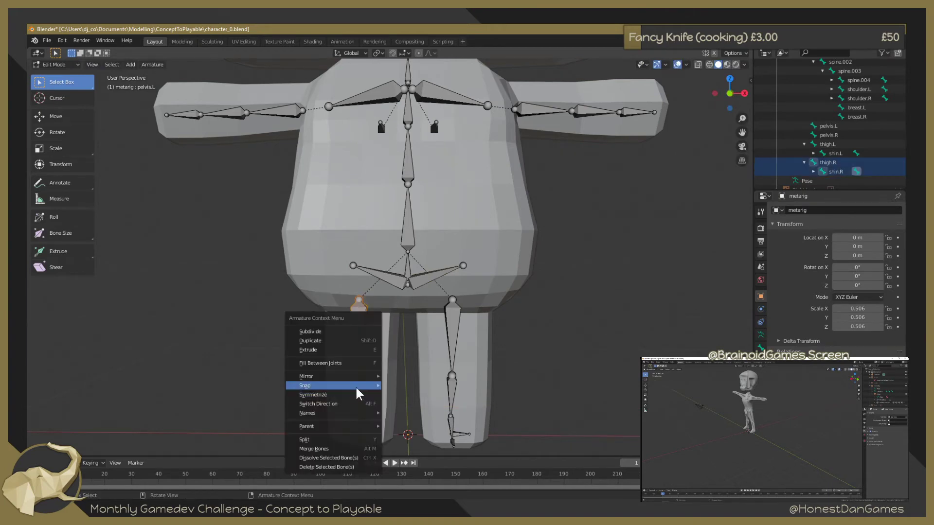
left_click(354, 392)
left_click(588, 326)
mouse_move(588, 326)
middle_mouse_down()
mouse_move(559, 255)
mouse_move(460, 260)
mouse_move(561, 271)
middle_mouse_up()
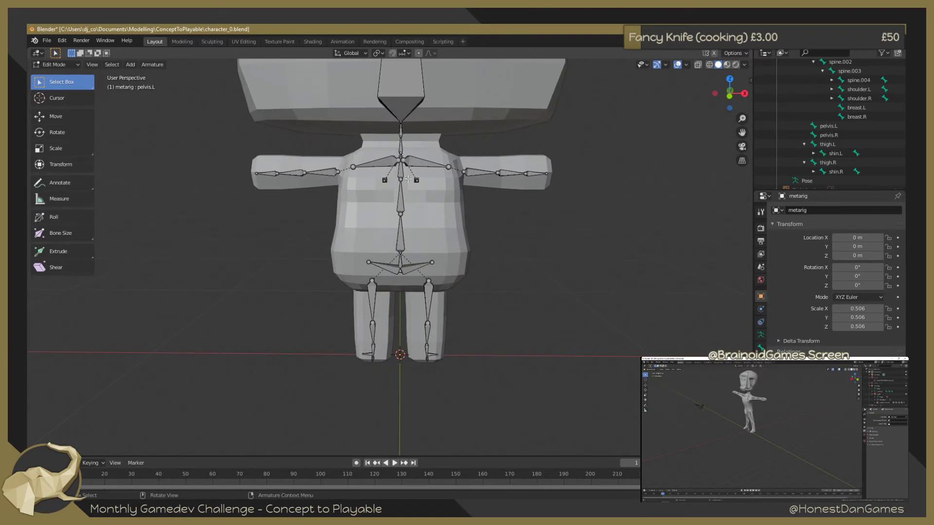
Move breast.L into the chest, excluding the Y axis, and symmetrize it to the other side
left_click(416, 180)
middle_click_drag(416, 179, 466, 209)
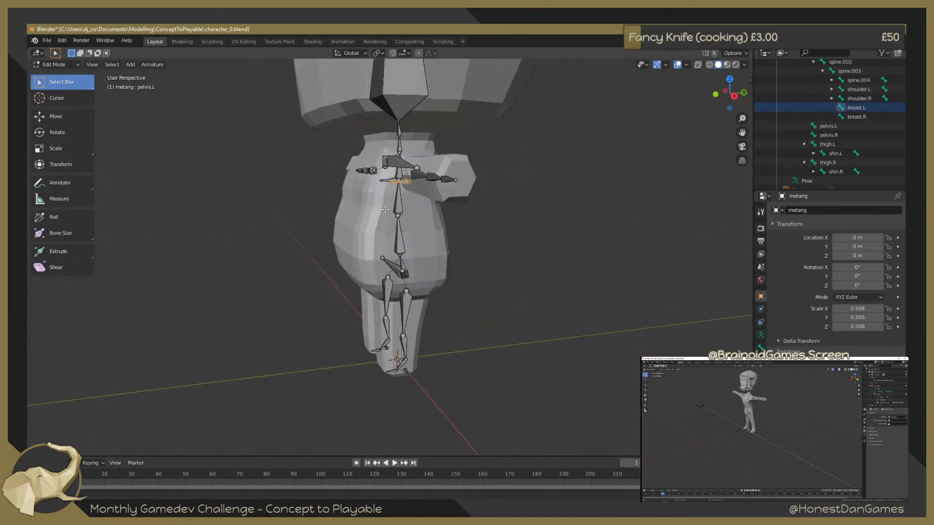
key("g")
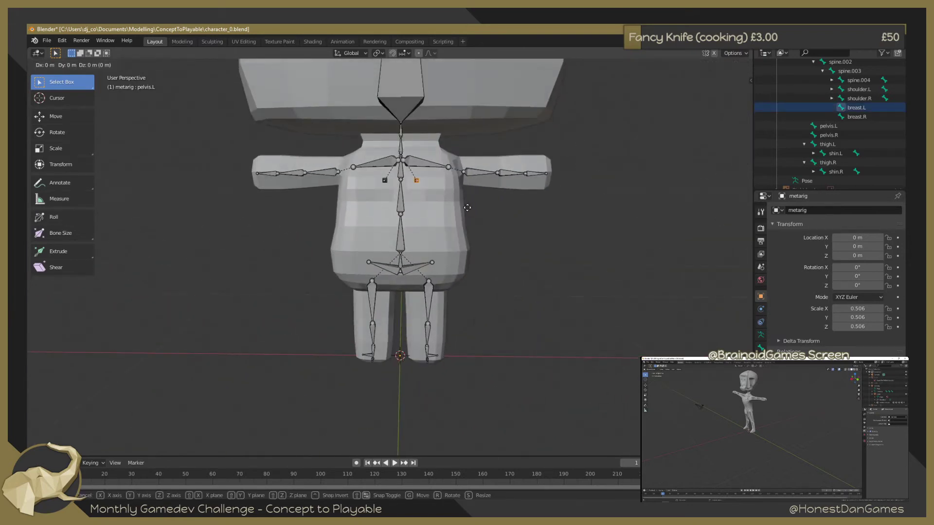
key("shift+y")
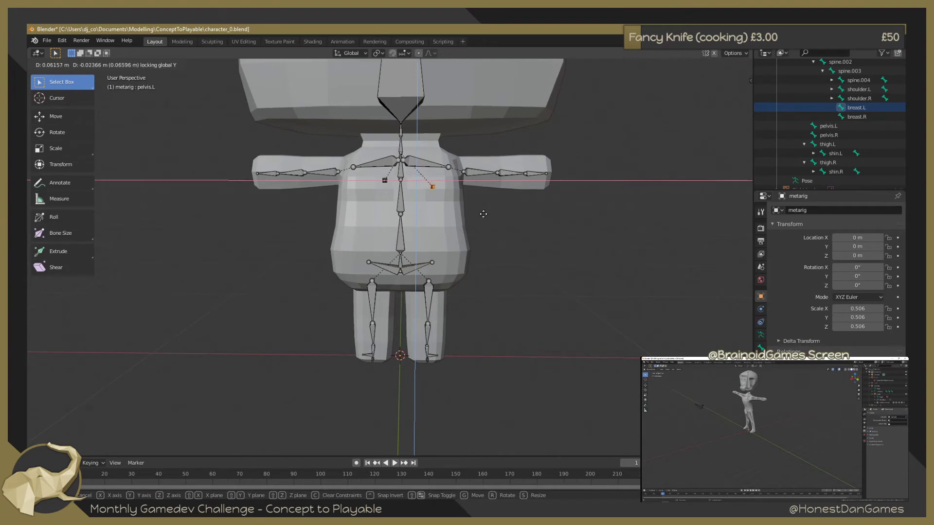
left_click(483, 213)
mouse_move(526, 215)
middle_mouse_down()
mouse_move(461, 220)
mouse_move(639, 237)
mouse_move(585, 233)
mouse_move(594, 226)
mouse_move(438, 241)
mouse_move(431, 230)
middle_mouse_up()
right_click(430, 189)
left_click(417, 189)
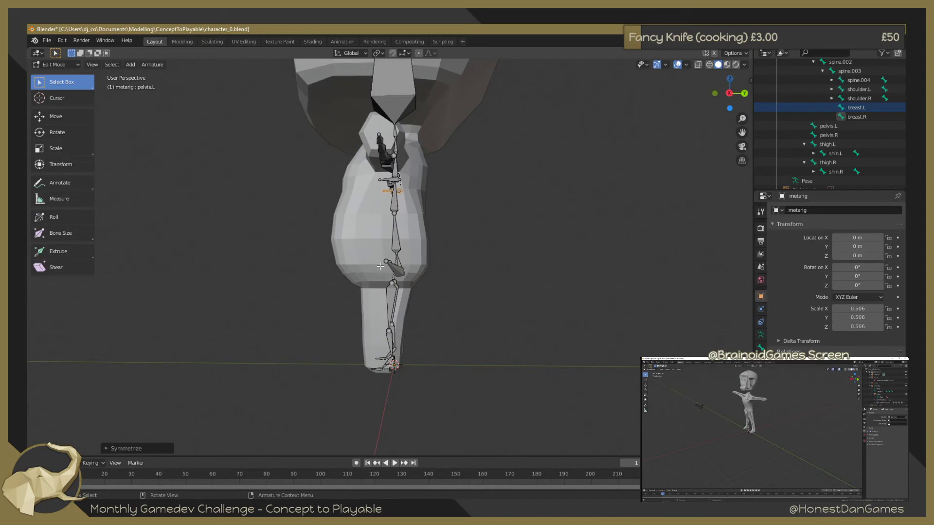
Box-select both pelvis bones, cancel a trial move, and orbit to a front view
key("b")
left_click_drag(414, 278, 414, 278)
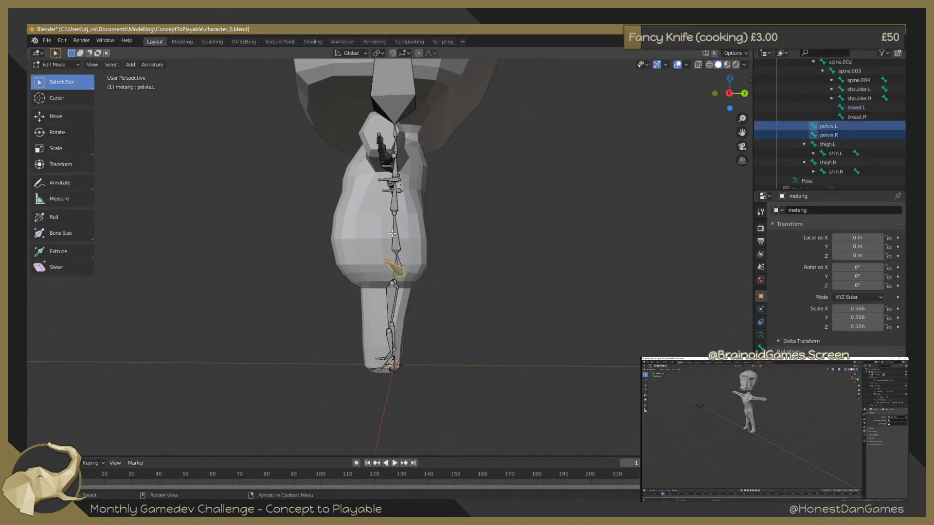
key("g")
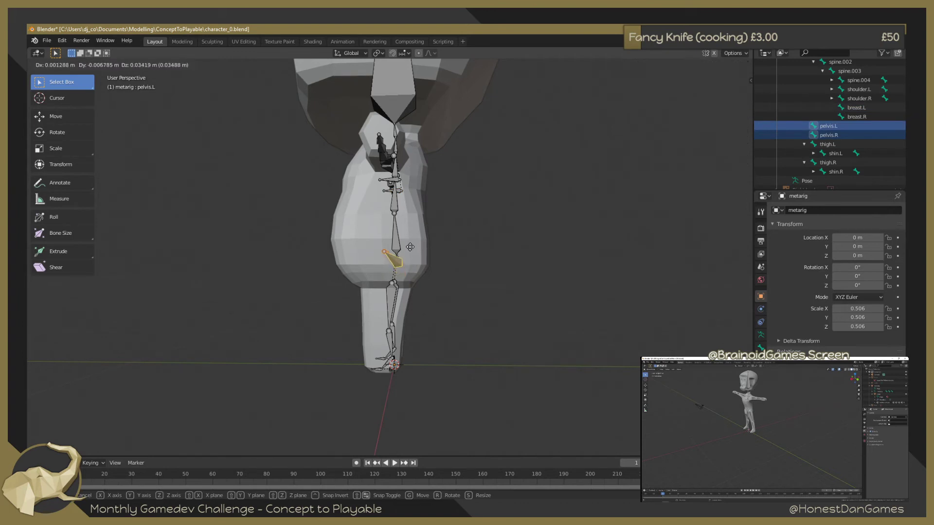
key("Escape")
middle_click_drag(410, 247, 571, 260)
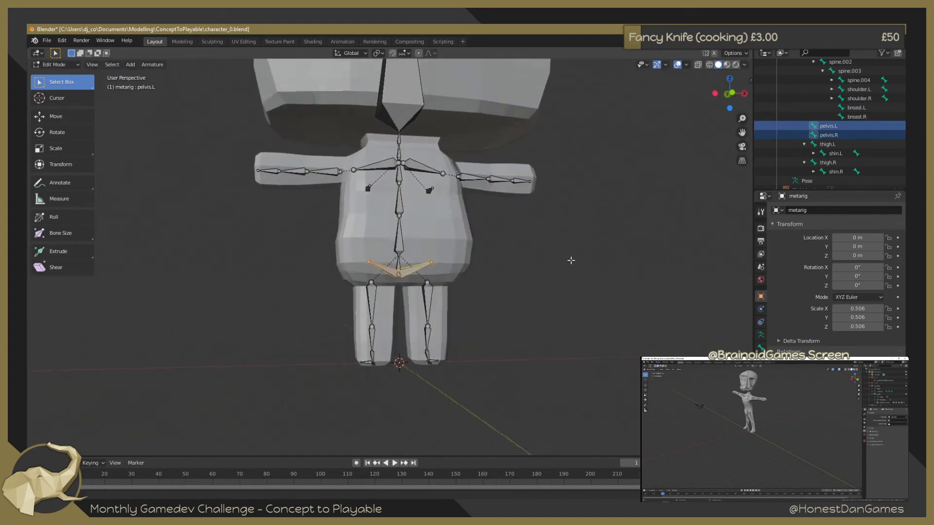
scroll(571, 261, "up", 1)
scroll(428, 278, "up", 2)
scroll(429, 279, "up", 2)
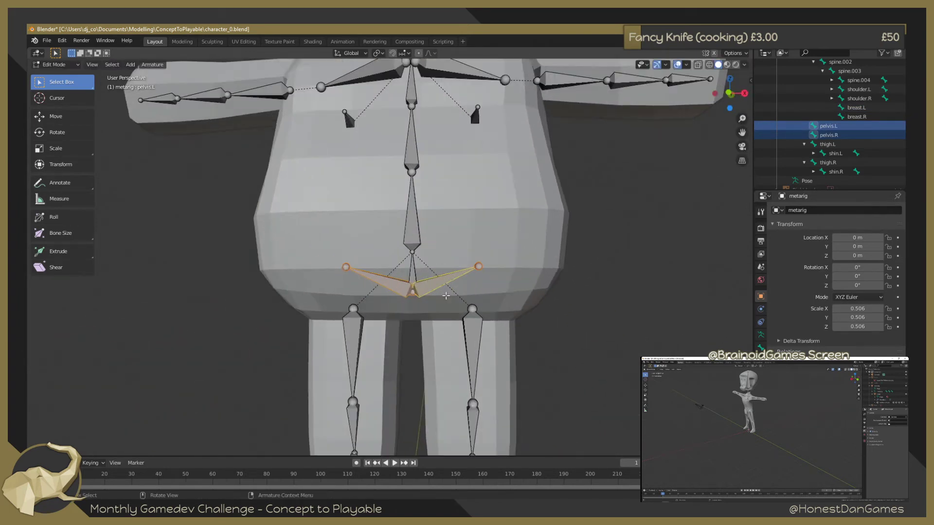
Reselect the pelvis bones from a side view
mouse_move(445, 295)
middle_mouse_down()
mouse_move(415, 249)
mouse_move(433, 246)
middle_mouse_up()
left_click(434, 250)
left_click_drag(369, 262, 382, 265)
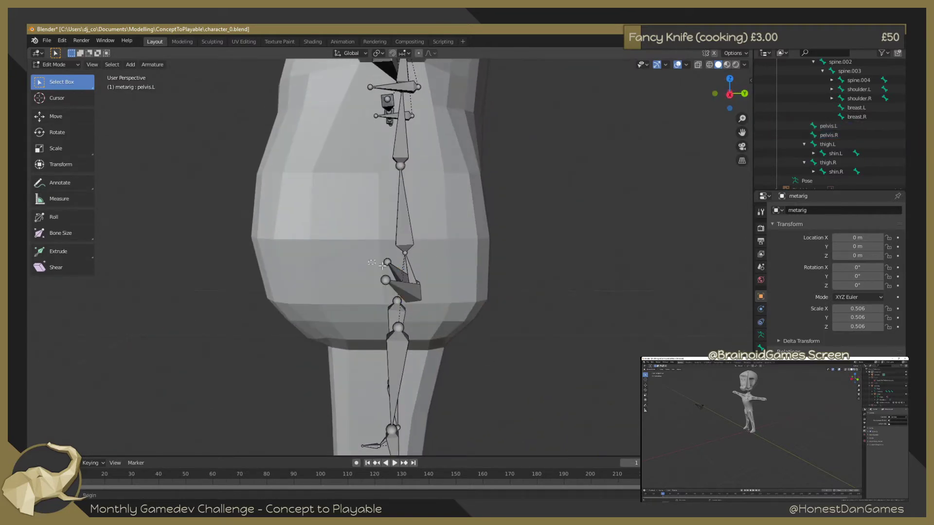
left_click_drag(437, 303, 437, 303)
mouse_move(457, 291)
middle_mouse_down()
mouse_move(405, 263)
mouse_move(453, 277)
middle_mouse_up()
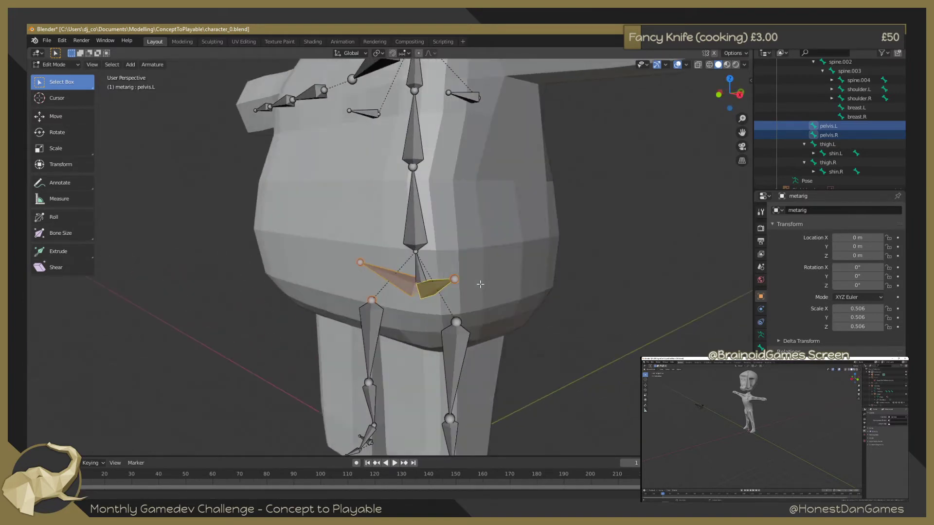
Nudge a pelvis tail joint along Y and symmetrize both pelvis bones
left_click(454, 279)
mouse_move(395, 262)
middle_mouse_down()
mouse_move(454, 274)
mouse_move(411, 267)
middle_mouse_up()
key("g")
key("y")
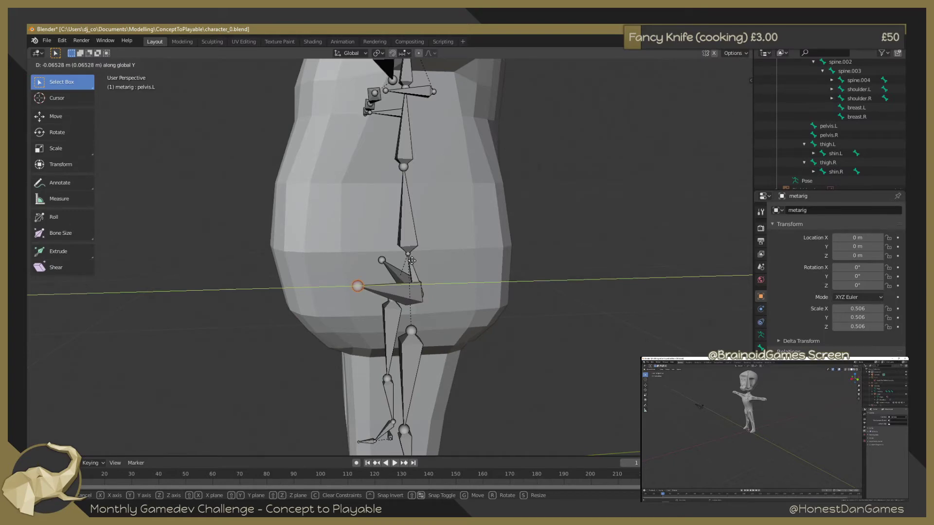
left_click(413, 260)
middle_click_drag(413, 260, 452, 266)
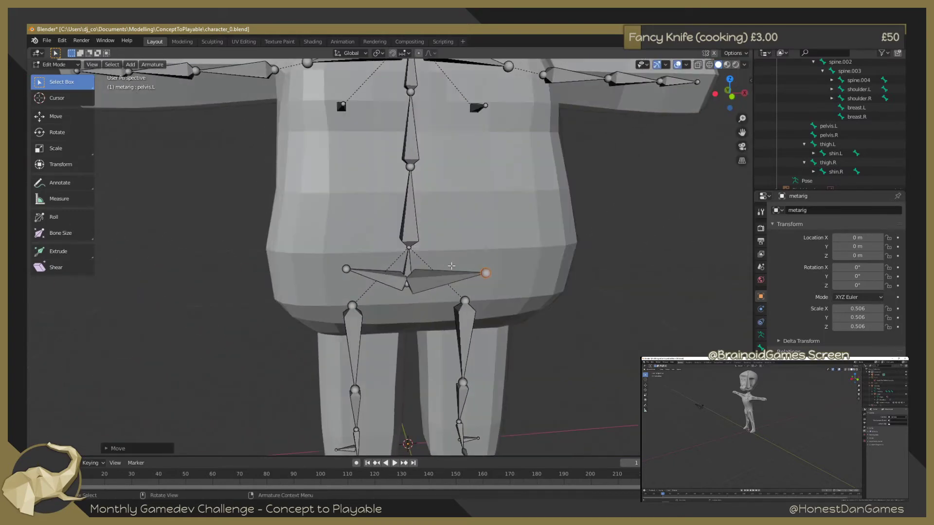
right_click(487, 277)
left_click(487, 274)
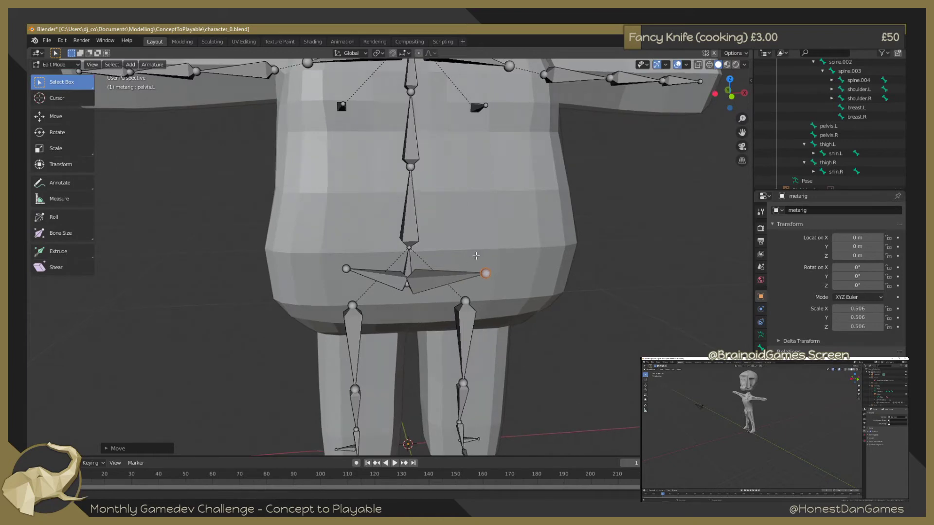
left_click(450, 276)
right_click(450, 275)
left_click(430, 271)
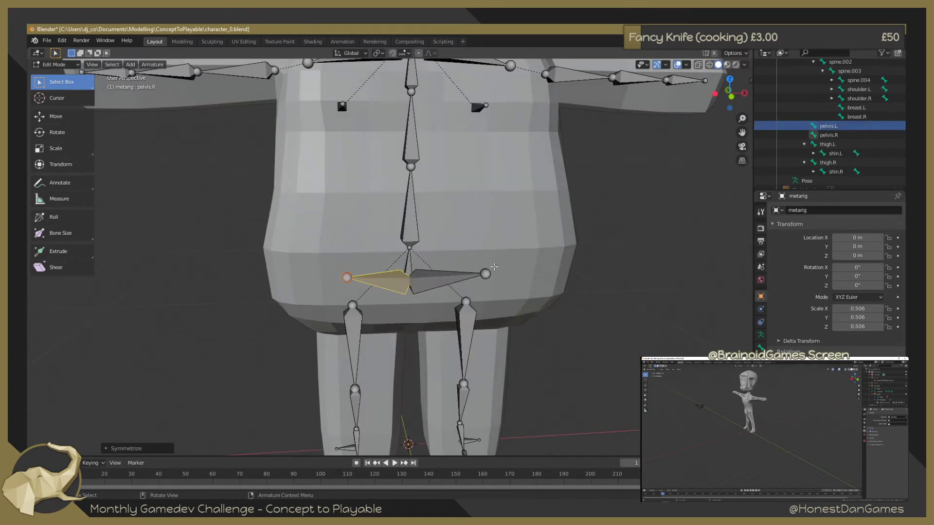
left_click(493, 267)
Check the rig's fit from a straight front view and save character_0.blend
mouse_move(494, 267)
middle_mouse_down()
mouse_move(305, 241)
mouse_move(500, 260)
middle_mouse_up()
scroll(499, 260, "down", 5)
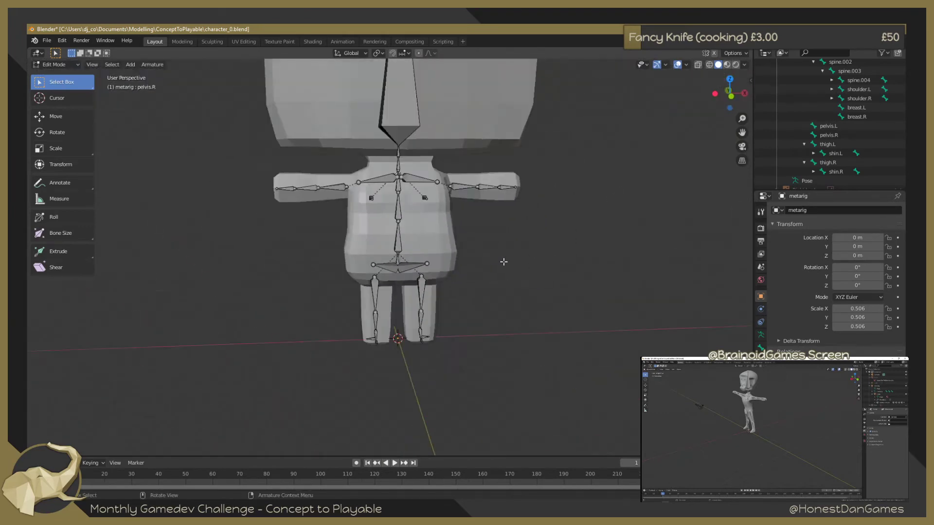
scroll(514, 255, "up", 3)
middle_click_drag(440, 276, 435, 275)
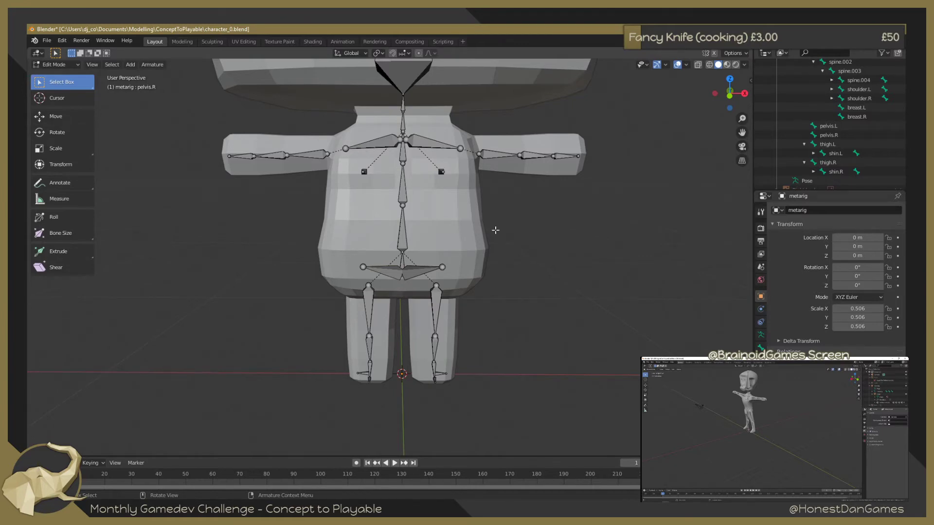
mouse_move(536, 195)
middle_mouse_down()
mouse_move(525, 233)
mouse_move(542, 184)
middle_mouse_up()
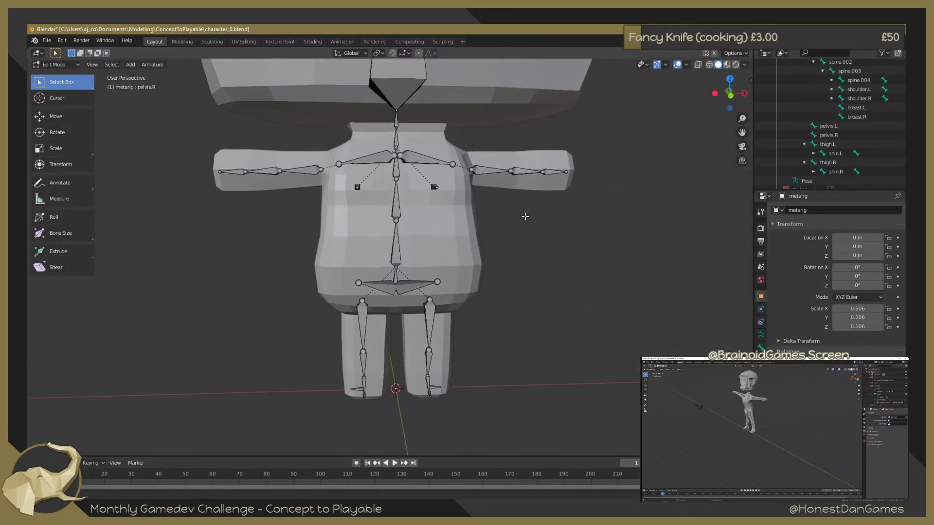
scroll(526, 212, "up", 2)
mouse_move(508, 244)
middle_mouse_down()
mouse_move(513, 236)
mouse_move(446, 199)
middle_mouse_up()
scroll(514, 246, "down", 3)
scroll(513, 246, "down", 3)
scroll(504, 250, "up", 2)
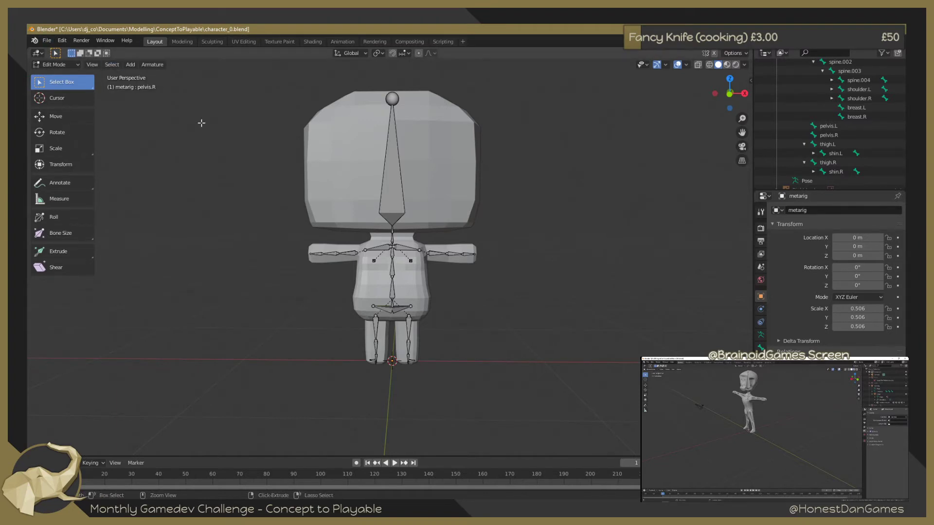
key("ctrl+s")
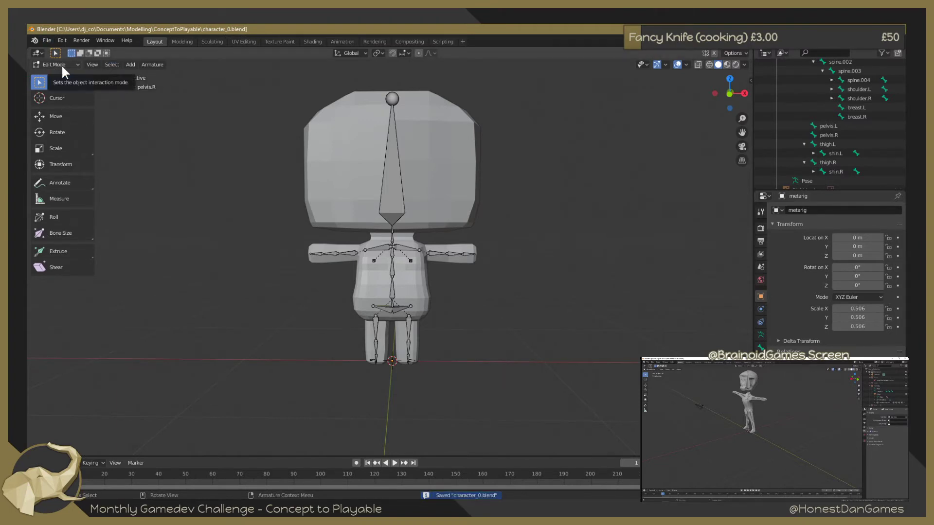
In Object Mode, parent CharacterBody to the metarig with automatic weights
key("Tab")
scroll(807, 68, "up", 5)
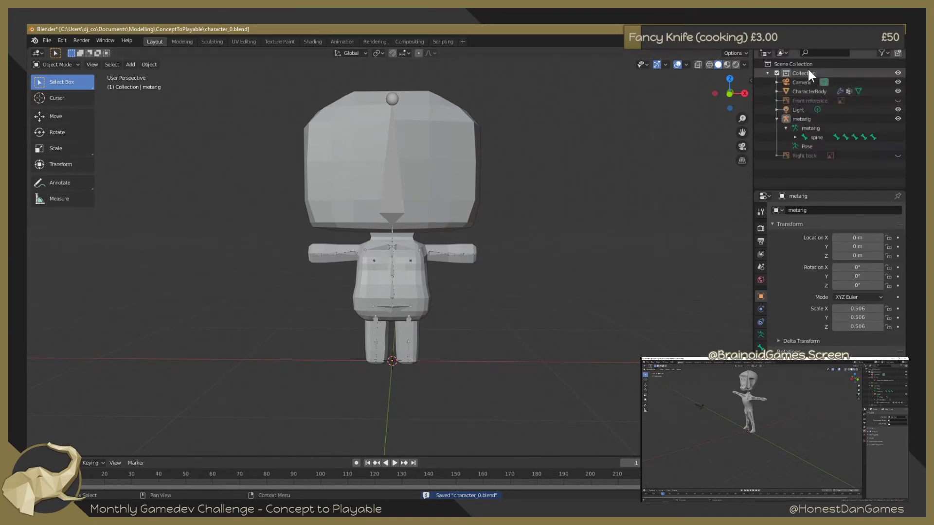
left_click(805, 93)
left_click(776, 119)
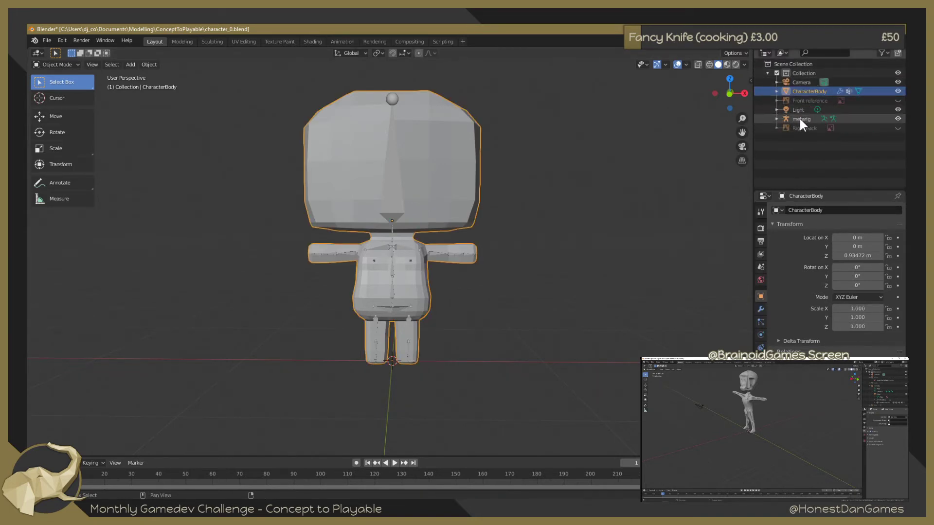
left_click(799, 118, "ctrl")
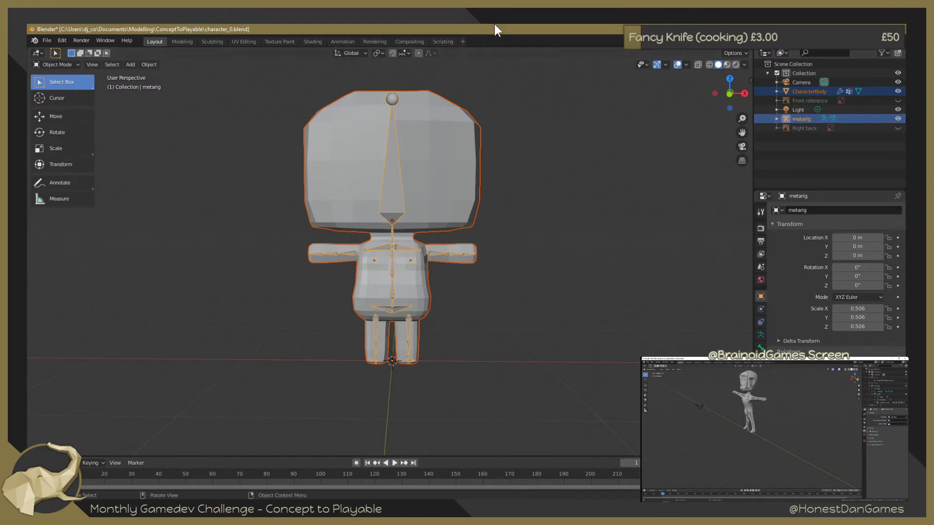
key("ctrl+p")
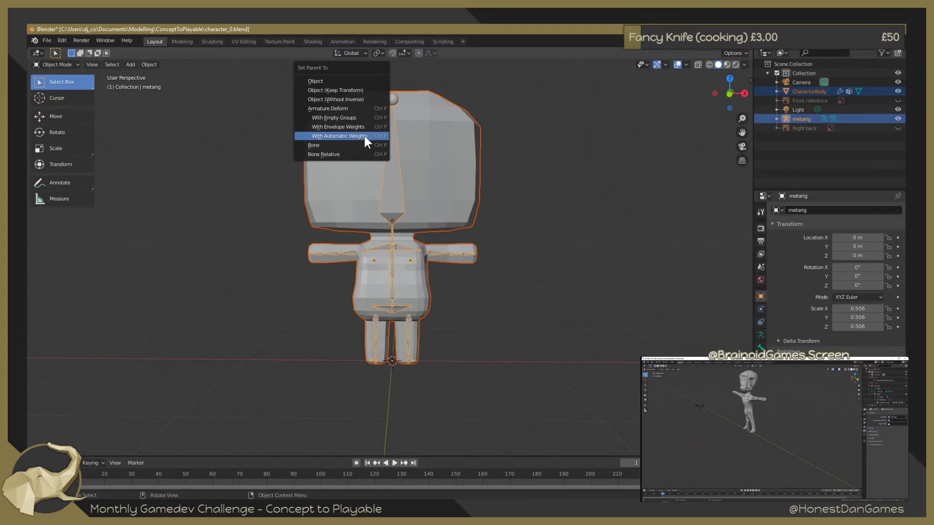
left_click(364, 136)
Confirm CharacterBody is under the metarig, select only the rig, and open the mode menu
left_click(775, 108)
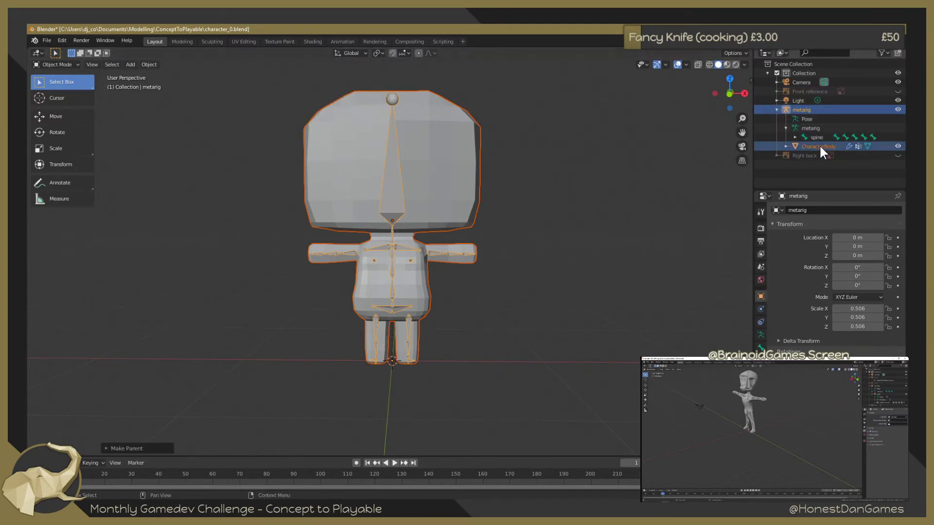
left_click(805, 109)
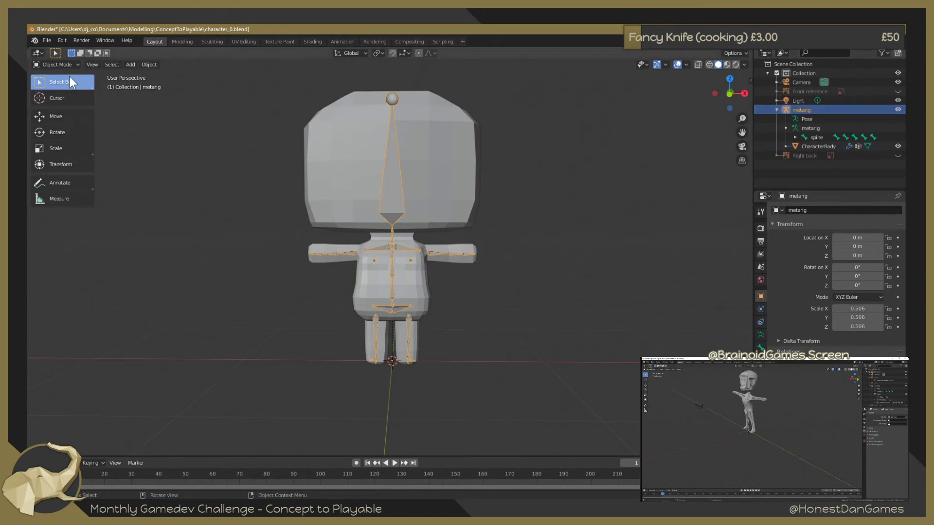
left_click(74, 64)
left_click(66, 93)
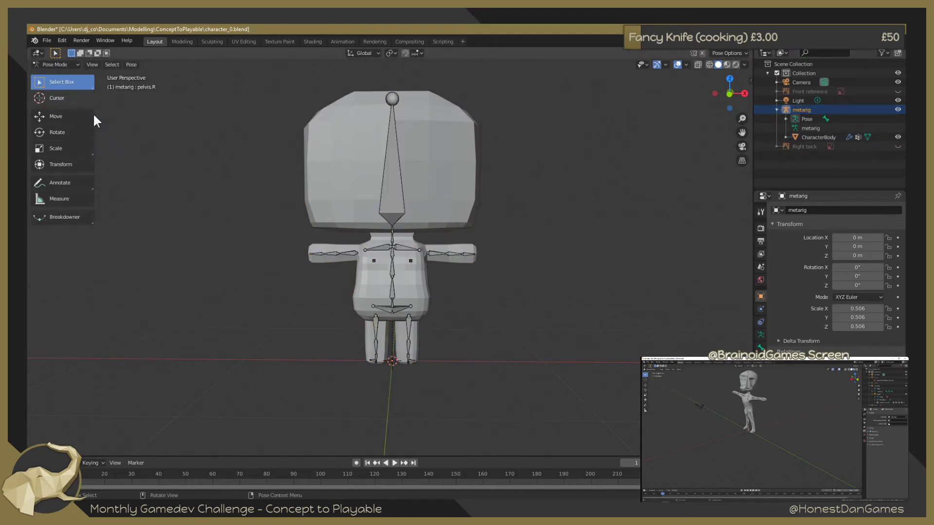
scroll(225, 168, "down", 2)
scroll(223, 175, "down", 1)
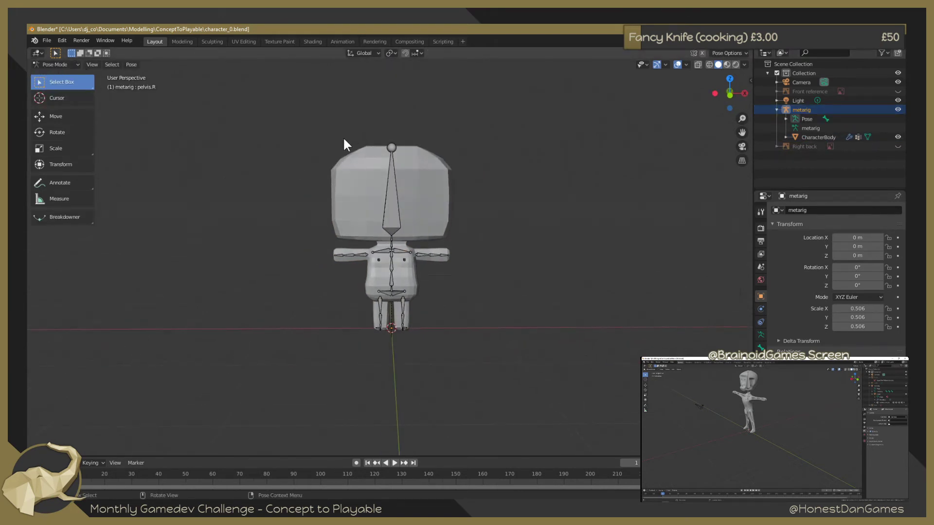
left_click(421, 254)
mouse_move(483, 261)
middle_mouse_down()
mouse_move(472, 248)
mouse_move(474, 270)
middle_mouse_up()
left_click_drag(418, 250, 417, 250)
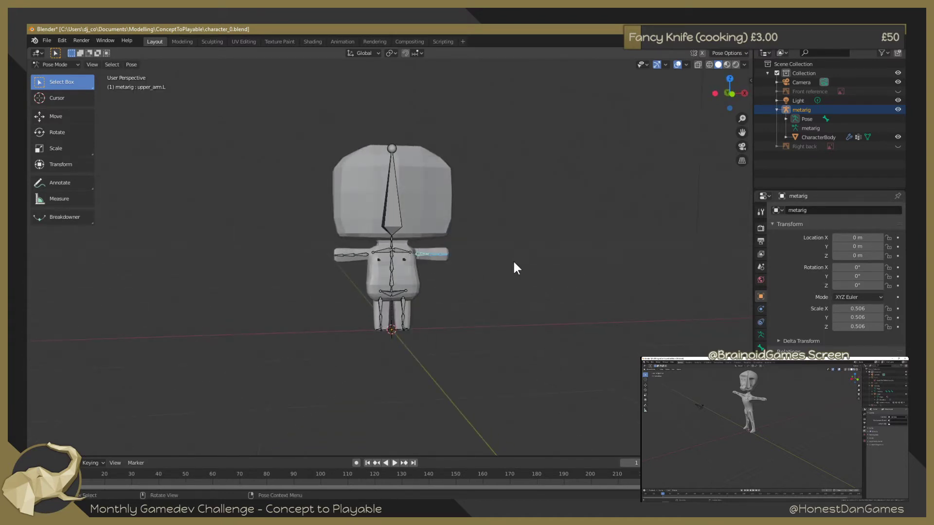
middle_click_drag(512, 260, 488, 259)
key("r")
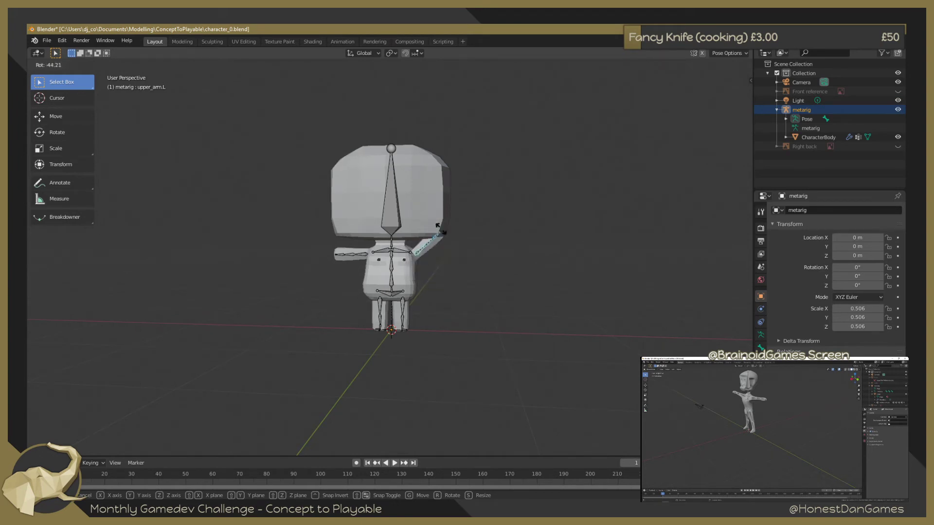
key("Escape")
middle_click_drag(434, 287, 445, 264)
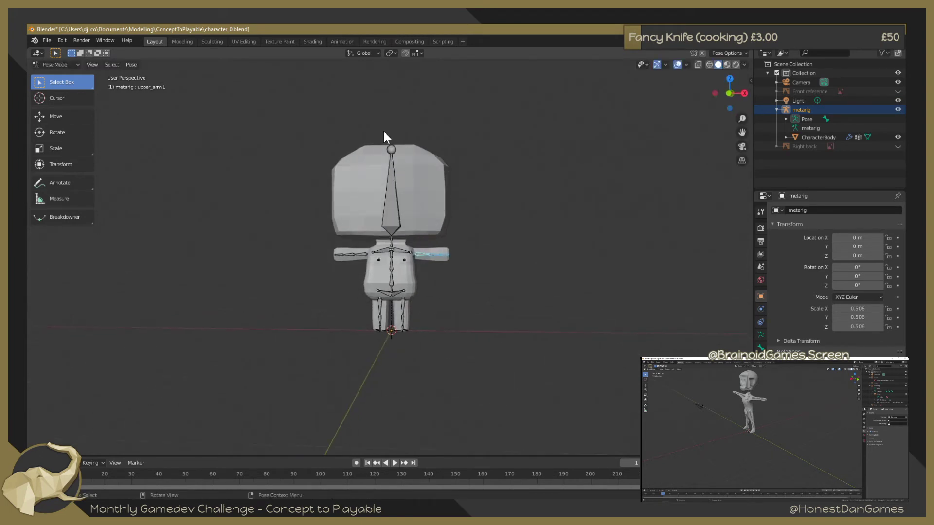
left_click(410, 225)
middle_click_drag(524, 210, 479, 208)
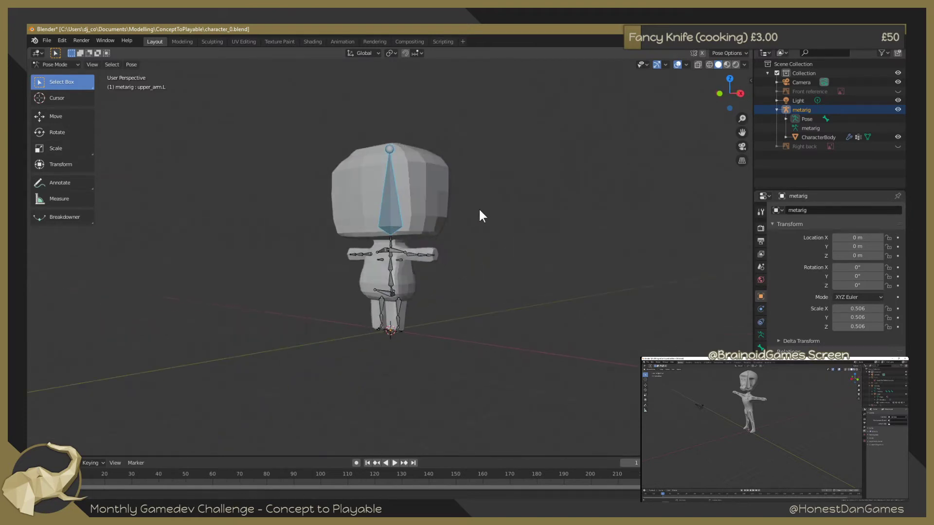
key("r")
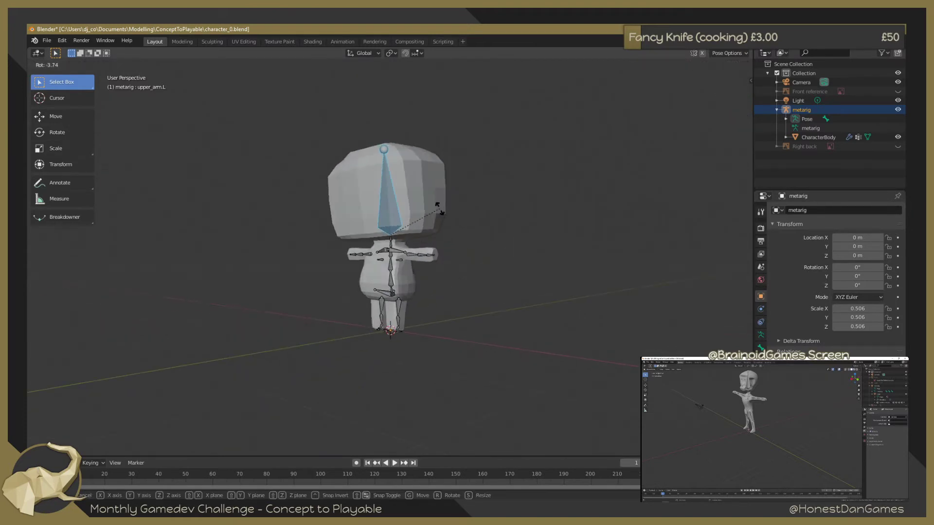
key("y")
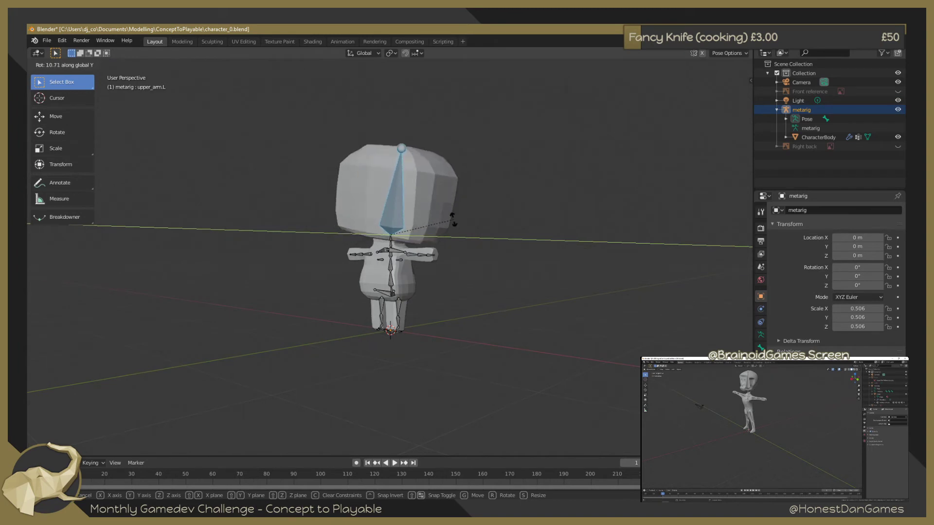
key("x")
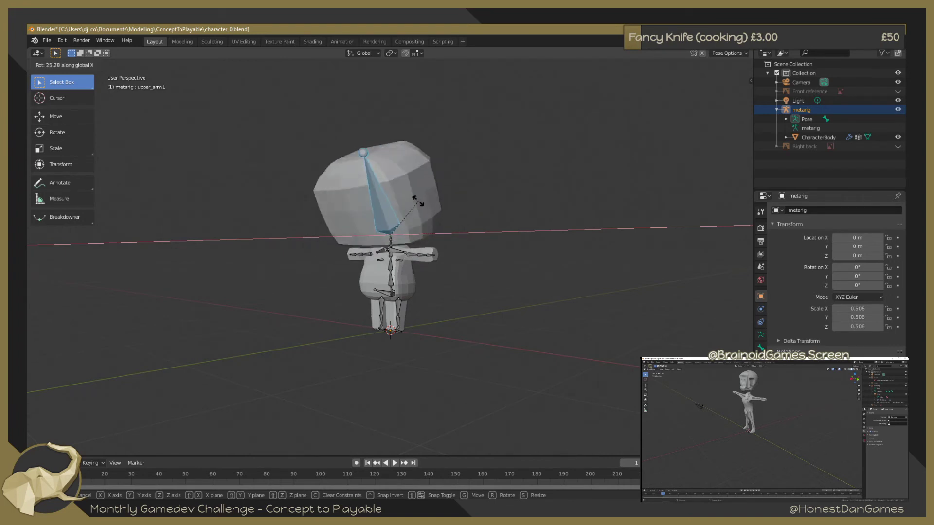
key("x")
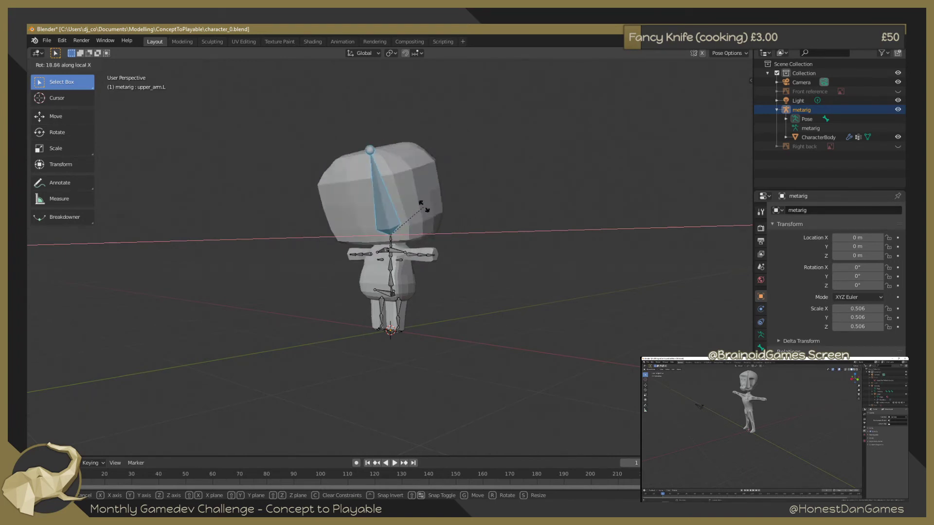
key("Escape")
mouse_move(467, 245)
middle_mouse_down()
mouse_move(533, 235)
mouse_move(502, 262)
middle_mouse_up()
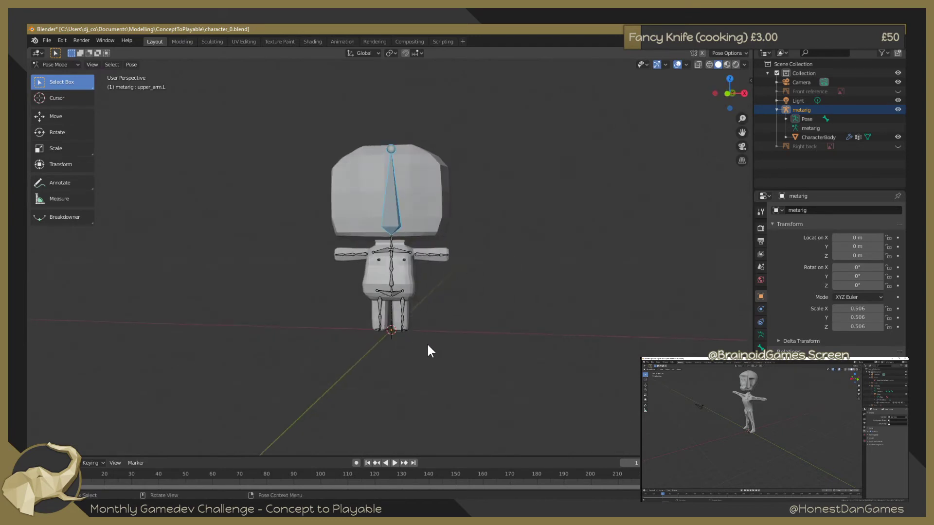
left_click_drag(394, 298, 395, 299)
middle_click_drag(457, 301, 378, 303)
key("r")
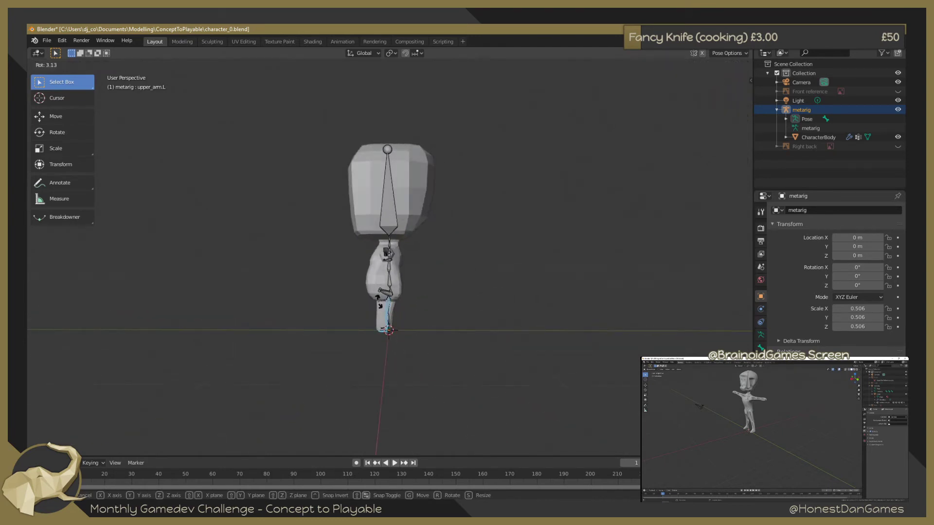
key("x")
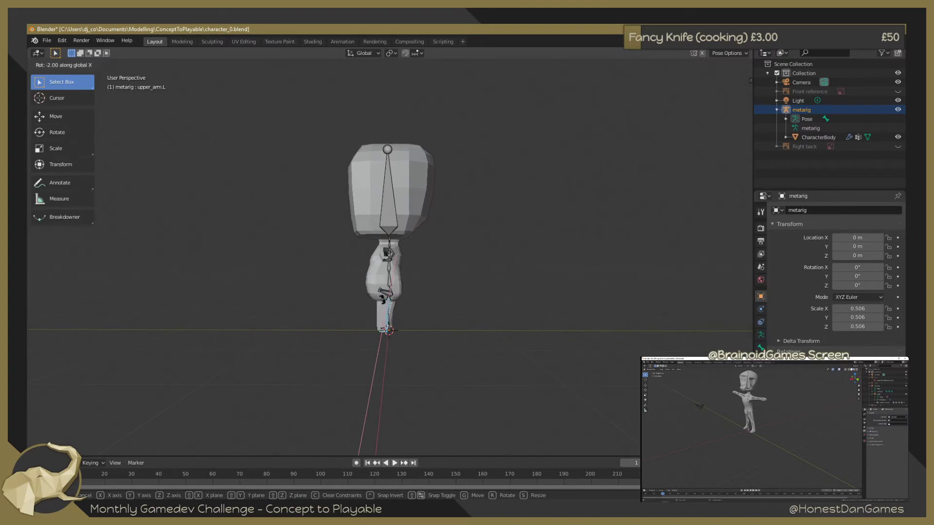
key("Escape")
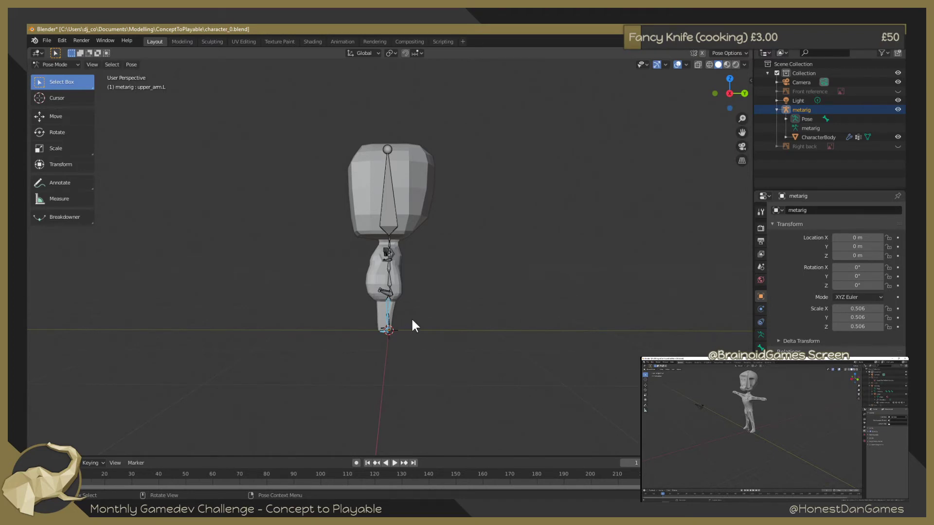
scroll(389, 313, "up", 2)
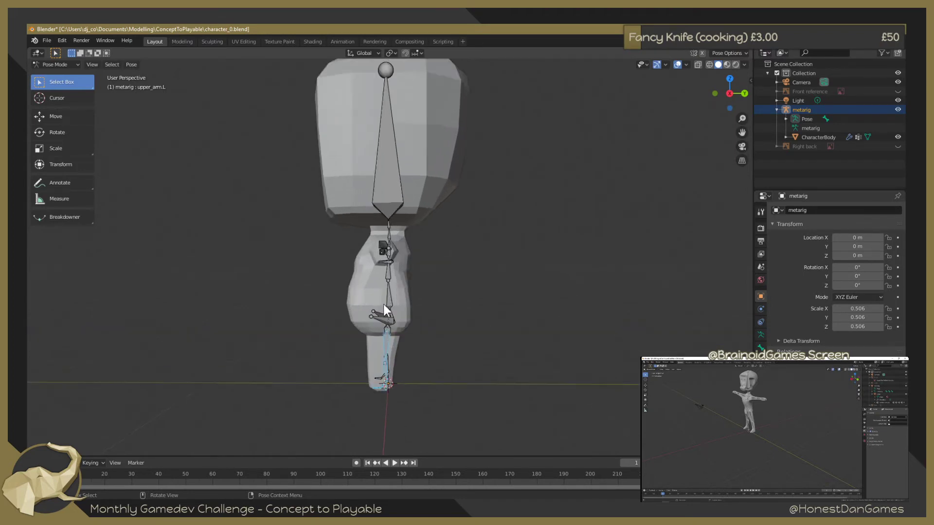
scroll(418, 340, "up", 2)
scroll(434, 316, "up", 2)
scroll(408, 282, "up", 1)
scroll(389, 267, "up", 1)
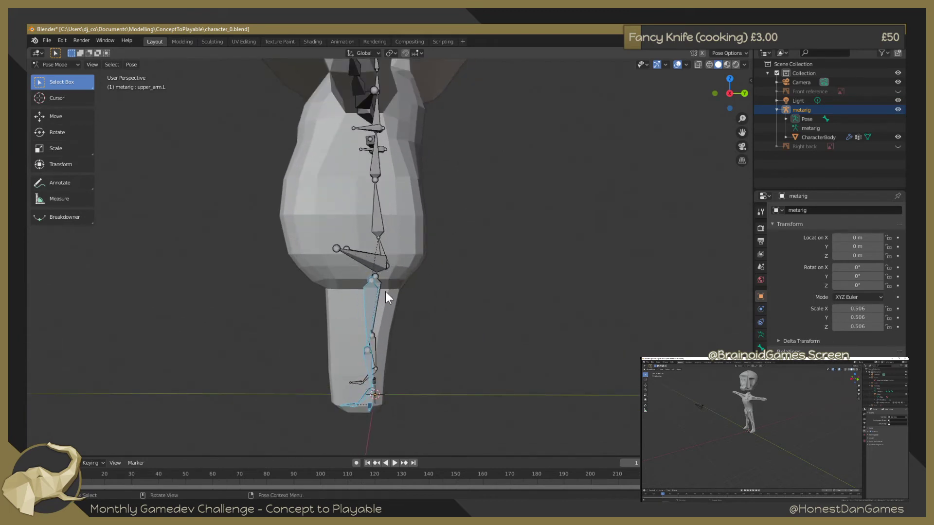
key("r")
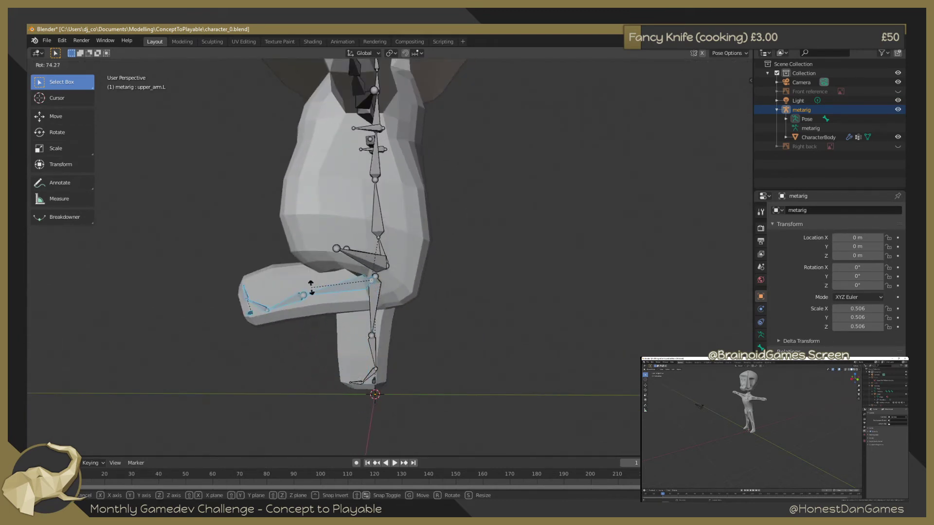
right_click(364, 305)
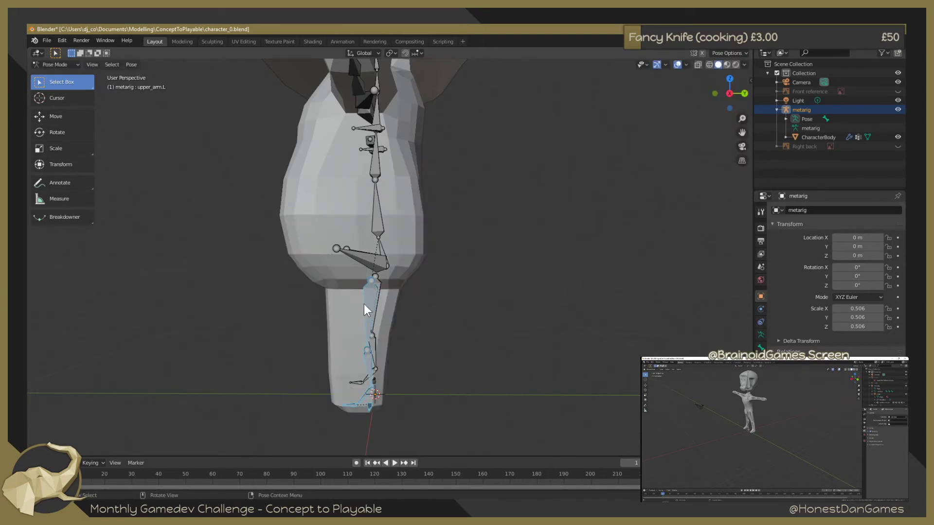
scroll(375, 296, "down", 2)
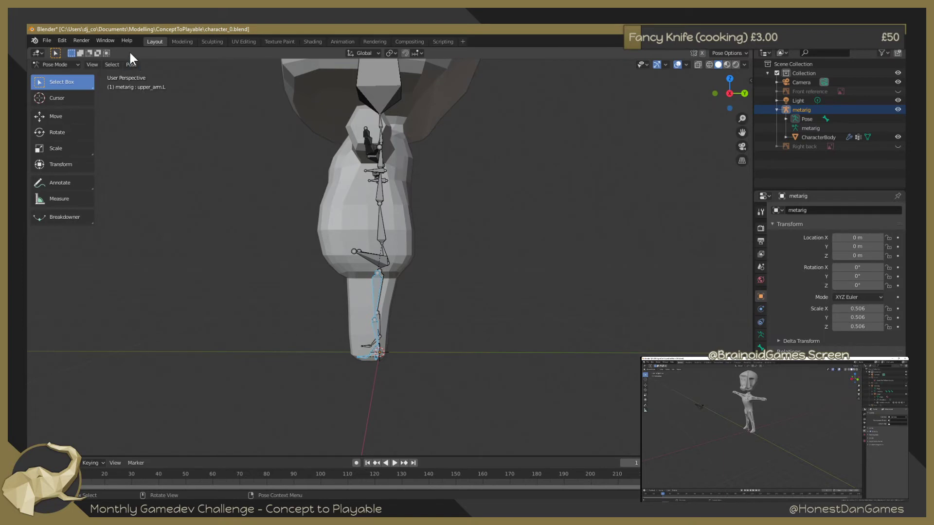
Leave the rig's Pose Mode for Object Mode
left_click(379, 214)
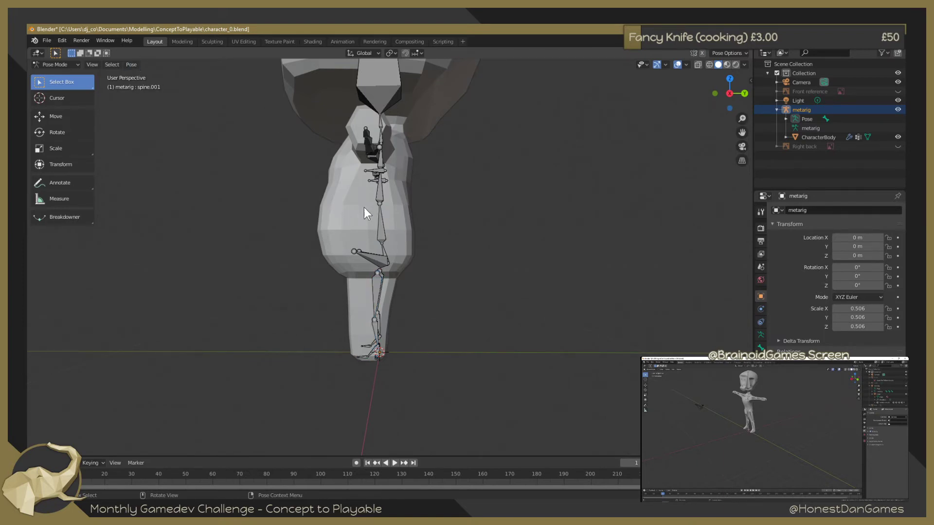
left_click(816, 137)
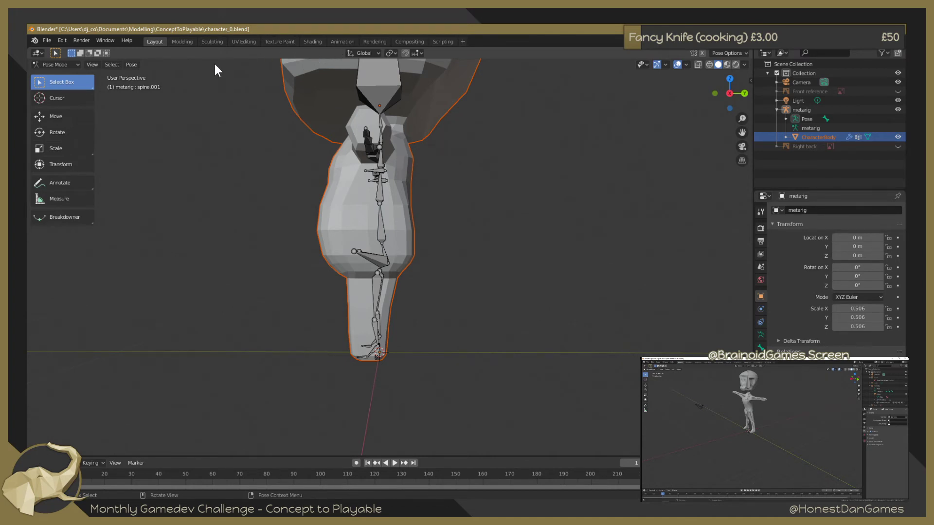
left_click(75, 64)
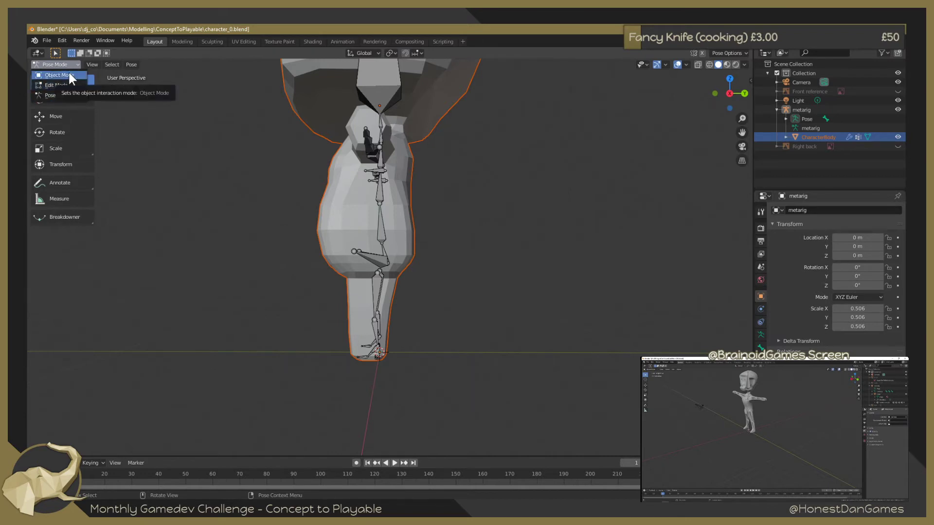
right_click(187, 71)
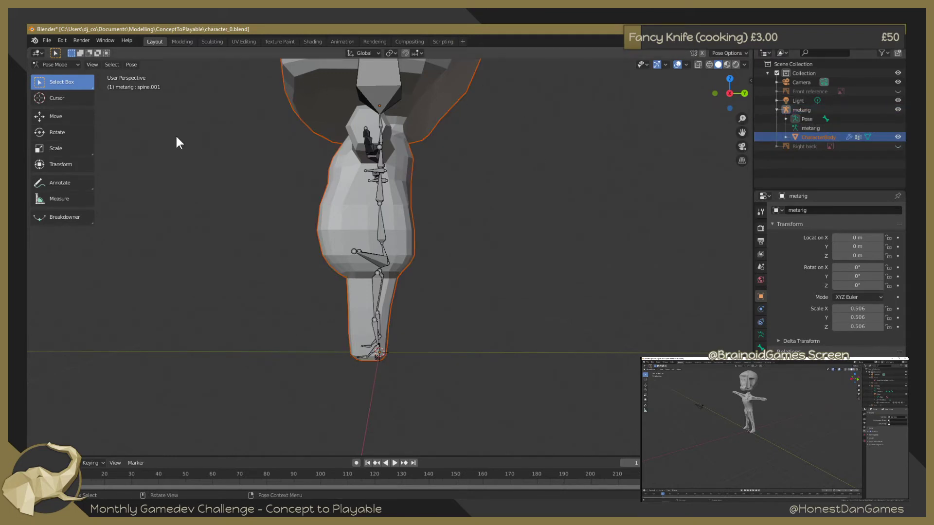
left_click(73, 65)
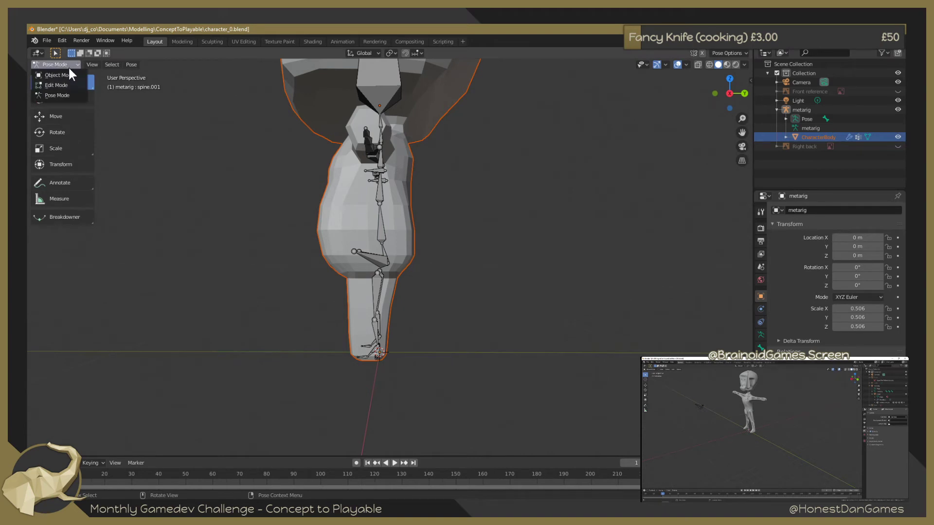
left_click(67, 75)
left_click(67, 63)
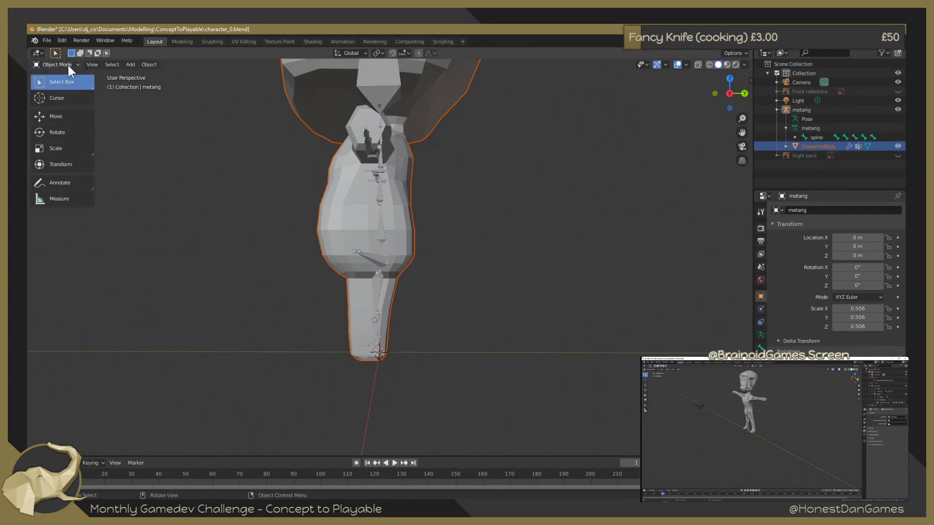
Put CharacterBody into Weight Paint mode, frame the whole character, and show its vertex groups
left_click(786, 146)
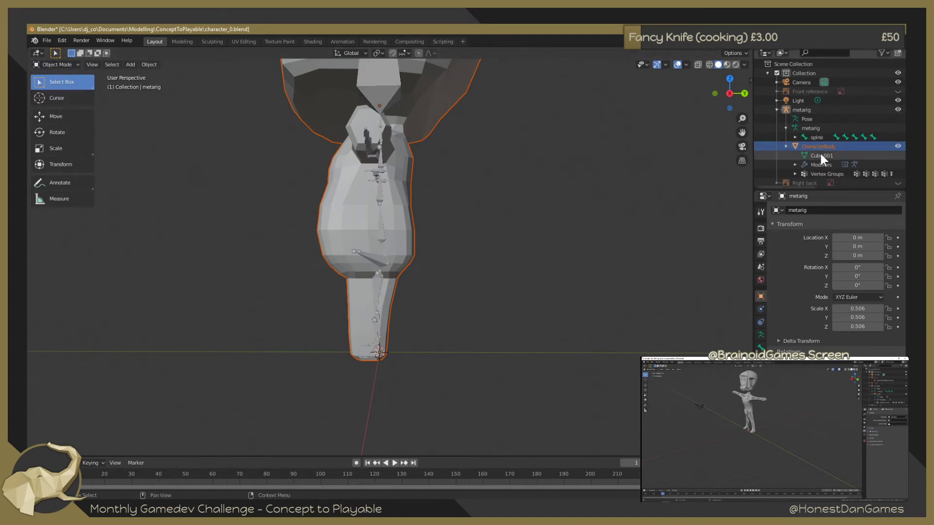
left_click(820, 155)
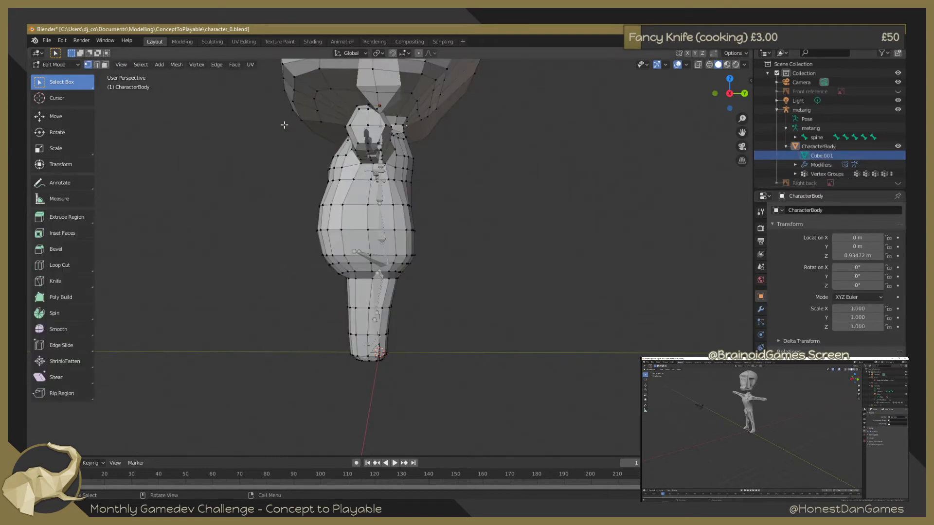
left_click(69, 66)
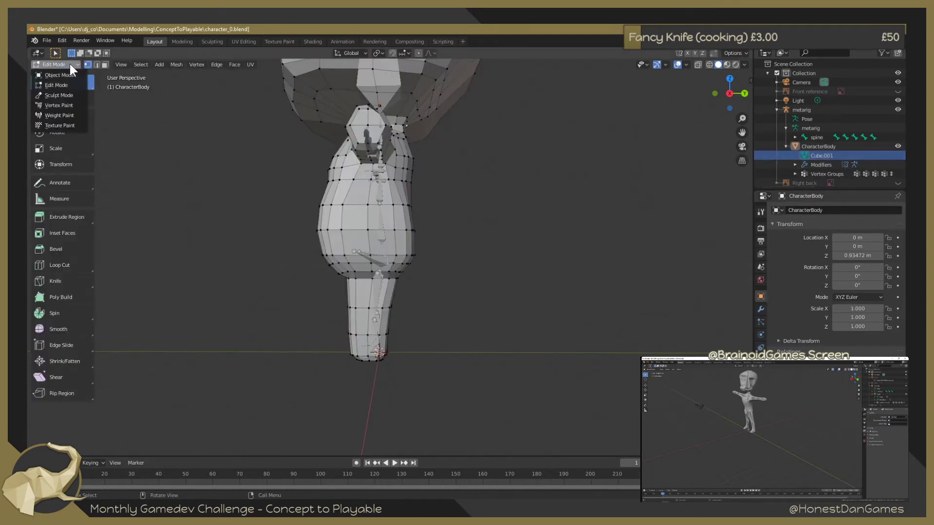
left_click(67, 113)
scroll(264, 181, "down", 3)
mouse_move(308, 182)
middle_mouse_down()
mouse_move(409, 194)
mouse_move(319, 198)
mouse_move(503, 188)
middle_mouse_up()
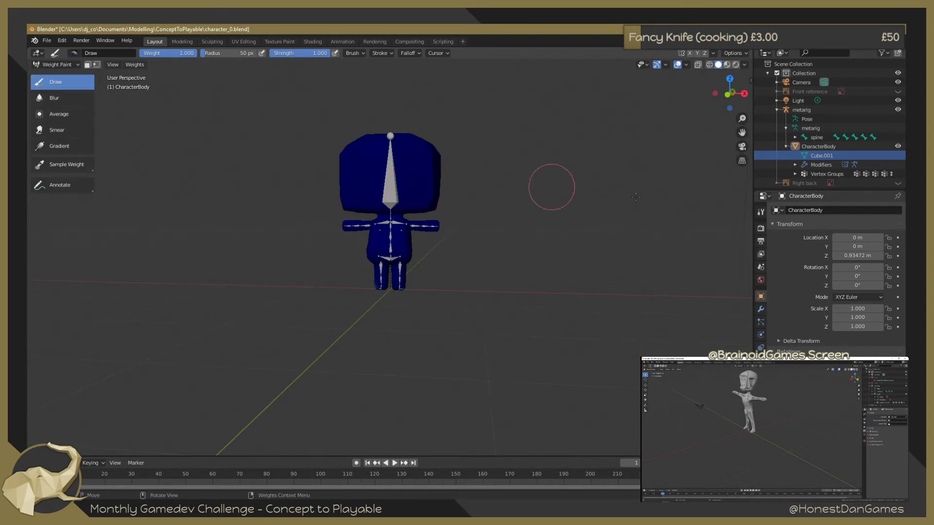
left_click(761, 360)
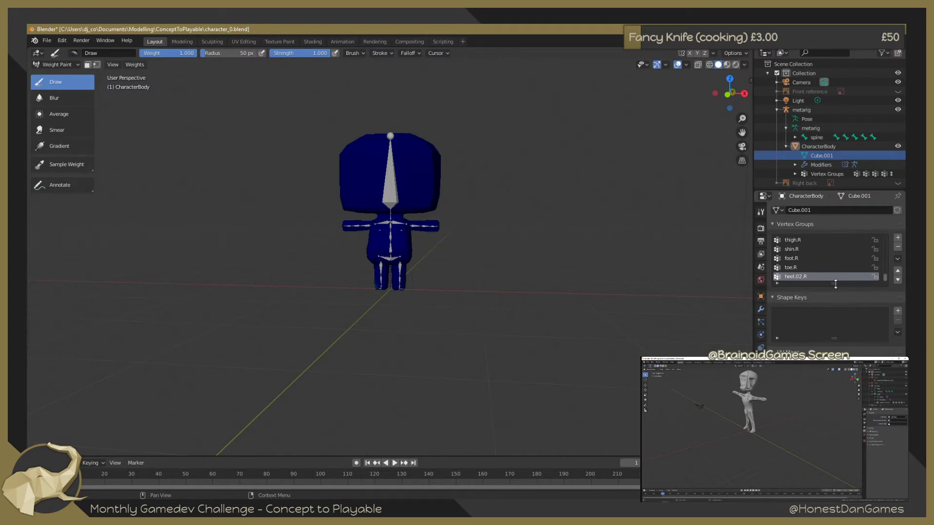
Enlarge the Vertex Groups list and view thigh.R, pelvis.L and pelvis.R, ending on thigh.L
left_click_drag(835, 284, 835, 360)
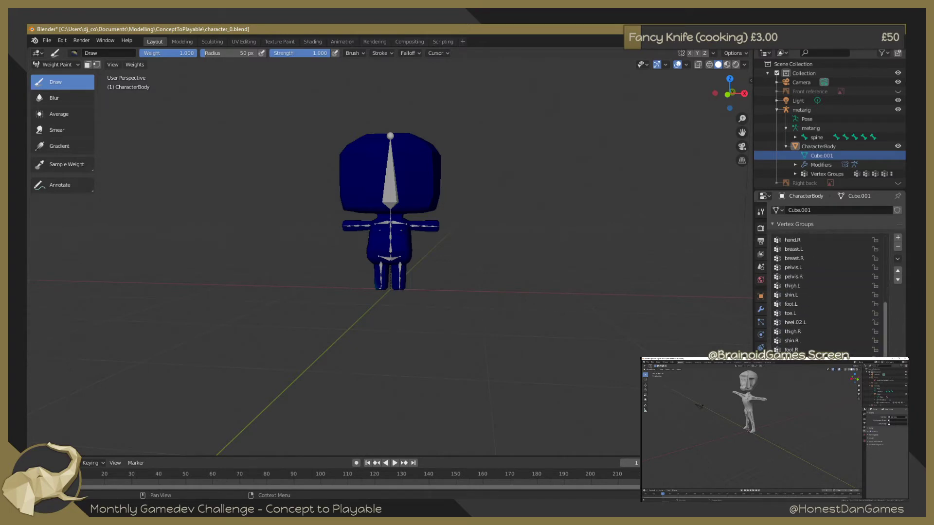
left_click(799, 332)
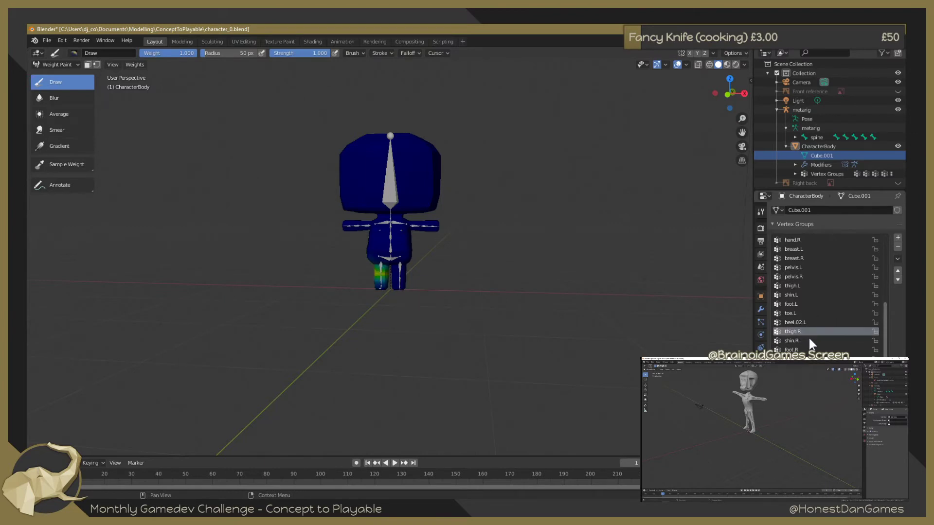
scroll(801, 331, "up", 1)
left_click(791, 268)
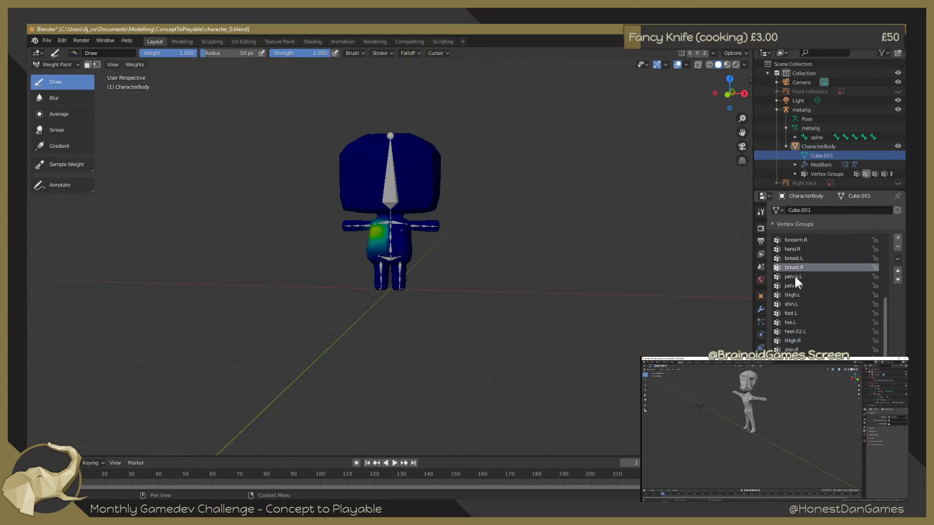
middle_click_drag(511, 261, 421, 250)
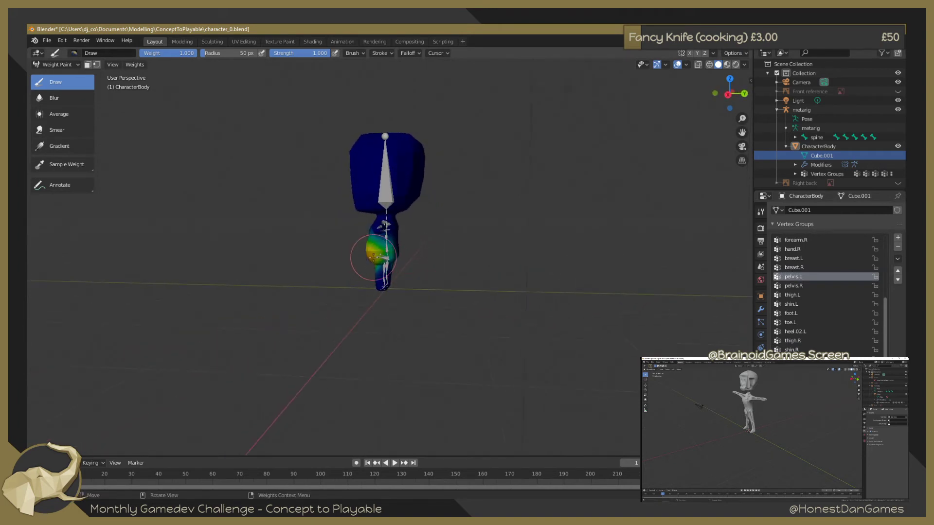
left_click(811, 286)
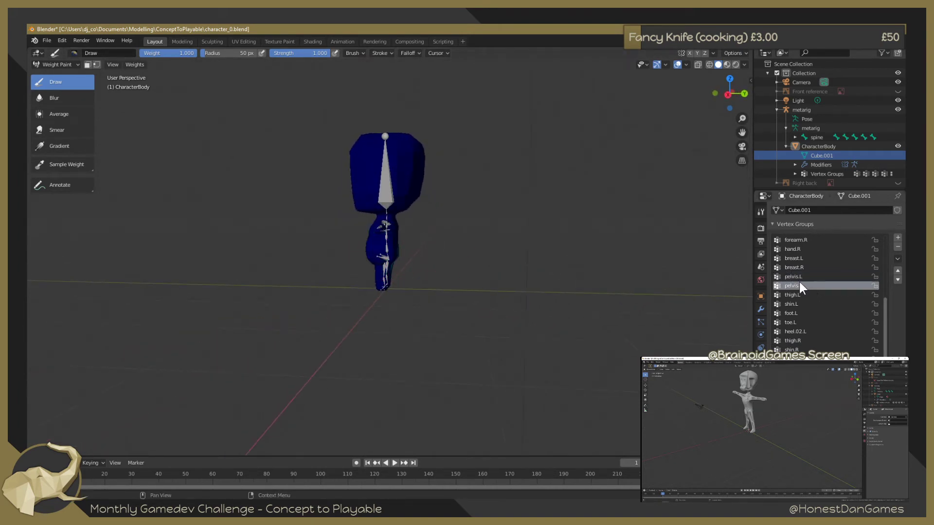
left_click(798, 277)
left_click(800, 295)
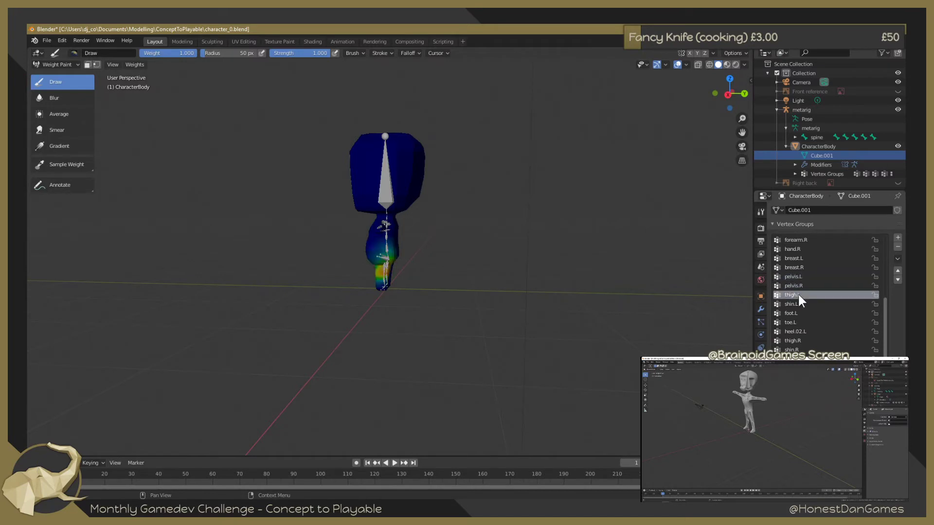
scroll(354, 283, "up", 2)
Paint thigh.L onto the upper leg and erase its spill around the hip at weight 0
scroll(354, 283, "up", 3)
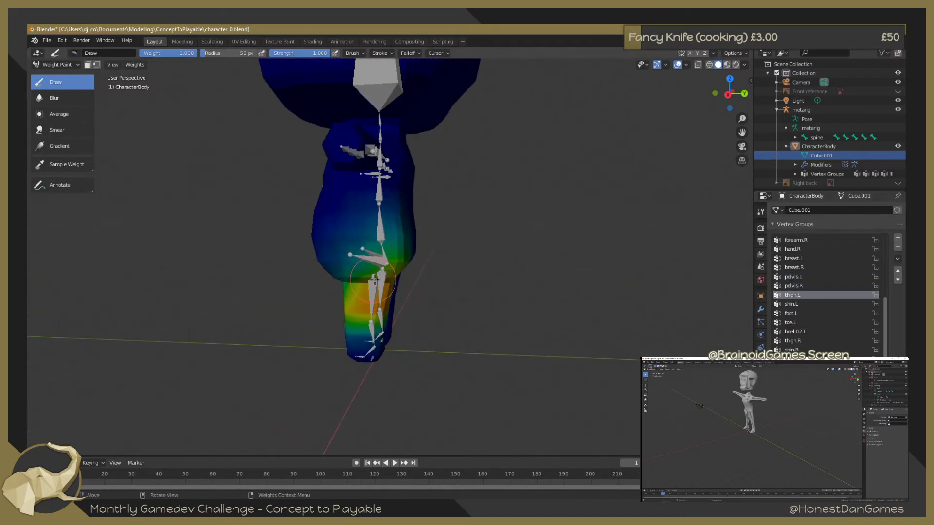
mouse_move(396, 258)
left_mouse_down()
mouse_move(375, 267)
mouse_move(367, 296)
left_mouse_up()
mouse_move(448, 267)
middle_mouse_down()
mouse_move(365, 259)
mouse_move(531, 272)
mouse_move(433, 266)
mouse_move(320, 202)
middle_mouse_up()
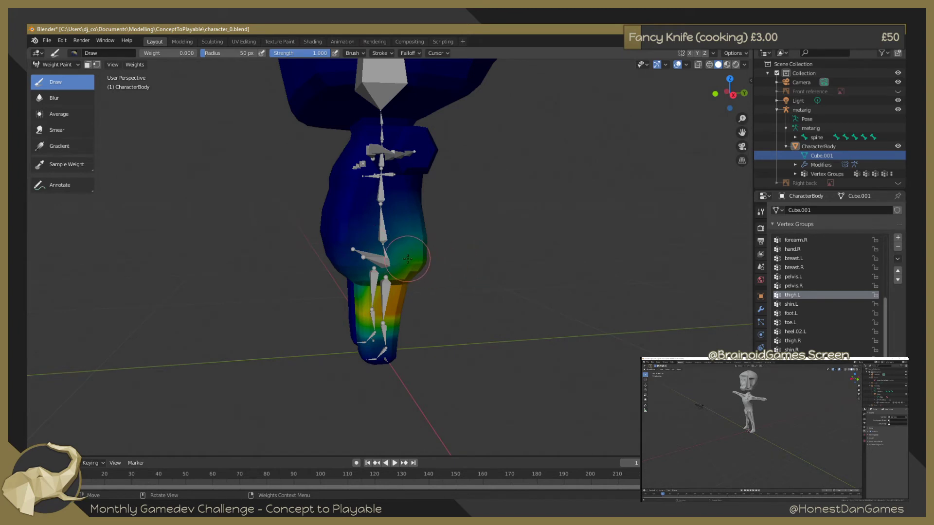
mouse_move(406, 253)
middle_mouse_down()
mouse_move(413, 251)
mouse_move(341, 221)
middle_mouse_up()
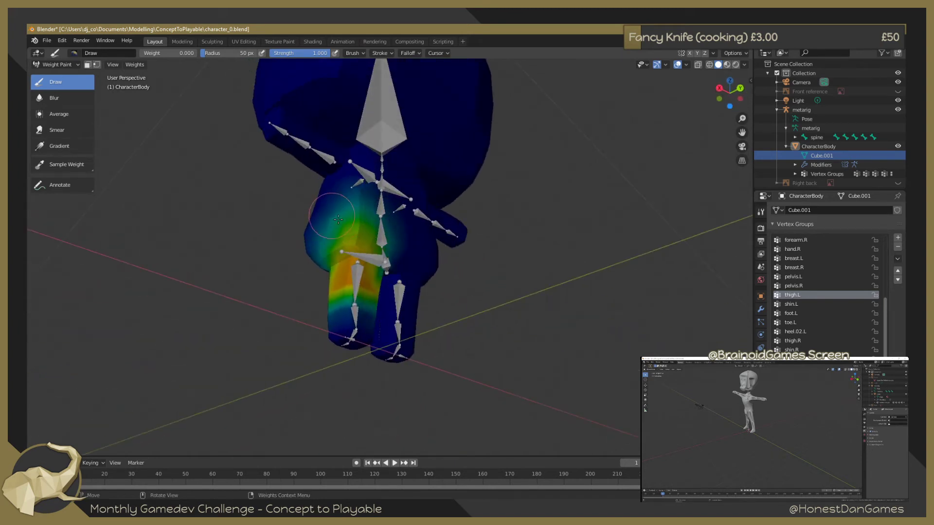
mouse_move(363, 216)
left_mouse_down()
mouse_move(349, 211)
mouse_move(329, 237)
mouse_move(386, 229)
mouse_move(375, 209)
mouse_move(334, 199)
mouse_move(398, 214)
left_mouse_up()
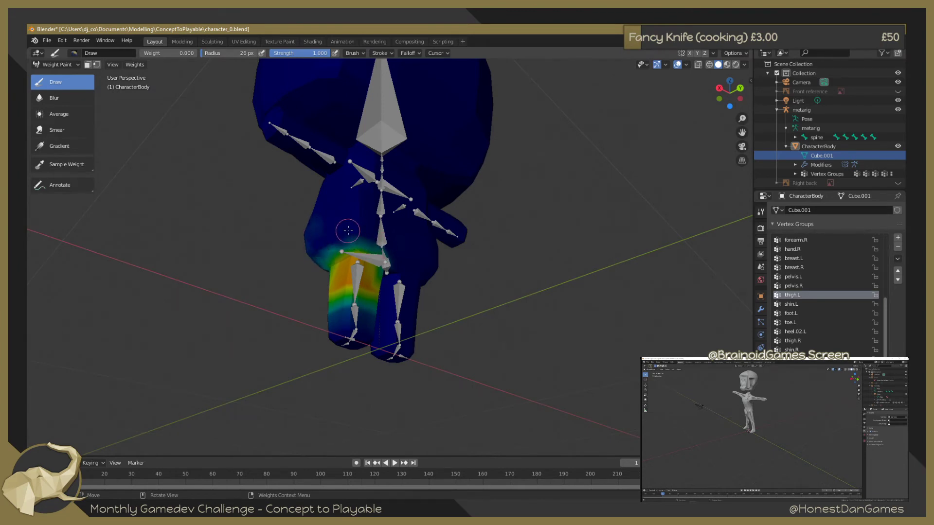
mouse_move(349, 231)
middle_mouse_down()
mouse_move(360, 204)
mouse_move(376, 207)
mouse_move(346, 240)
mouse_move(418, 218)
middle_mouse_up()
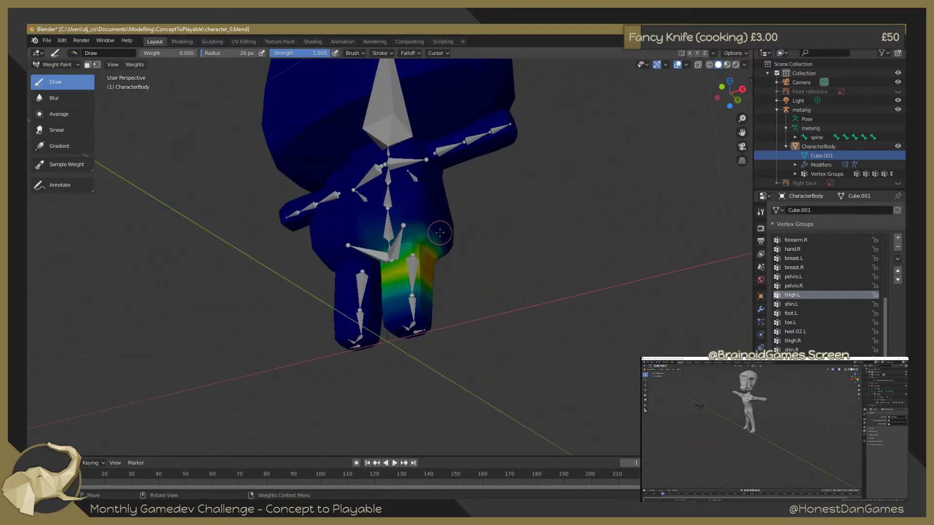
middle_click_drag(394, 224, 487, 214)
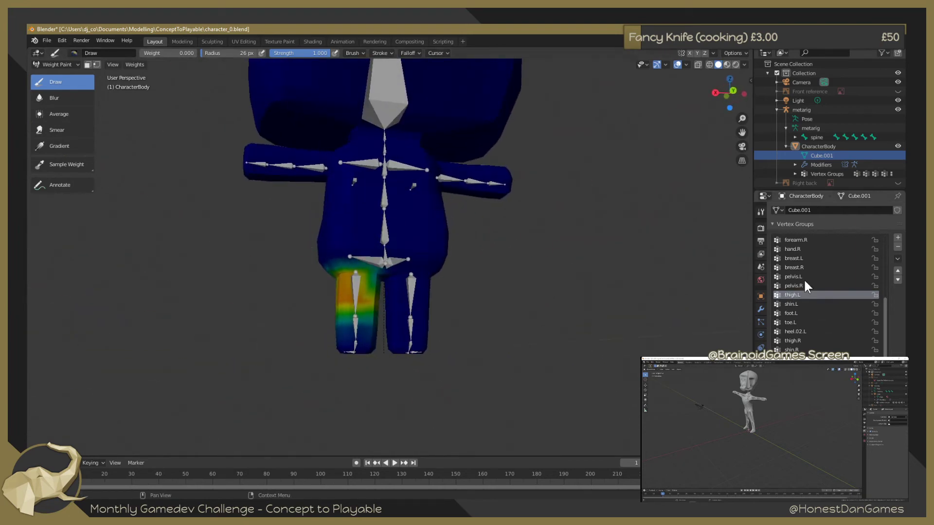
Make thigh.R the active group and inspect its weights and the brush weight settings
left_click(800, 340)
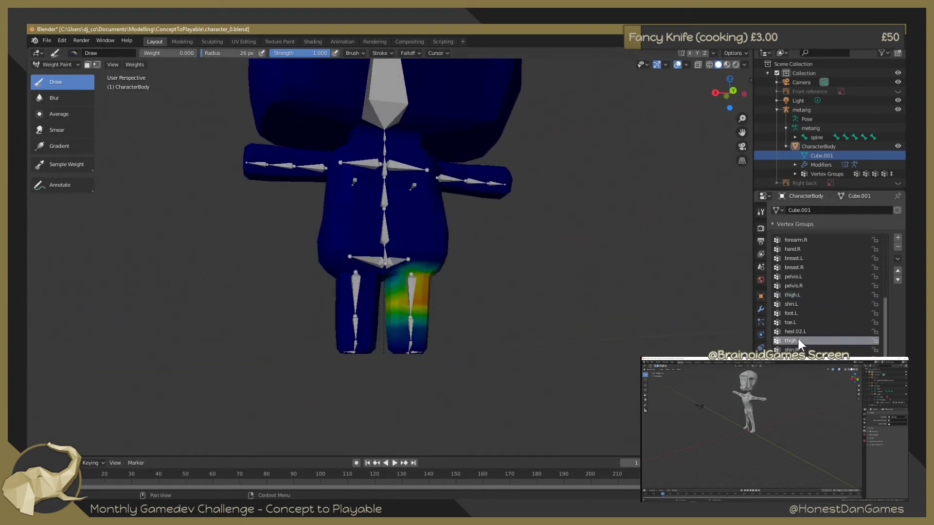
middle_click_drag(370, 243, 401, 252)
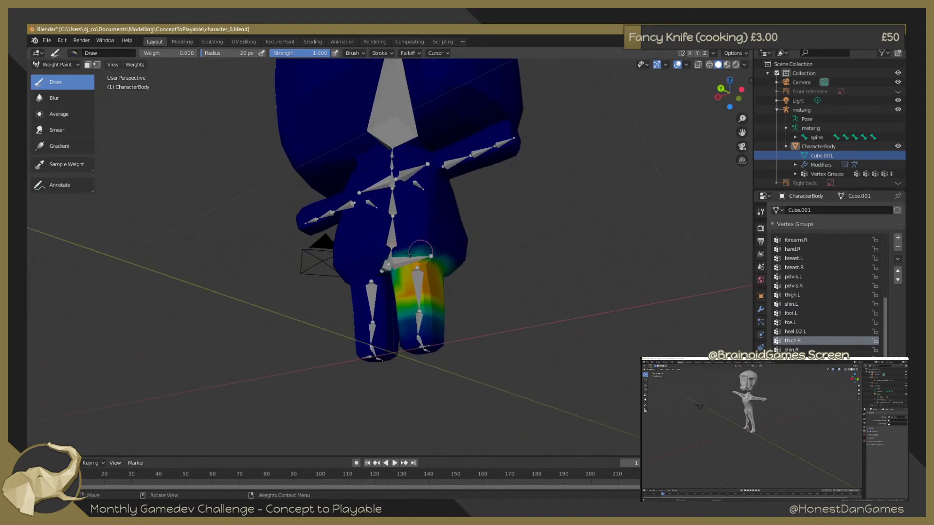
middle_click_drag(408, 251, 389, 243)
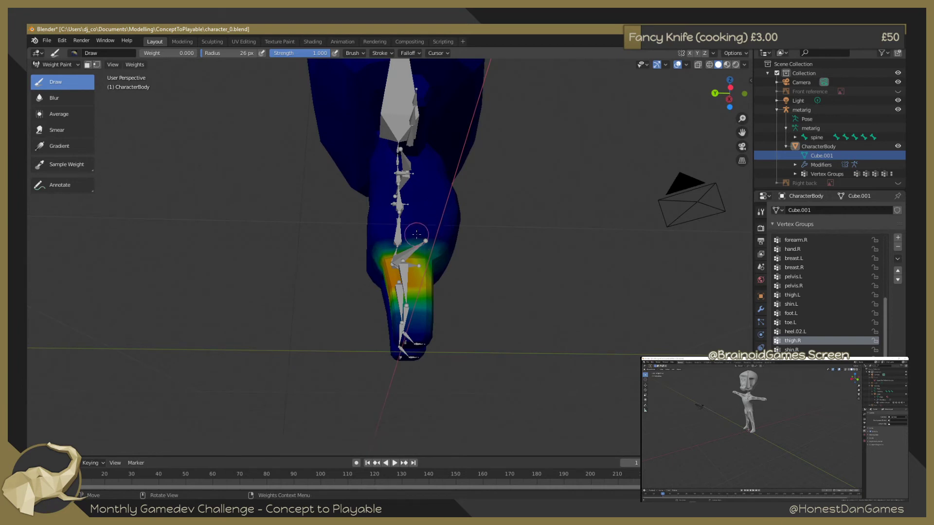
middle_click_drag(402, 243, 409, 255)
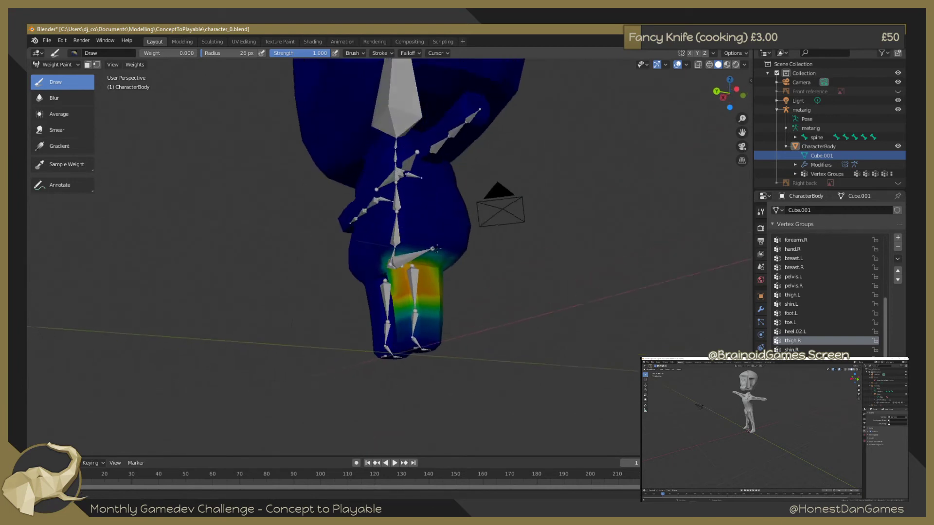
right_click(224, 130)
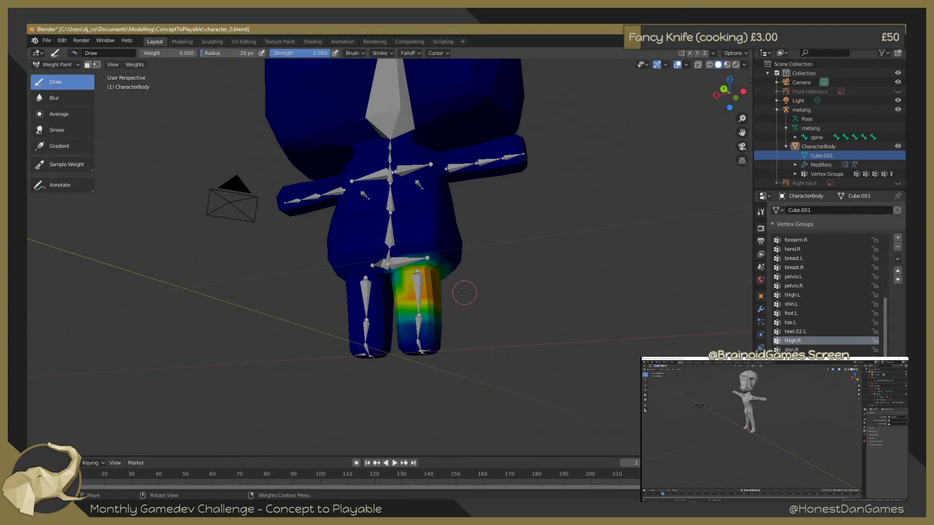
scroll(462, 292, "up", 3)
middle_click_drag(521, 285, 516, 233)
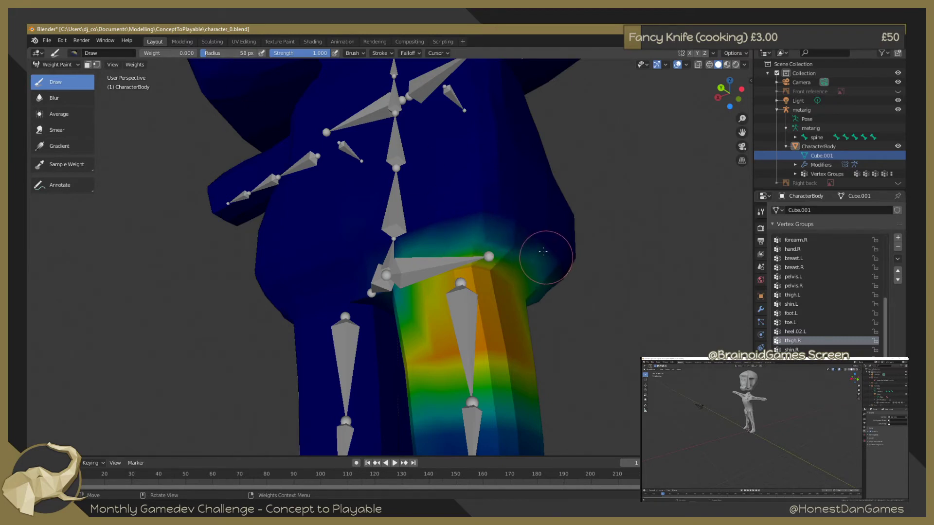
Paint and erase thigh.R weight around the right thigh, then reset brush weight to 1.000
left_click_drag(168, 53, 173, 53)
scroll(564, 287, "down", 1)
scroll(564, 287, "down", 2)
scroll(564, 287, "down", 2)
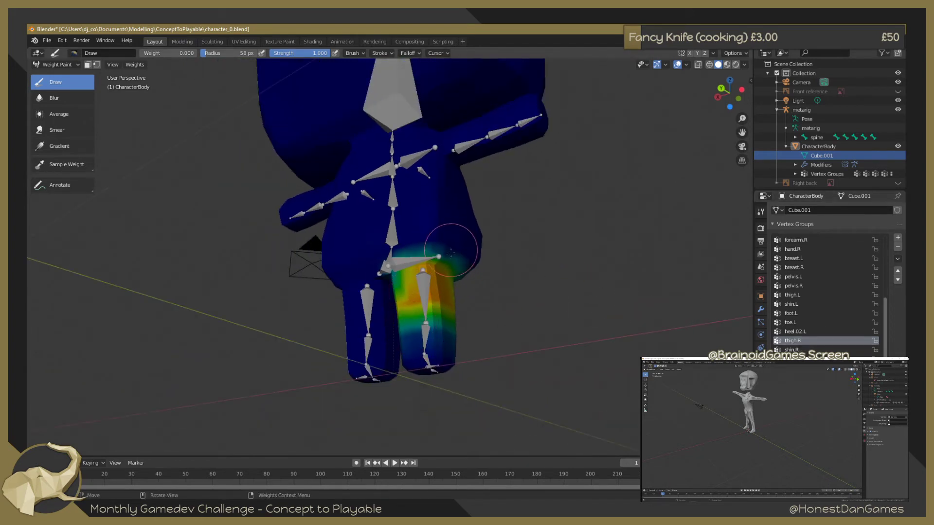
left_click_drag(464, 258, 440, 251)
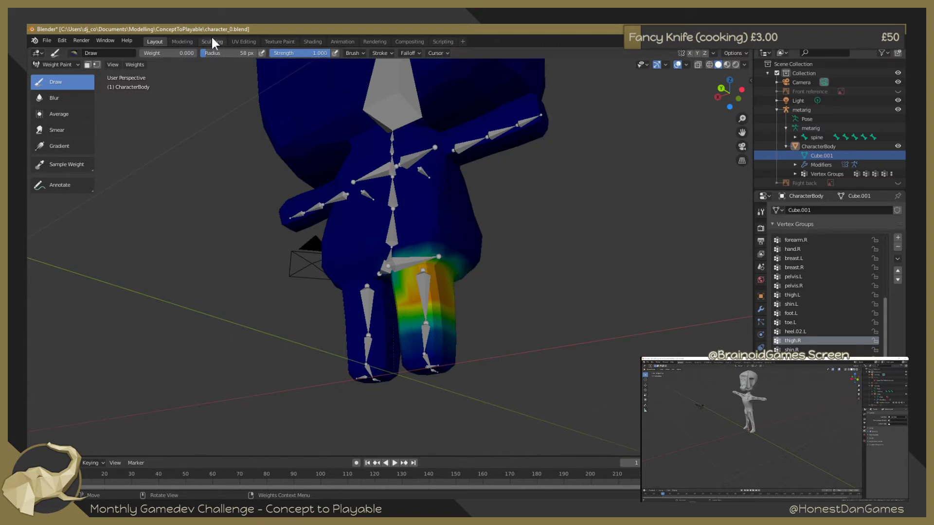
scroll(413, 214, "up", 4)
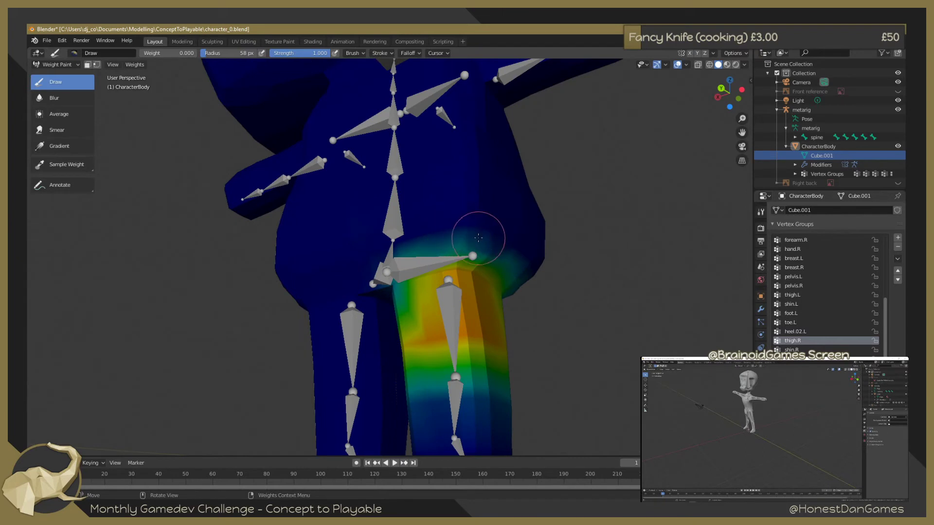
mouse_move(481, 240)
left_mouse_down()
mouse_move(496, 246)
mouse_move(475, 243)
left_mouse_up()
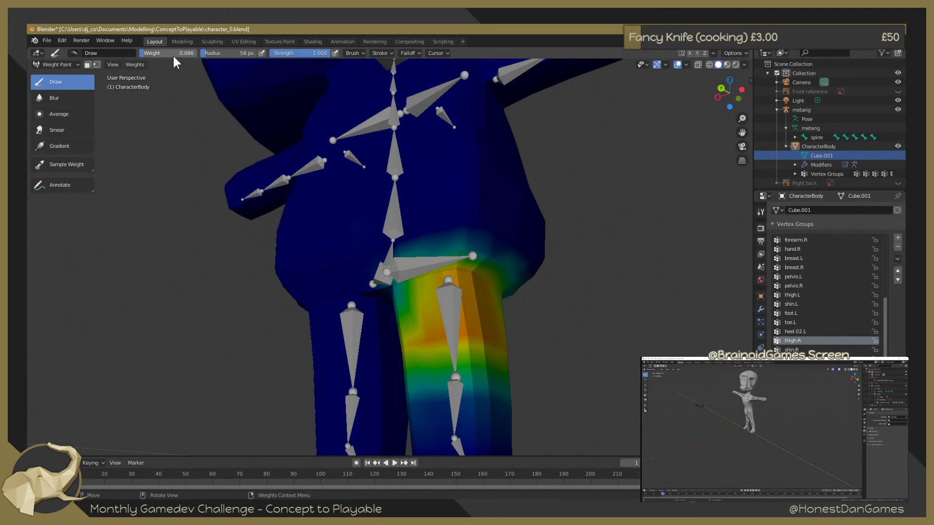
left_click_drag(165, 53, 196, 53)
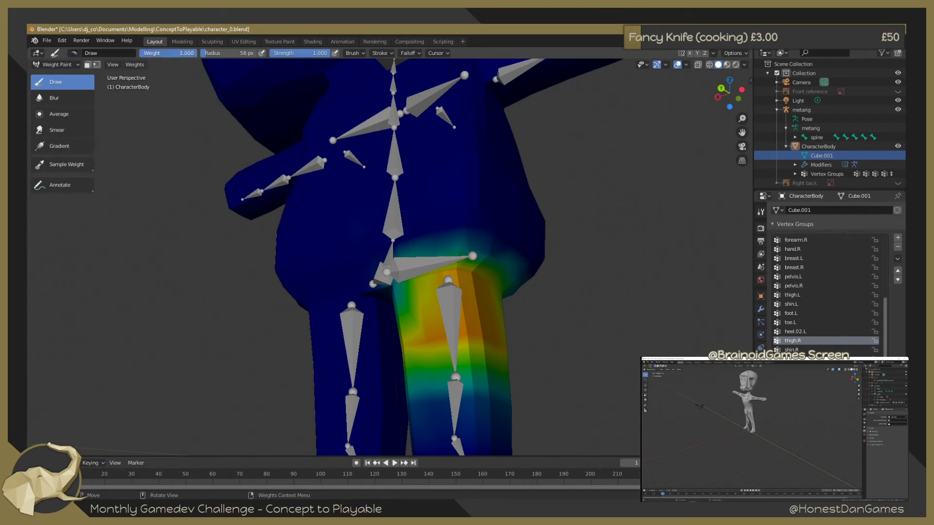
right_click(473, 213)
scroll(449, 215, "down", 5)
mouse_move(444, 225)
middle_mouse_down()
mouse_move(383, 277)
mouse_move(466, 208)
mouse_move(353, 207)
middle_mouse_up()
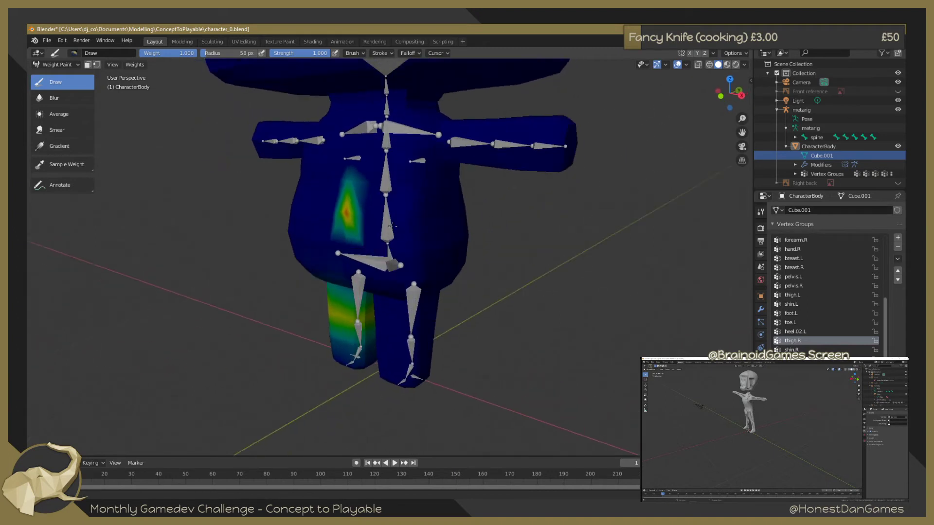
Set brush weight to 0.000 and paint out the stray thigh.R hotspot on the torso
left_click_drag(354, 206, 333, 201)
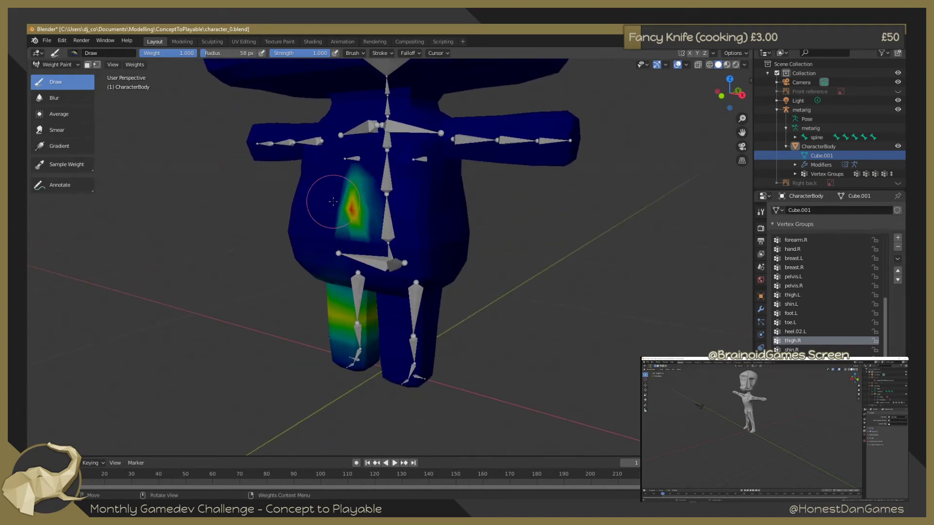
mouse_move(302, 214)
middle_mouse_down()
mouse_move(427, 214)
mouse_move(323, 183)
middle_mouse_up()
left_click_drag(191, 55, 146, 52)
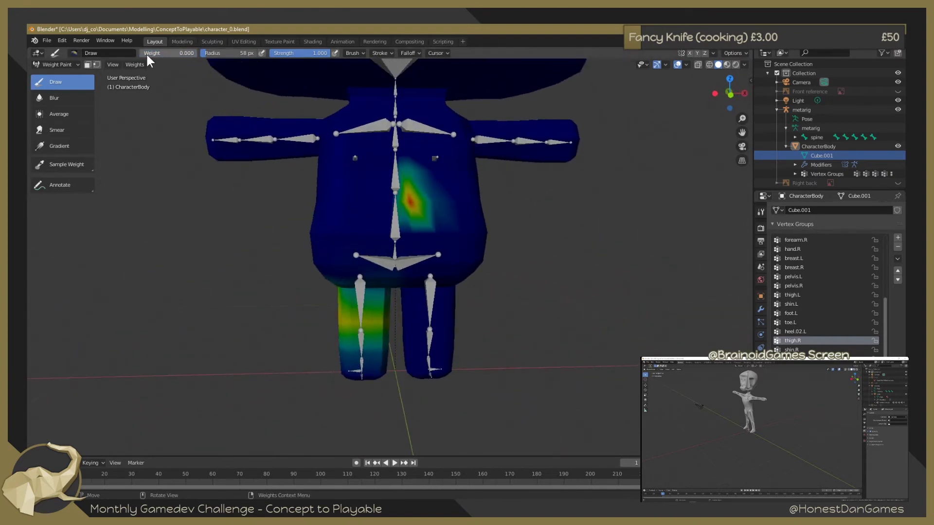
left_click_drag(413, 200, 393, 190)
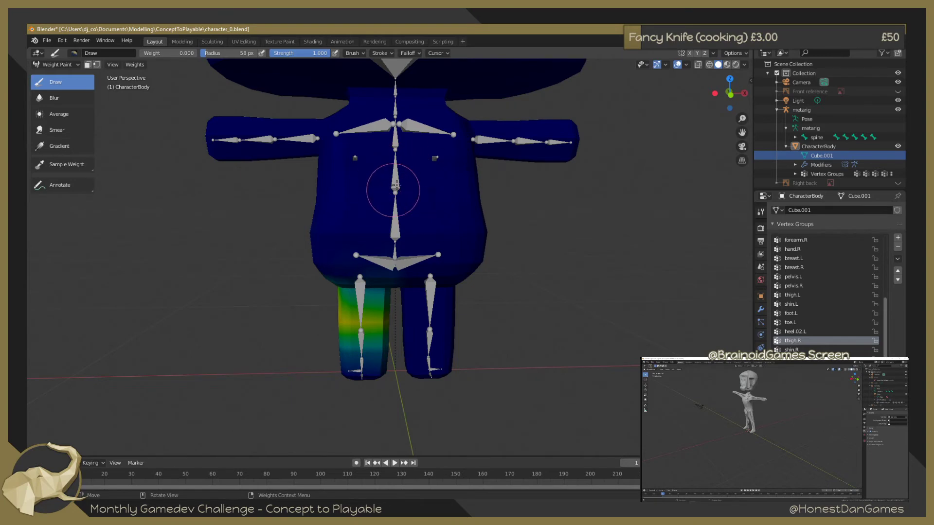
mouse_move(423, 209)
middle_mouse_down()
mouse_move(422, 228)
mouse_move(343, 270)
middle_mouse_up()
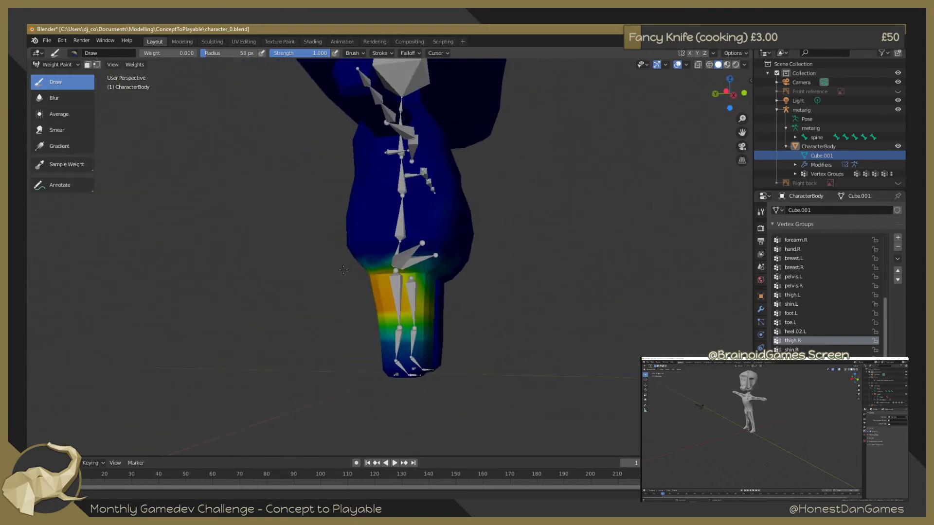
middle_click_drag(440, 238, 433, 222)
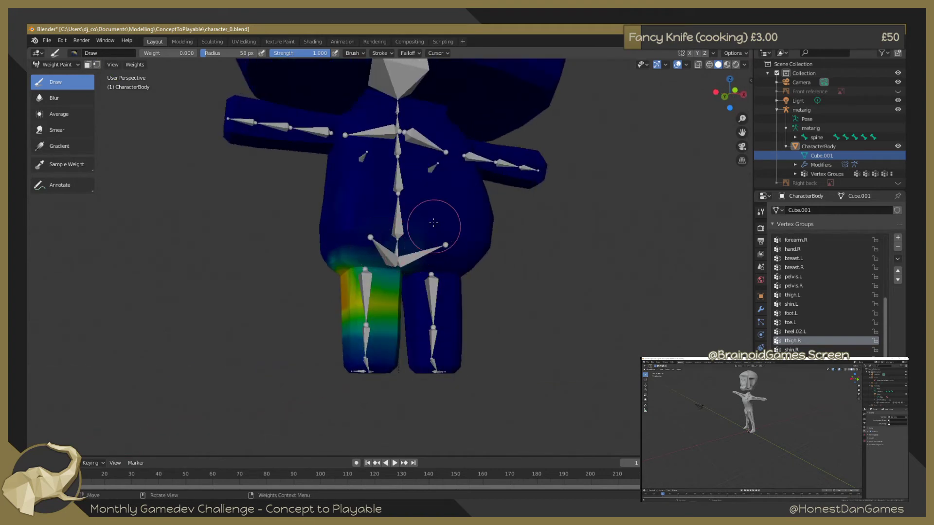
mouse_move(381, 208)
middle_mouse_down()
mouse_move(502, 225)
mouse_move(416, 198)
middle_mouse_up()
In Edit Mode, select all of CharacterBody and recalculate its normals via Mesh > Normals
left_click(59, 68)
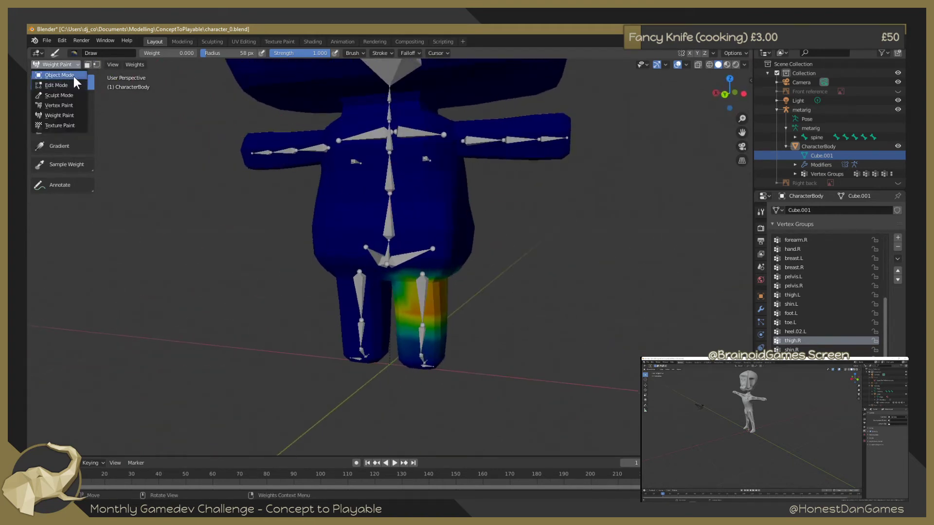
left_click(68, 86)
middle_click_drag(483, 227, 346, 226)
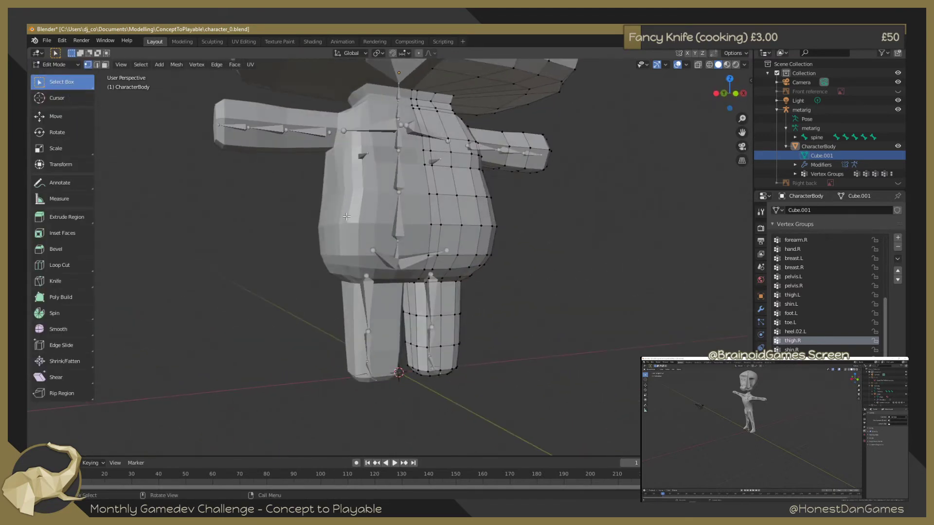
key("s")
key("a")
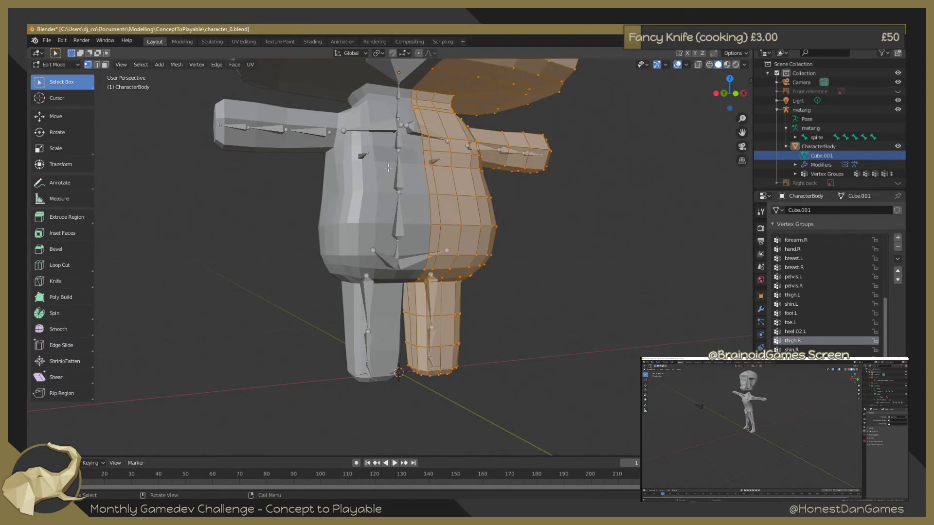
middle_click_drag(579, 222, 518, 224)
scroll(517, 224, "down", 4)
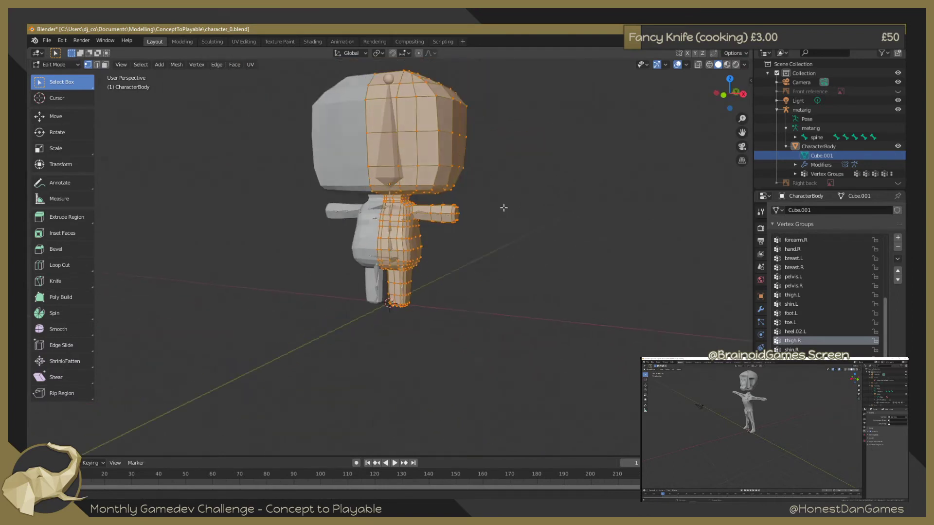
scroll(526, 208, "up", 2)
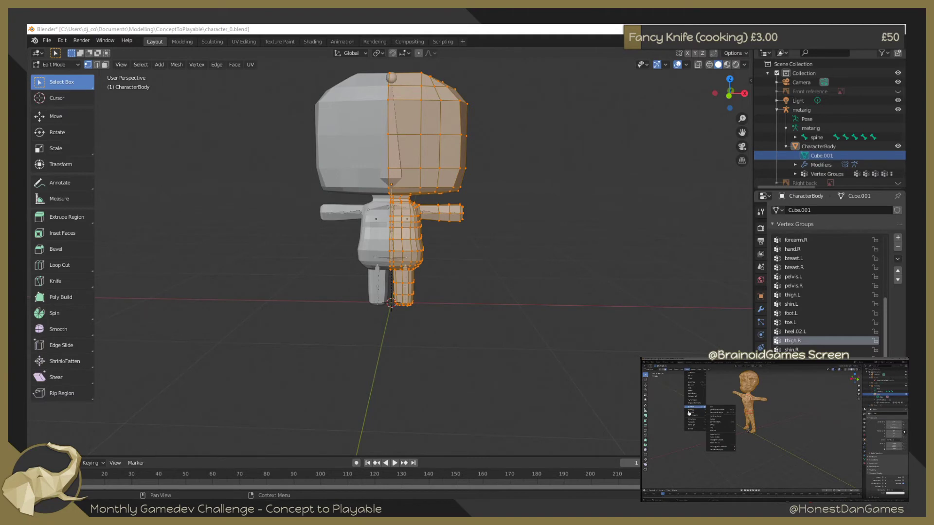
left_click(178, 67)
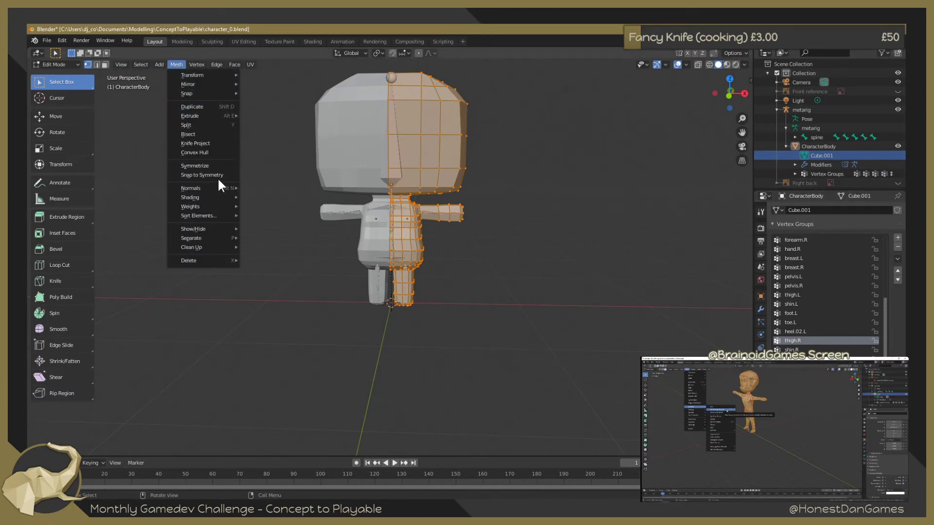
mouse_move(191, 188)
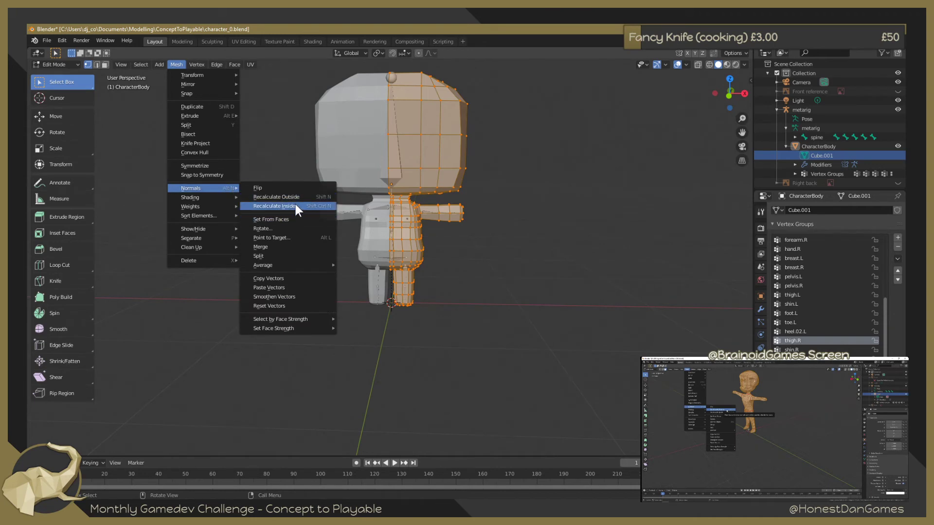
left_click(291, 194)
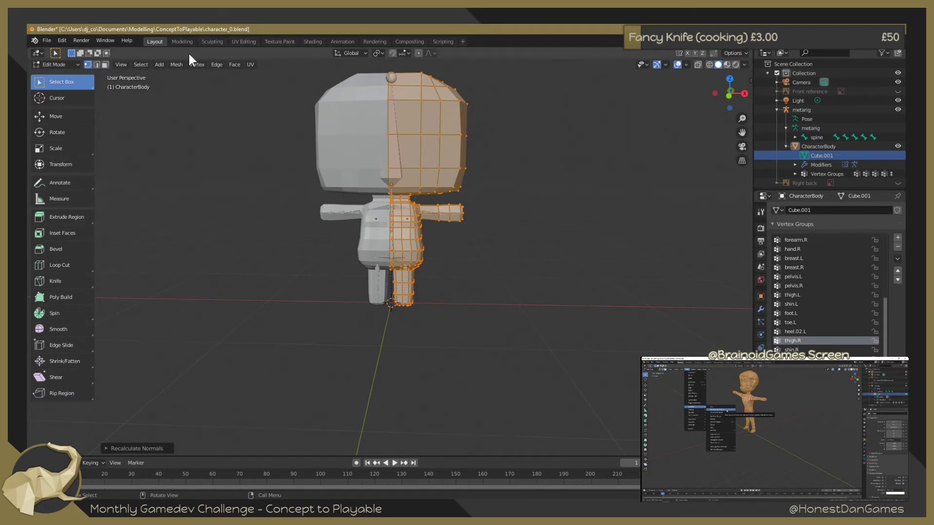
left_click(60, 63)
Back in Weight Paint, make thigh.L active and paint weight onto the upper left thigh
left_click(69, 115)
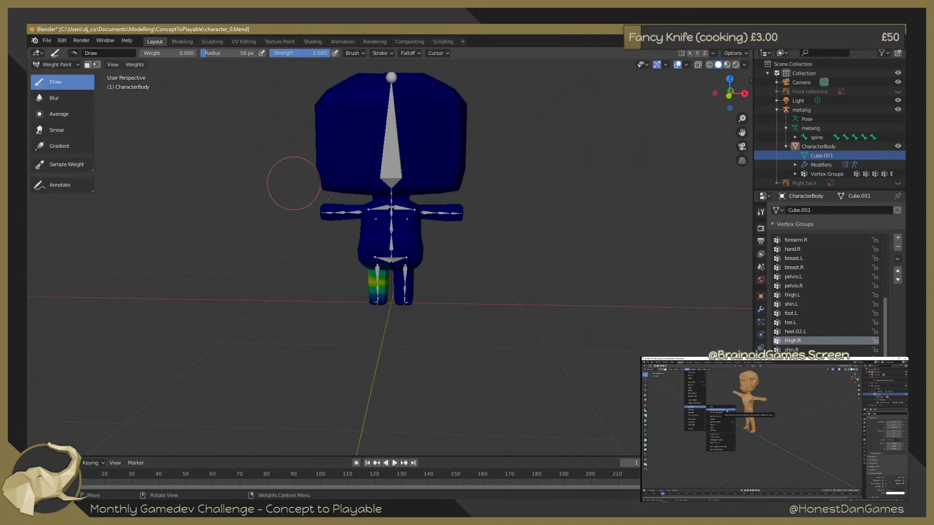
middle_click_drag(337, 212, 365, 239)
scroll(507, 284, "up", 4)
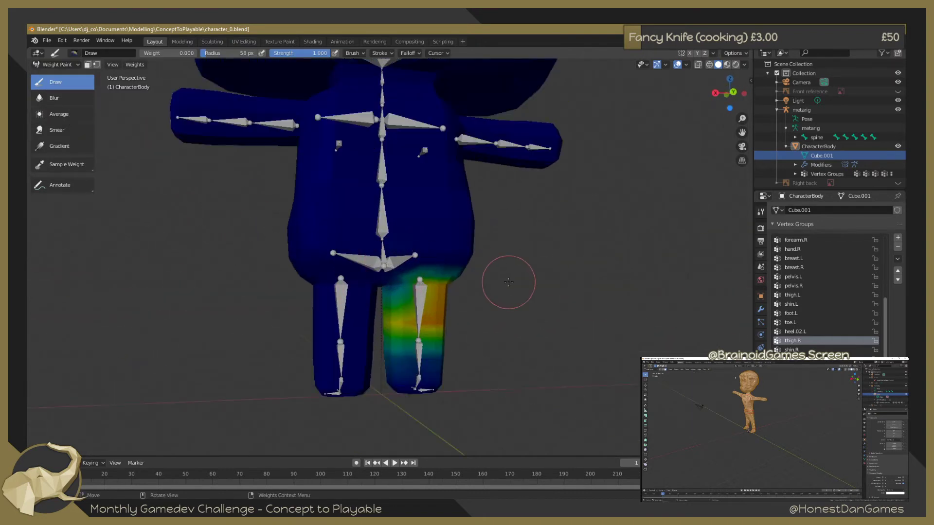
scroll(508, 271, "up", 4)
scroll(509, 271, "down", 2)
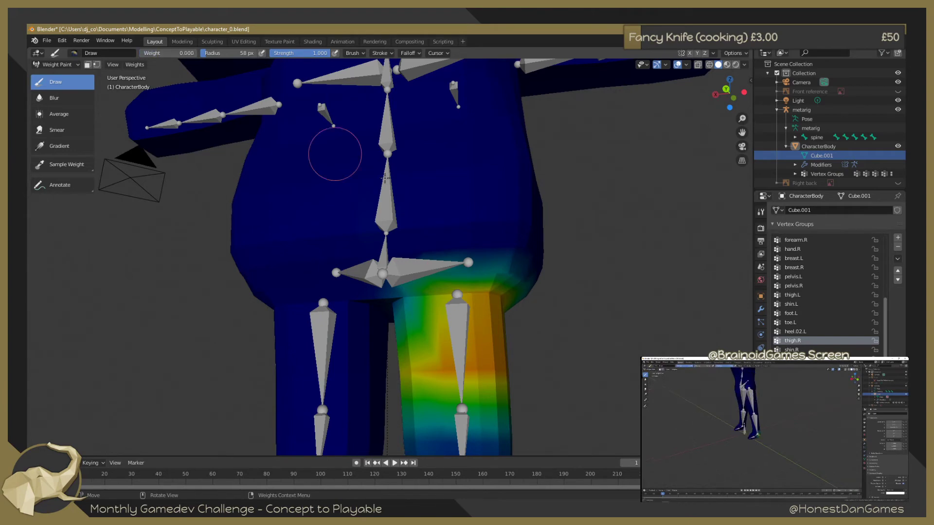
mouse_move(467, 256)
middle_mouse_down()
mouse_move(459, 254)
mouse_move(690, 190)
middle_mouse_up()
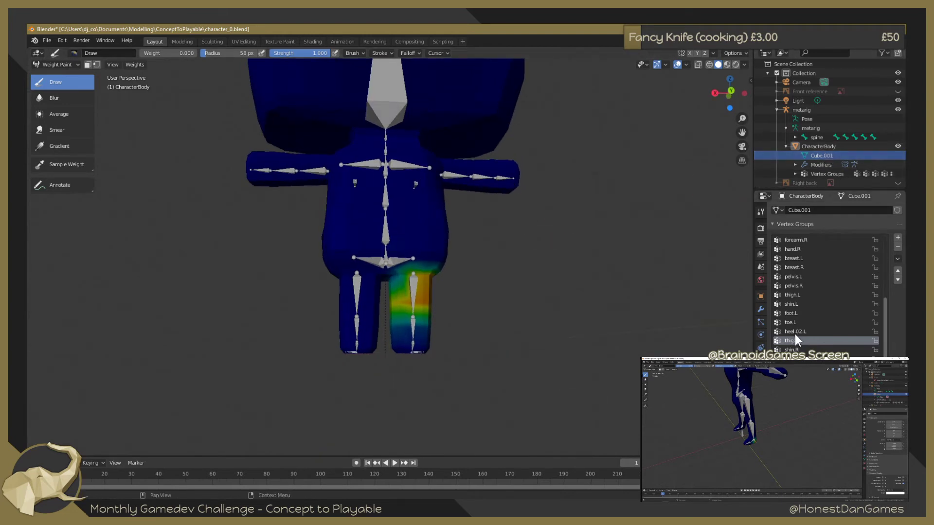
left_click(802, 294)
middle_click_drag(703, 277, 632, 234)
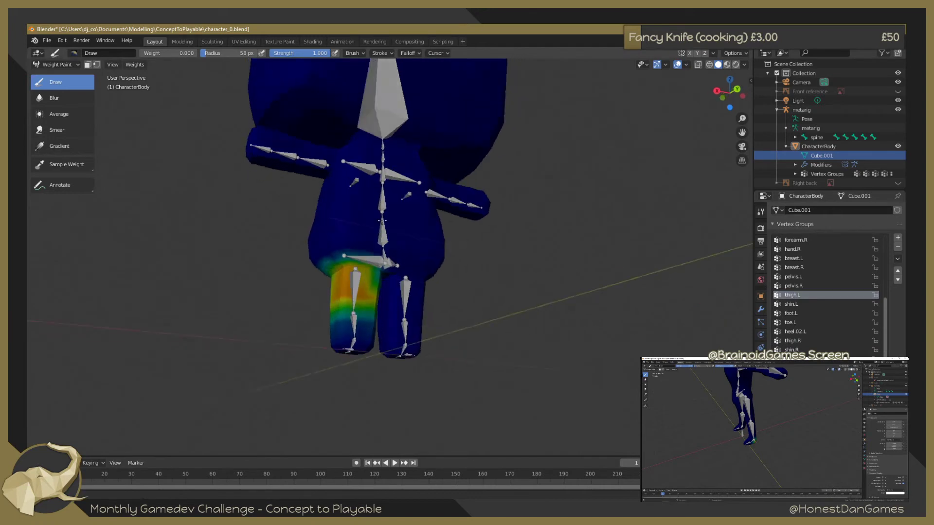
mouse_move(343, 260)
middle_mouse_down()
mouse_move(394, 224)
mouse_move(321, 236)
middle_mouse_up()
mouse_move(321, 237)
left_mouse_down()
mouse_move(358, 246)
mouse_move(370, 235)
mouse_move(332, 252)
left_mouse_up()
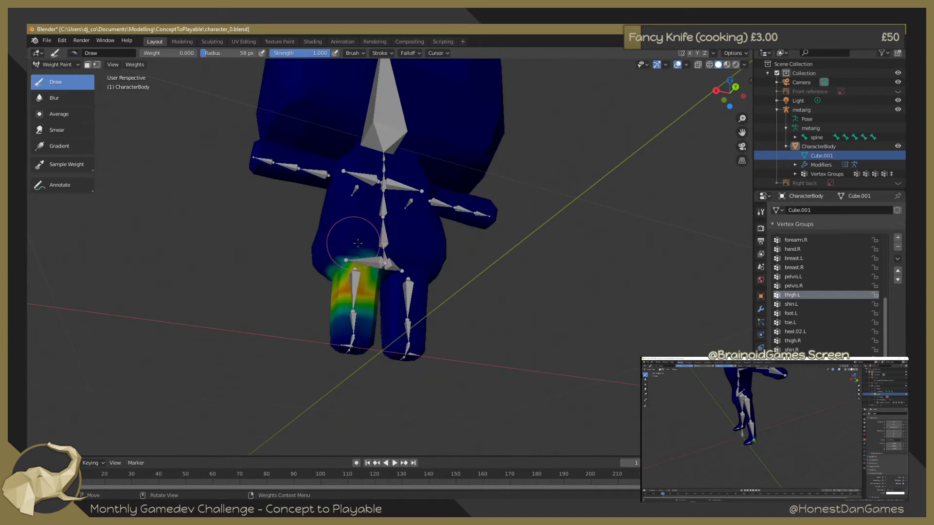
mouse_move(372, 246)
middle_mouse_down()
mouse_move(409, 223)
mouse_move(252, 258)
mouse_move(258, 242)
middle_mouse_up()
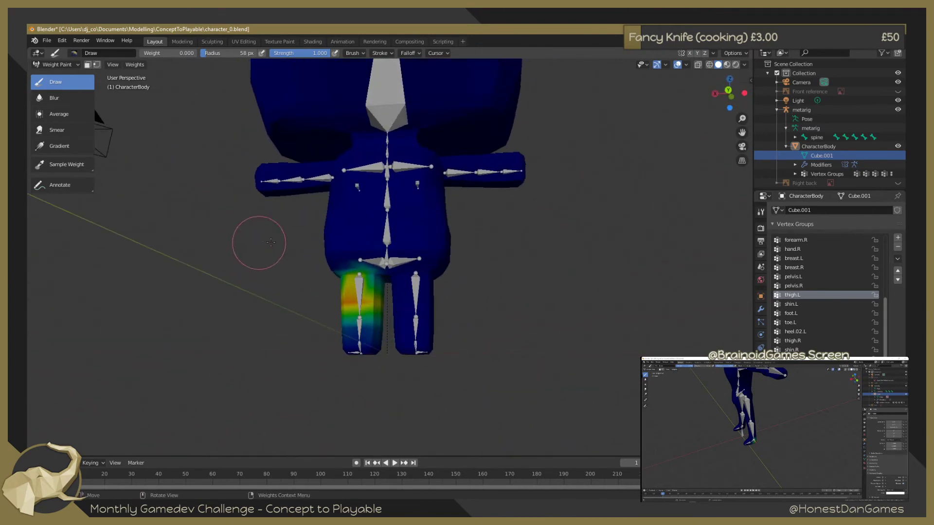
Review the thigh.L group options, then inspect the thigh.R and shin.R weights
left_click(795, 302)
right_click(800, 294)
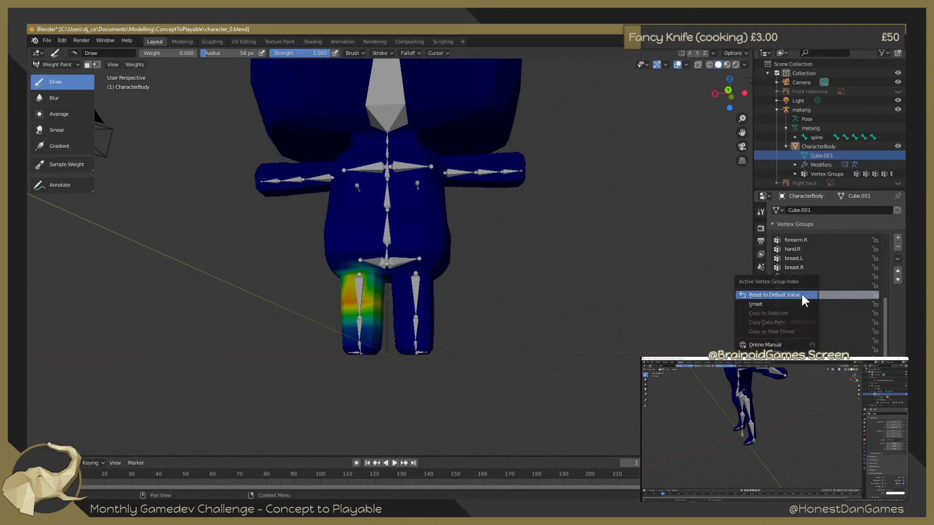
left_click(830, 292)
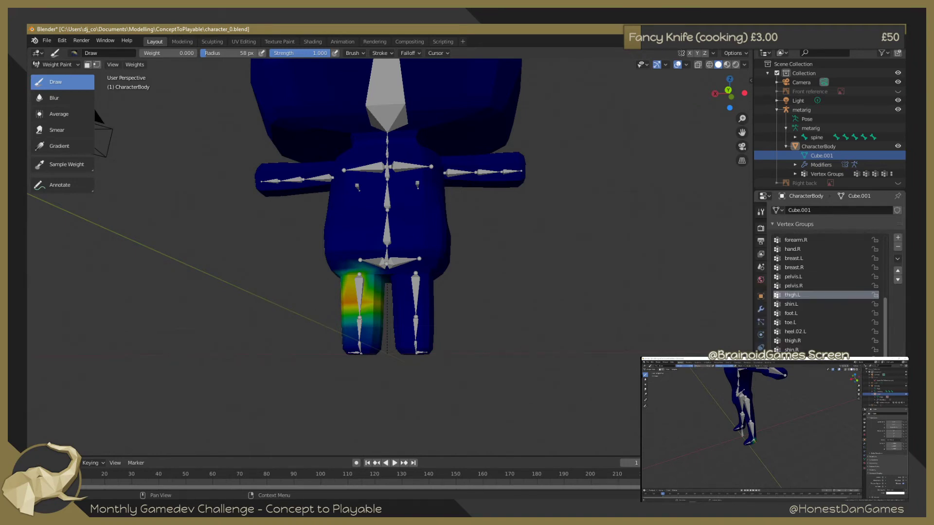
left_click(804, 341)
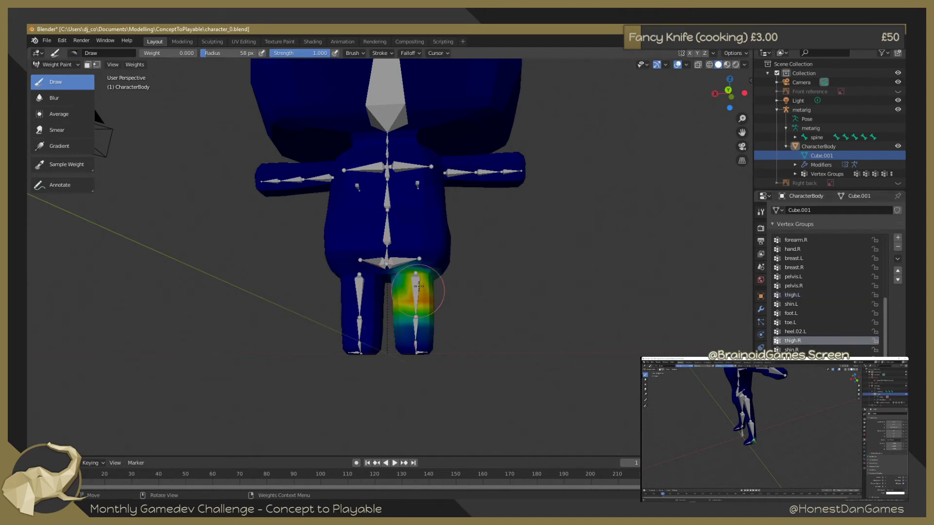
mouse_move(418, 258)
middle_mouse_down()
mouse_move(490, 276)
mouse_move(525, 233)
middle_mouse_up()
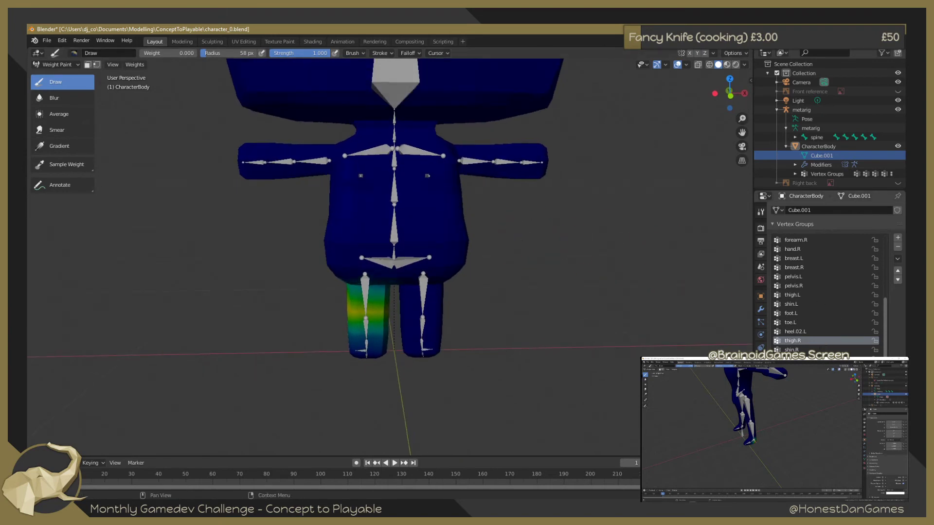
left_click(791, 350)
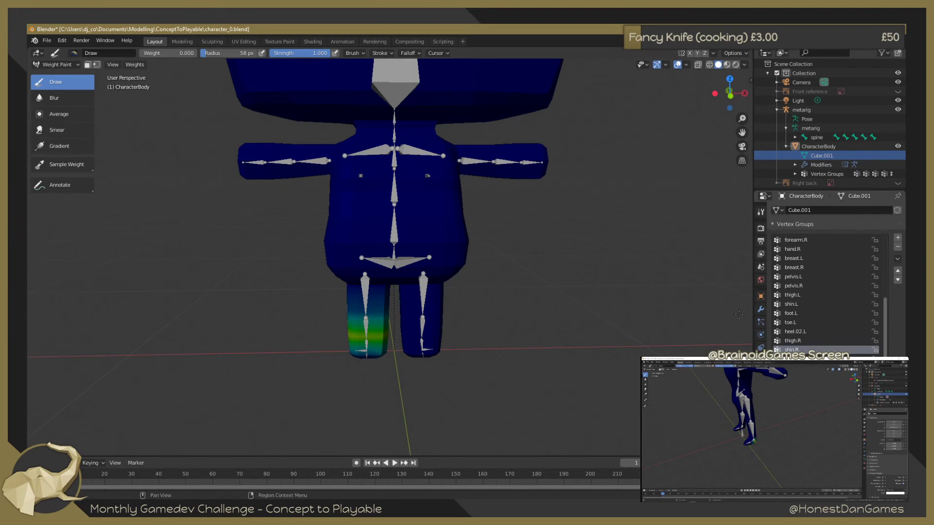
Reframe the view, select the metarig, and switch from Weight Paint back to Object Mode
scroll(681, 302, "down", 3)
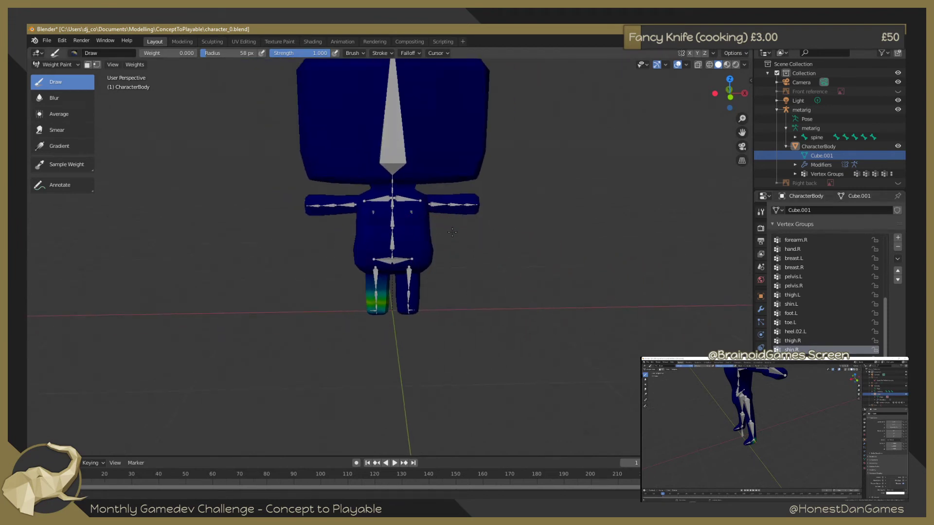
scroll(462, 209, "down", 4)
scroll(466, 209, "up", 4)
scroll(487, 243, "up", 3)
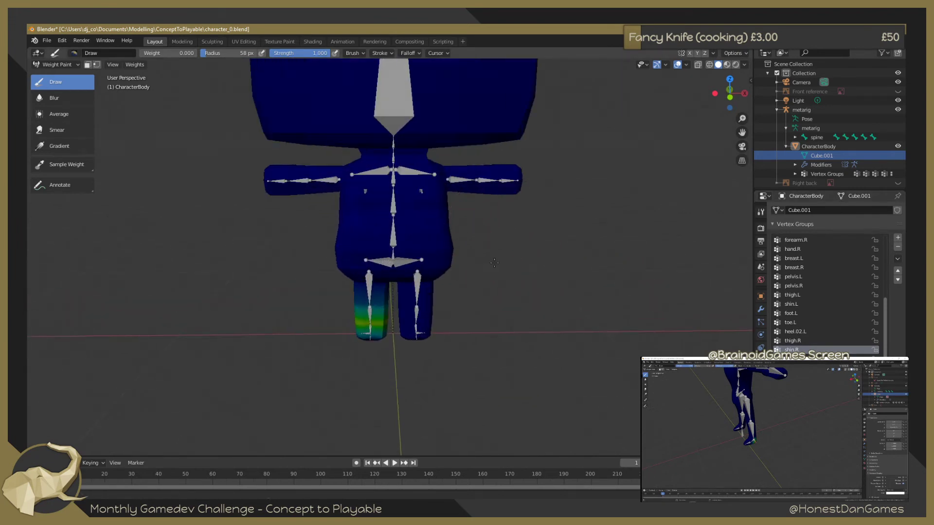
mouse_move(495, 263)
middle_mouse_down()
mouse_move(458, 250)
mouse_move(488, 244)
middle_mouse_up()
scroll(234, 175, "down", 2)
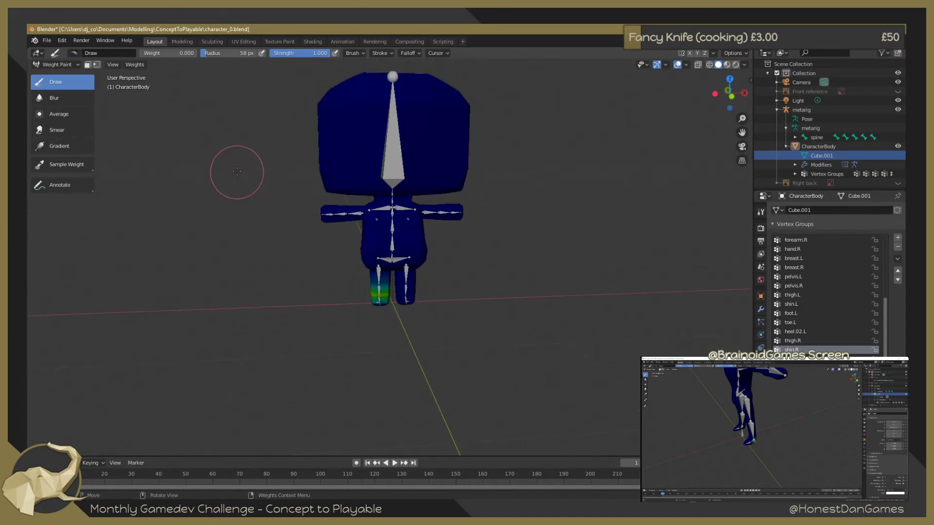
mouse_move(265, 134)
middle_mouse_down("shift")
mouse_move(268, 170)
mouse_move(243, 175)
middle_mouse_up("shift")
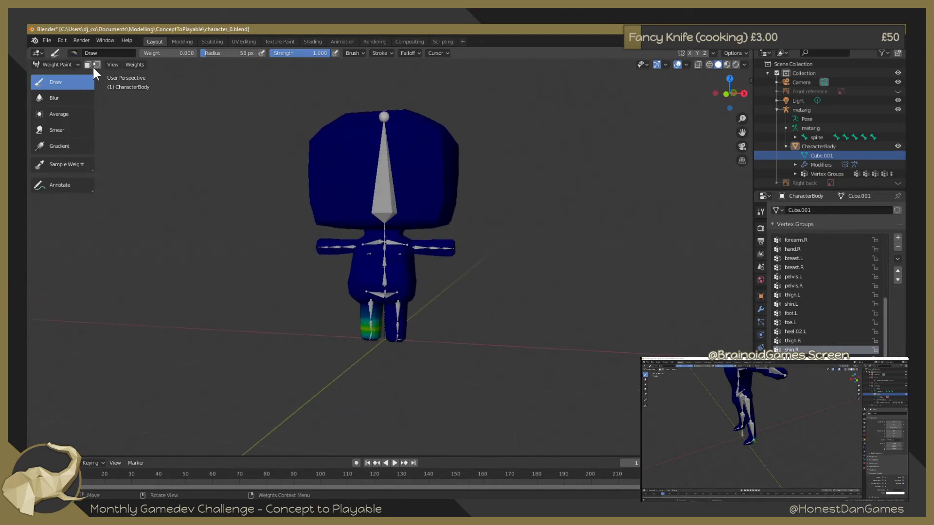
left_click(74, 65)
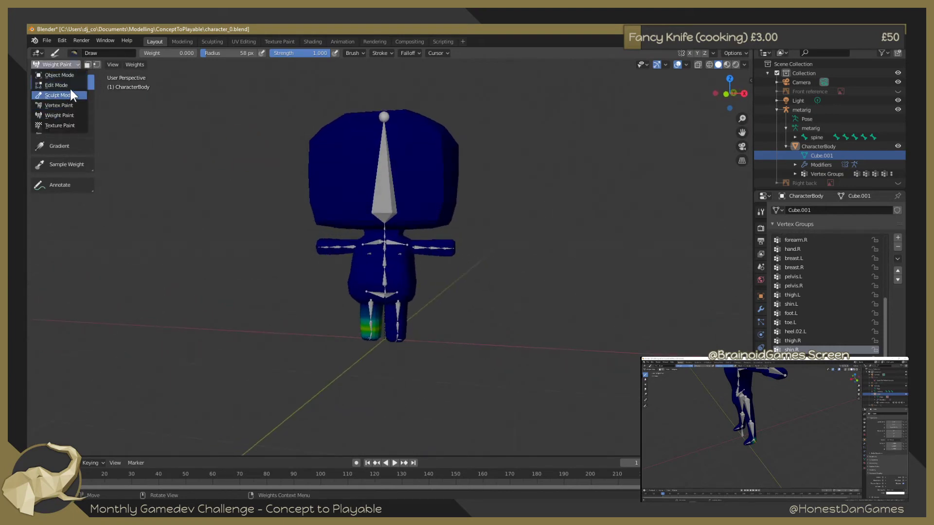
left_click(71, 65)
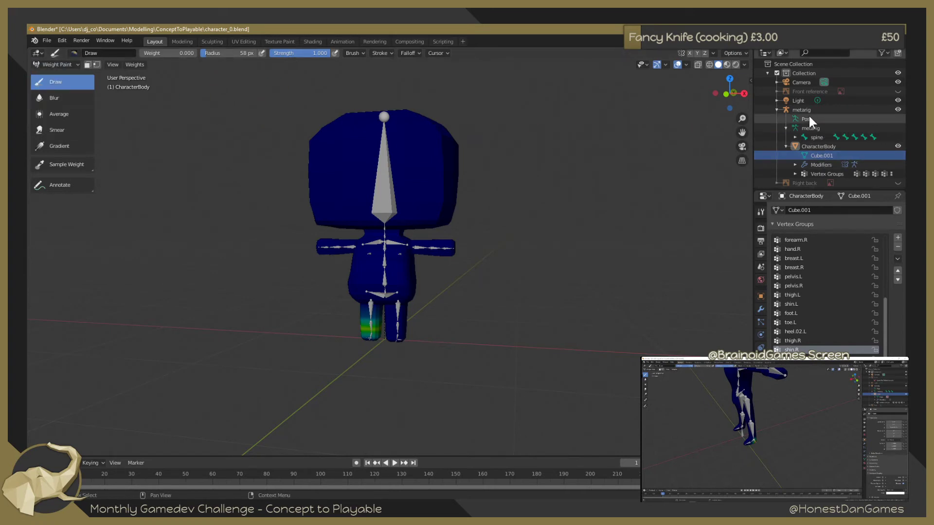
left_click(798, 111)
left_click(69, 63)
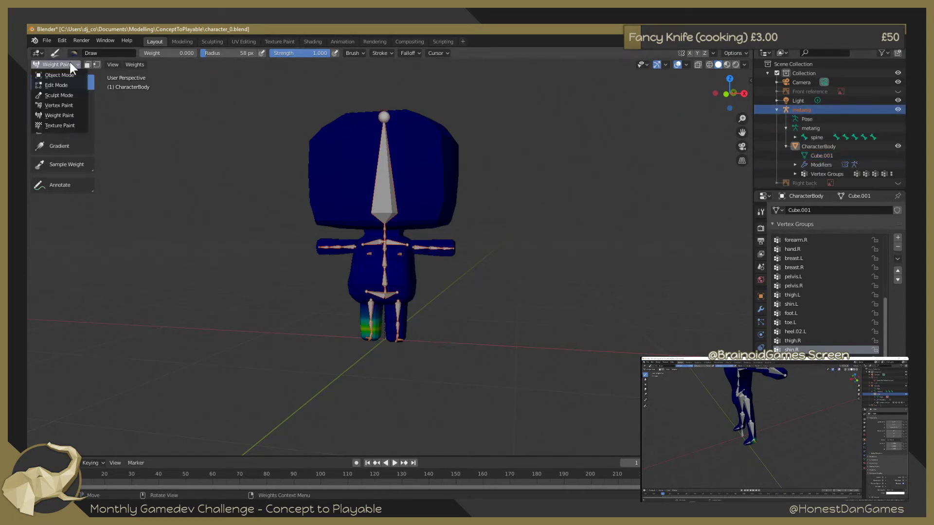
right_click(173, 101)
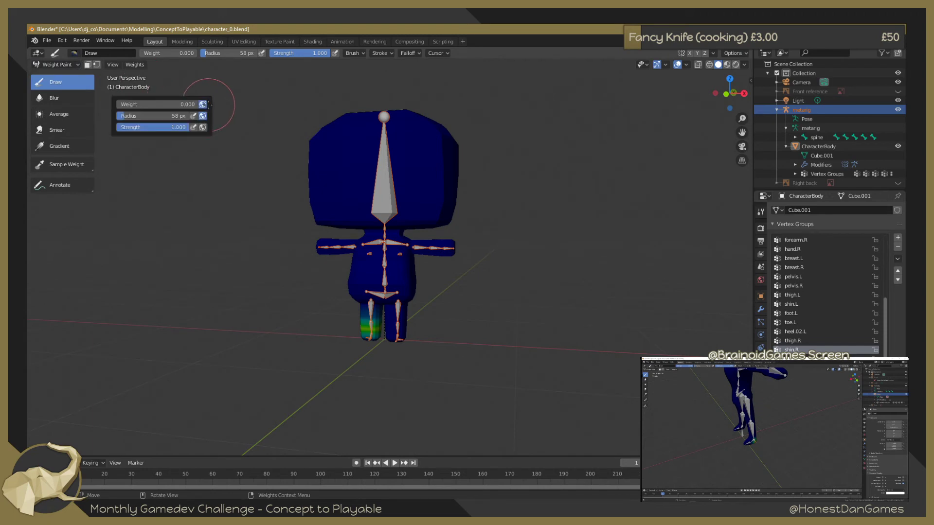
left_click(72, 65)
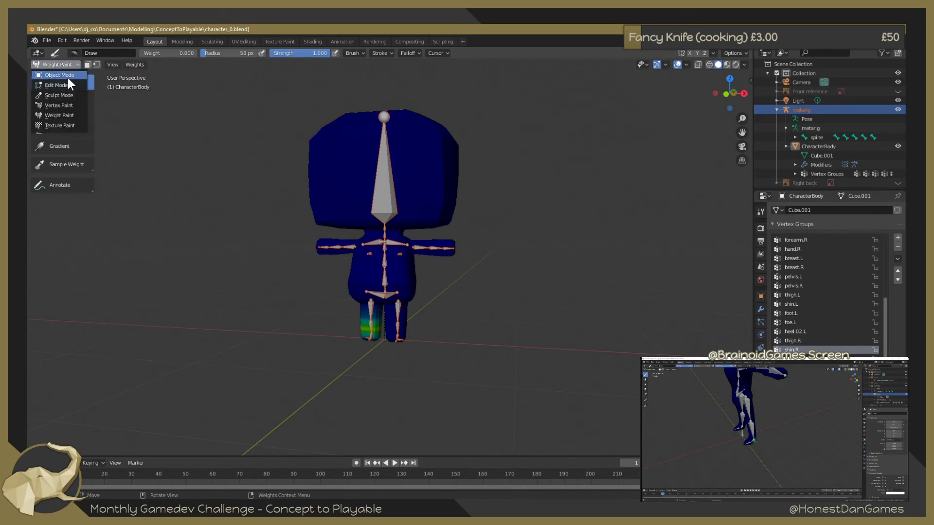
Put the metarig in Pose Mode and rotate the lower leg bone around X
left_click(802, 110)
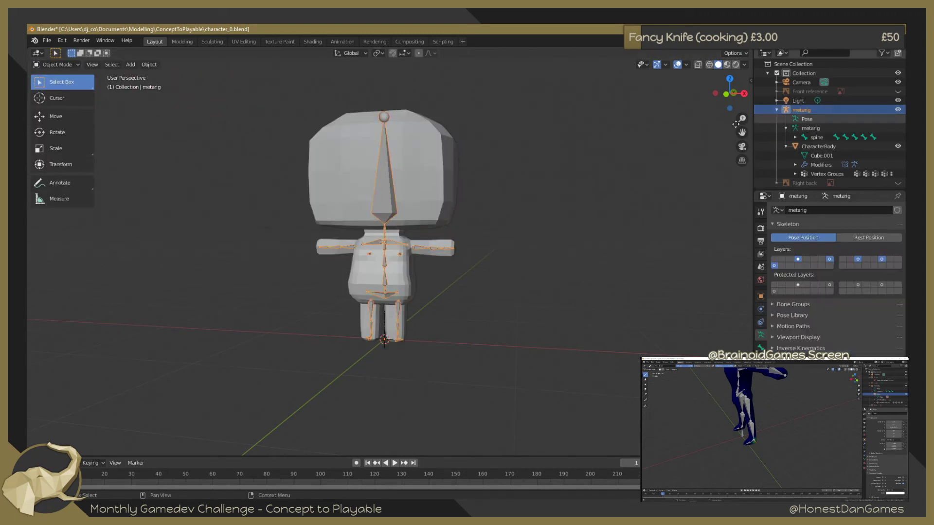
left_click(52, 66)
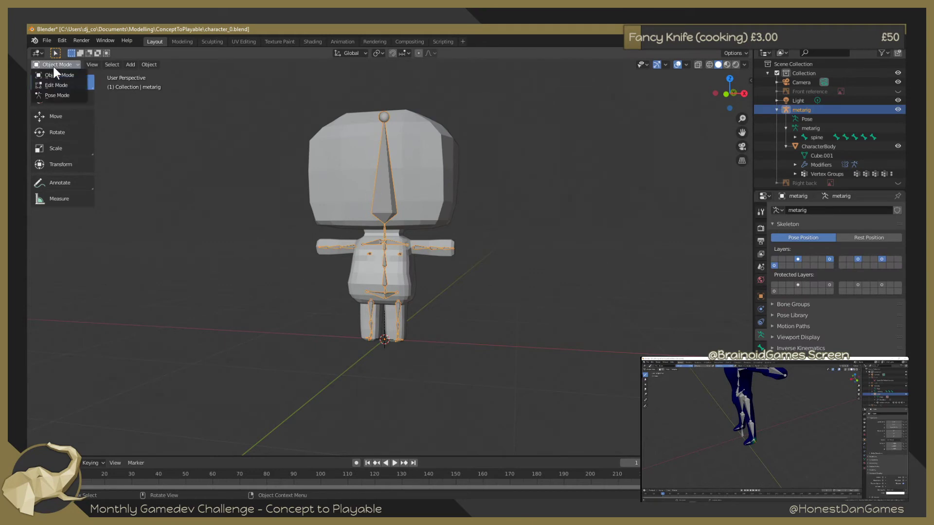
left_click(64, 94)
mouse_move(170, 146)
middle_mouse_down()
mouse_move(460, 278)
mouse_move(405, 339)
middle_mouse_up()
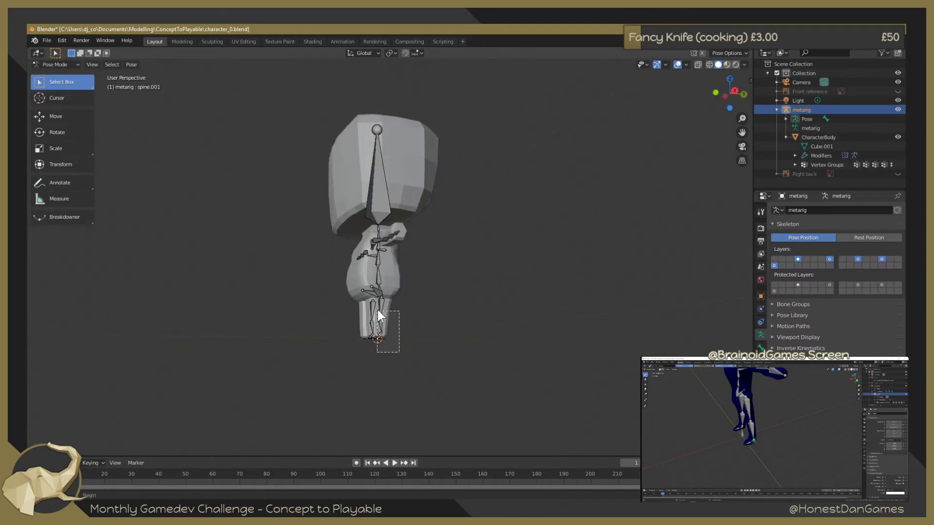
left_click_drag(399, 351, 379, 306)
middle_click_drag(379, 306, 425, 340)
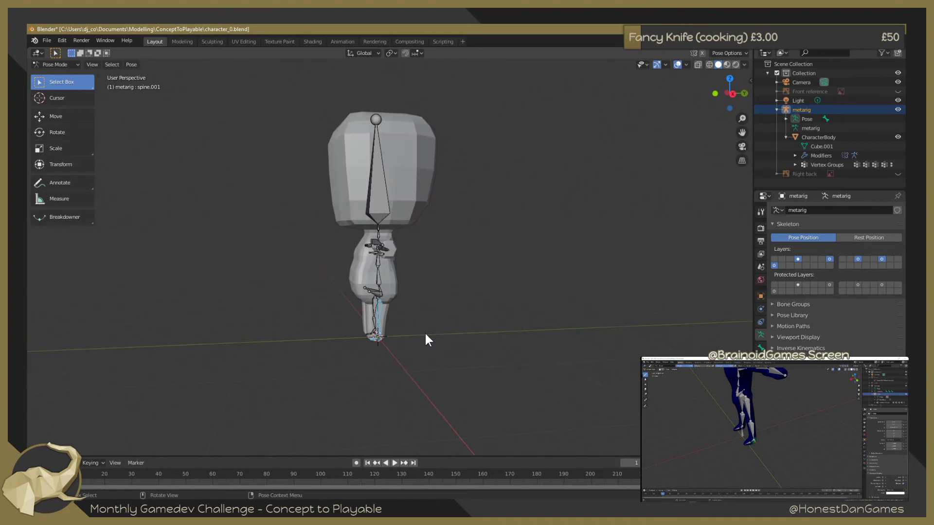
key("r")
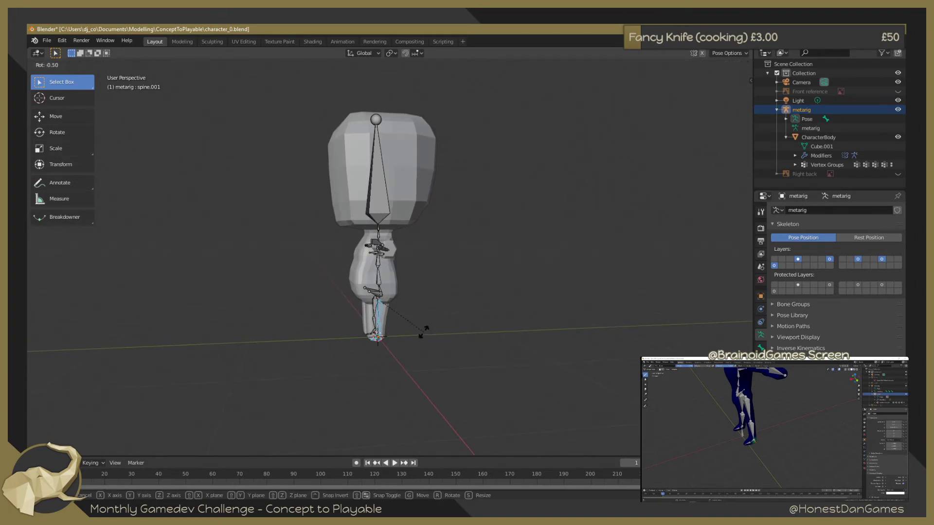
key("x")
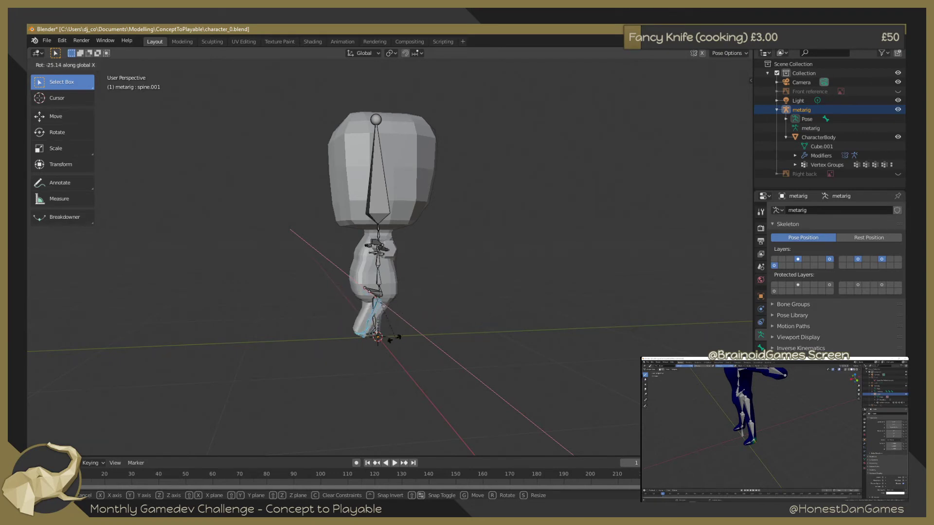
left_click(424, 331)
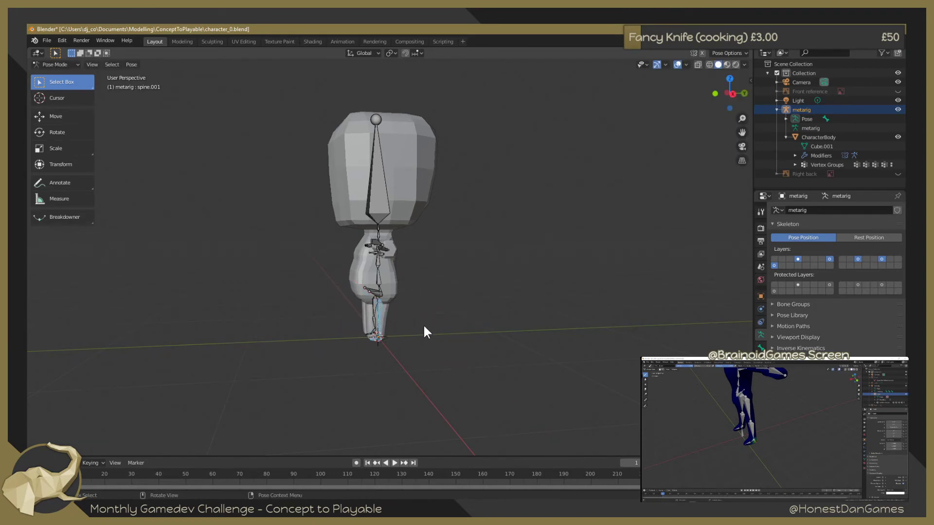
Orbit and zoom around the character to inspect the leg deformation
right_click(389, 324)
mouse_move(443, 255)
middle_mouse_down()
mouse_move(559, 268)
mouse_move(521, 264)
middle_mouse_up()
scroll(448, 243, "down", 3)
mouse_move(449, 243)
middle_mouse_down()
mouse_move(500, 229)
mouse_move(580, 247)
mouse_move(432, 244)
mouse_move(544, 249)
mouse_move(539, 269)
mouse_move(478, 250)
middle_mouse_up()
scroll(468, 248, "up", 1)
scroll(469, 248, "up", 3)
scroll(543, 248, "down", 4)
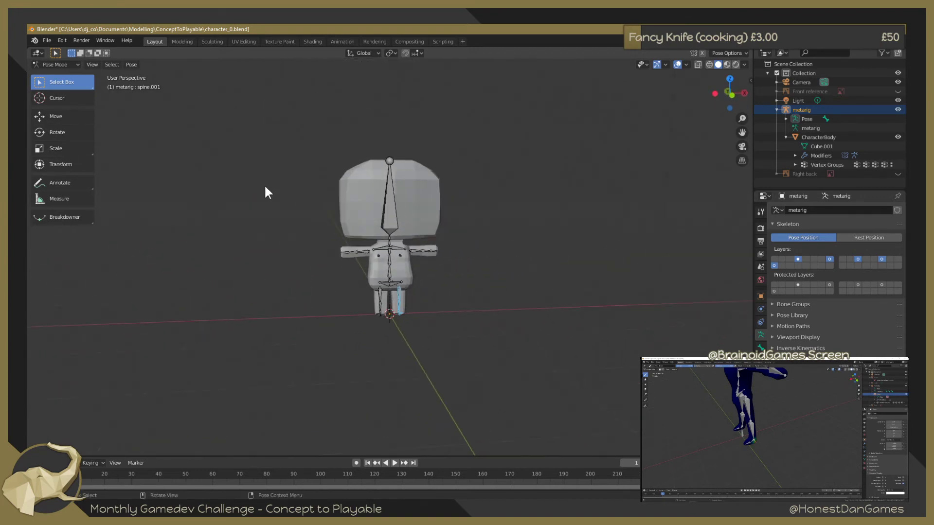
middle_click_drag(324, 133, 309, 146)
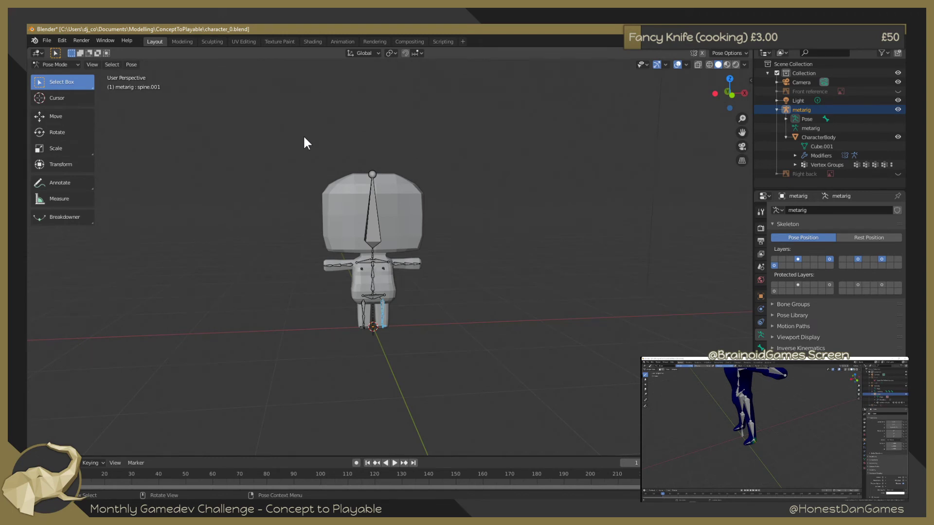
Save the file via File > Save and reselect CharacterBody in the Outliner
left_click(47, 40)
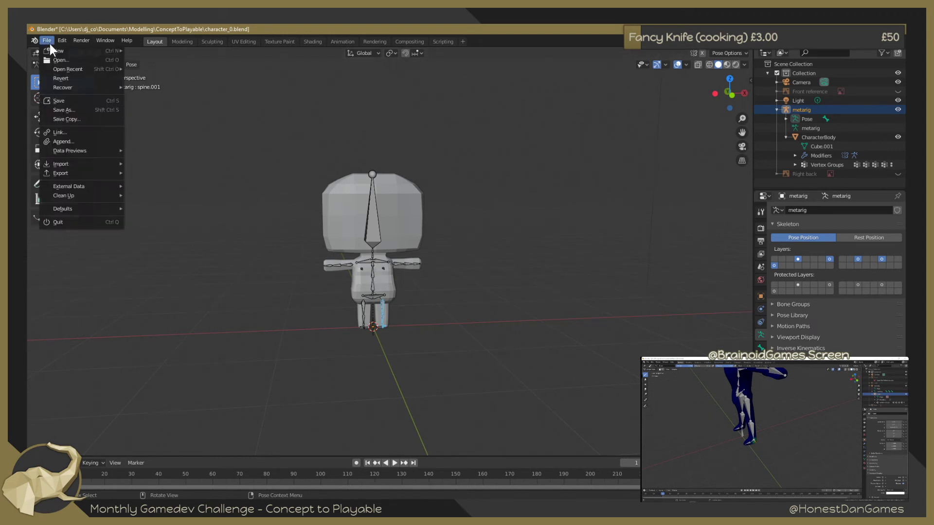
left_click(74, 100)
mouse_move(467, 225)
middle_mouse_down()
mouse_move(504, 225)
mouse_move(488, 225)
middle_mouse_up()
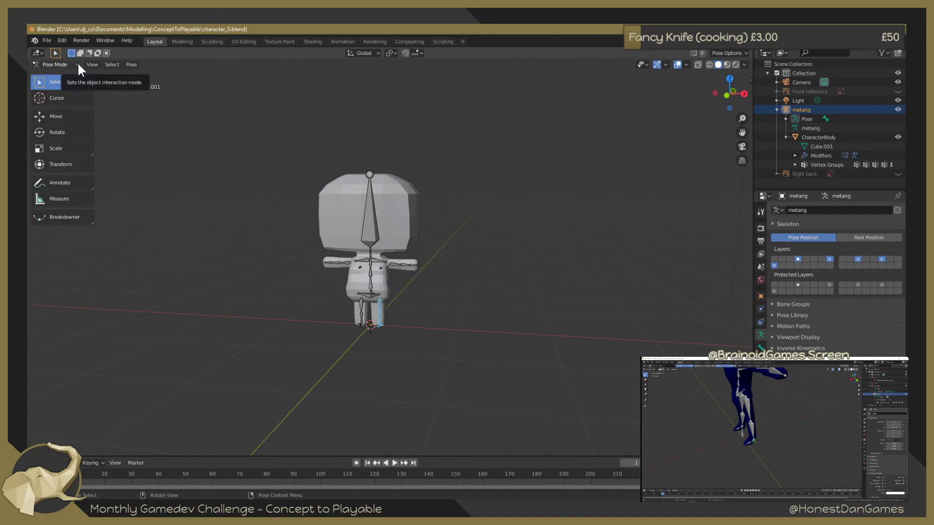
left_click(46, 41)
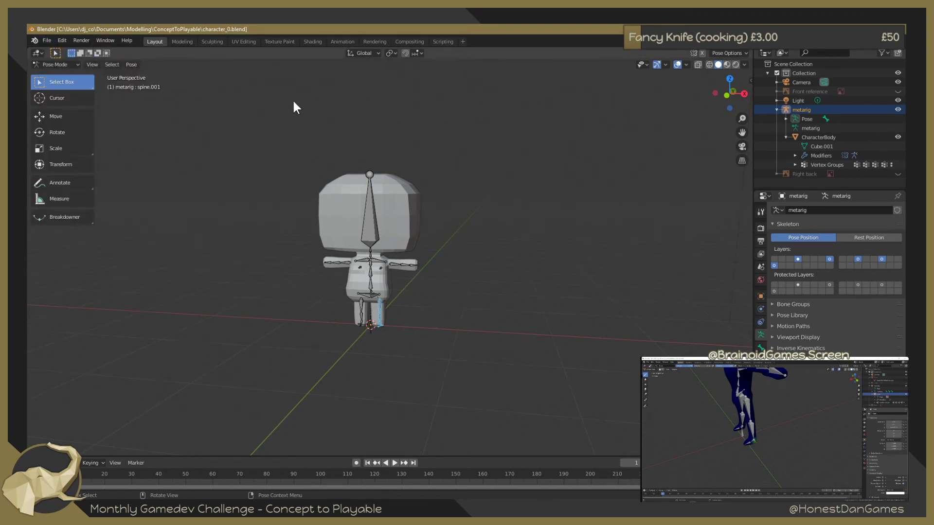
left_click(814, 137)
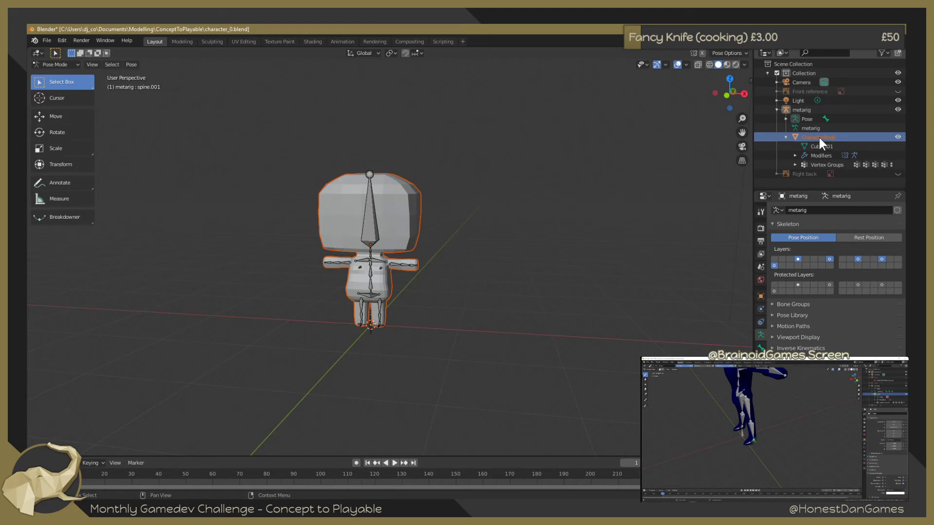
Return to Object Mode, then put CharacterBody into Edit Mode
left_click(67, 64)
left_click(65, 77)
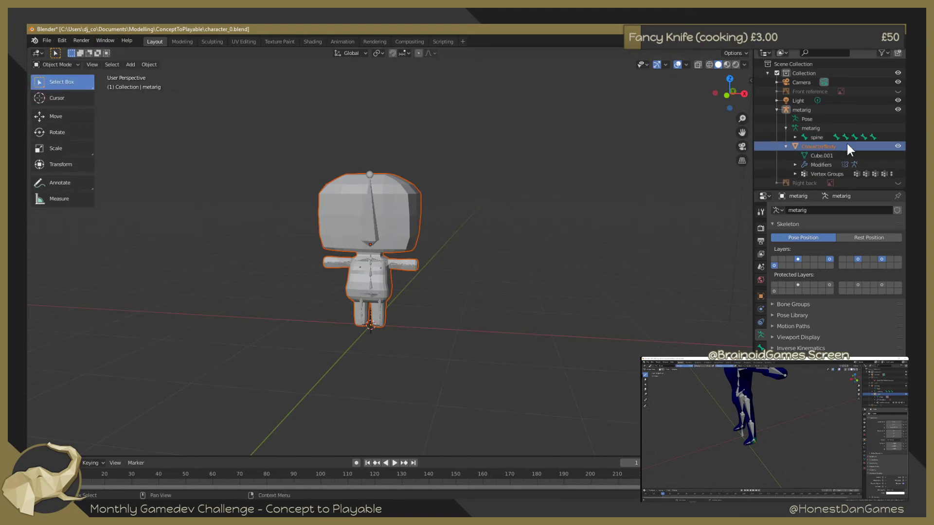
left_click(830, 164)
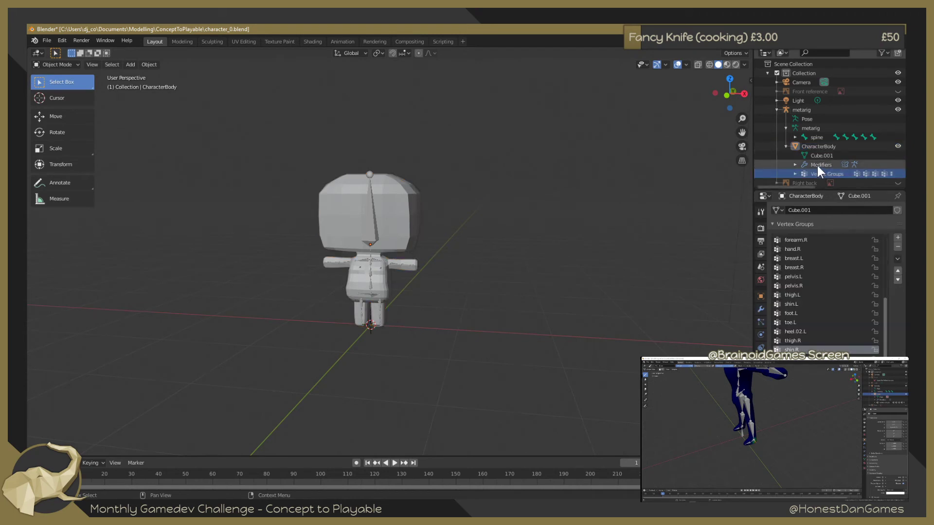
left_click(818, 158)
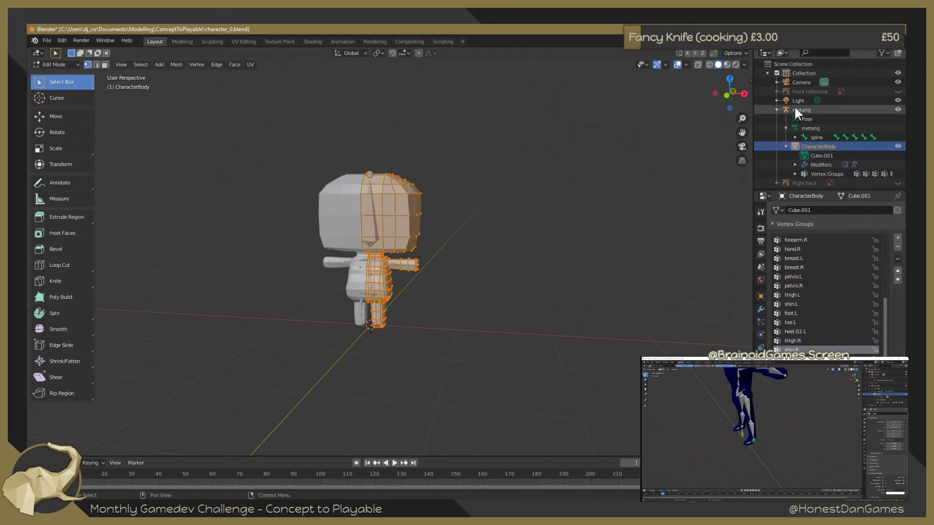
Select the scene Collection in the outliner and switch over to the web browser
left_click(797, 74)
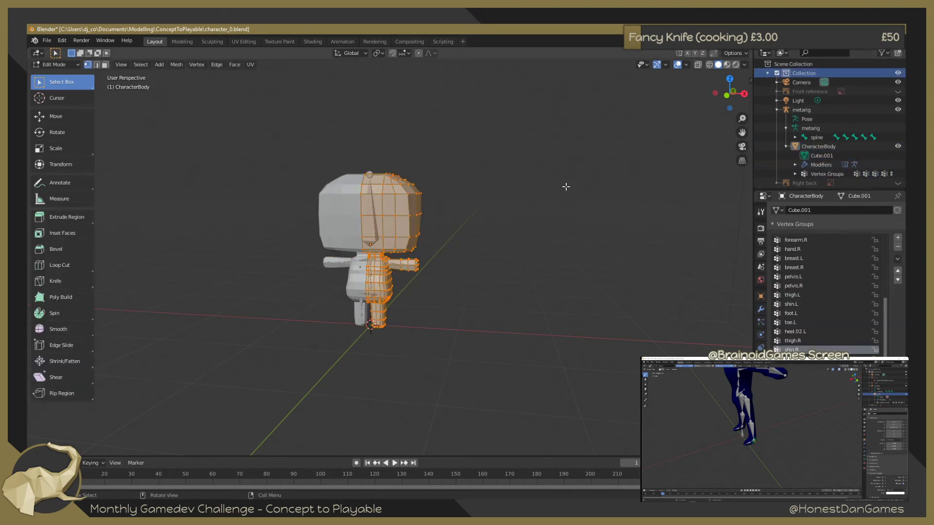
scroll(565, 187, "down", 1)
scroll(565, 187, "up", 1)
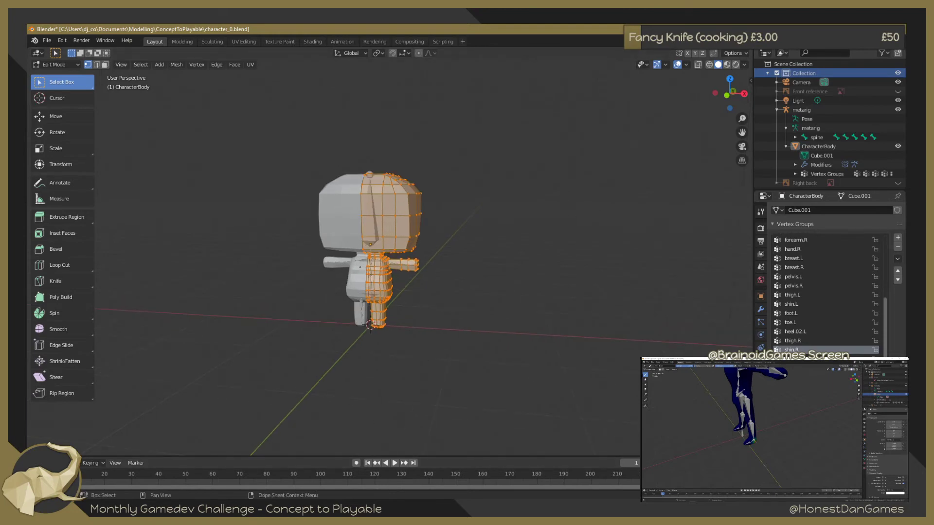
key("alt+Tab")
Search Google for 'mixamo' in a new browser tab
key("ctrl+t")
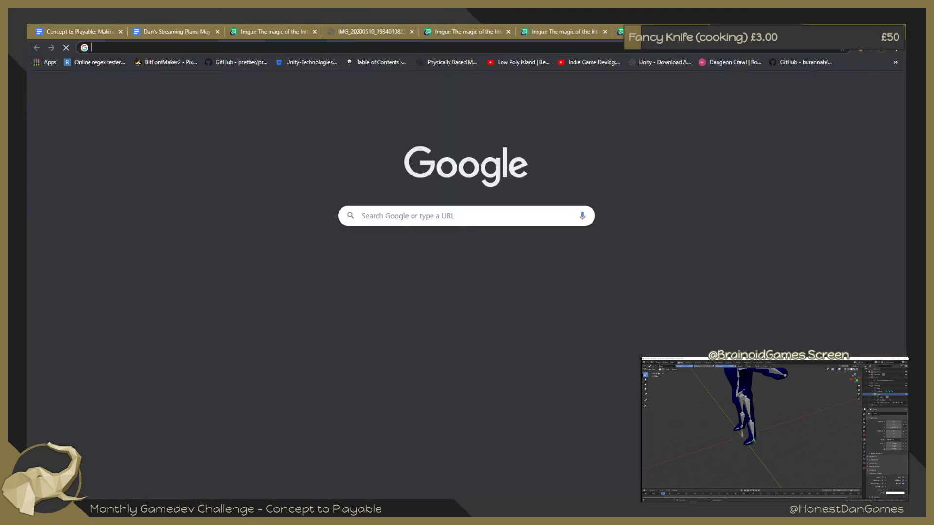
type("mixa")
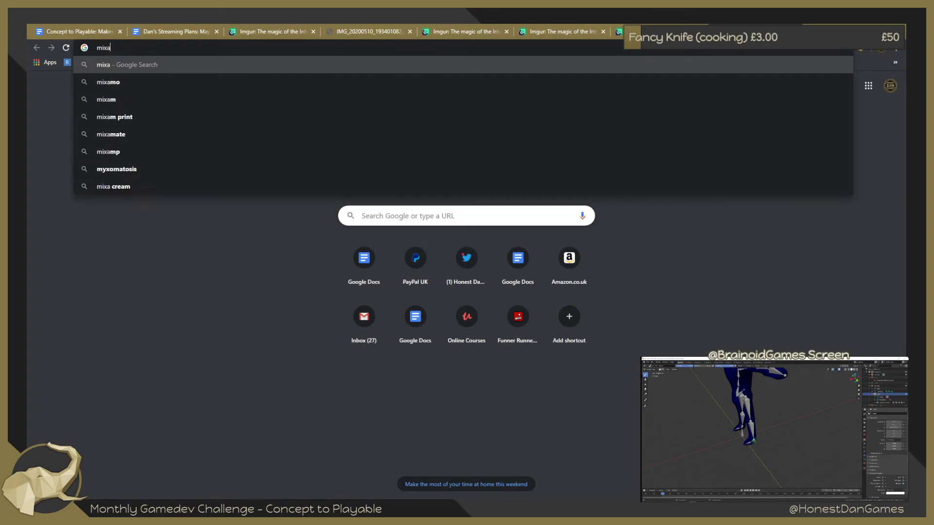
type("mo.")
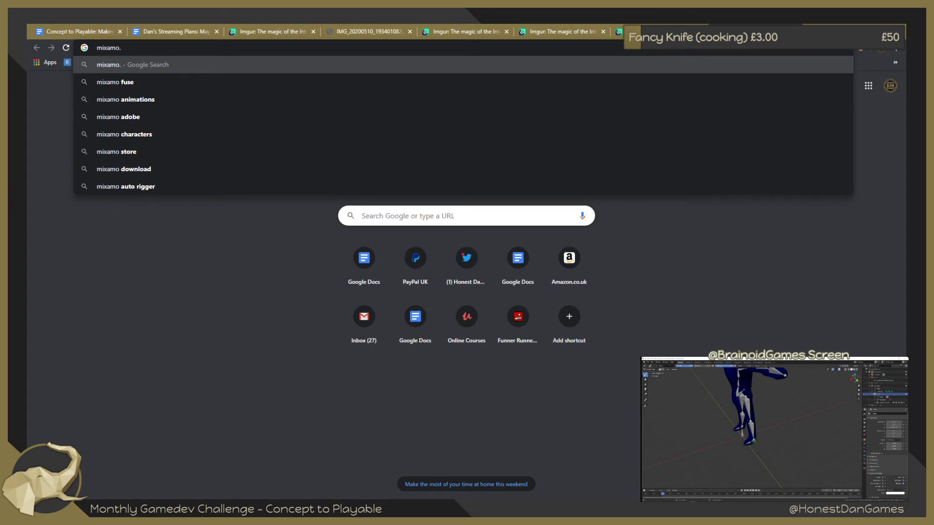
key("BackSpace")
key("Return")
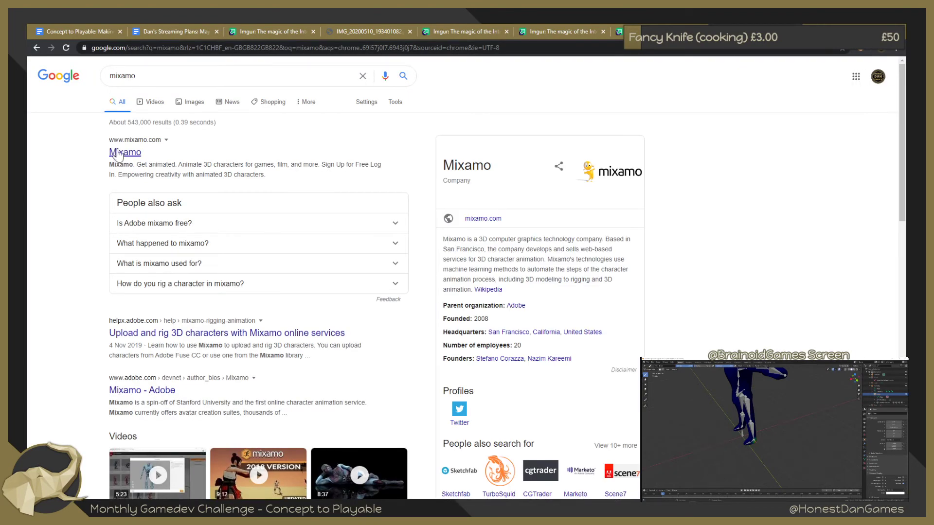
Open the Mixamo website and its sign-up page, then close the tab
left_click(127, 152)
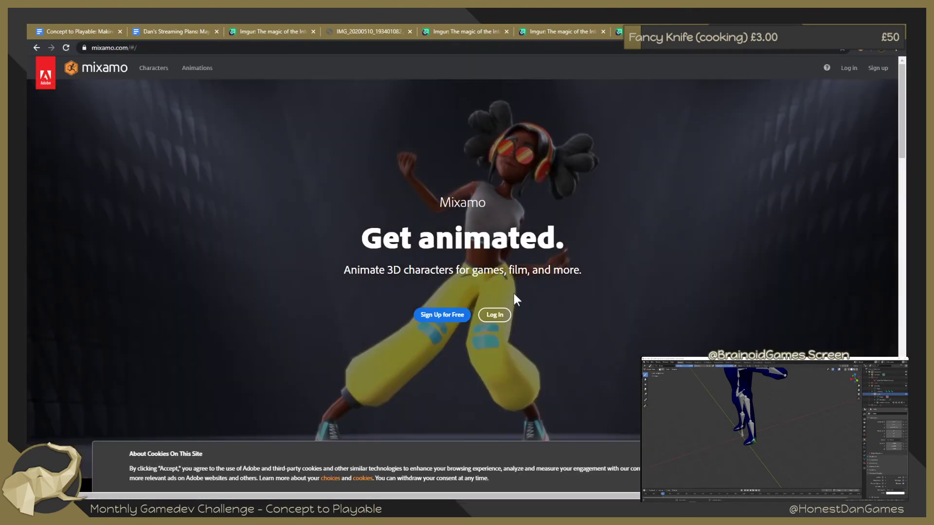
left_click(442, 314)
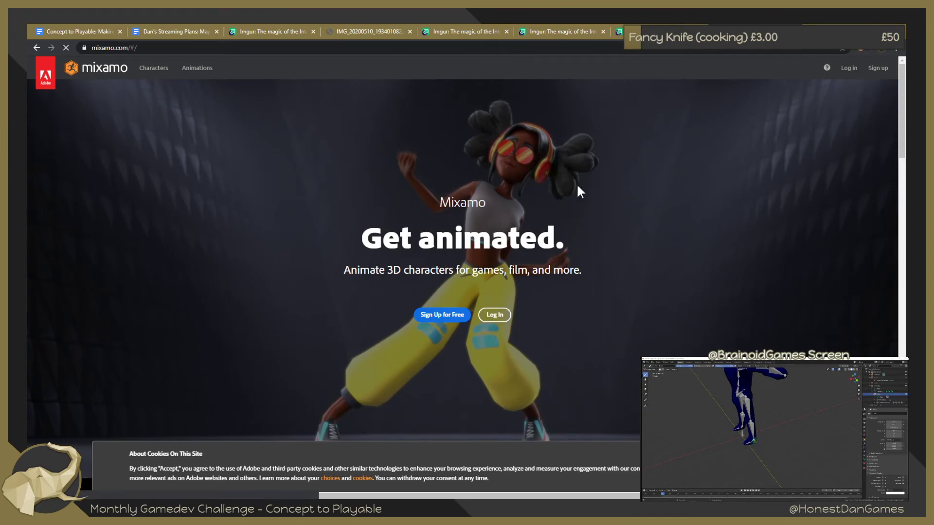
key("ctrl+w")
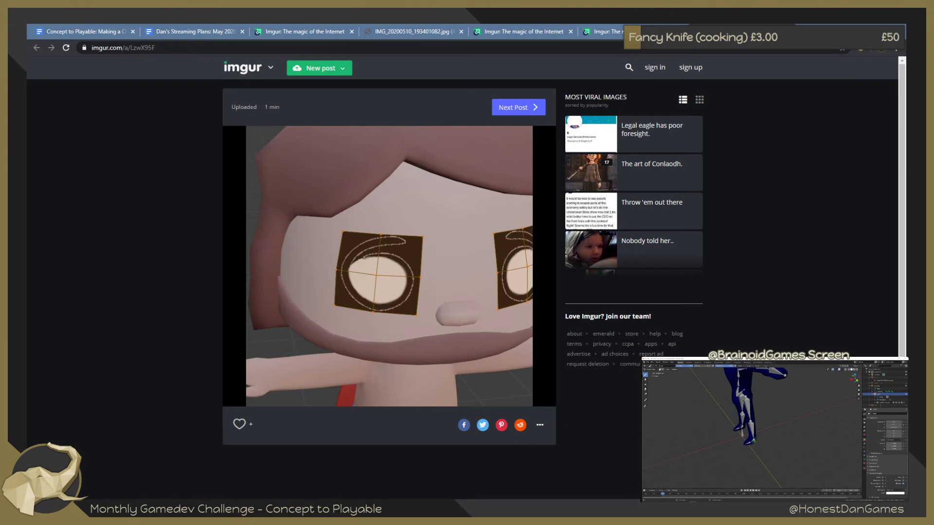
Dock the Mixamo tab back into the main Chrome window and switch to Blender
left_click_drag(758, 31, 320, 40)
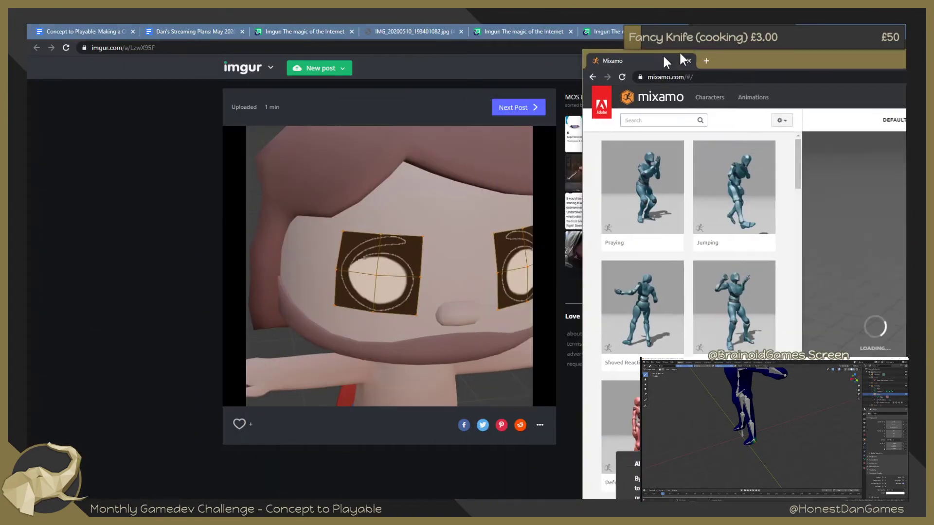
left_click_drag(320, 40, 671, 32)
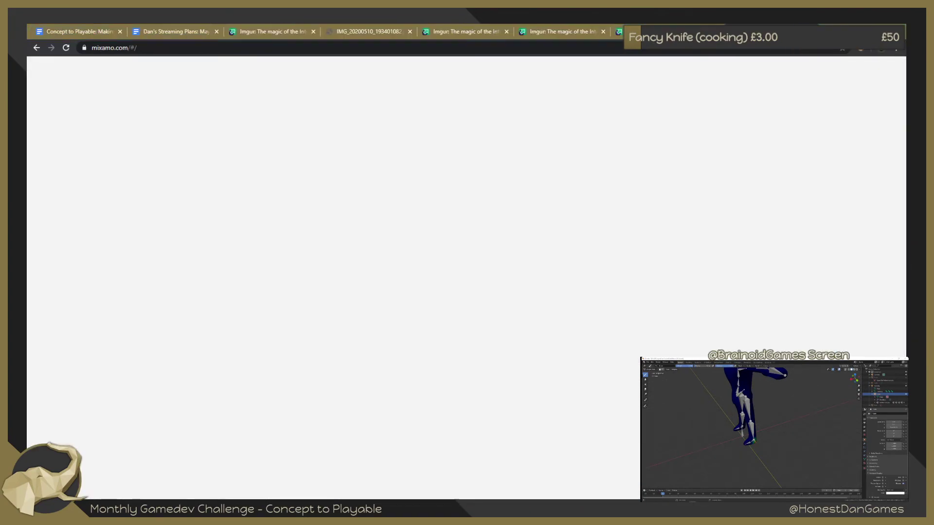
key("alt+Tab")
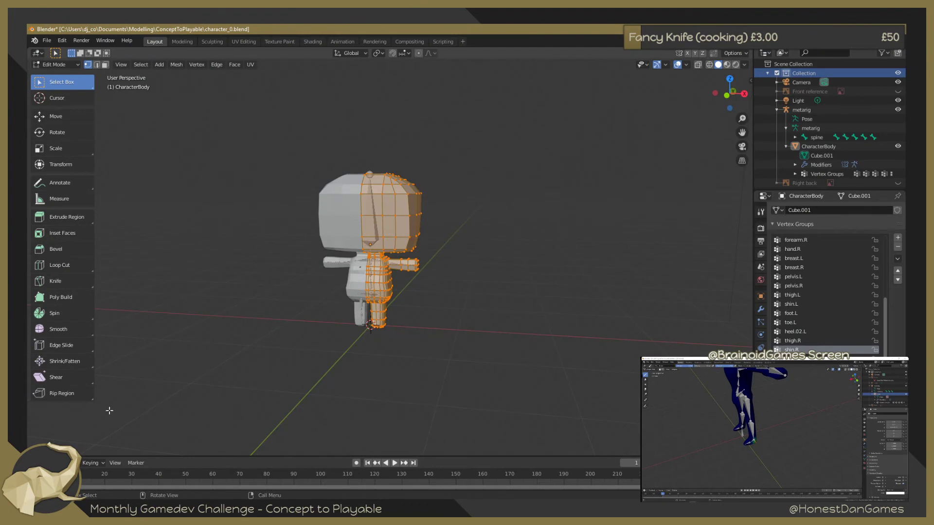
Clear the vertex selection and switch the character mesh from Edit Mode to Object Mode
left_click(130, 70)
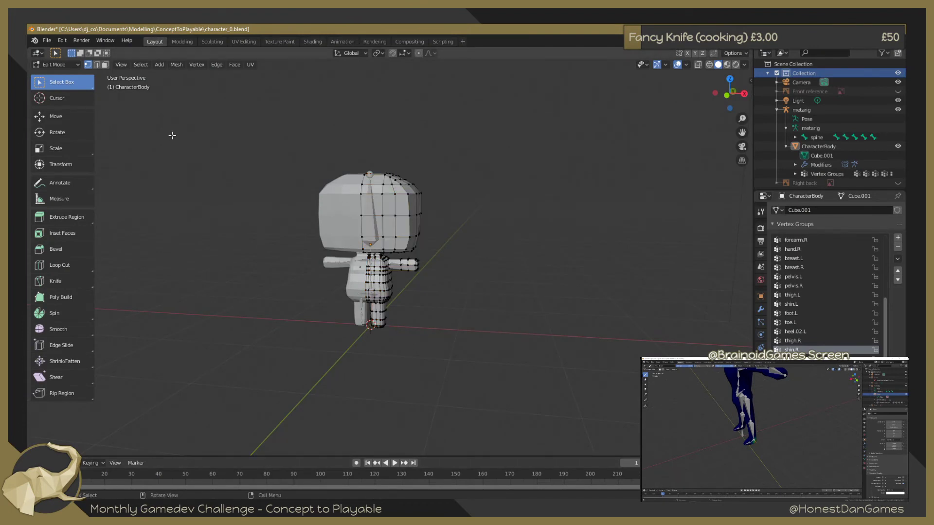
left_click(71, 64)
left_click(66, 71)
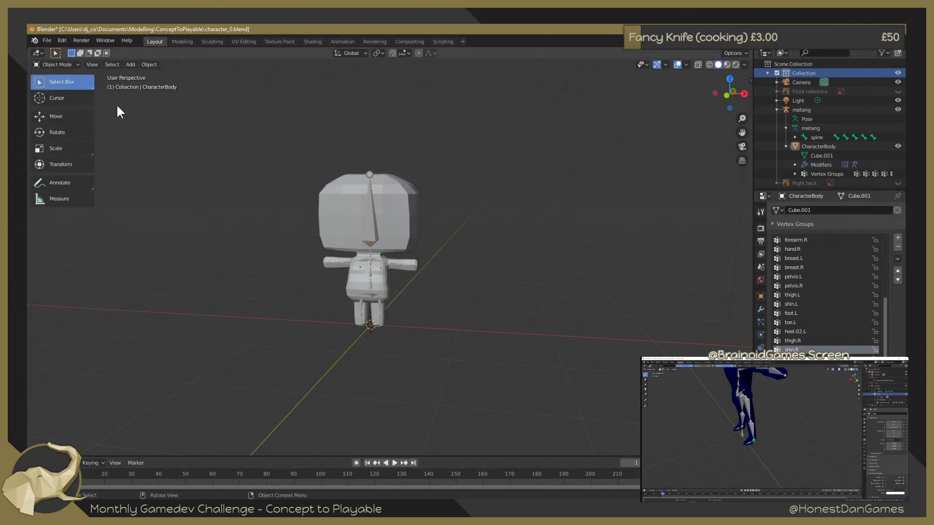
left_click(48, 41)
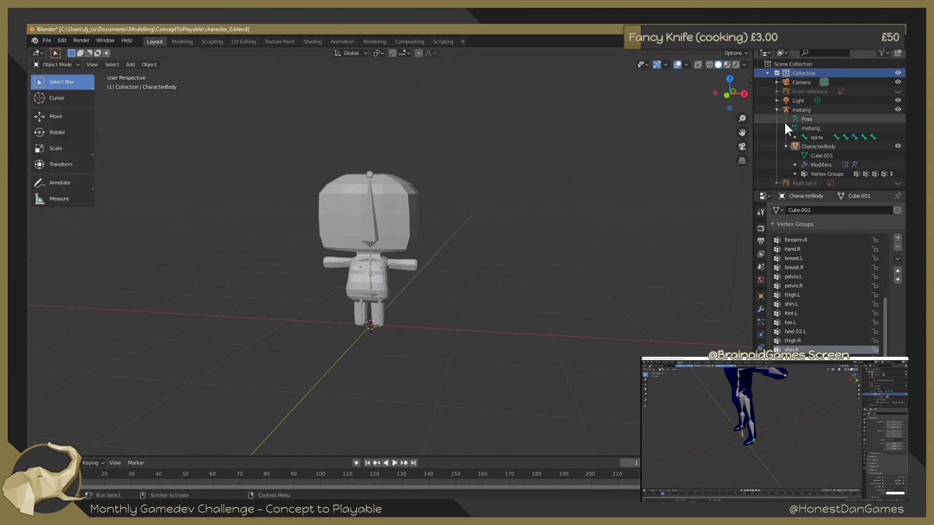
Delete the Camera and Light objects from the scene
left_click(803, 82)
left_click(807, 100)
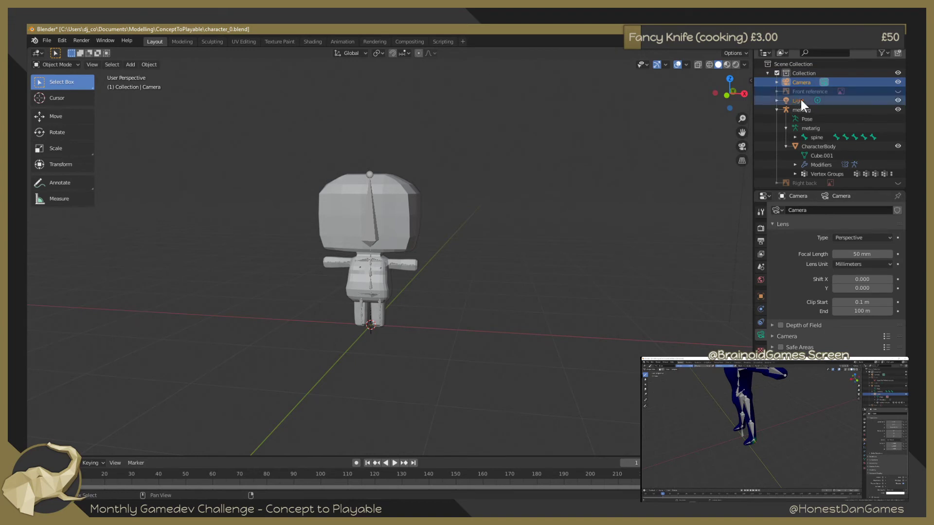
left_click(809, 83, "ctrl")
left_click(804, 100, "ctrl")
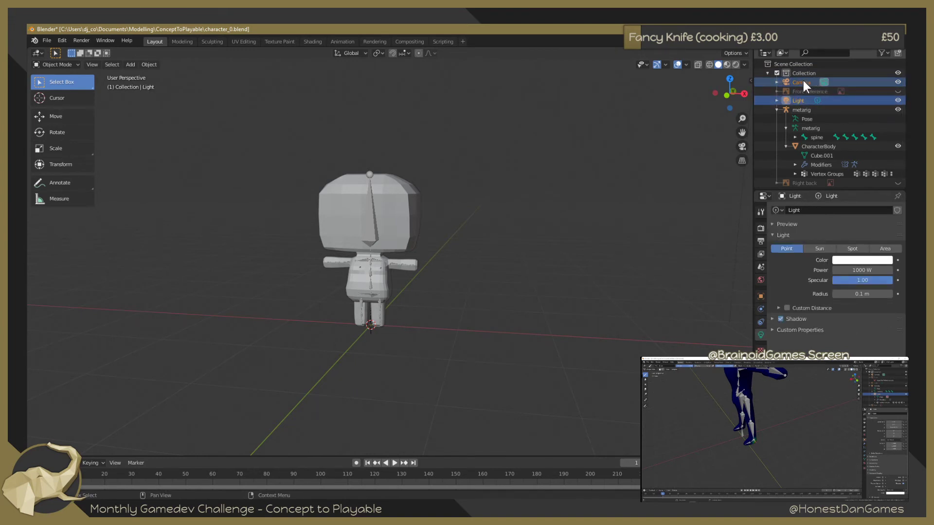
right_click(801, 78)
left_click(801, 80)
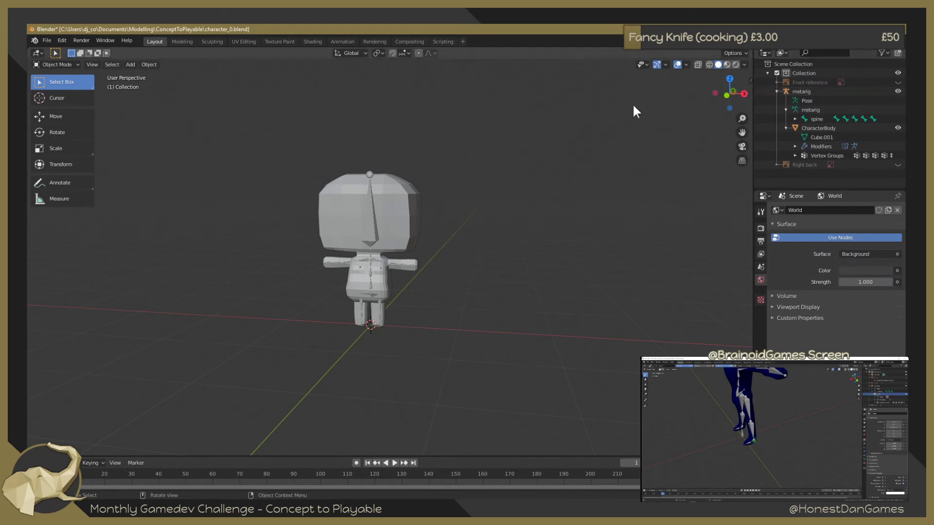
scroll(455, 156, "down", 2)
scroll(414, 163, "down", 1)
mouse_move(388, 175)
middle_mouse_down()
mouse_move(438, 177)
mouse_move(418, 177)
middle_mouse_up()
scroll(399, 189, "up", 2)
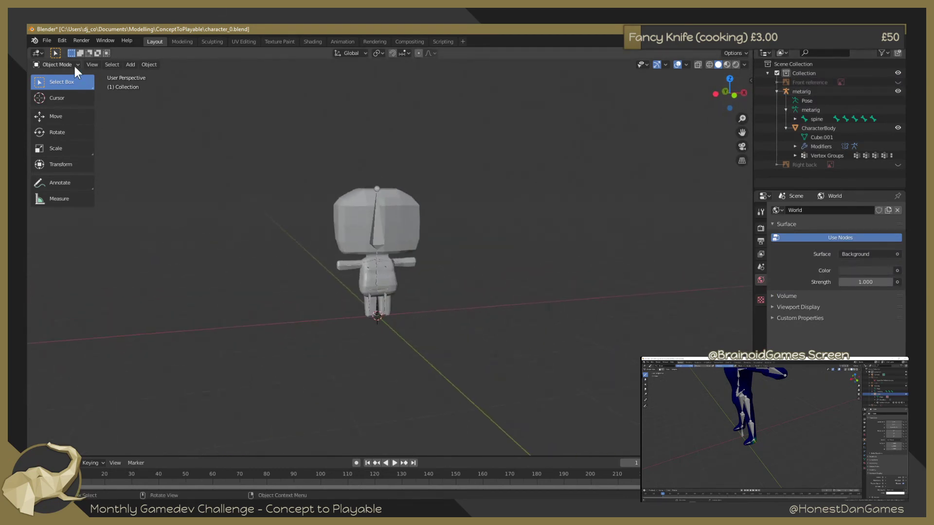
Save character_0.blend, export it as FBX, and return to Mixamo
key("ctrl+s")
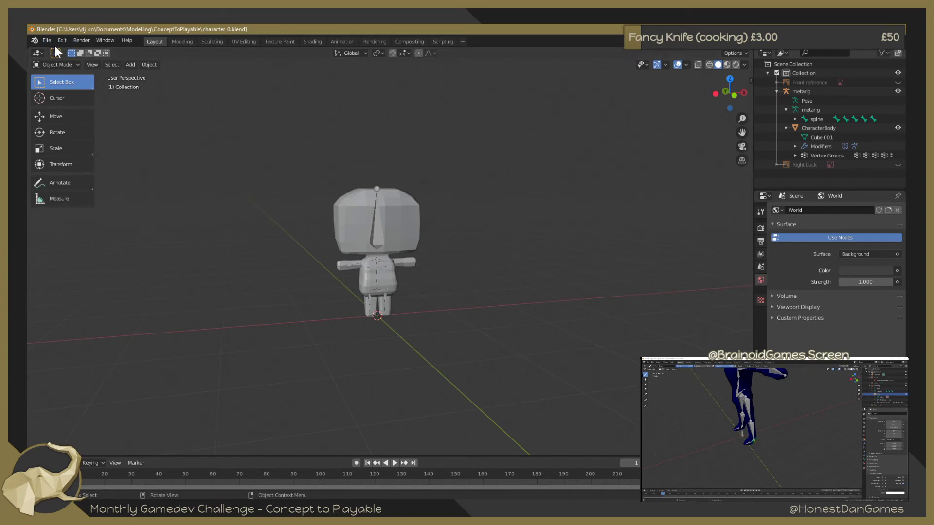
left_click(49, 42)
mouse_move(61, 173)
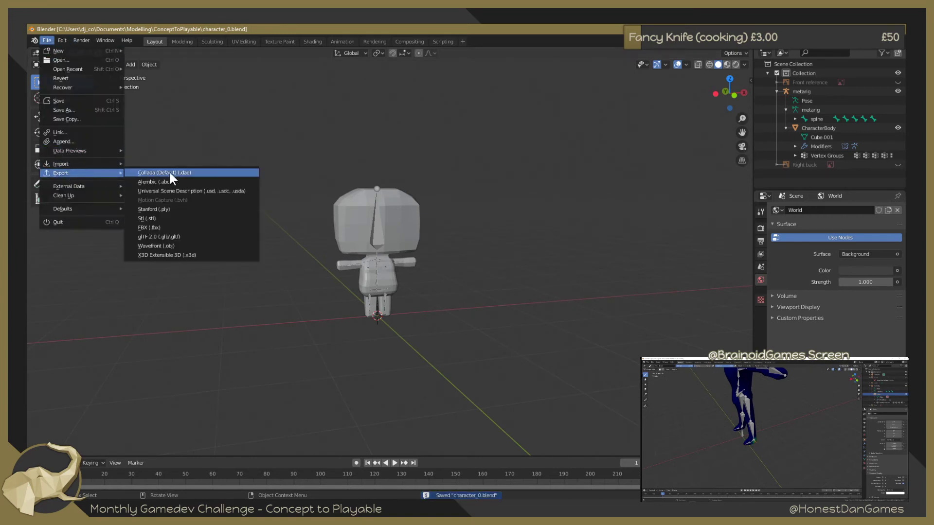
left_click(185, 226)
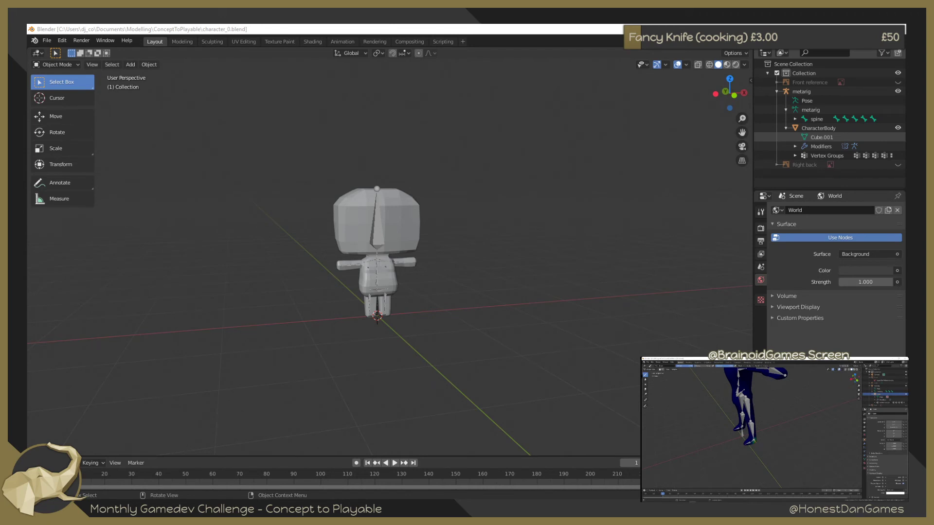
key("Return")
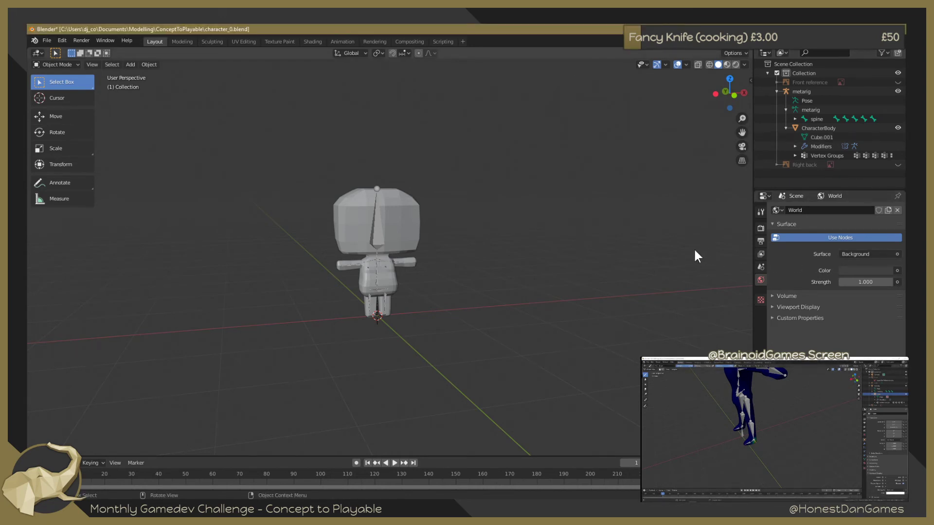
key("alt+Tab")
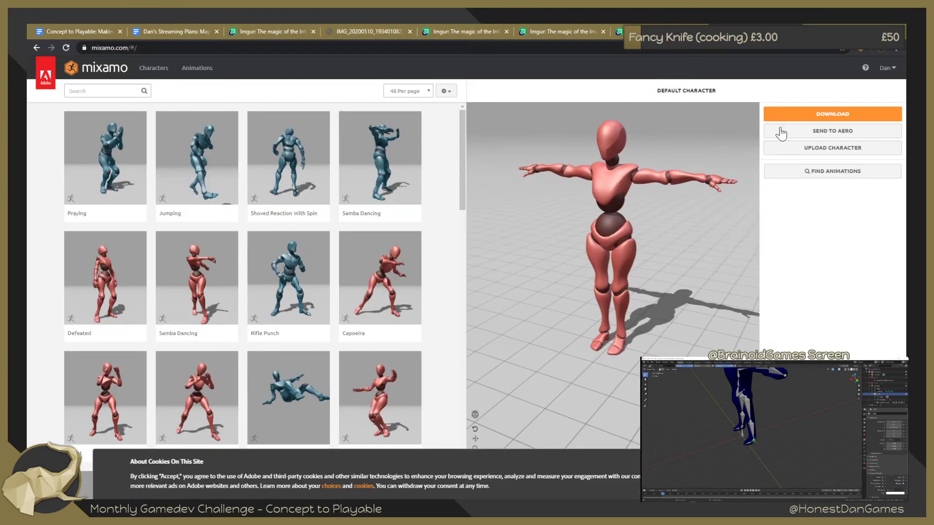
Upload character_0.fbx from Documents/Modelling/ConceptToPlayable as a new Mixamo character
left_click(825, 148)
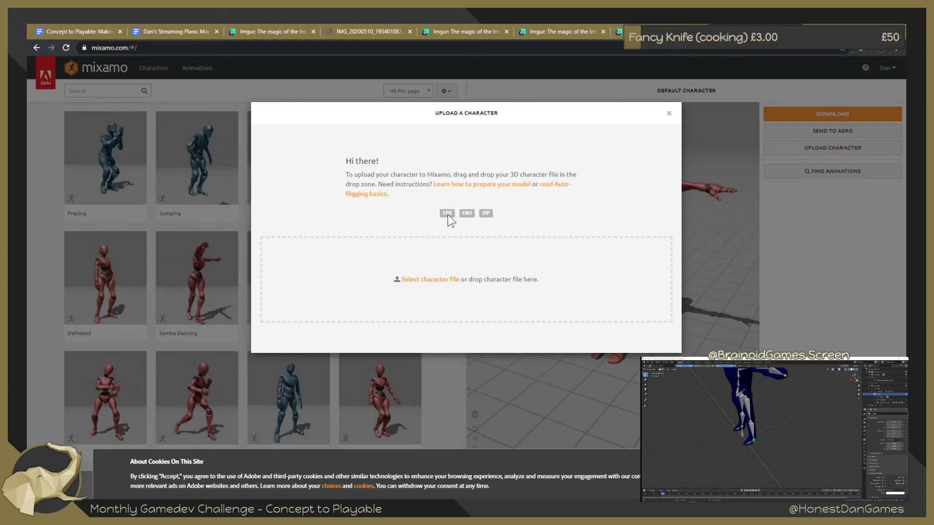
left_click(430, 280)
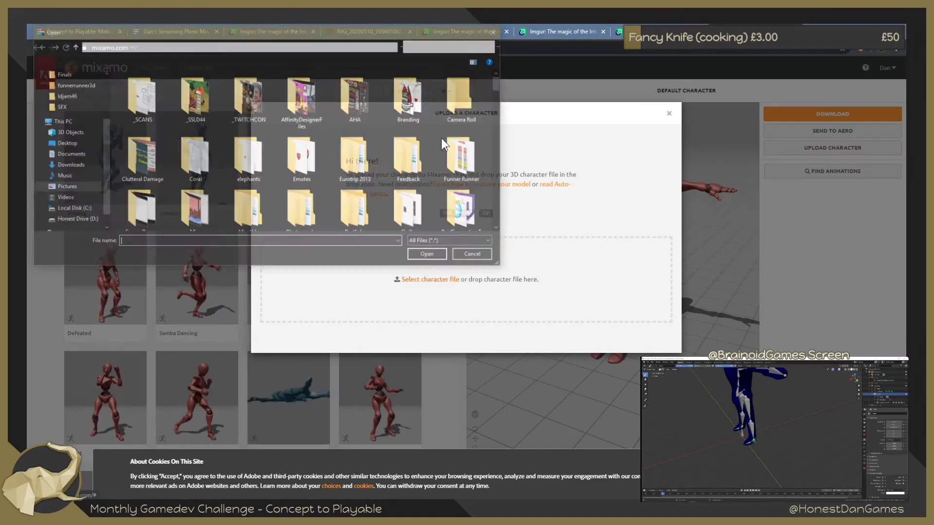
left_click_drag(389, 31, 640, 82)
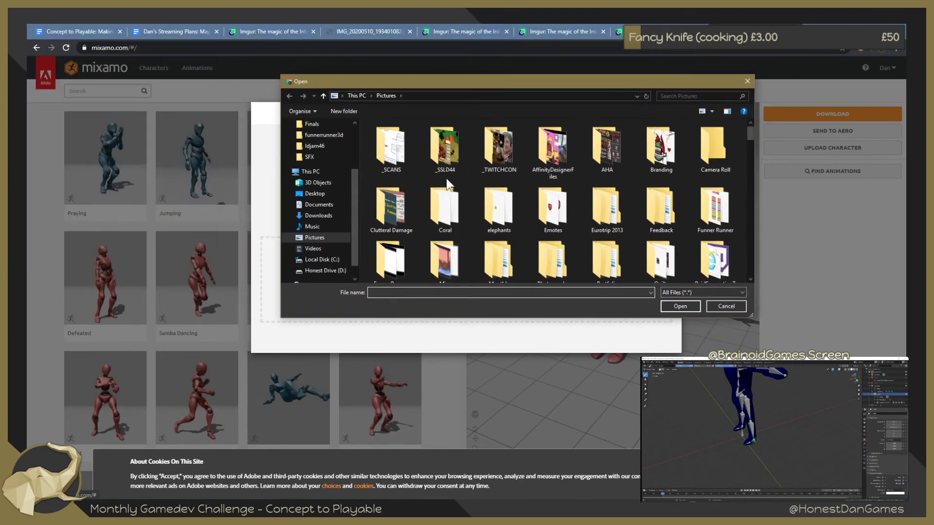
left_click(317, 205)
double_click(423, 242)
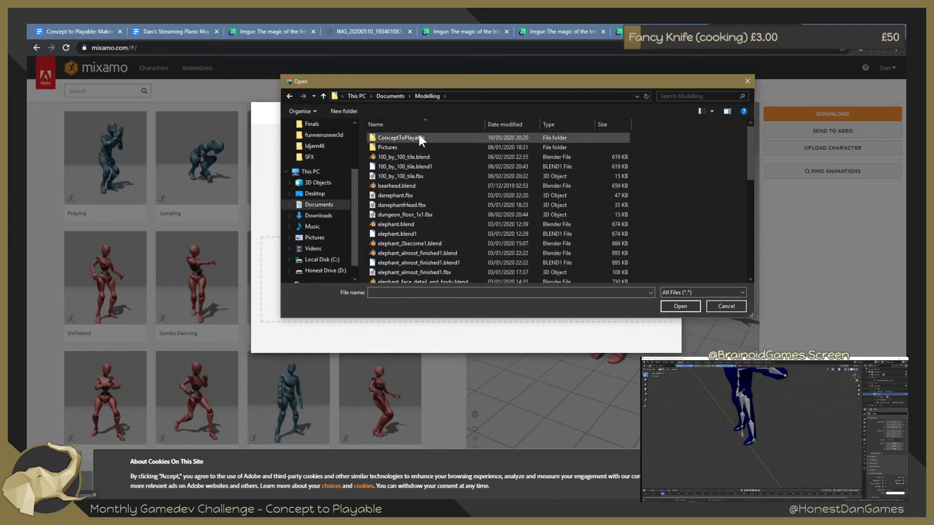
double_click(416, 137)
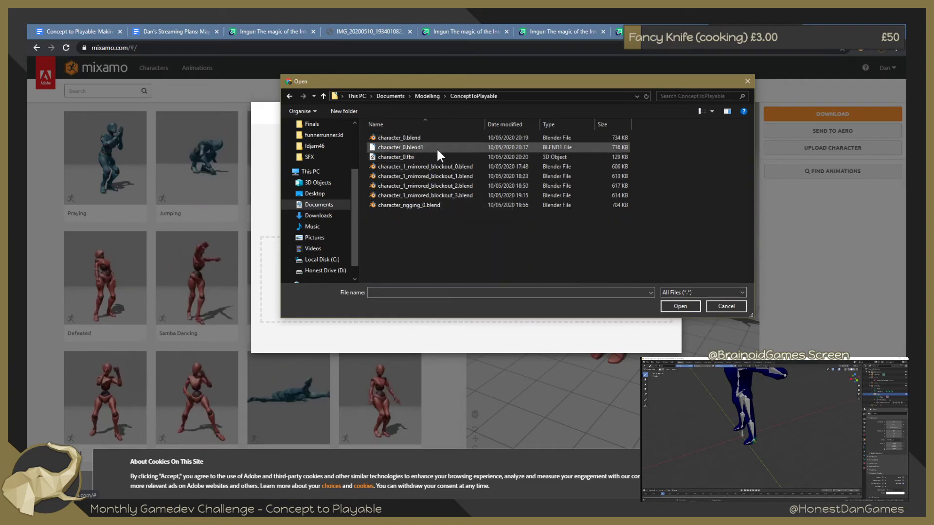
left_click(425, 156)
double_click(425, 156)
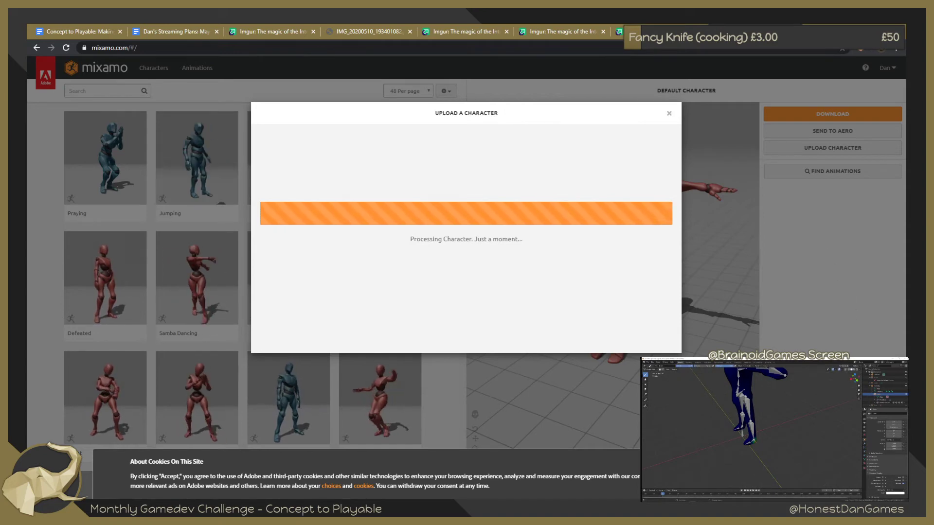
Dismiss the cookie notice, inspect the auto-rigged character, and confirm it
left_click(849, 474)
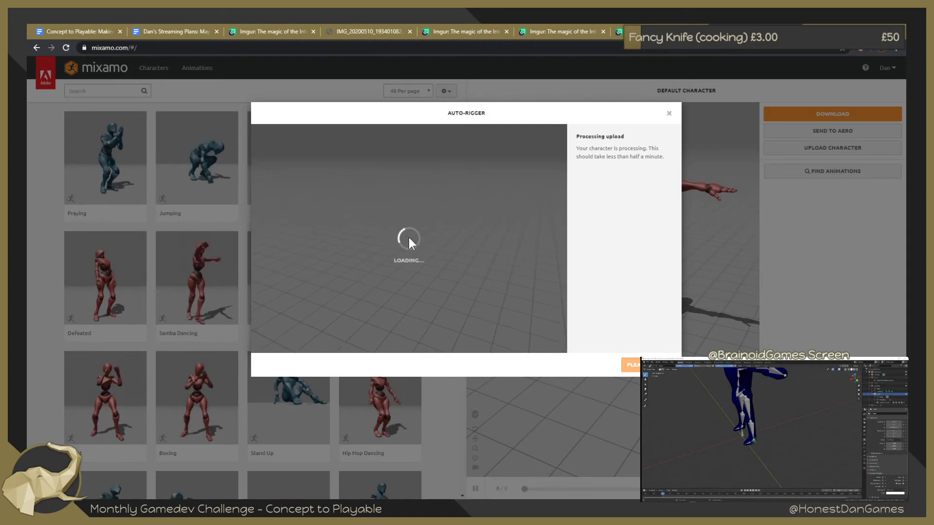
left_click_drag(451, 260, 456, 244)
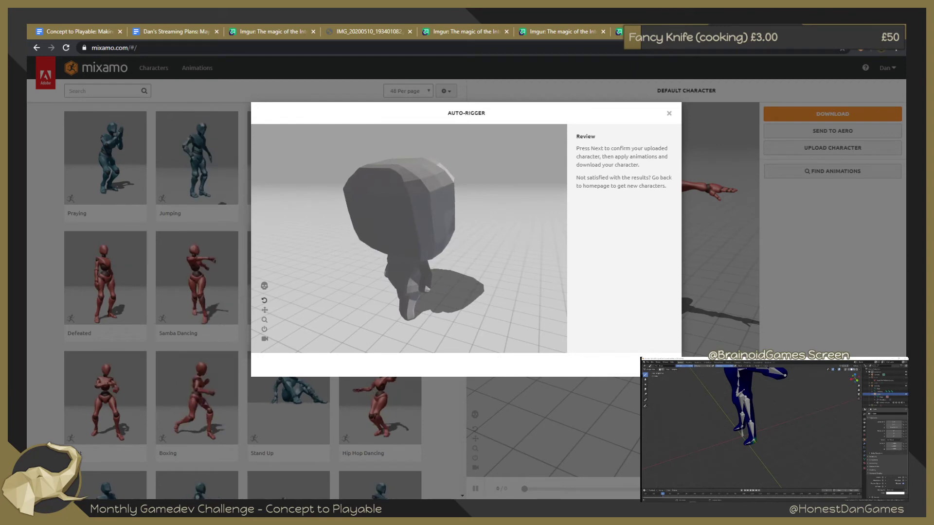
left_click(657, 365)
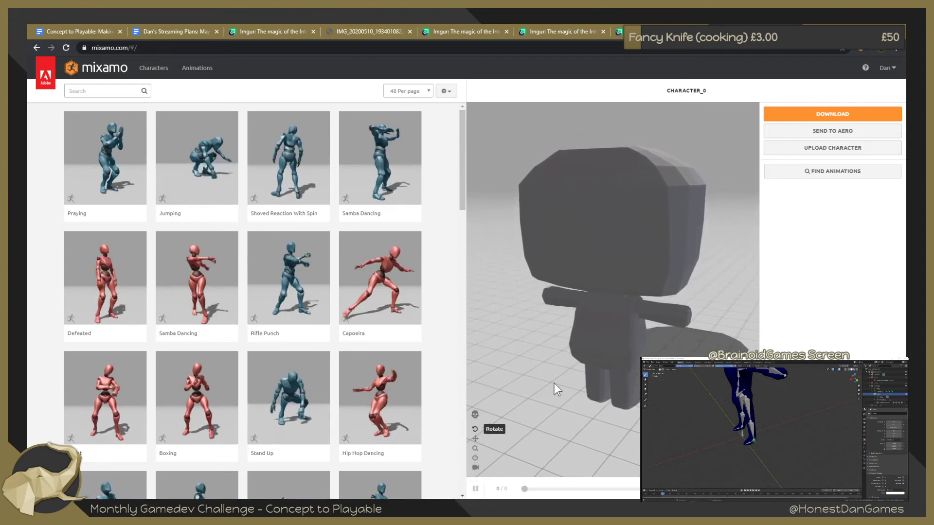
Apply the Praying animation to CHARACTER_0 and set Character Arm-Space to 16
mouse_move(650, 327)
left_mouse_down()
mouse_move(519, 323)
mouse_move(483, 335)
mouse_move(603, 247)
mouse_move(608, 191)
left_mouse_up()
mouse_move(620, 222)
left_mouse_down()
mouse_move(600, 219)
mouse_move(589, 202)
mouse_move(544, 193)
mouse_move(491, 211)
mouse_move(499, 243)
left_mouse_up()
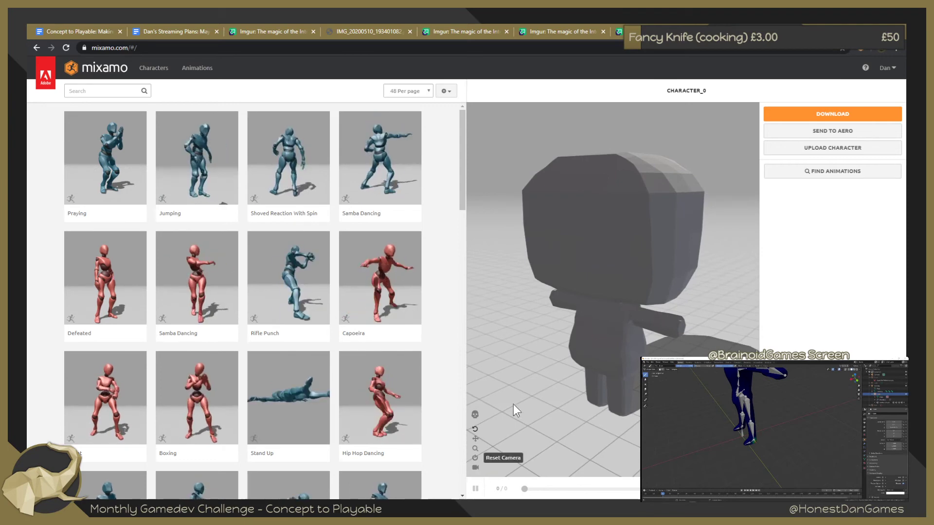
scroll(623, 336, "down", 3)
scroll(610, 333, "down", 3)
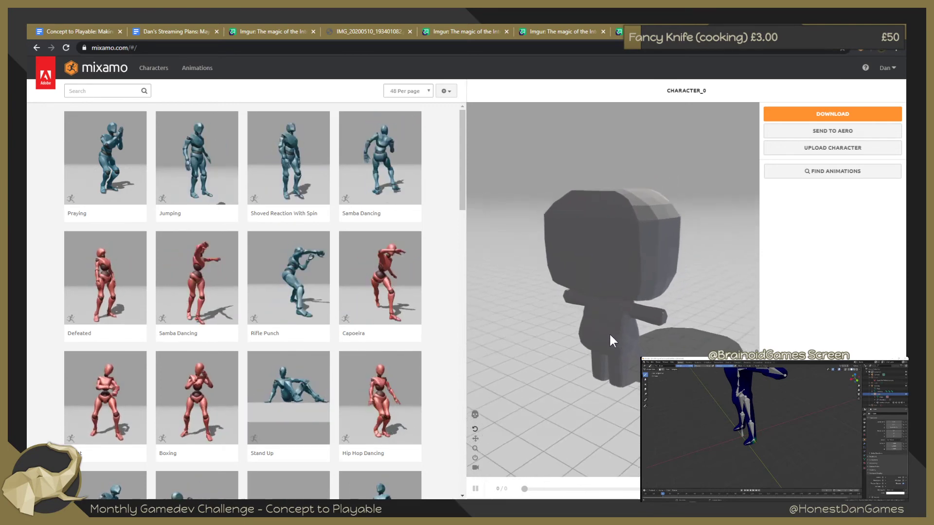
scroll(608, 331, "down", 1)
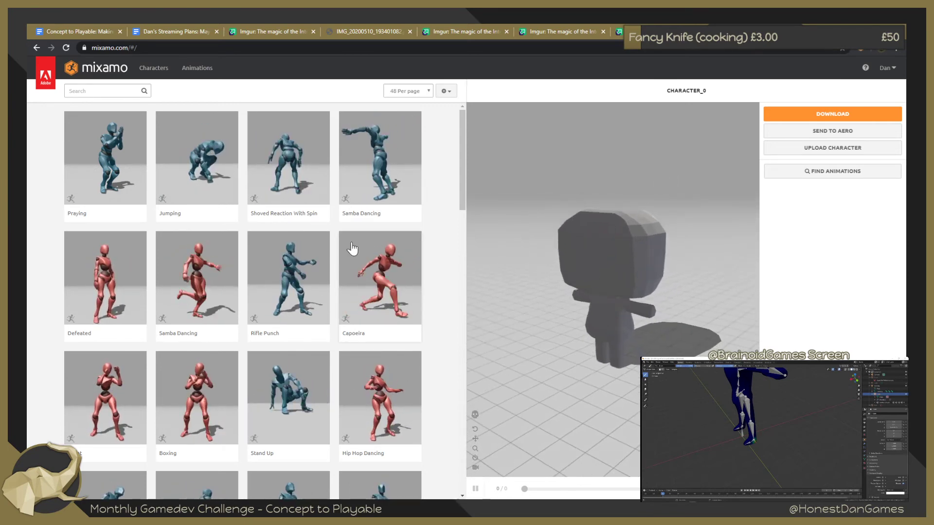
left_click(93, 153)
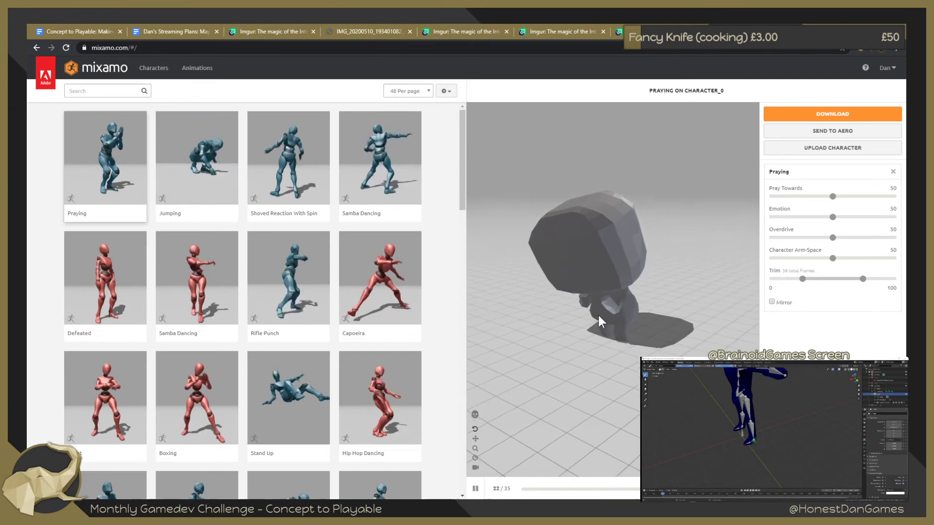
mouse_move(599, 316)
right_mouse_down()
mouse_move(535, 294)
mouse_move(577, 279)
right_mouse_up()
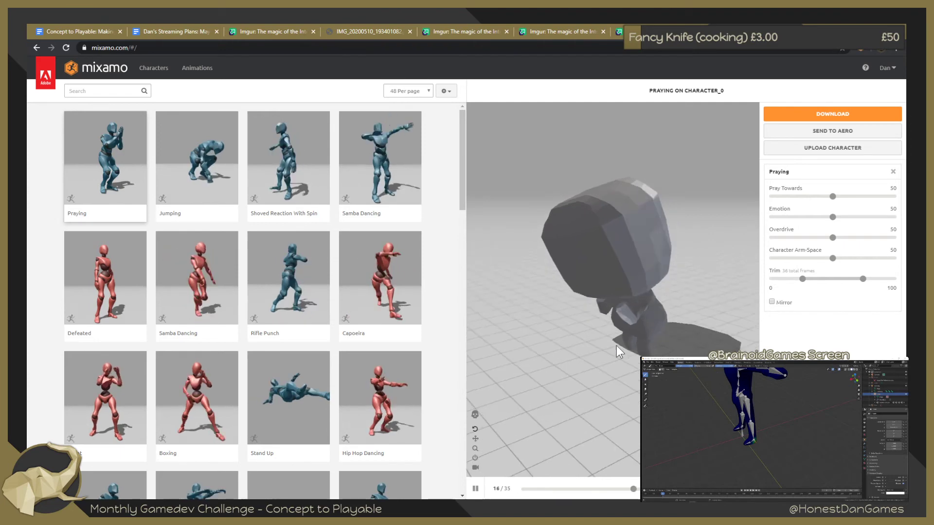
mouse_move(614, 337)
left_mouse_down()
mouse_move(603, 318)
mouse_move(652, 326)
mouse_move(640, 314)
left_mouse_up()
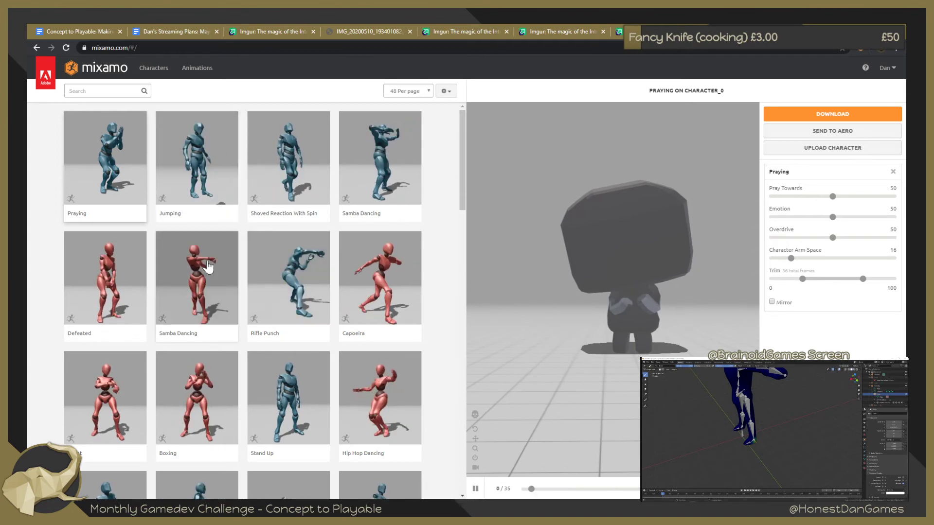
Preview the Samba Dancing animations on the character
left_click(197, 273)
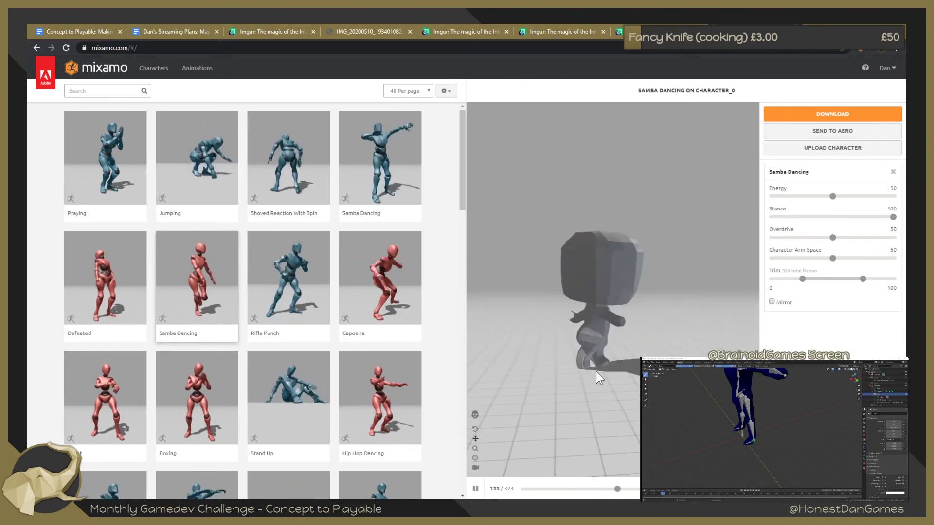
left_click(410, 191)
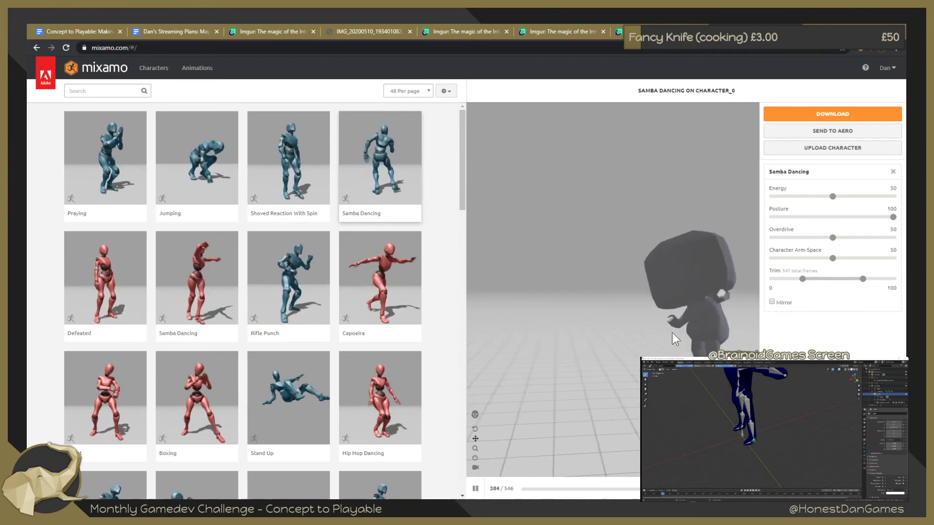
left_click(475, 430)
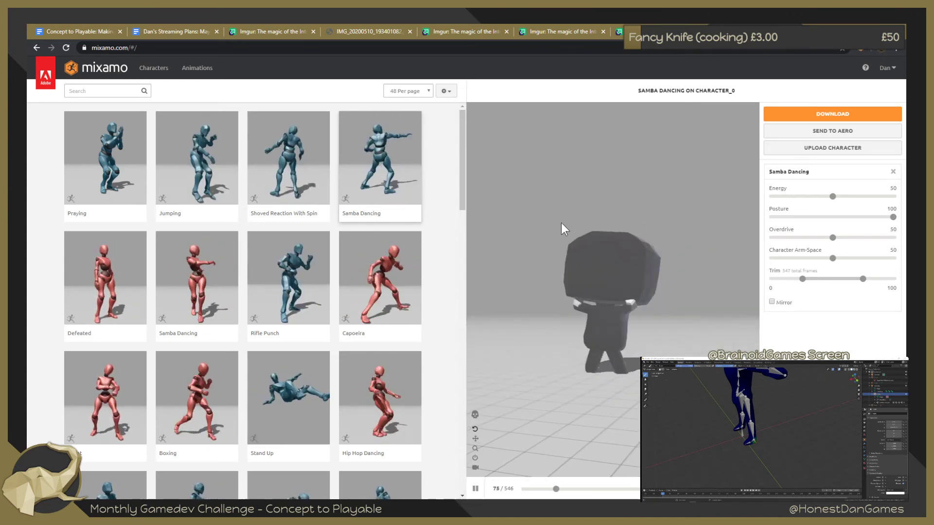
Turn off Animate Thumbnails and apply the Capoeira animation
left_click(446, 93)
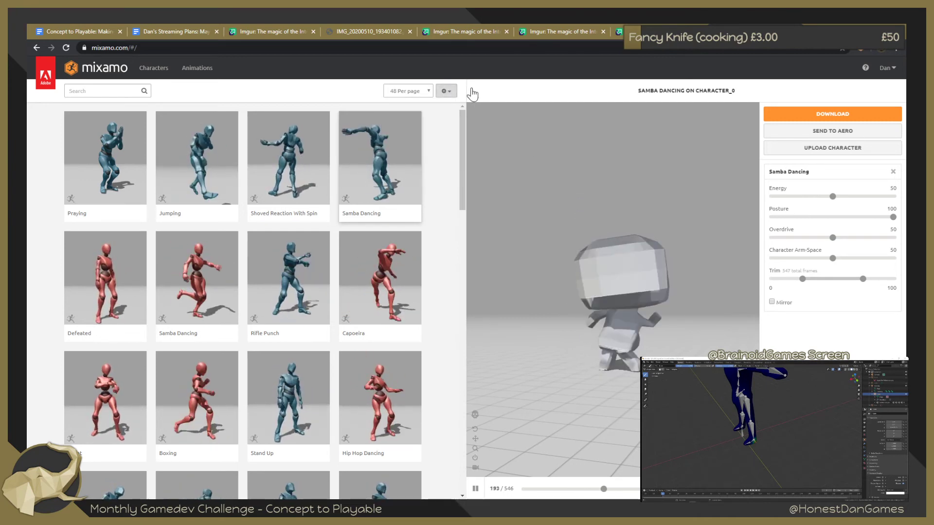
left_click(446, 91)
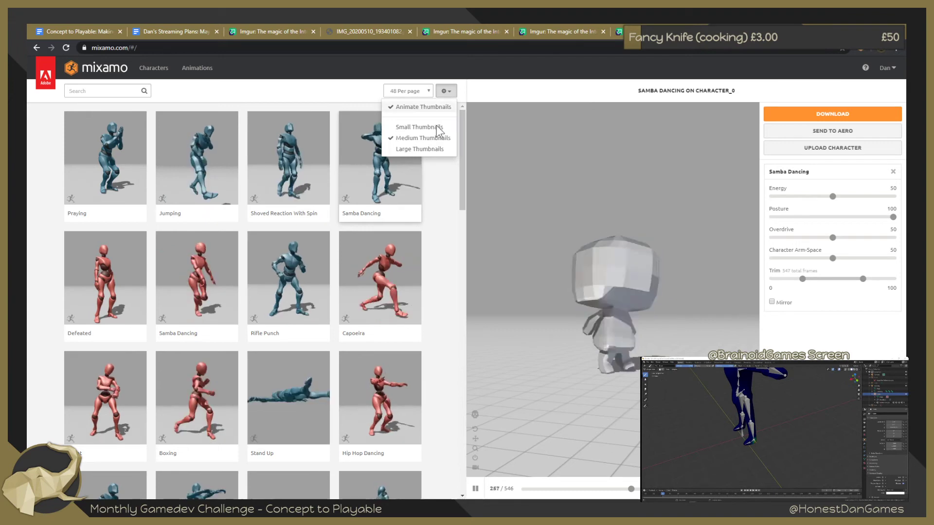
left_click(425, 115)
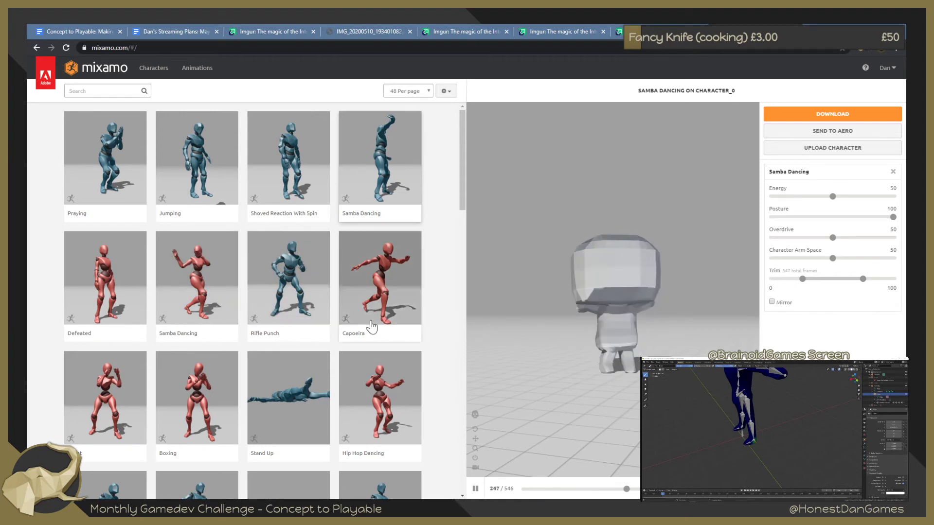
left_click(390, 295)
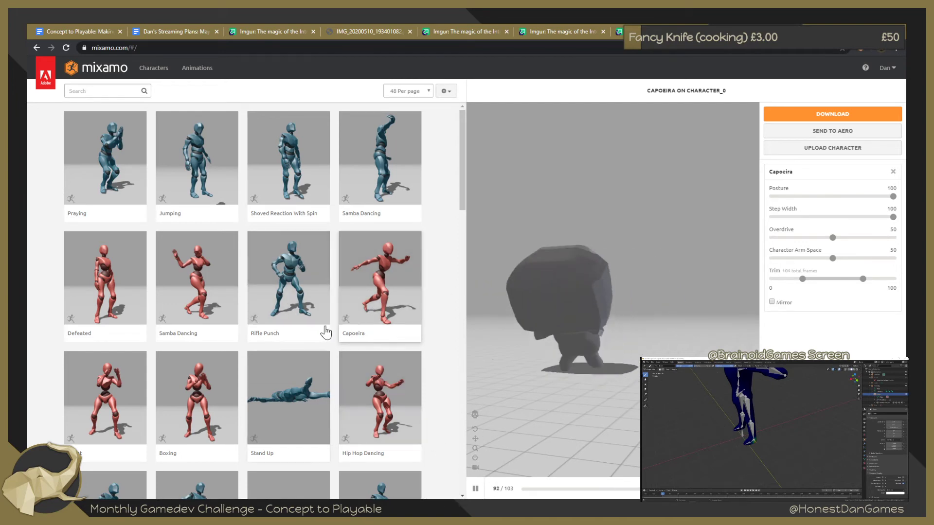
Preview the Stand Up and Old Man Idle animations, orbiting to inspect them
scroll(359, 384, "down", 2)
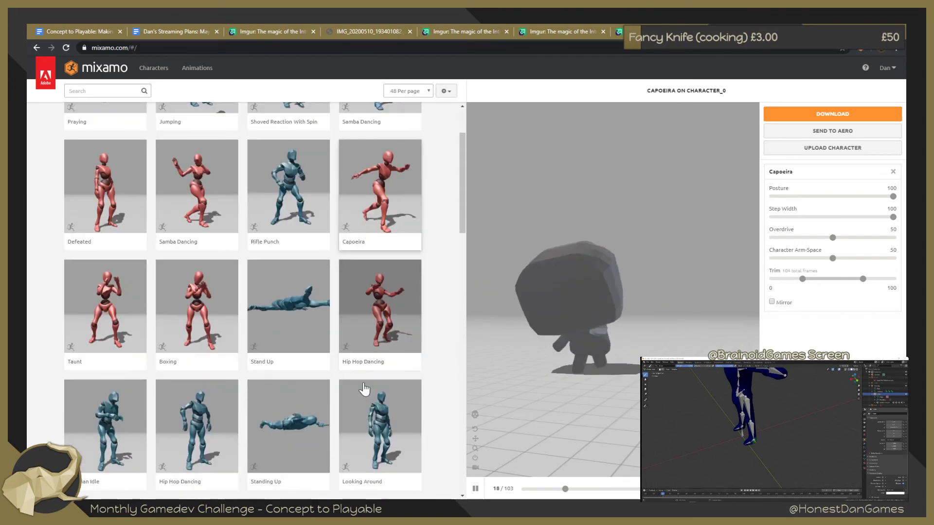
left_click(301, 306)
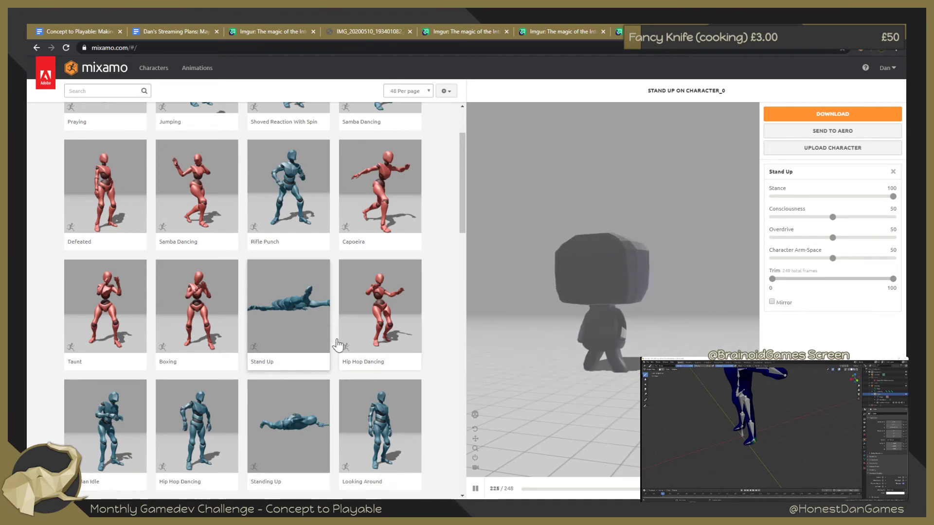
scroll(238, 336, "down", 1)
scroll(236, 374, "down", 2)
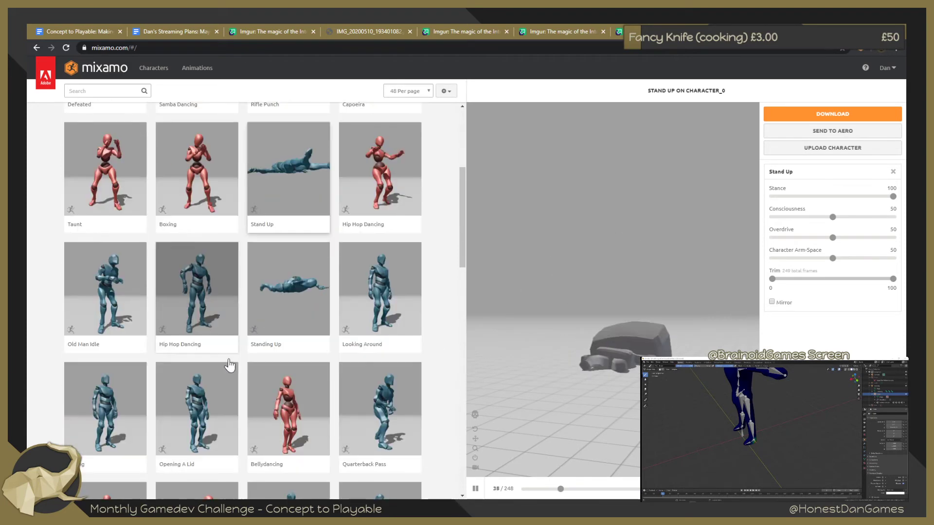
left_click(112, 304)
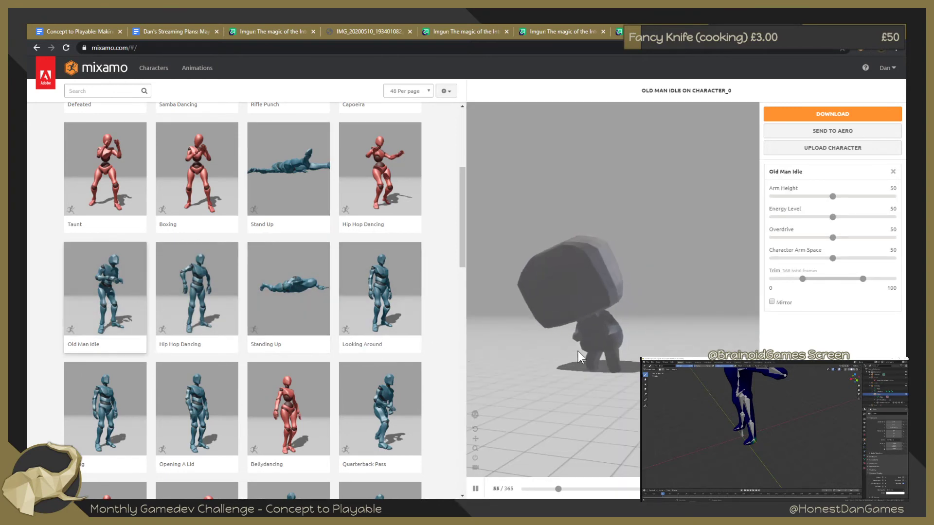
mouse_move(536, 354)
left_mouse_down()
mouse_move(658, 339)
mouse_move(822, 345)
left_mouse_up()
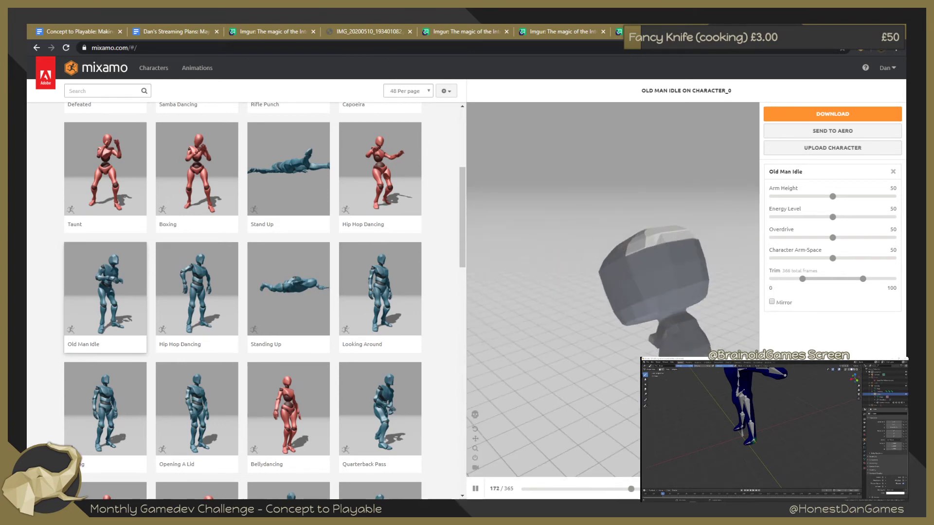
mouse_move(624, 372)
left_mouse_down()
mouse_move(716, 341)
mouse_move(666, 353)
mouse_move(671, 398)
left_mouse_up()
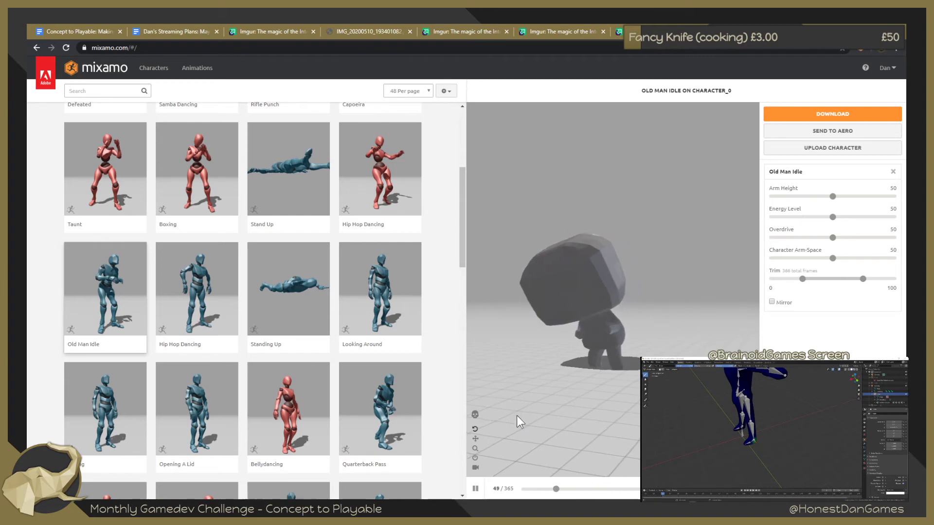
left_click(476, 470)
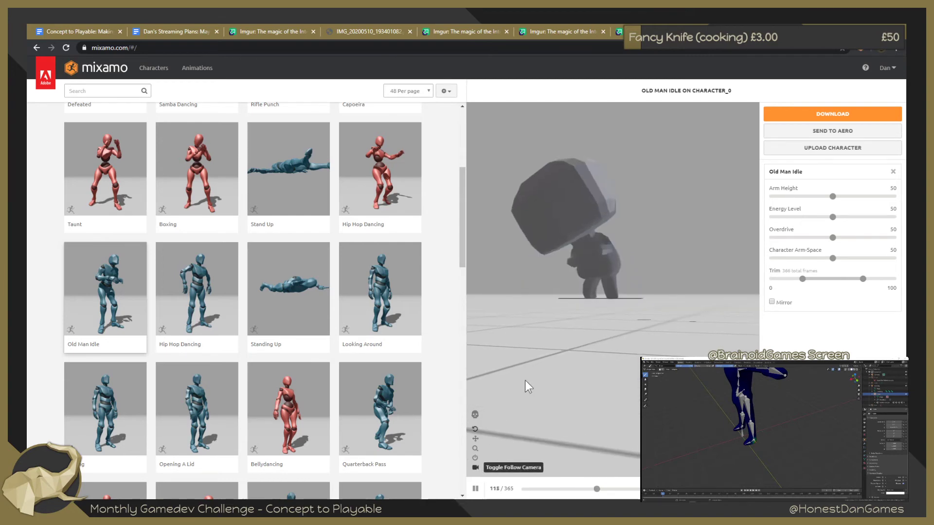
left_click_drag(599, 304, 593, 325)
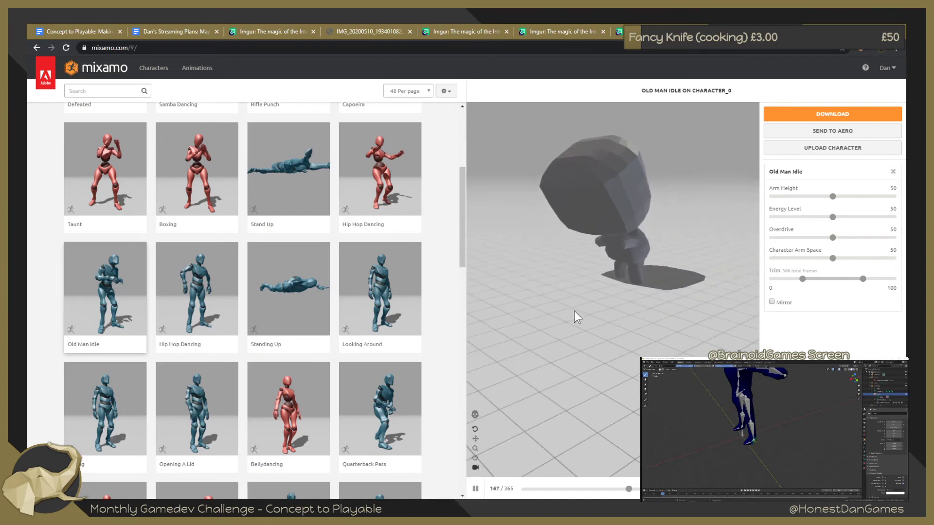
left_click(476, 458)
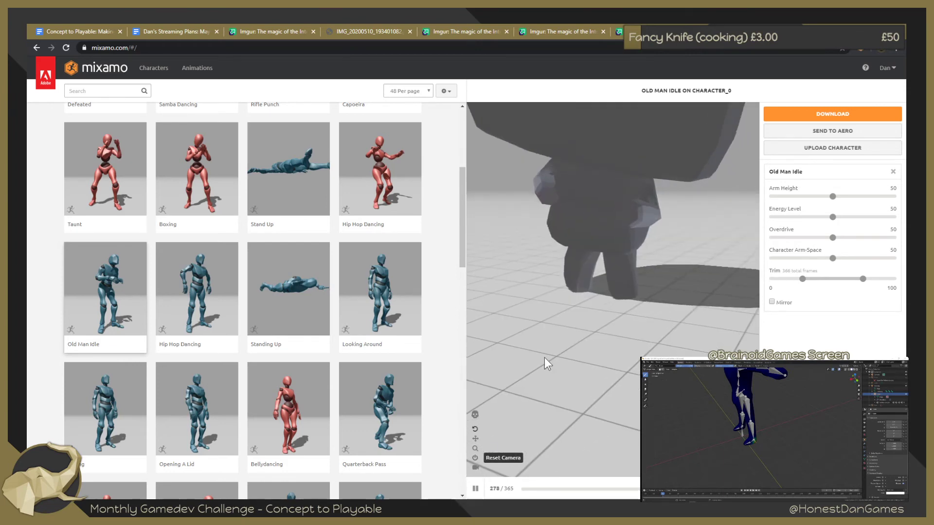
mouse_move(565, 293)
left_mouse_down()
mouse_move(465, 394)
mouse_move(536, 341)
mouse_move(545, 472)
mouse_move(568, 356)
left_mouse_up()
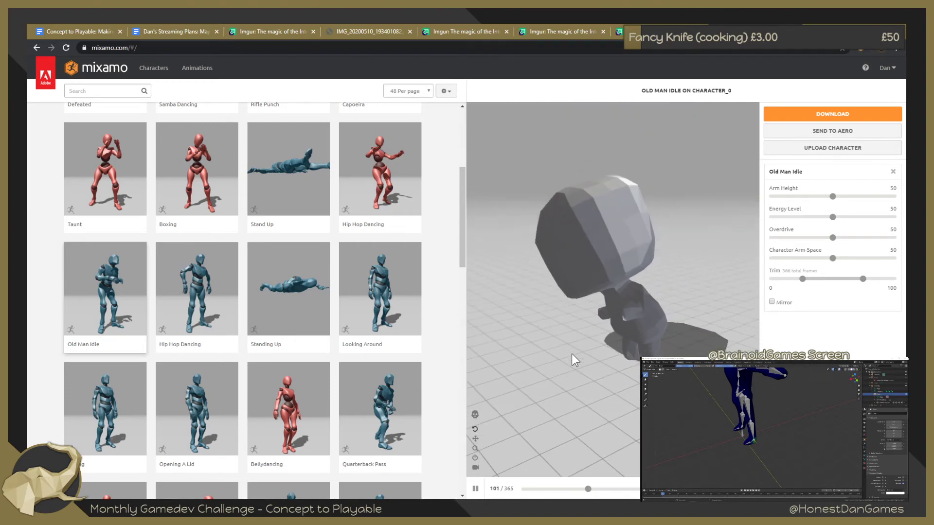
Try Quarterback Pass, then settle on Jazz Dancing
scroll(382, 384, "down", 1)
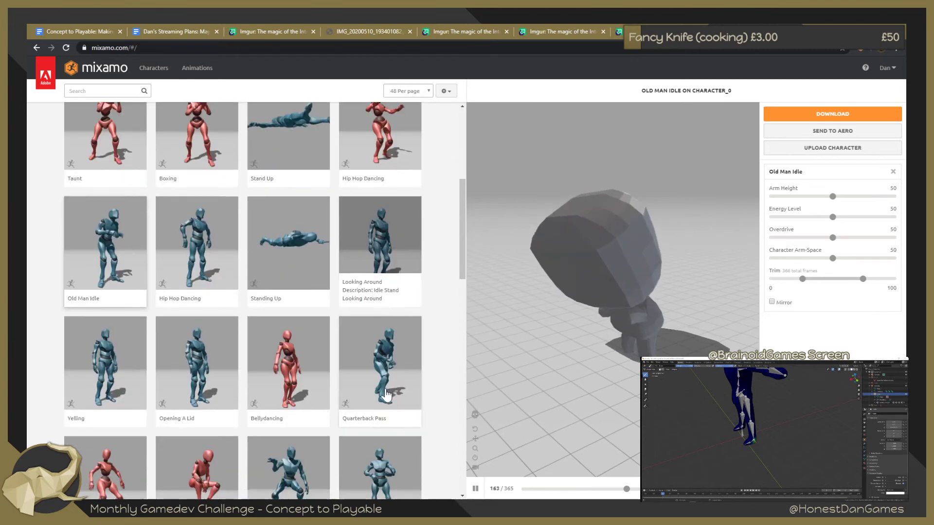
left_click(379, 354)
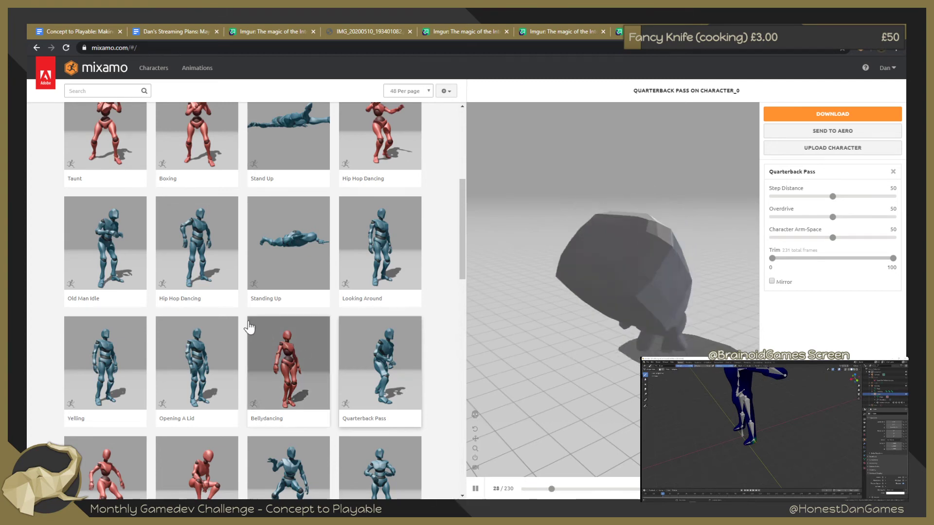
scroll(351, 229, "down", 1)
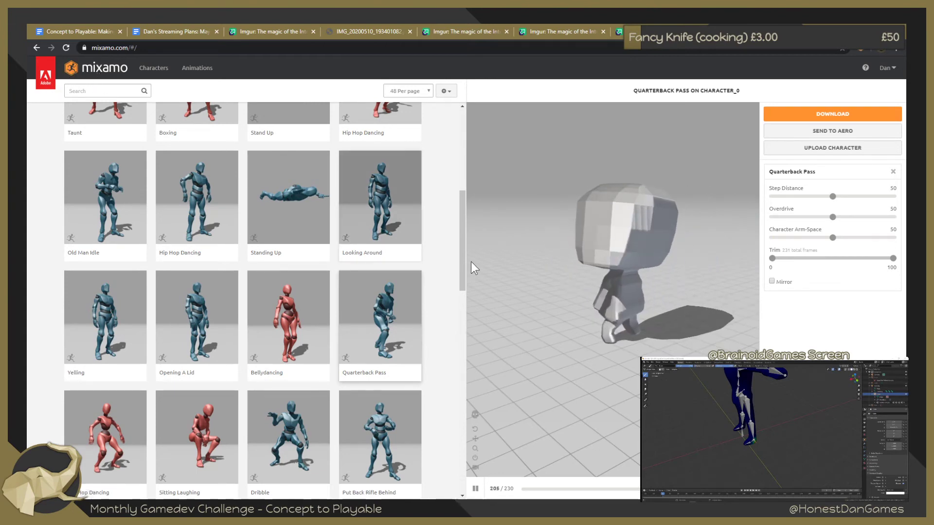
left_click_drag(463, 264, 460, 286)
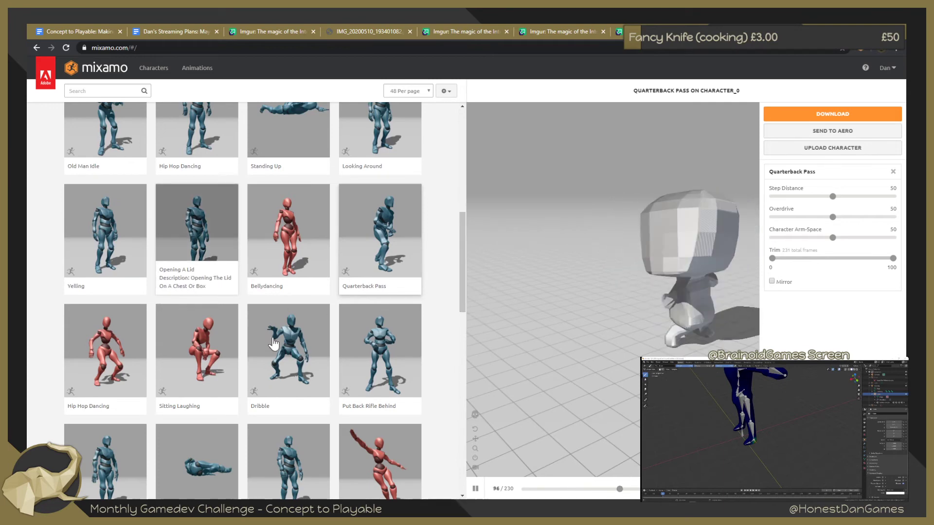
scroll(316, 333, "down", 2)
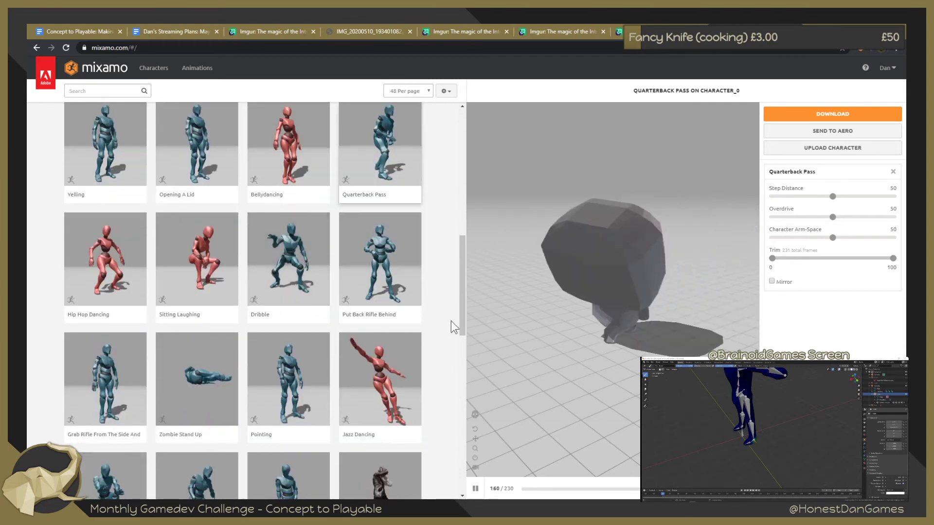
left_click(384, 379)
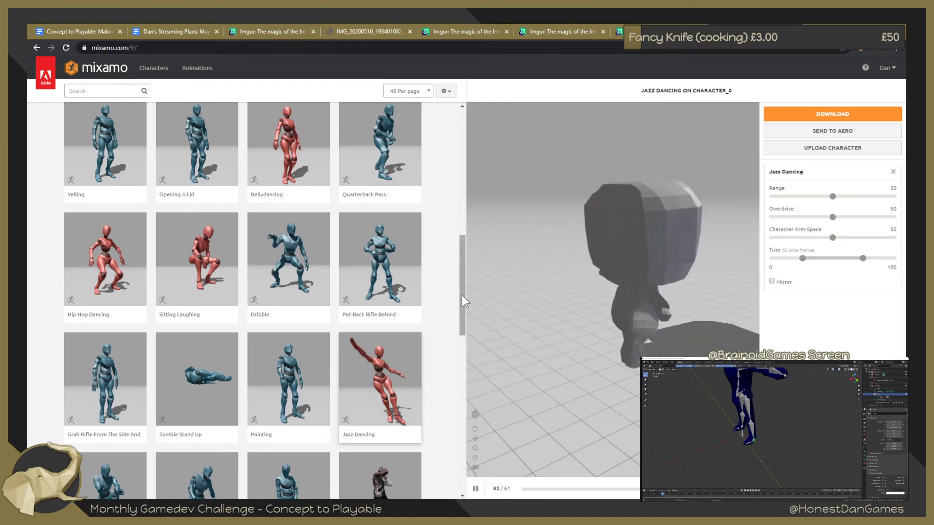
left_click_drag(462, 296, 433, 94)
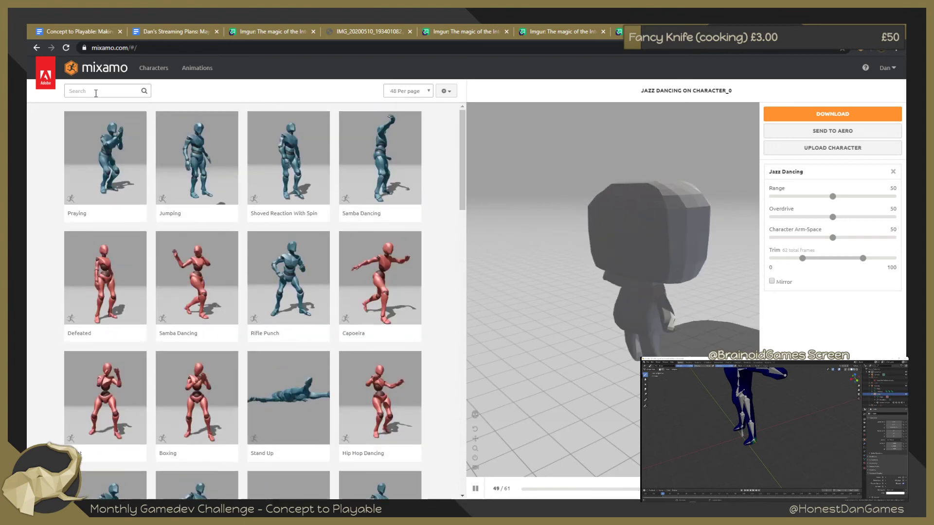
Search the library for 'walk' and preview the first two Walking animations
left_click(95, 93)
type("walk")
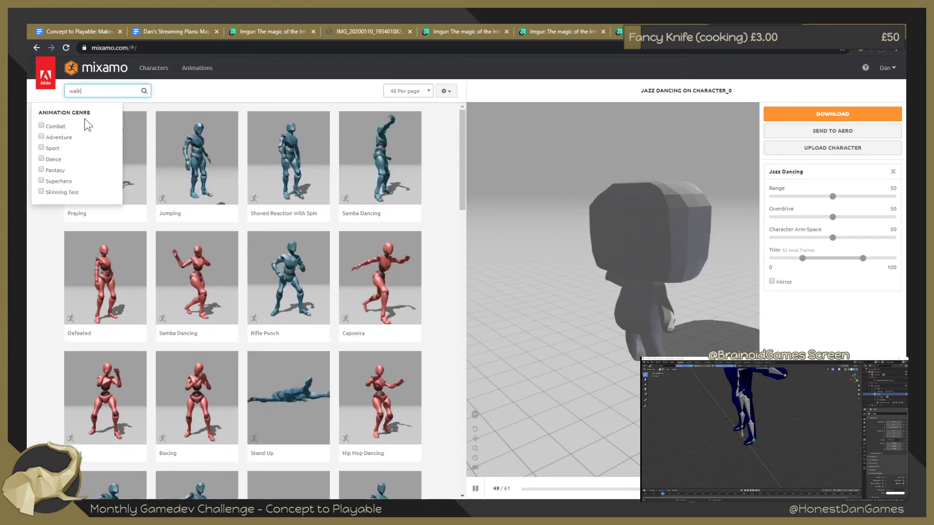
left_click(86, 95)
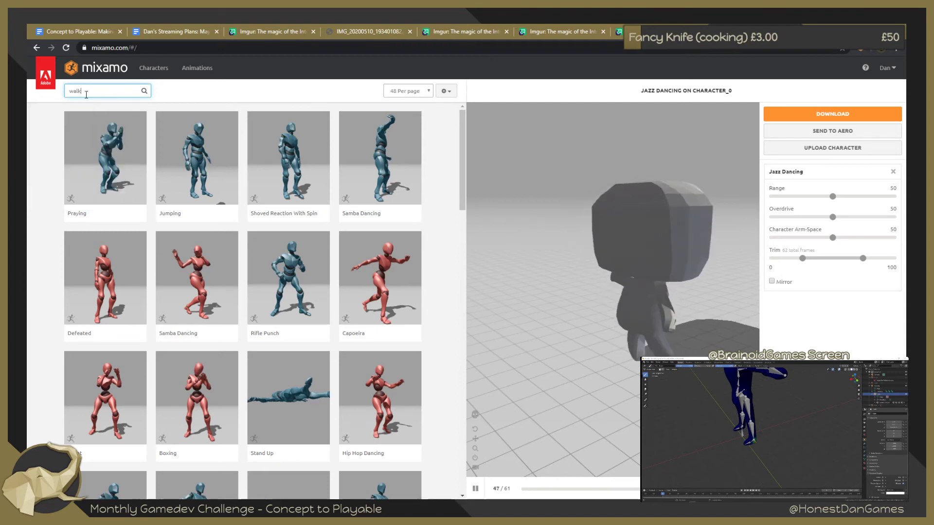
key("Return")
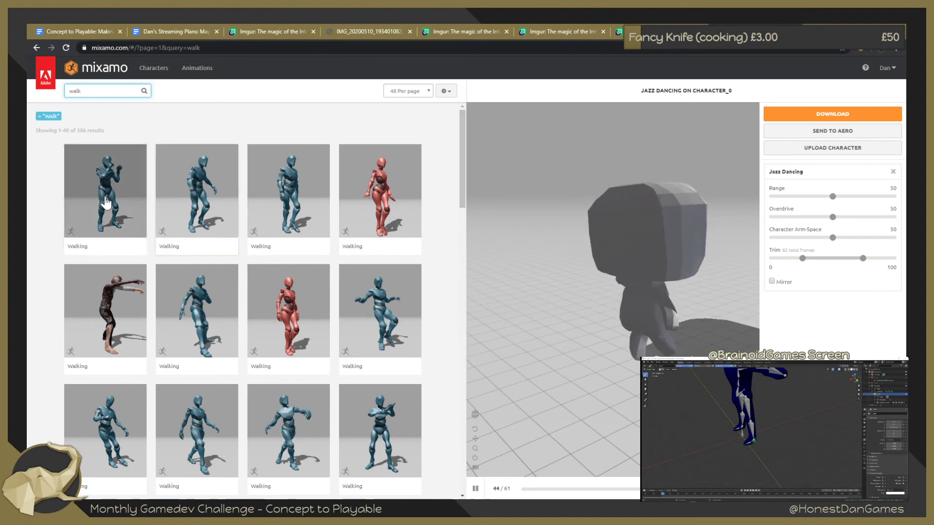
left_click(105, 201)
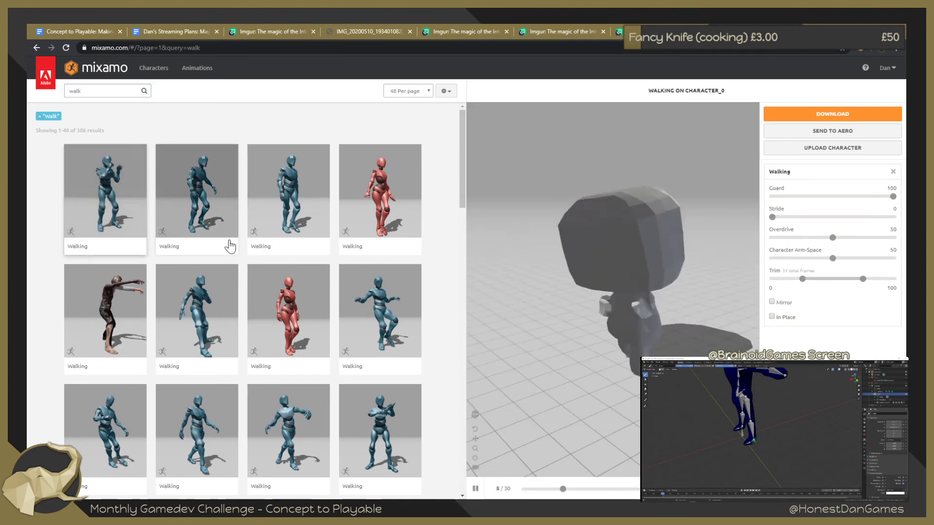
mouse_move(288, 197)
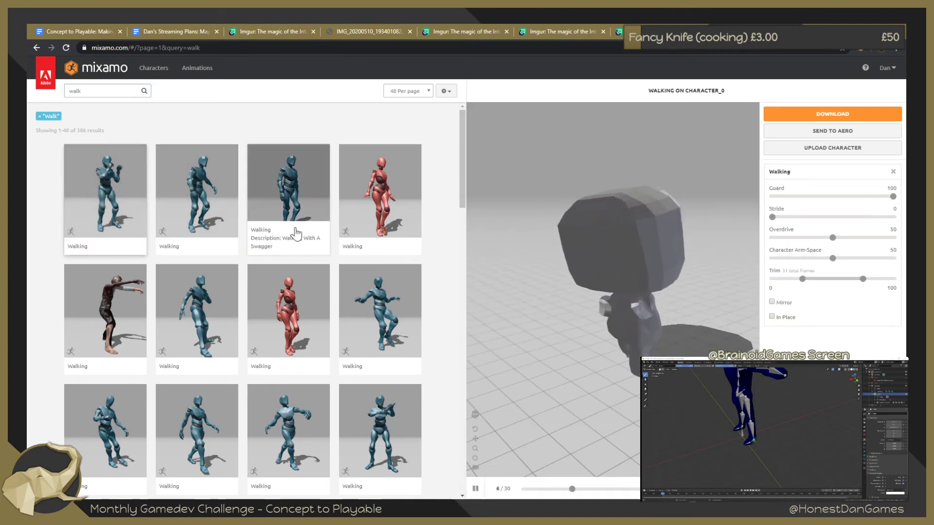
left_click(219, 182)
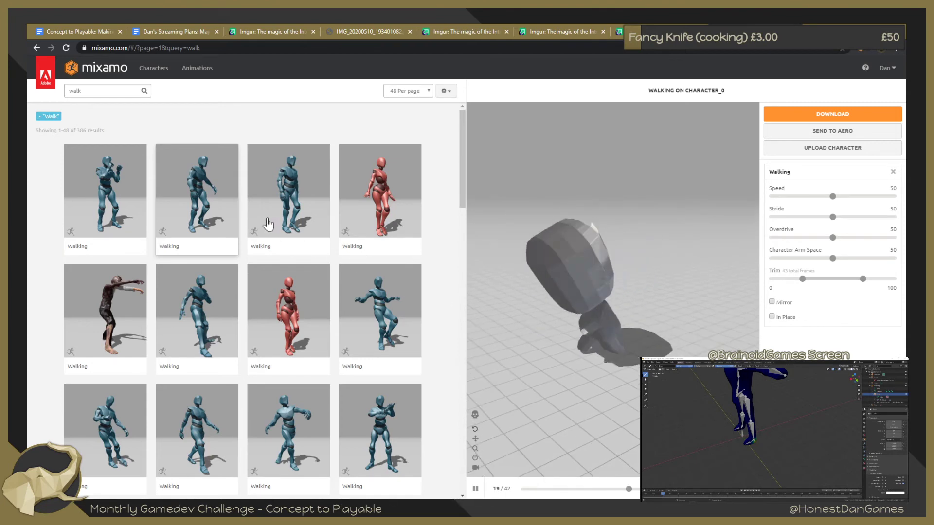
left_click(446, 93)
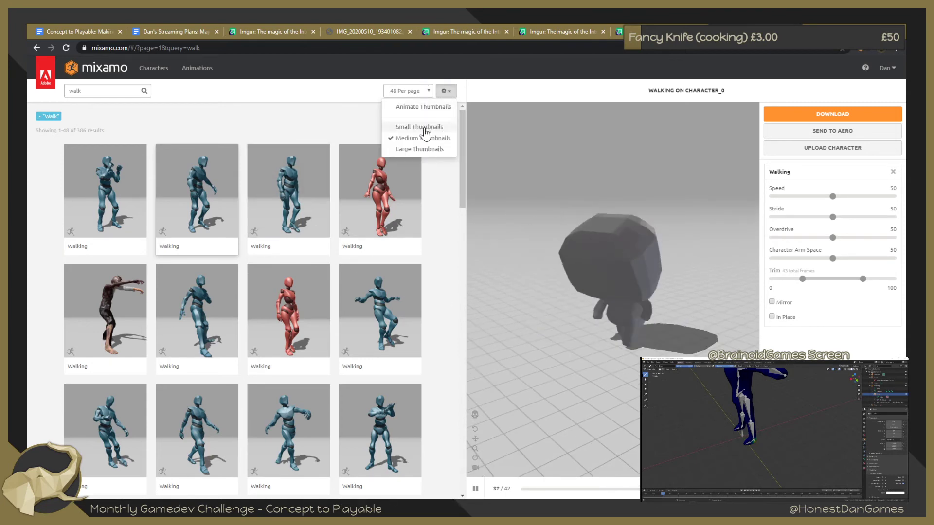
Re-enable animated thumbnails and preview the third Walking animation with In Place on
left_click(398, 128)
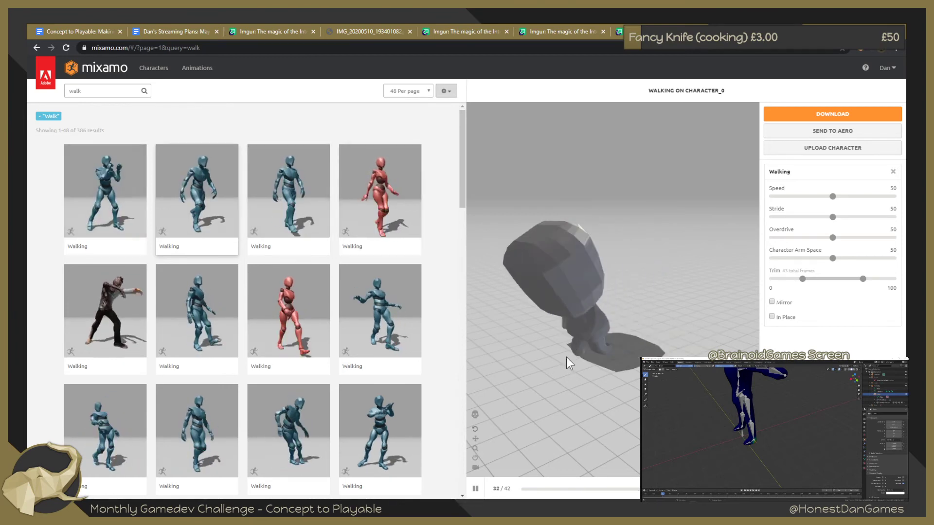
left_click(475, 430)
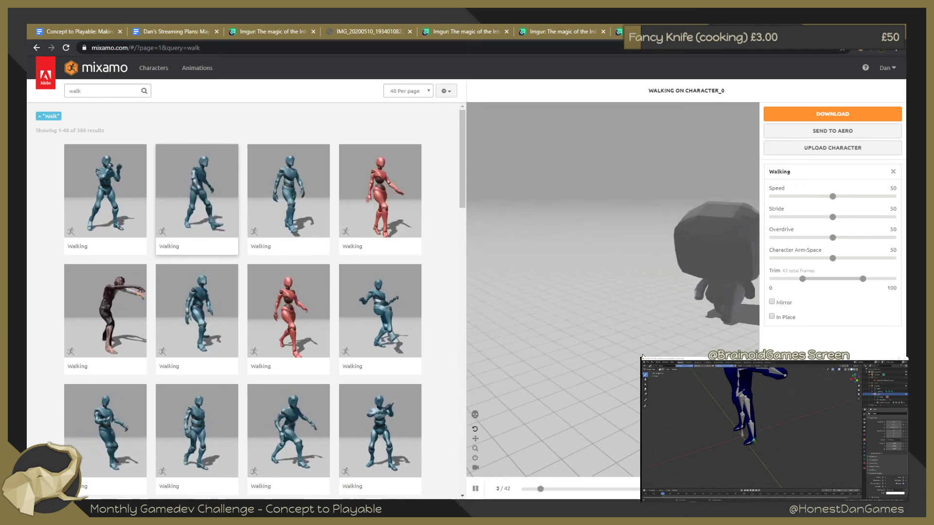
left_click_drag(611, 358, 713, 348)
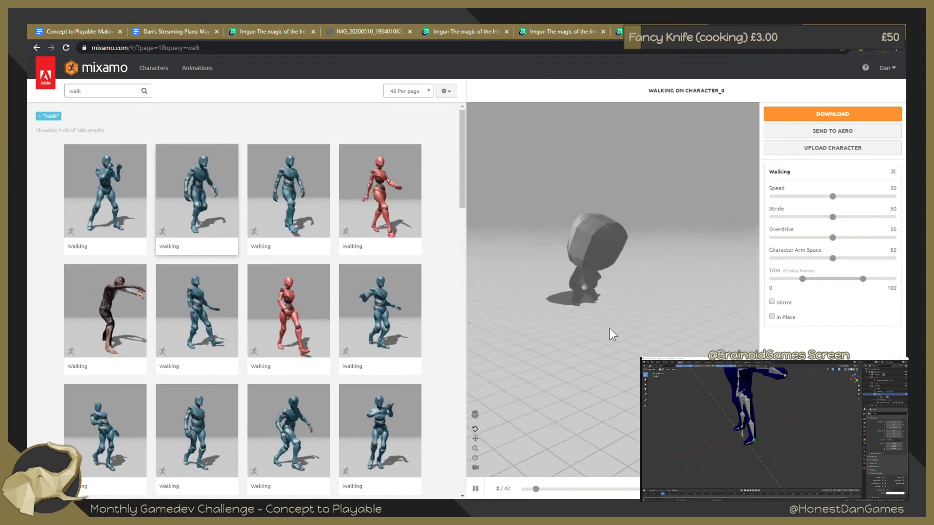
left_click(301, 183)
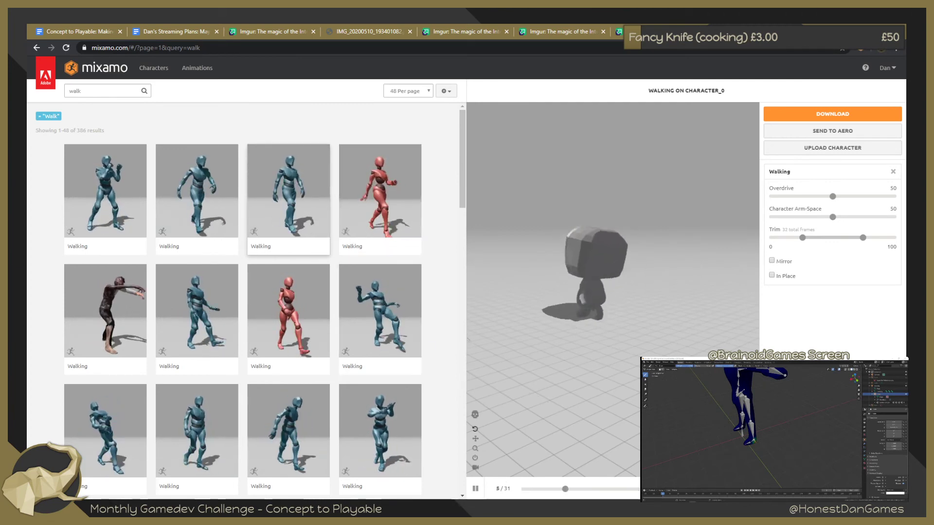
left_click(772, 275)
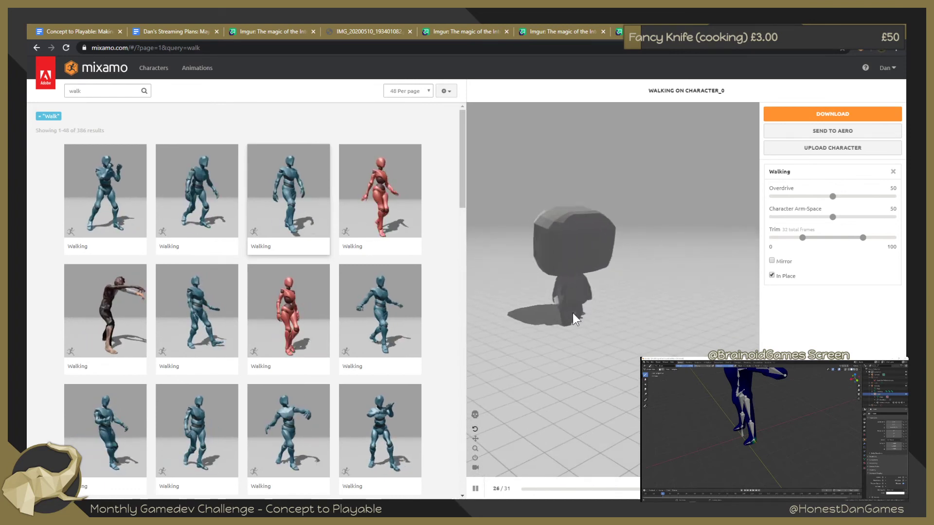
Try more walking variants in place, ending on the zombie-style walk
left_click(301, 428)
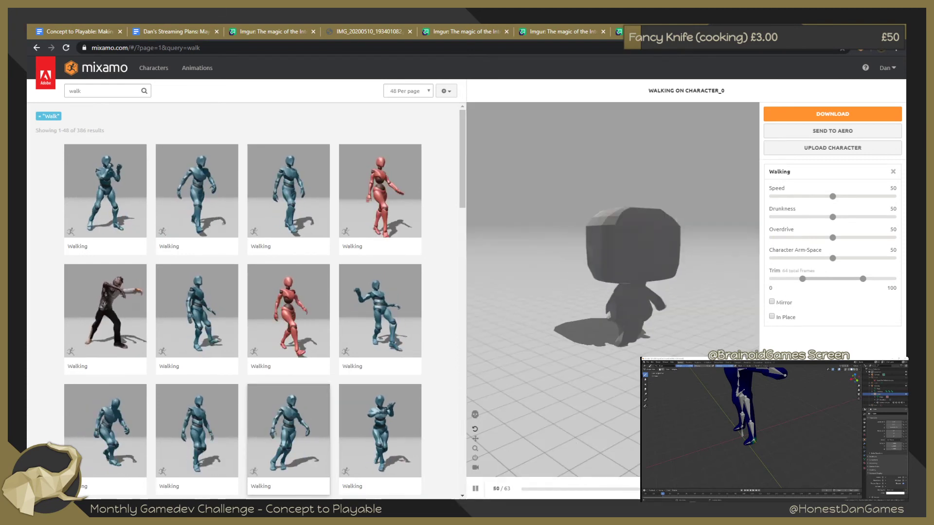
left_click(772, 318)
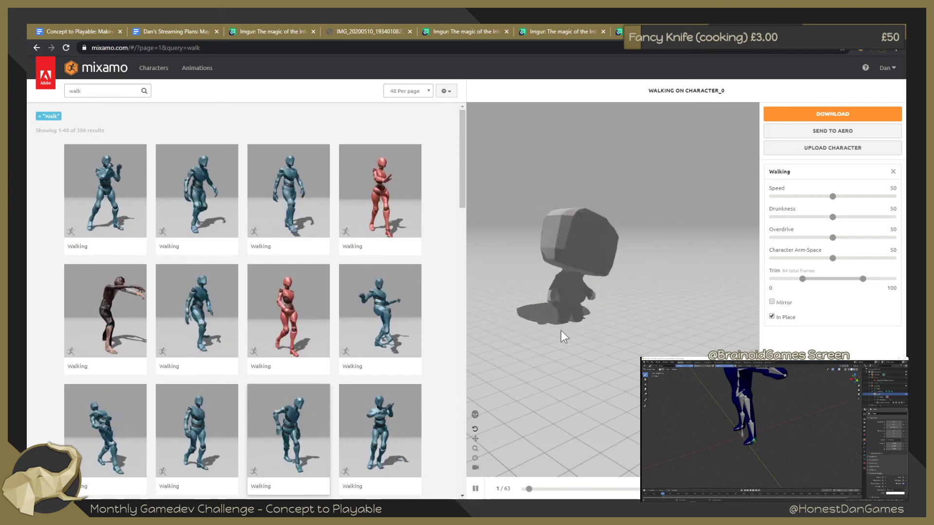
left_click(383, 317)
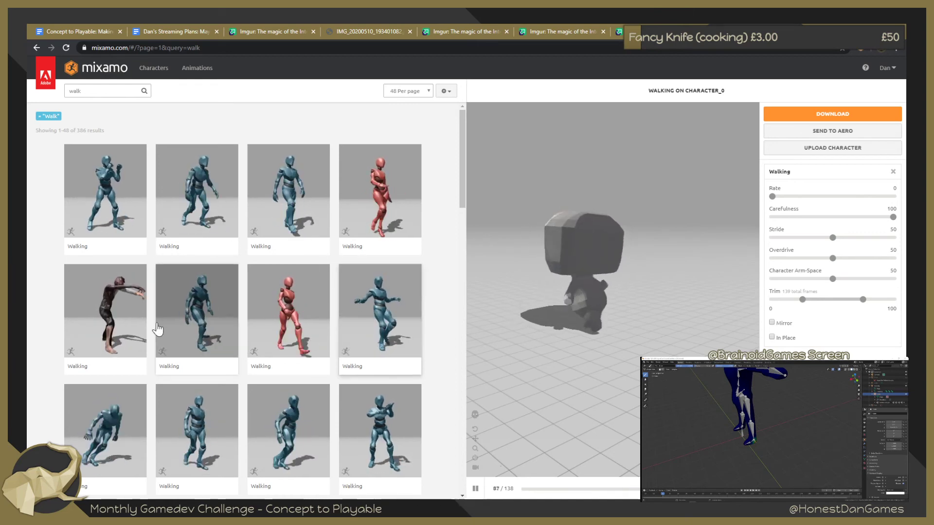
left_click(132, 313)
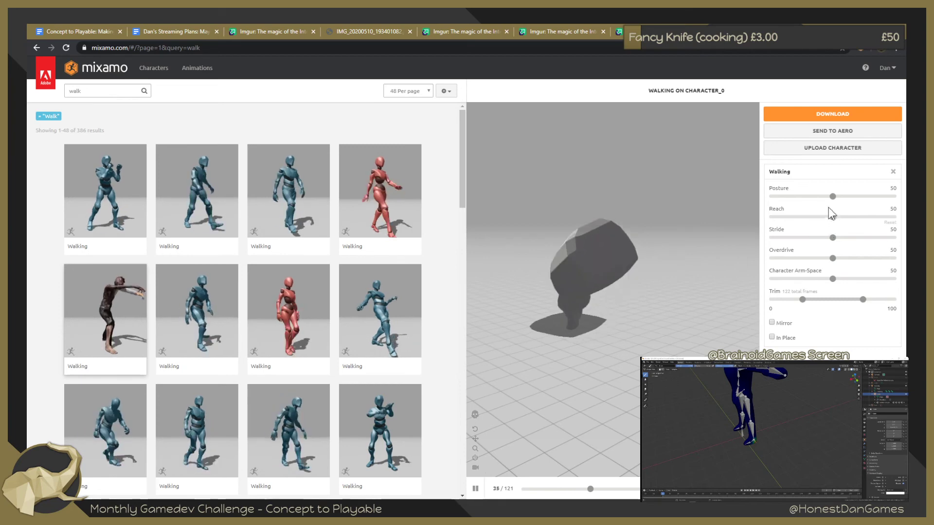
Raise the walk's Posture slider to its maximum 100 and lower Reach to 28
mouse_move(832, 196)
left_click_drag(833, 196, 798, 196)
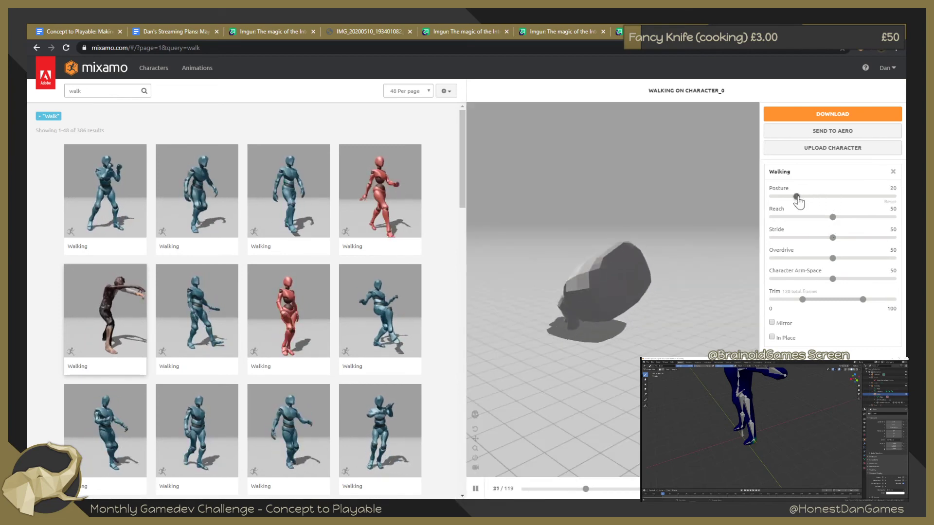
left_click(864, 197)
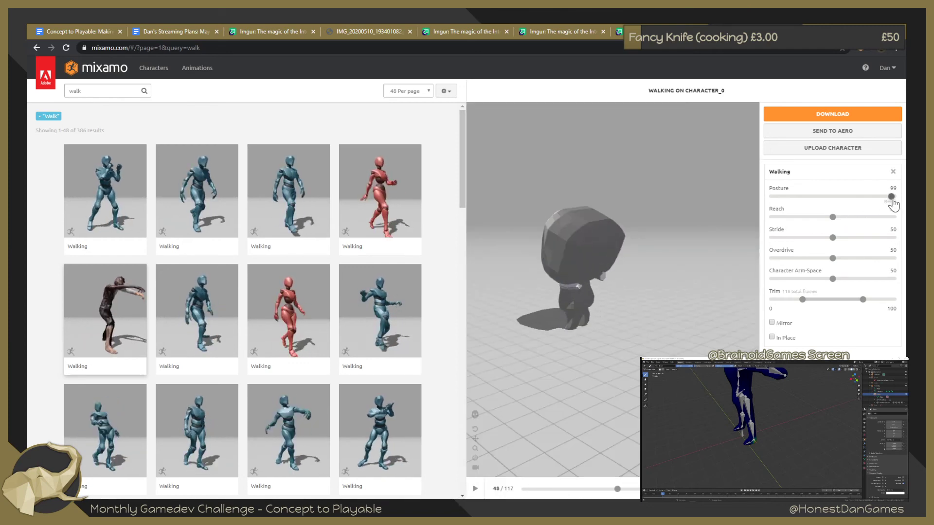
left_click_drag(892, 199, 893, 196)
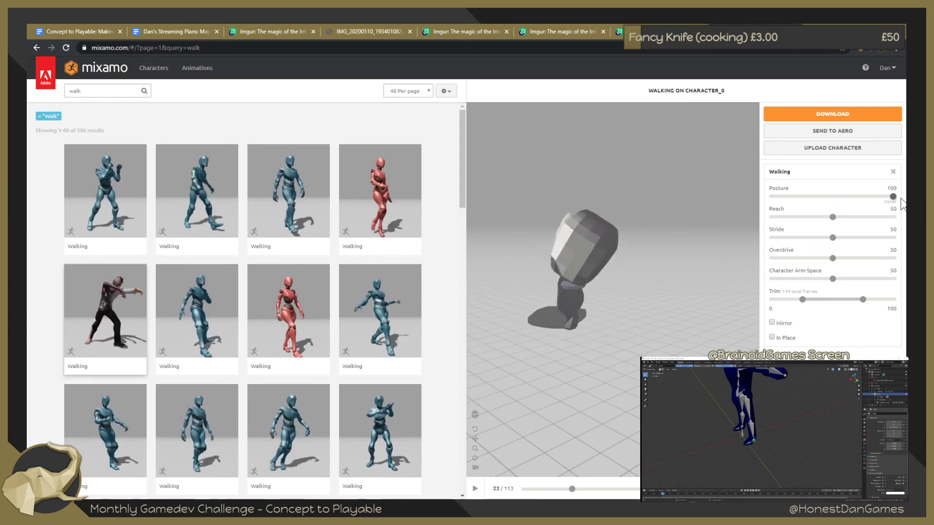
left_click_drag(902, 205, 902, 204)
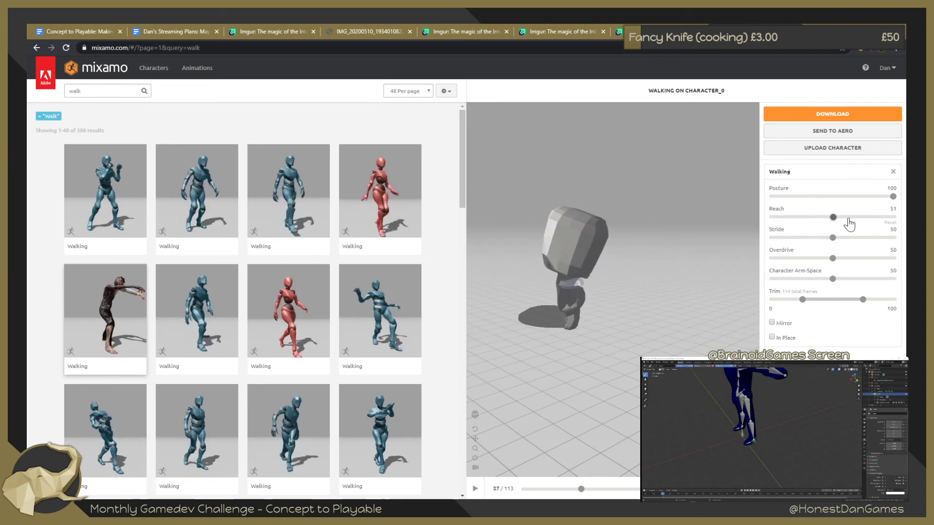
left_click(855, 219)
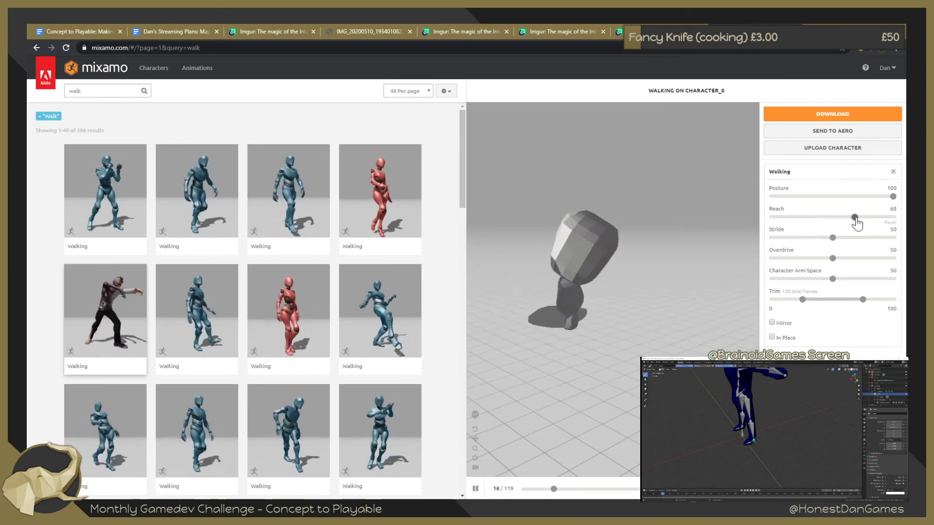
left_click_drag(808, 221, 808, 224)
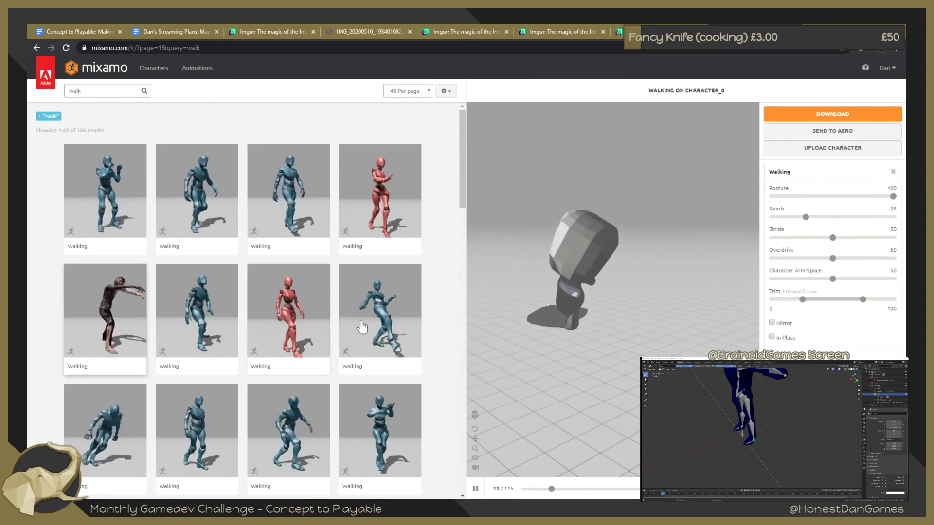
Preview the Drunkenness Walking variant in place, raising Drunkenness to 80
left_click(111, 432)
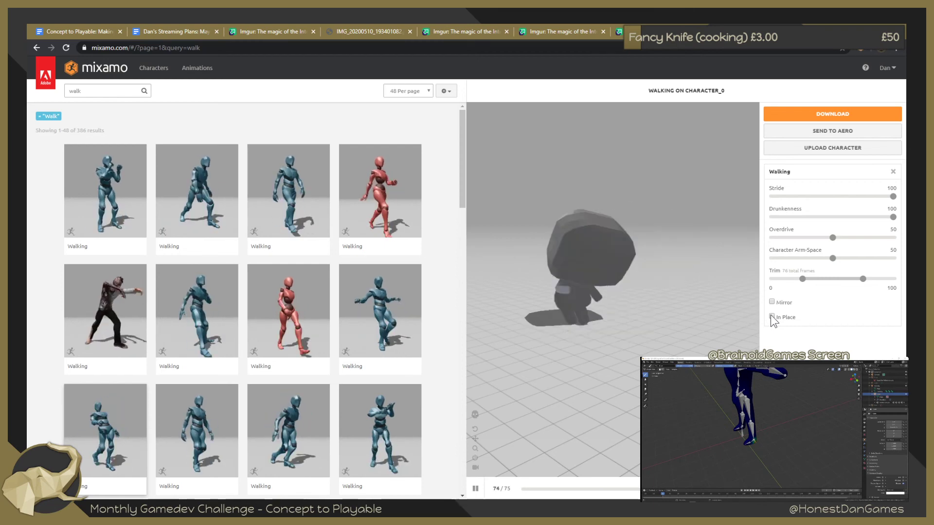
left_click(771, 317)
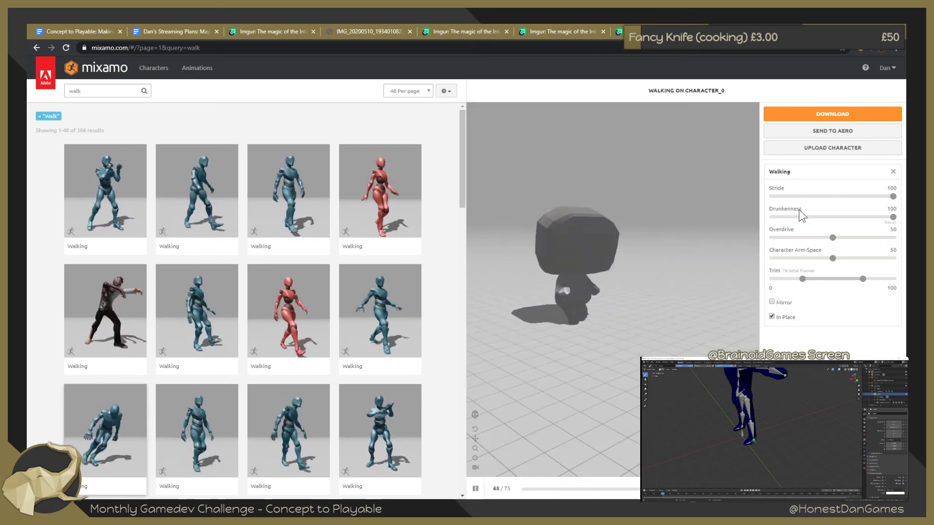
left_click(772, 217)
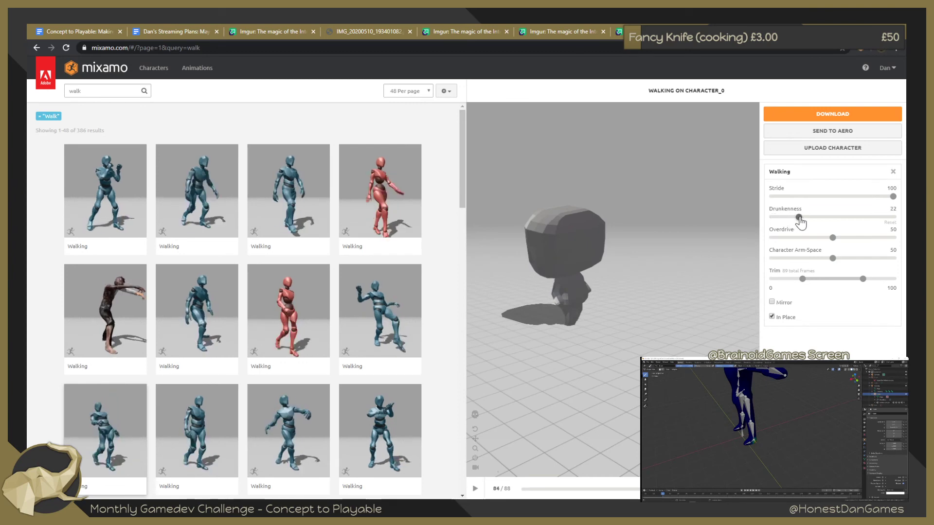
left_click_drag(800, 222, 802, 224)
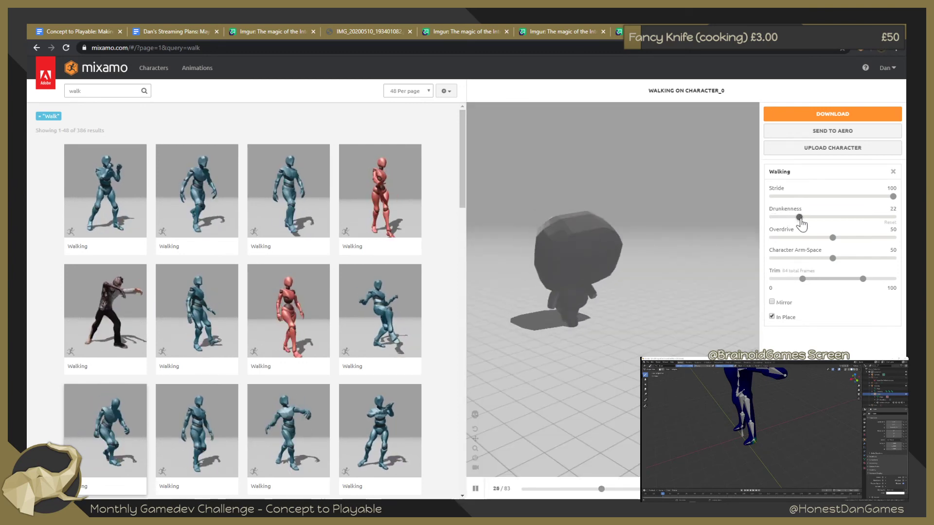
left_click(868, 217)
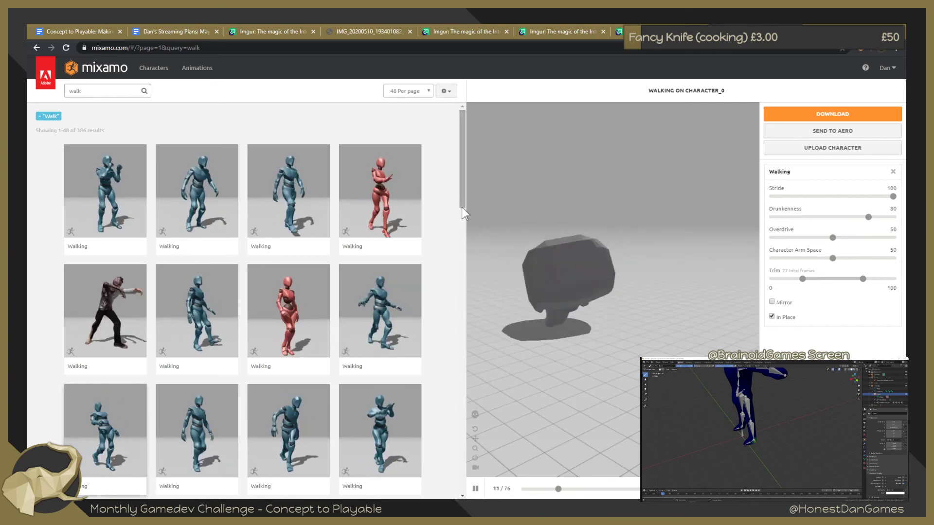
Scroll down the walk results and preview another Walking variant
scroll(462, 207, "down", 2)
scroll(459, 257, "down", 2)
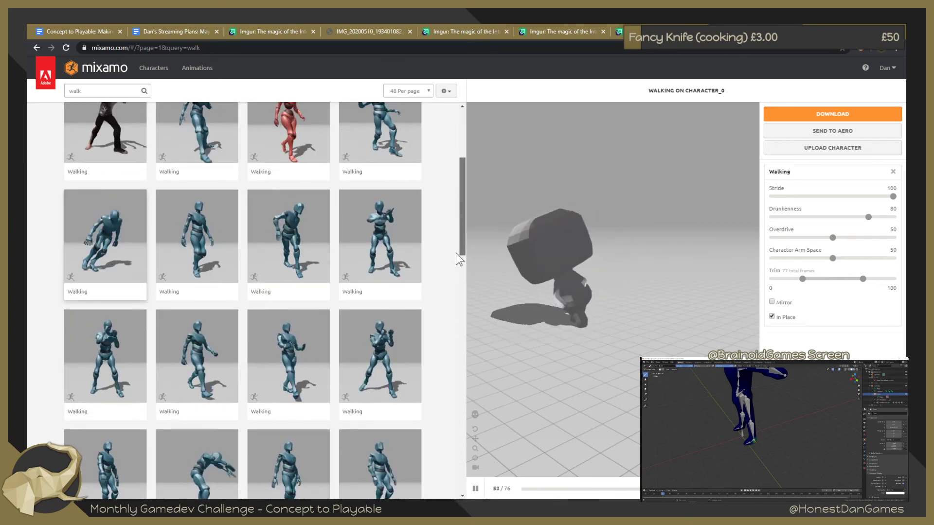
scroll(456, 260, "down", 1)
scroll(453, 260, "down", 1)
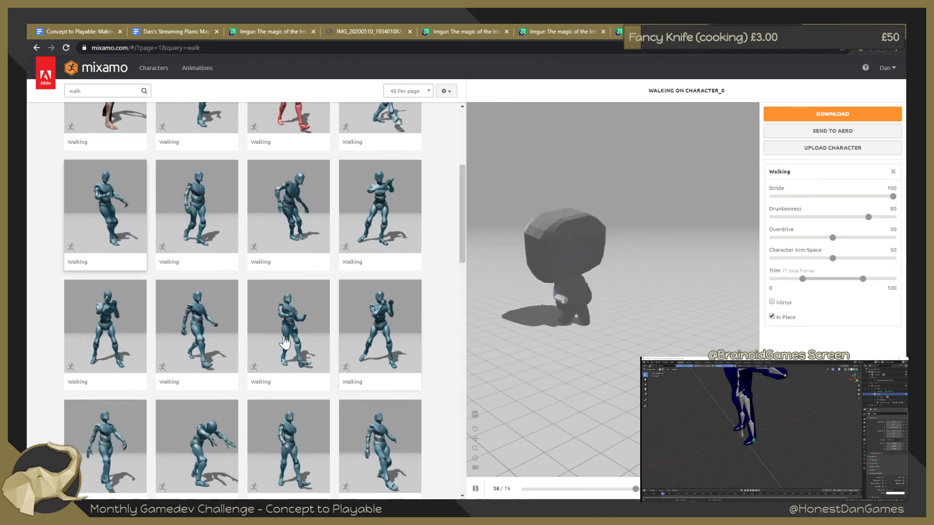
left_click(321, 353)
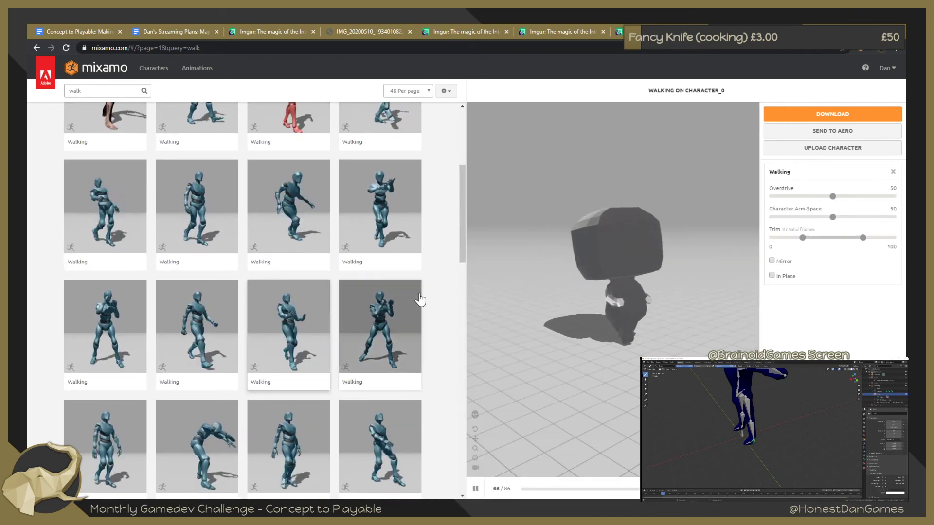
Scroll further and preview the 91-frame Crouch Walk animation
scroll(461, 274, "down", 1)
scroll(460, 280, "down", 3)
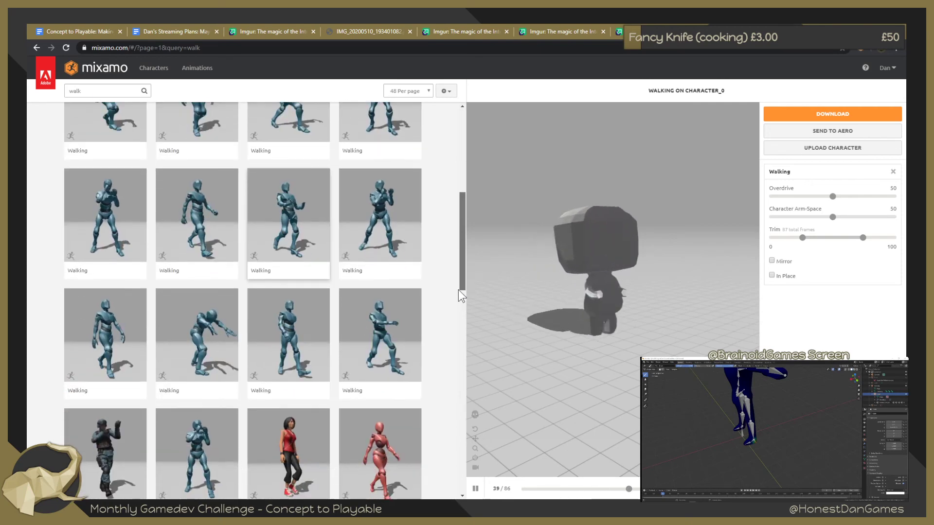
scroll(456, 296, "down", 2)
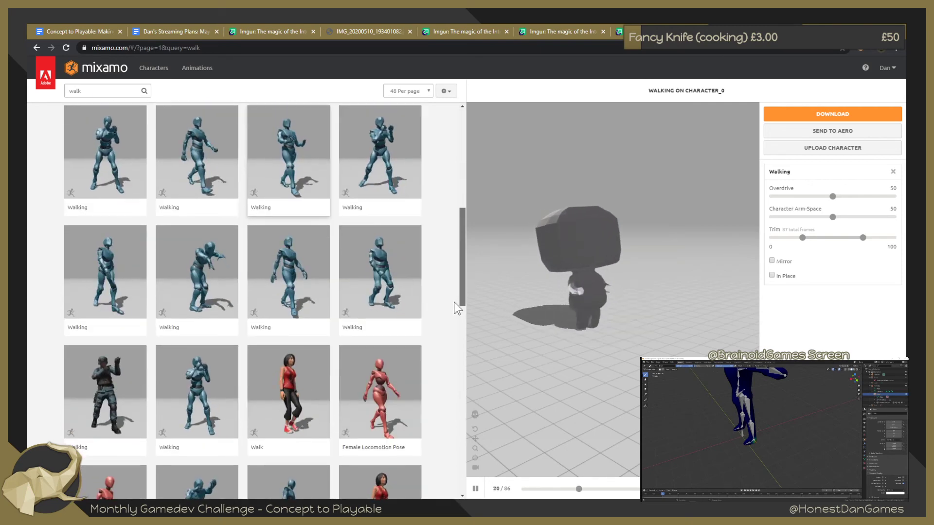
scroll(450, 318, "down", 3)
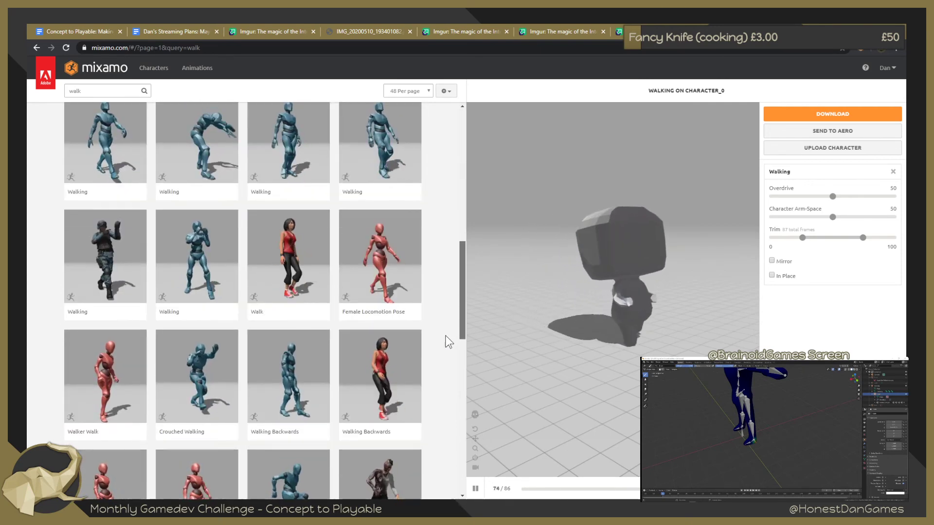
scroll(436, 367, "down", 3)
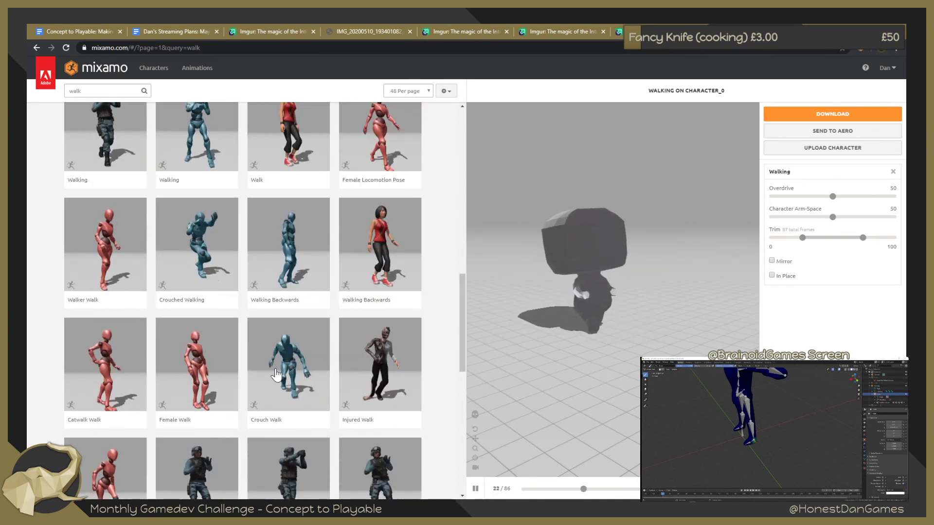
left_click(299, 363)
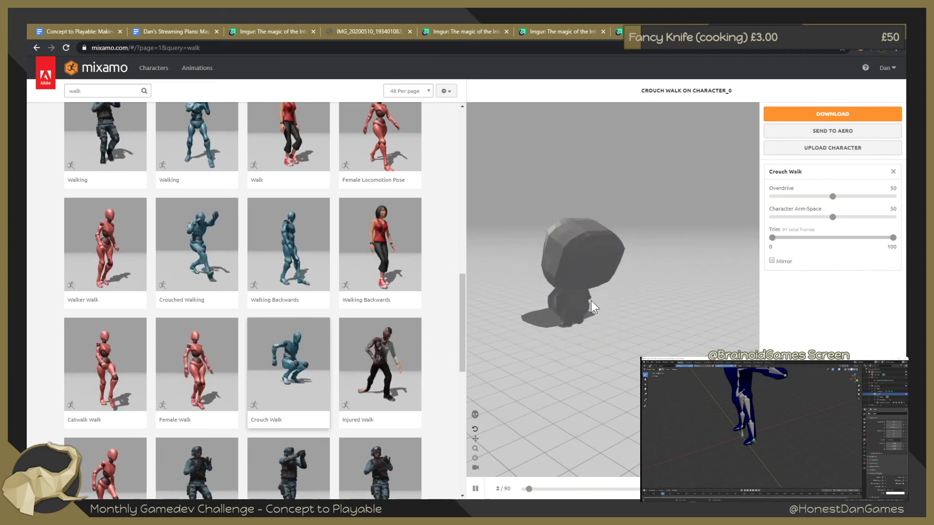
Pause the Crouch Walk preview and set its Overdrive to 0
left_click(833, 196)
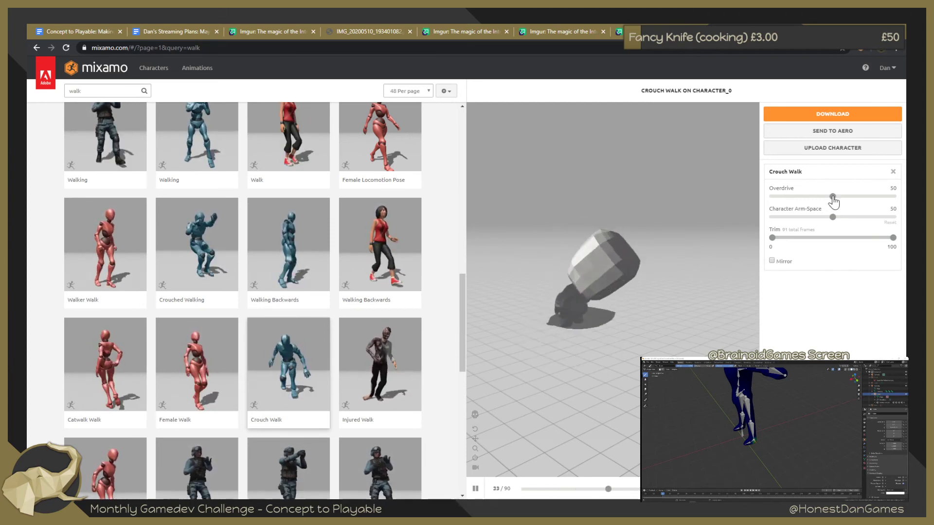
left_click_drag(758, 194, 721, 215)
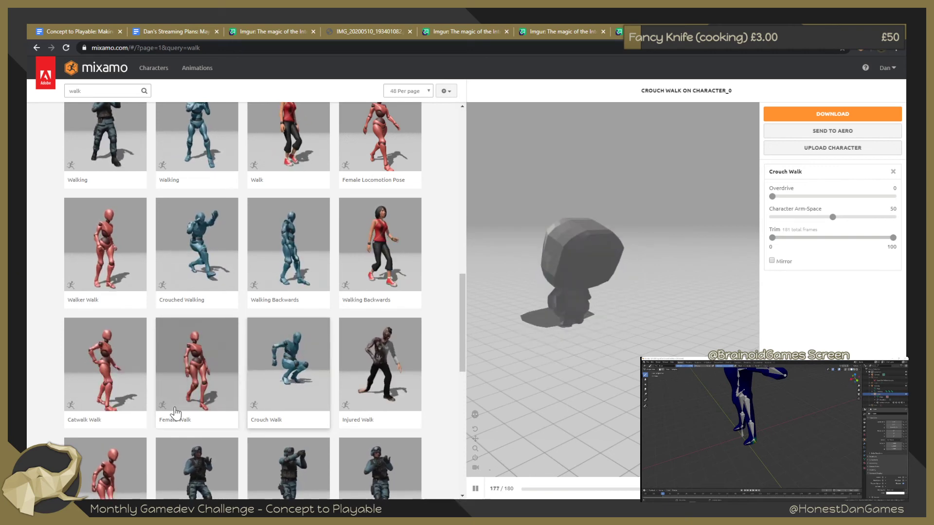
scroll(321, 428, "down", 4)
scroll(321, 429, "down", 4)
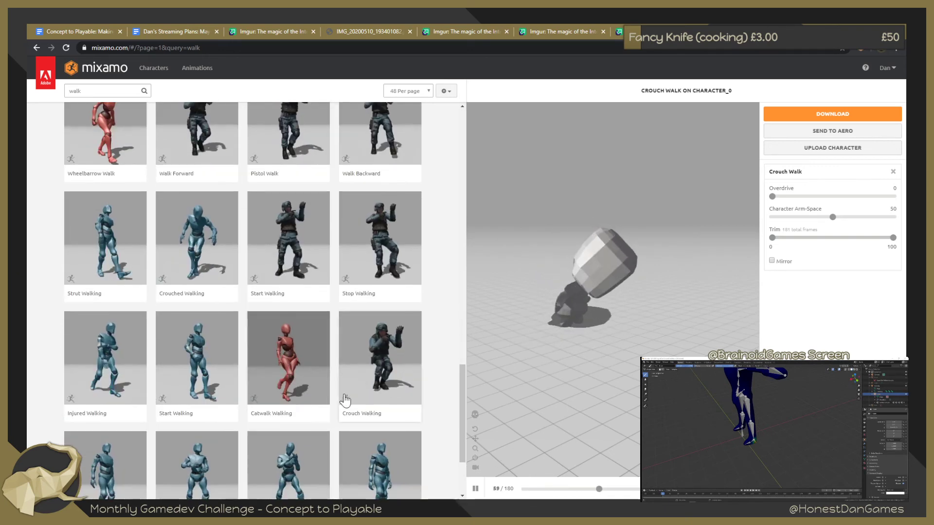
Play Catwalk Walking in place, then start a new search for run animations
left_click(304, 381)
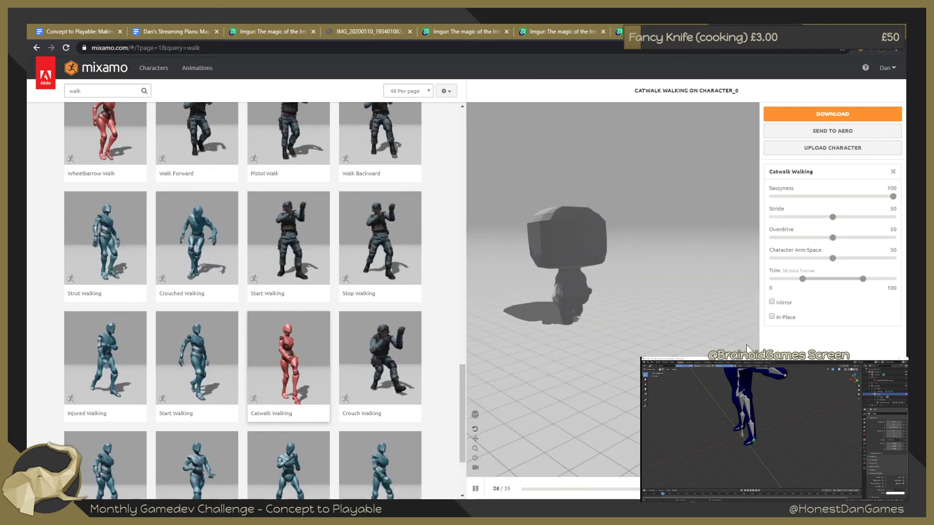
left_click(771, 316)
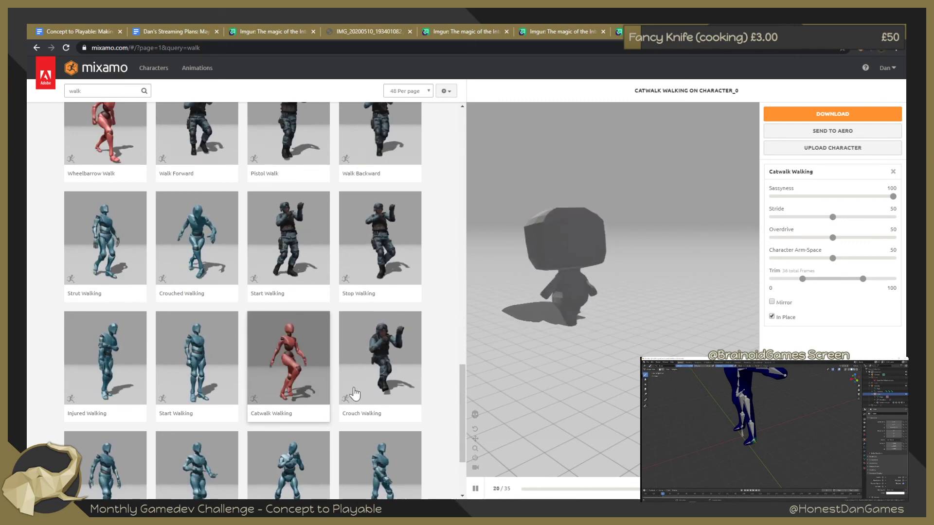
mouse_move(462, 410)
left_mouse_down()
mouse_move(461, 434)
mouse_move(456, 108)
left_mouse_up()
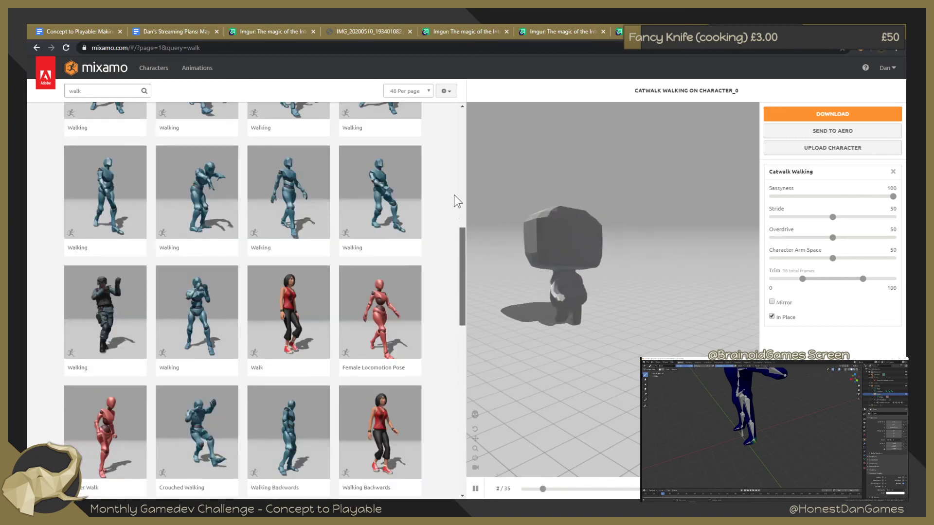
left_click(115, 90)
type("run")
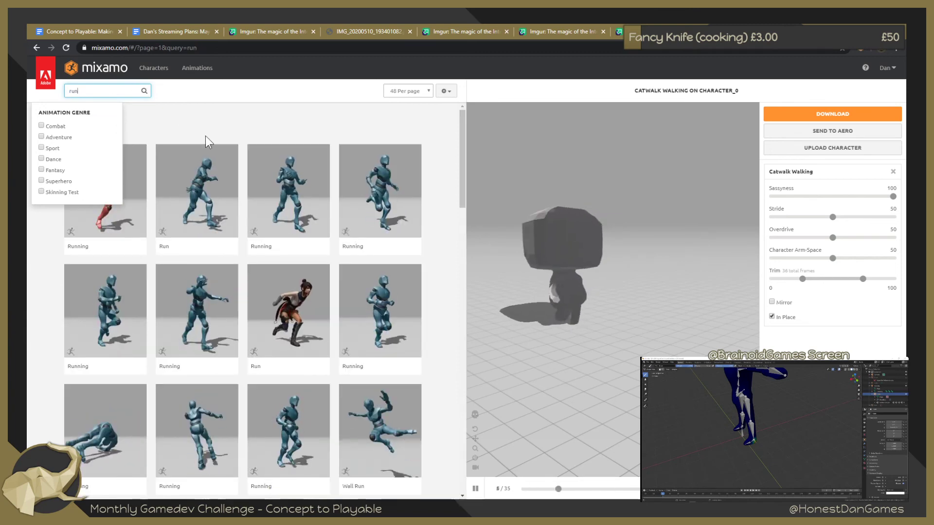
Preview two Running animations from the run results, each playing in place
left_click(209, 132)
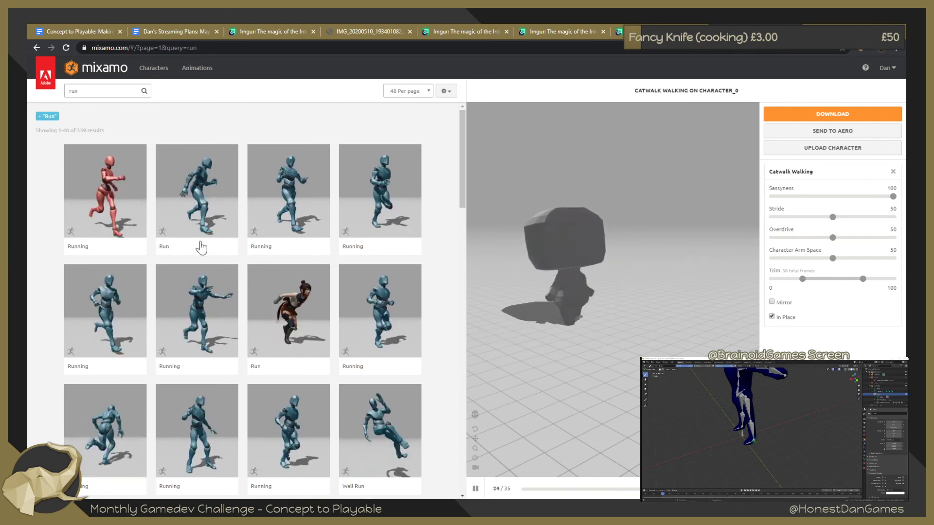
left_click(217, 311)
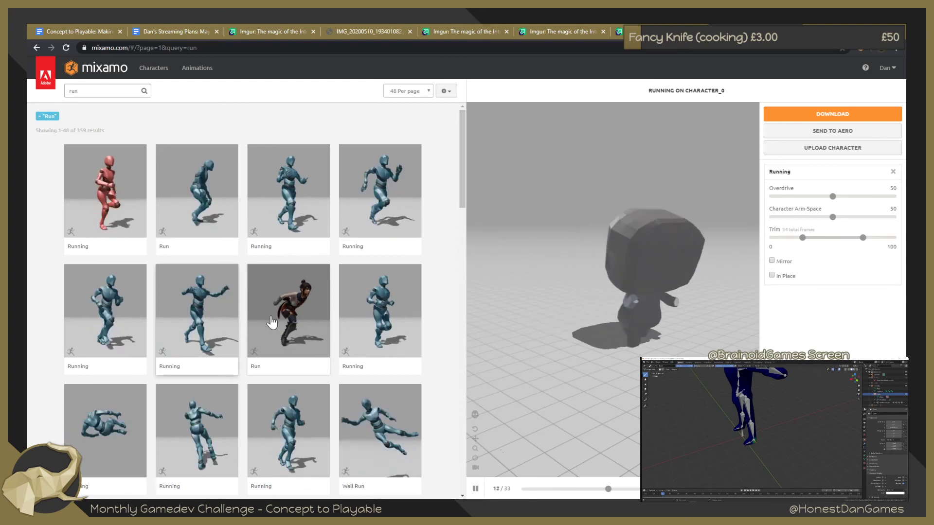
left_click(771, 275)
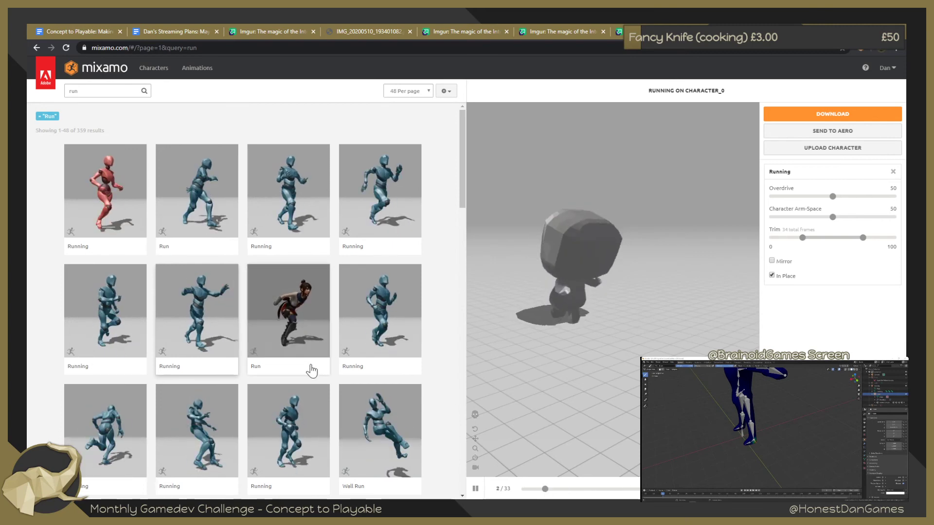
left_click(115, 188)
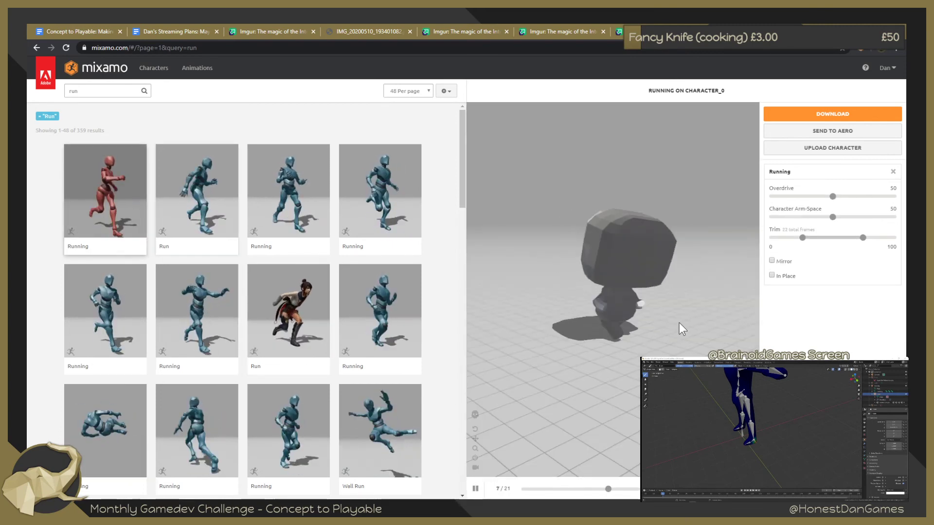
left_click(771, 276)
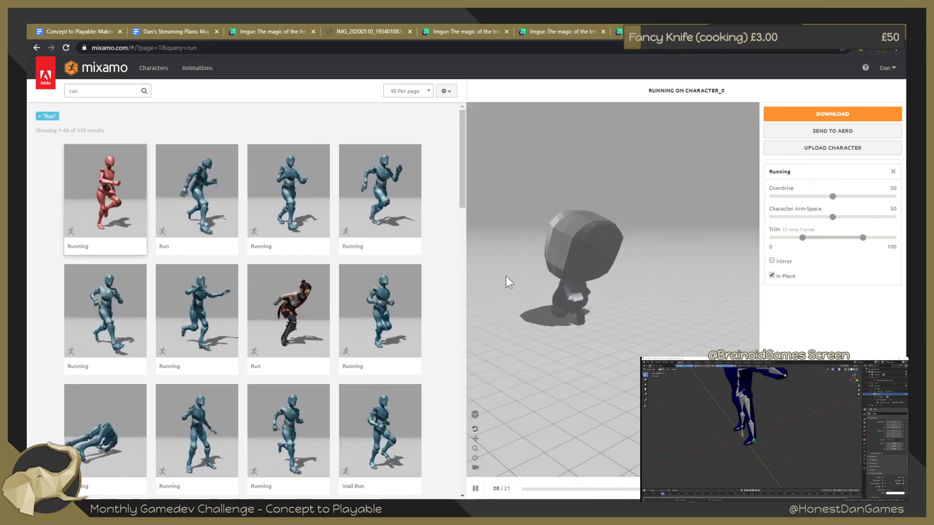
mouse_move(196, 191)
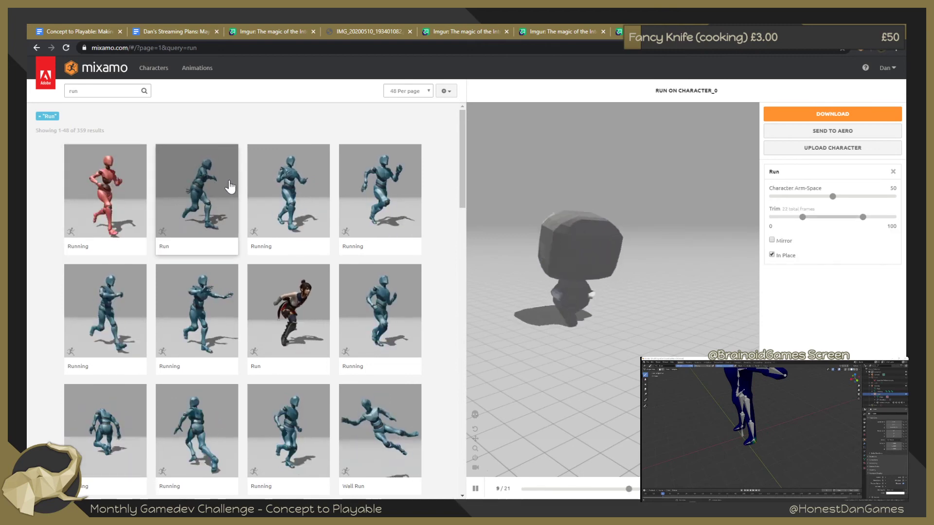
Try Run and a fourth Running variant in place, settling Speed at 0
left_click(222, 181)
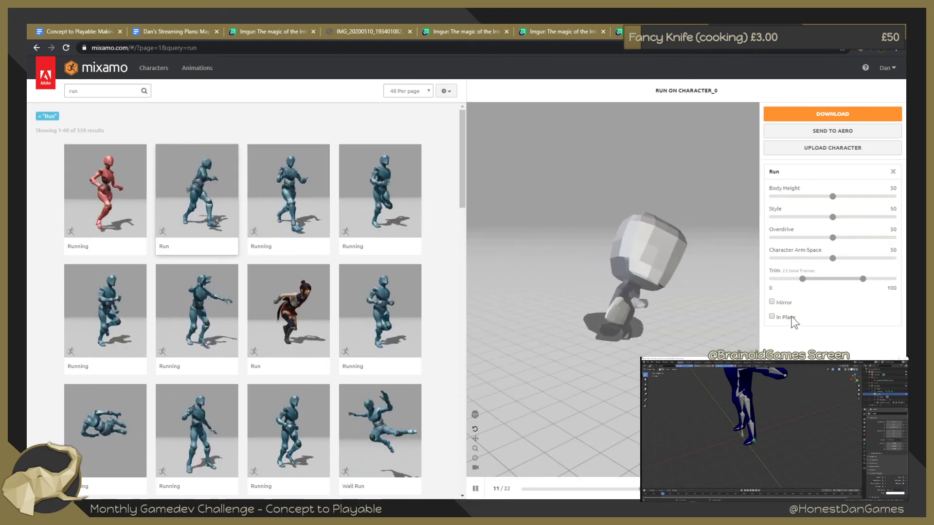
left_click(771, 316)
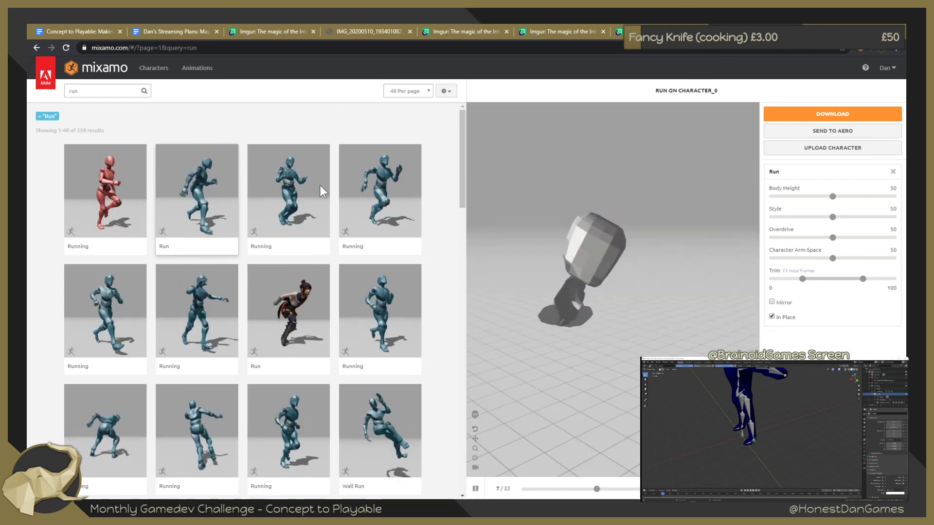
left_click(381, 241)
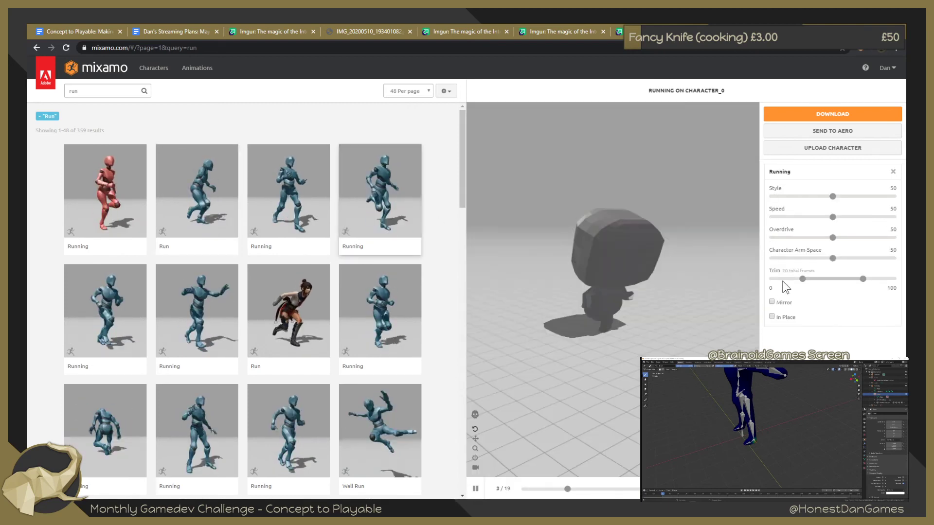
left_click(772, 317)
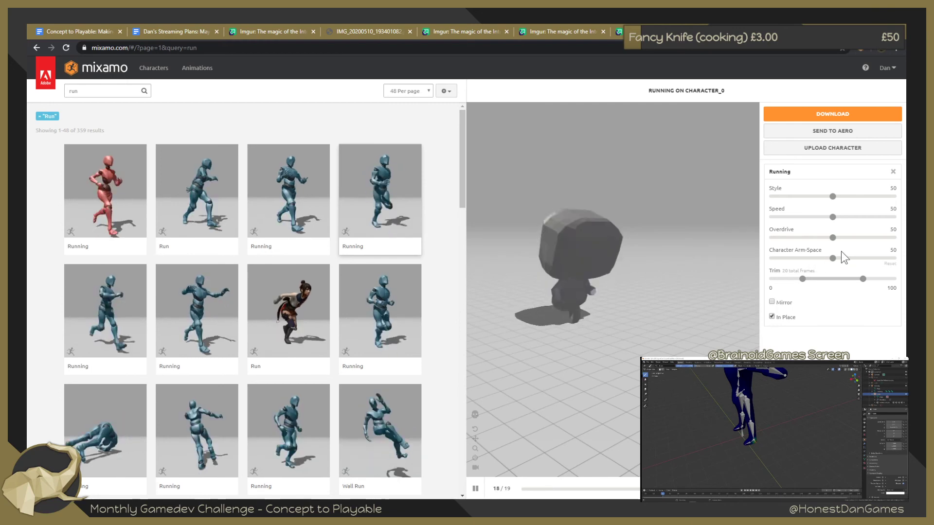
left_click(832, 259)
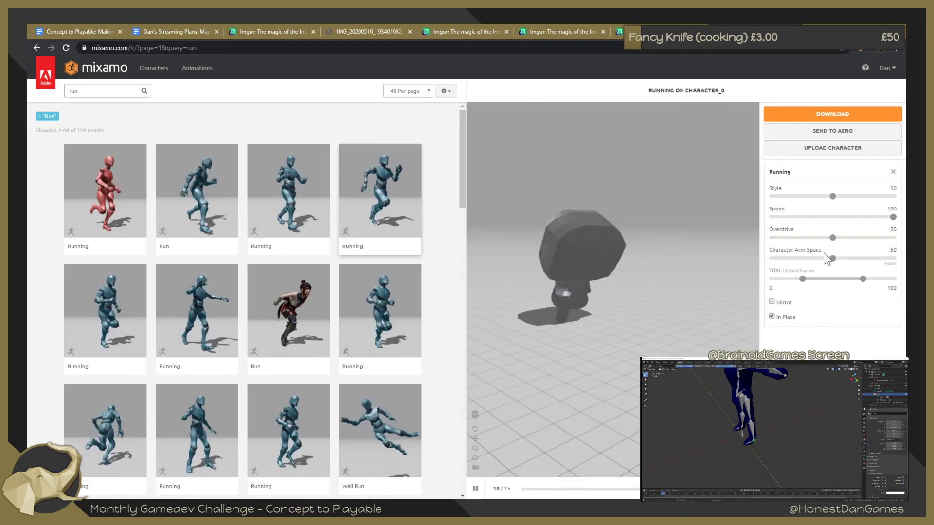
left_click(772, 218)
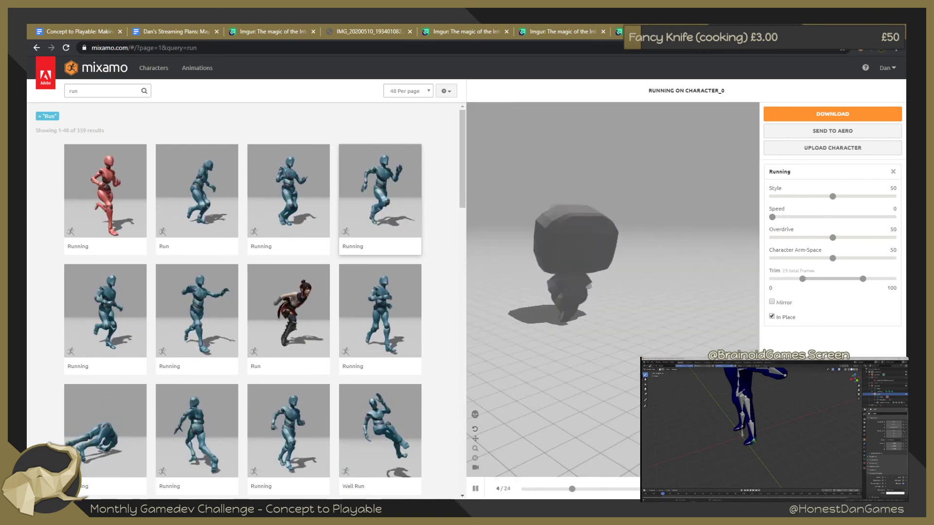
Vary the Running Style between 100 and 0, then preview the tumbling Running variant
left_click(775, 197)
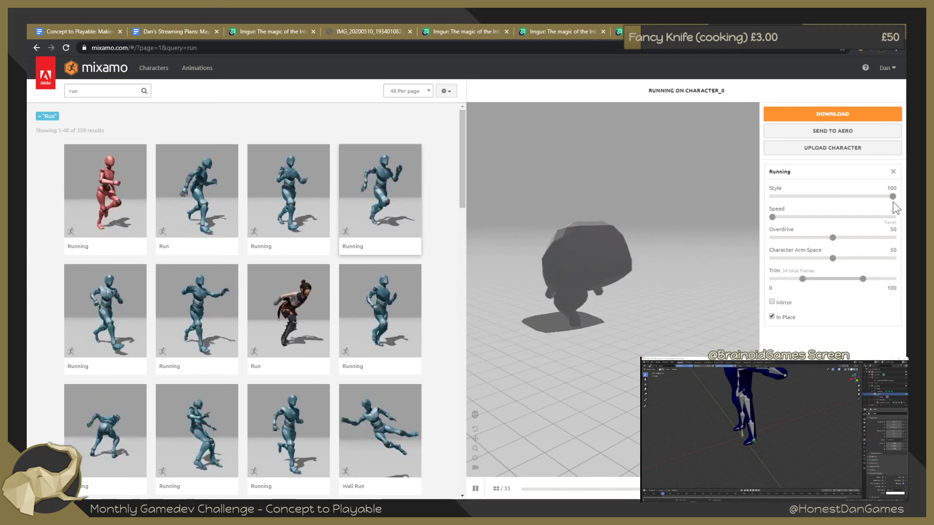
left_click_drag(892, 196, 858, 197)
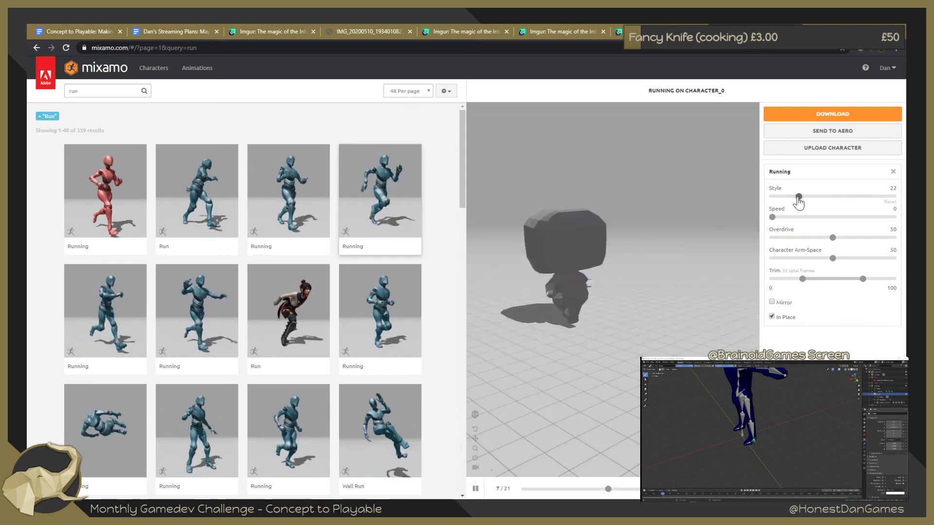
left_click_drag(754, 204, 759, 205)
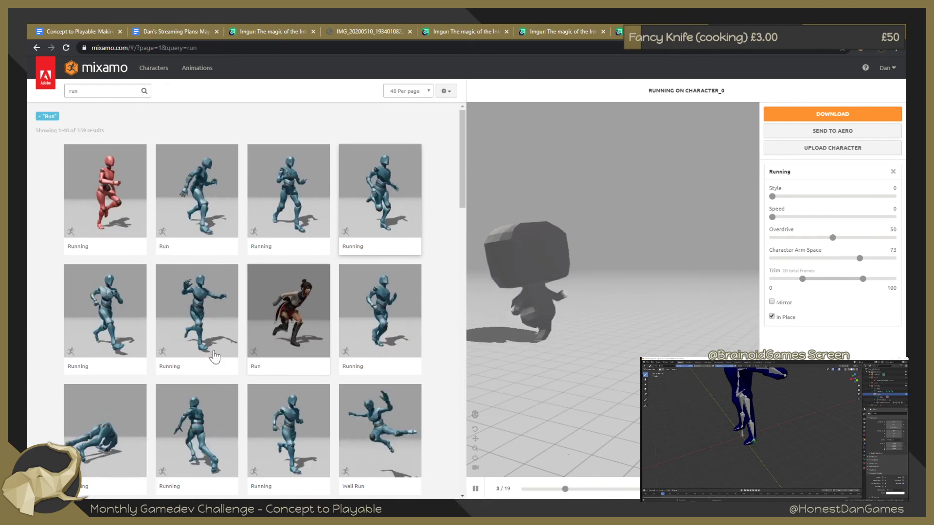
left_click(111, 428)
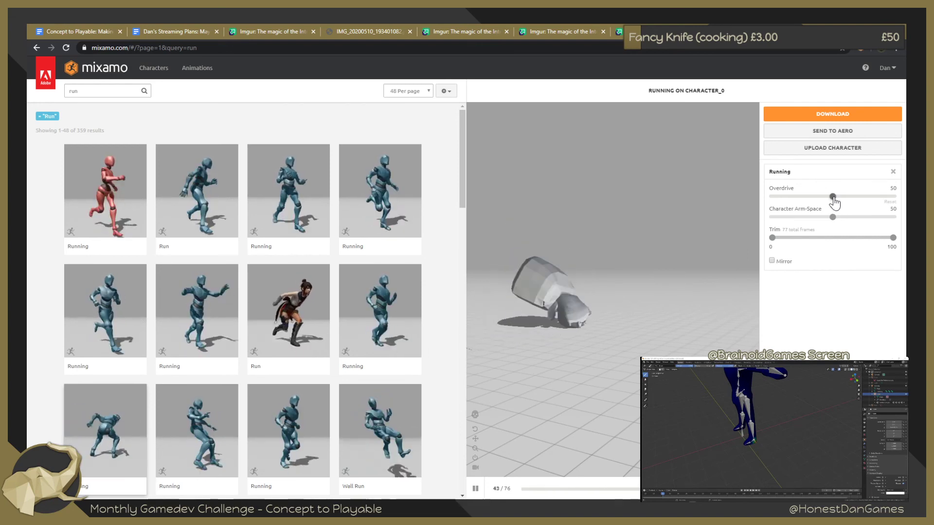
Pause the tumbling Running preview, set Overdrive to 7, and keep Trim at 0–100
left_click(830, 199)
left_click_drag(782, 197, 780, 197)
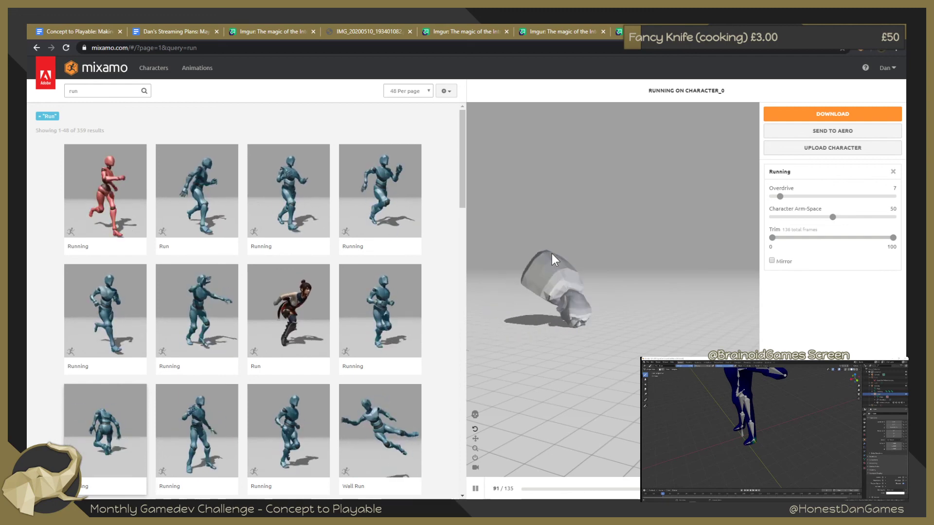
mouse_move(772, 237)
left_click_drag(772, 238, 842, 238)
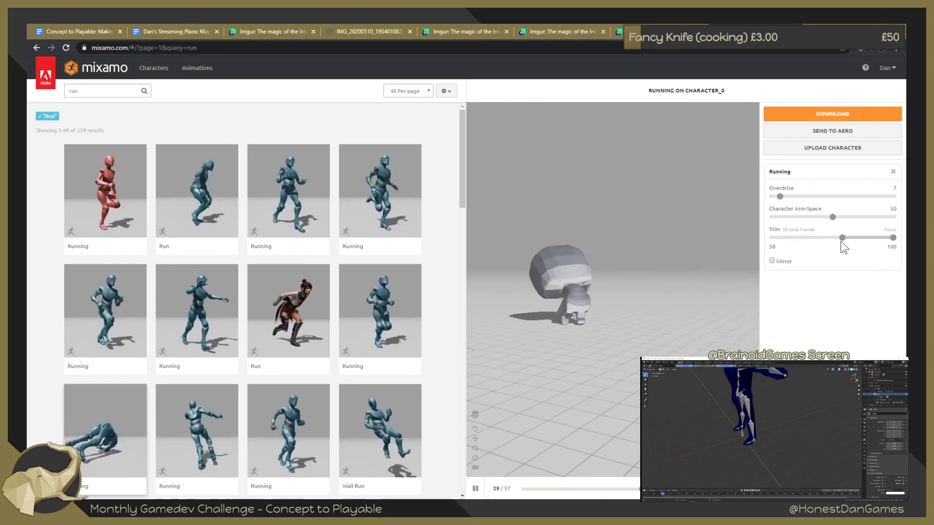
left_click_drag(841, 238, 771, 238)
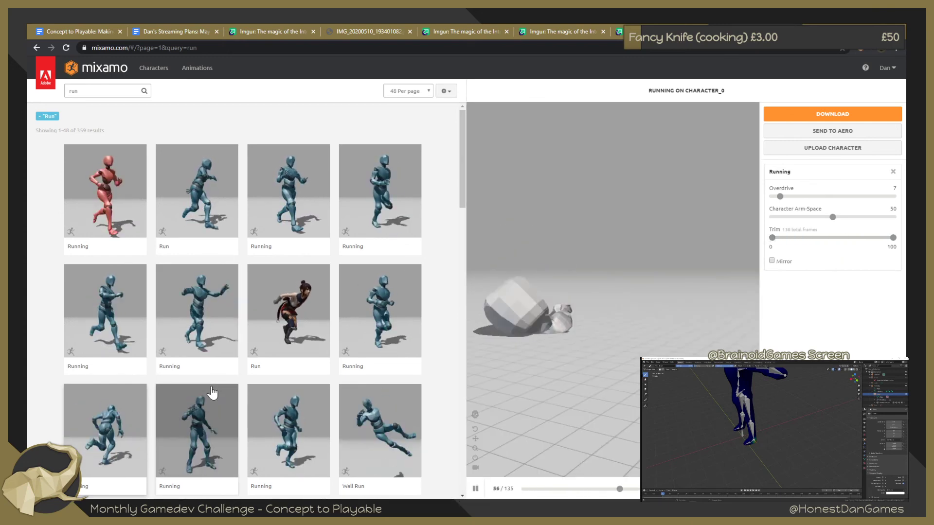
scroll(212, 389, "down", 1)
scroll(214, 389, "down", 2)
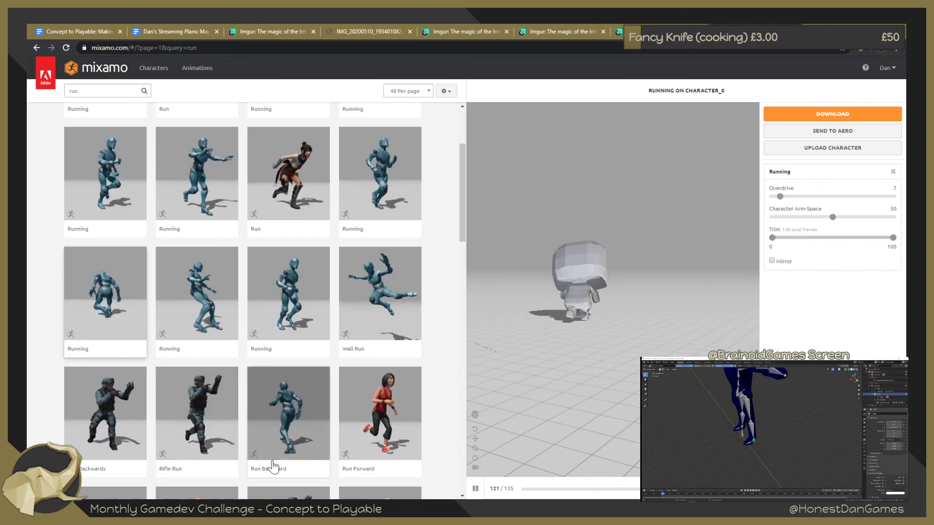
mouse_move(380, 413)
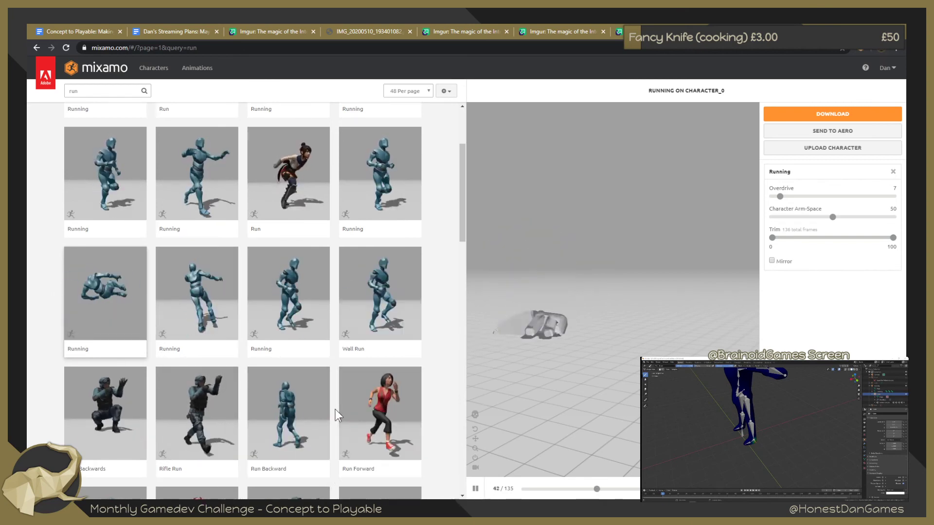
Preview Run Backward playing in place
left_click(306, 409)
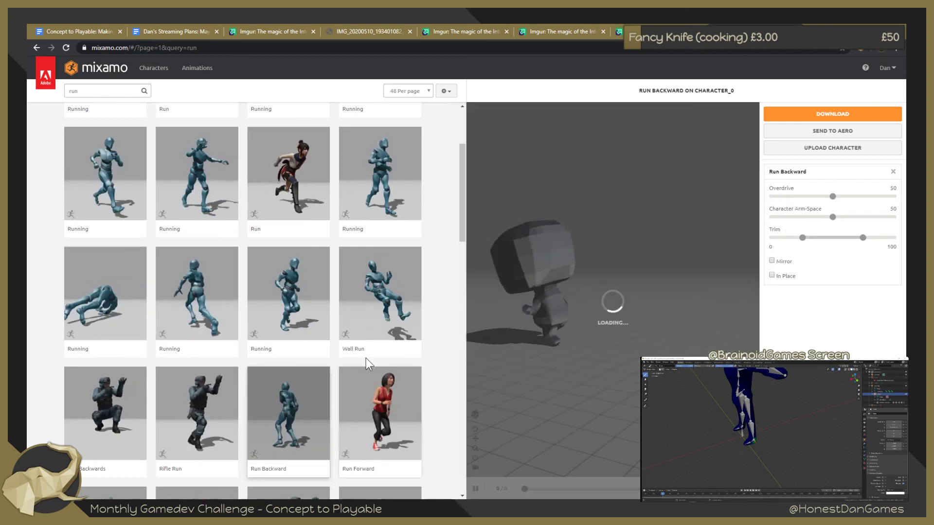
left_click(772, 275)
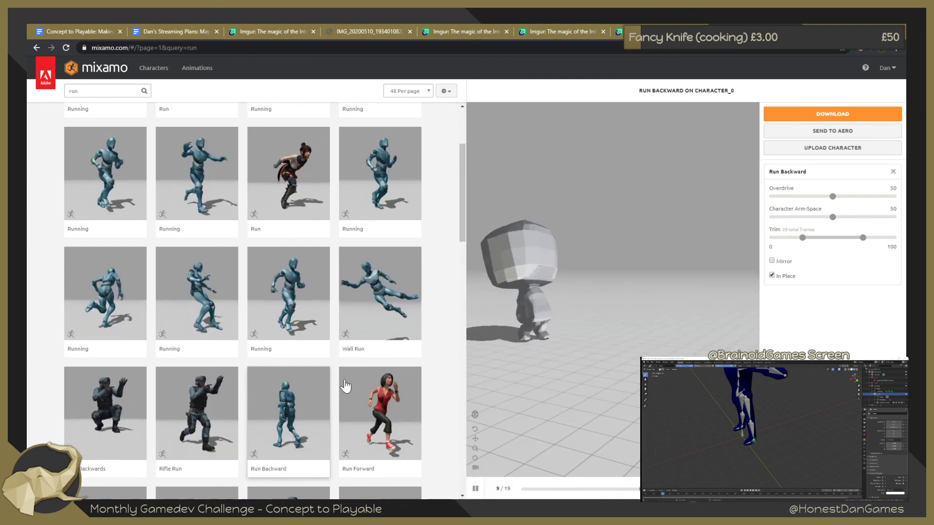
scroll(344, 389, "down", 3)
scroll(309, 389, "down", 3)
Preview Running Crawl with Overdrive 58, playing in place
left_click(306, 389)
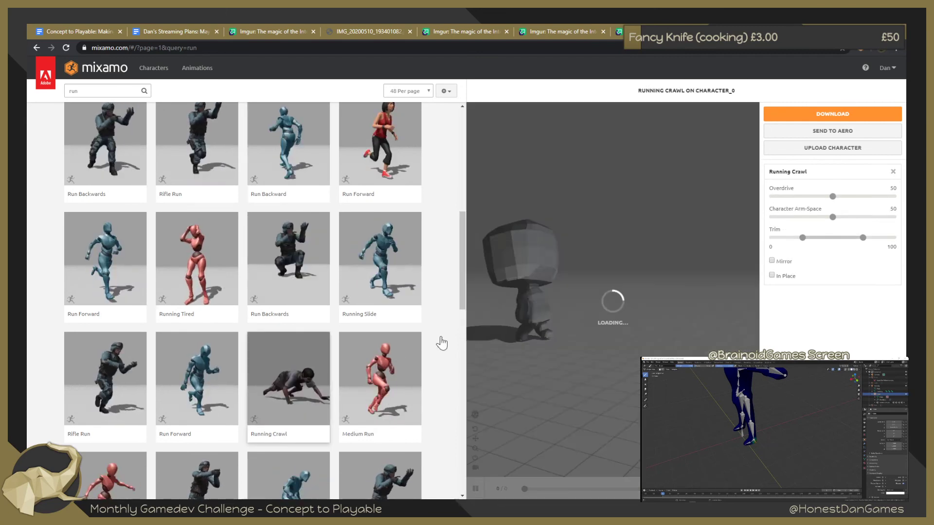
mouse_move(832, 196)
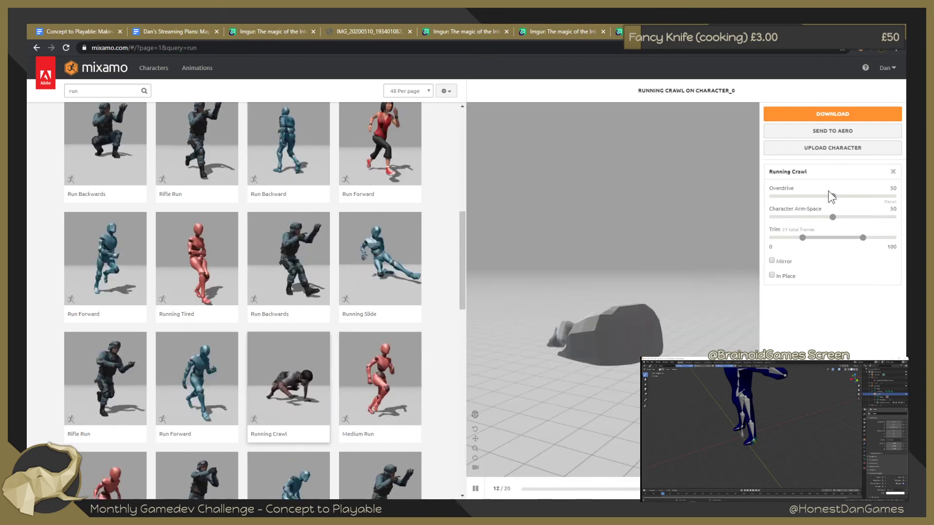
left_click_drag(832, 197, 825, 197)
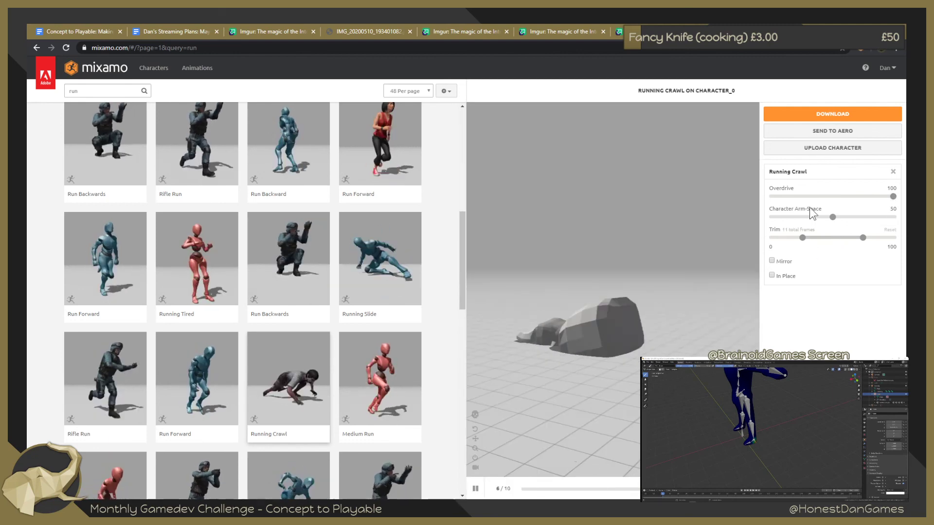
left_click(842, 196)
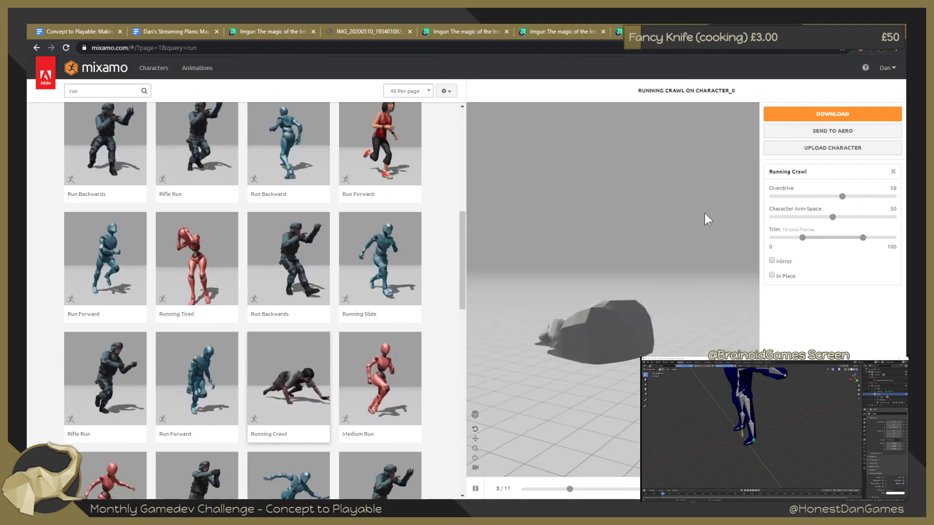
left_click(772, 276)
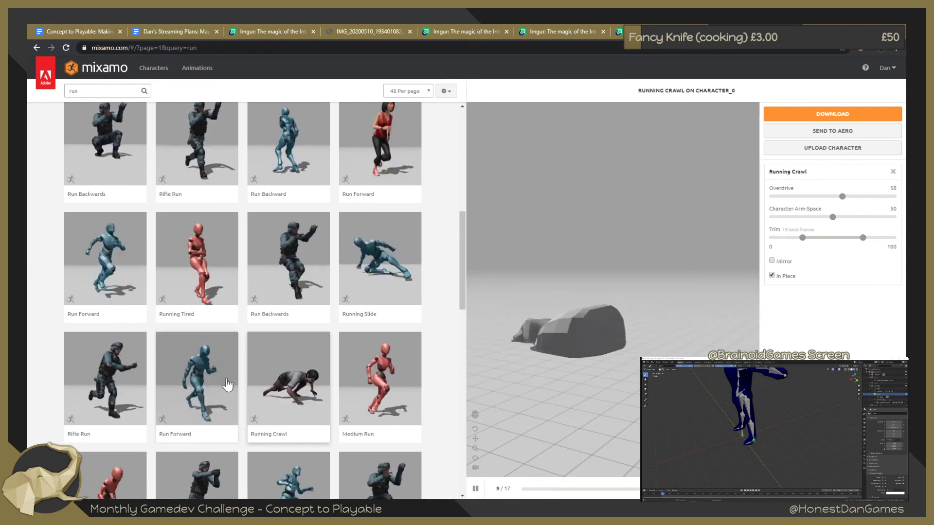
Scroll the run results and preview the Standard Run animation
scroll(418, 348, "down", 4)
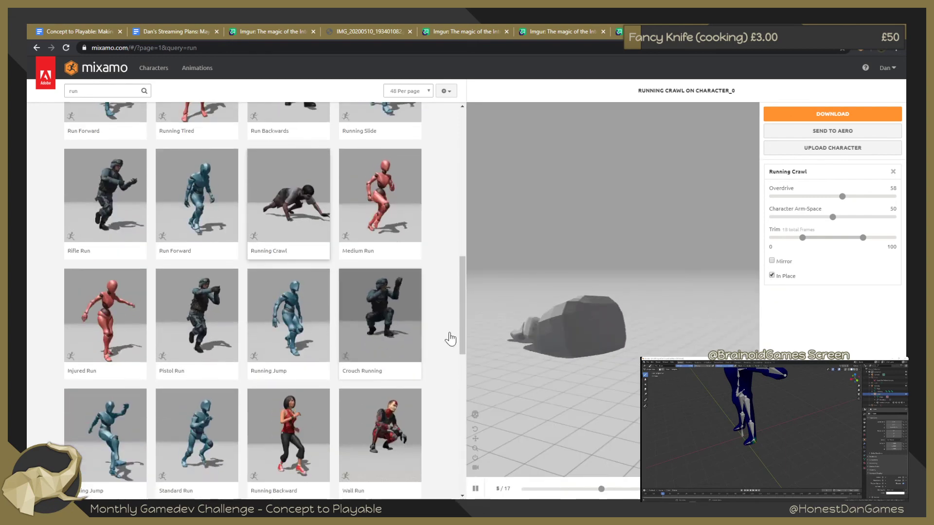
left_click_drag(462, 313, 460, 330)
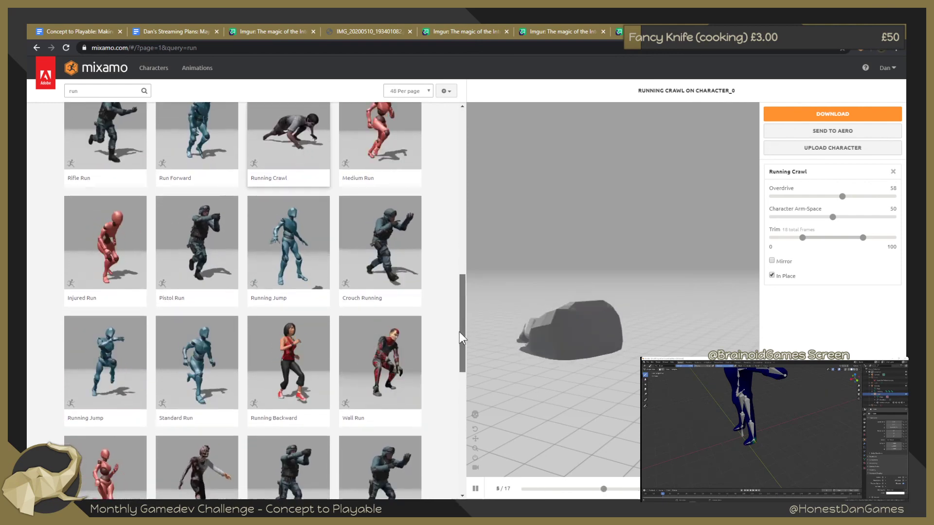
left_click_drag(459, 332, 459, 336)
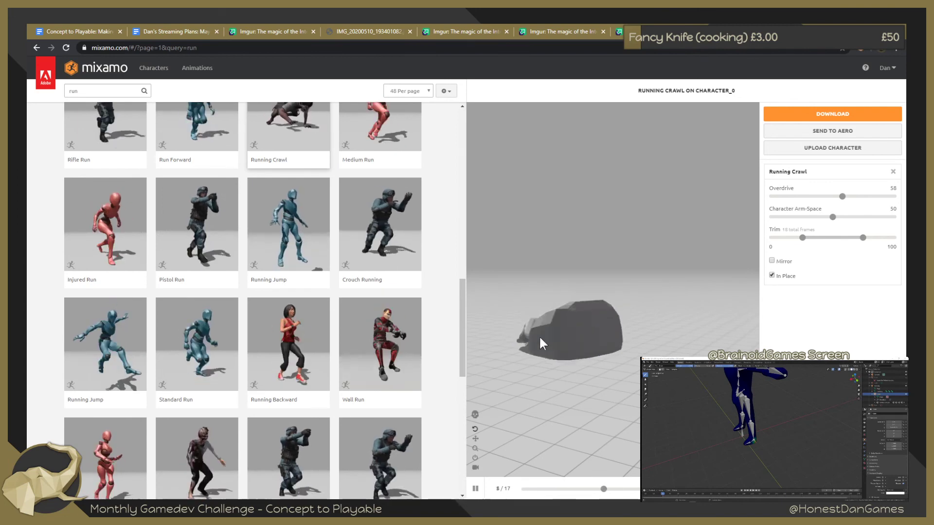
left_click_drag(463, 329, 463, 336)
scroll(462, 337, "down", 1)
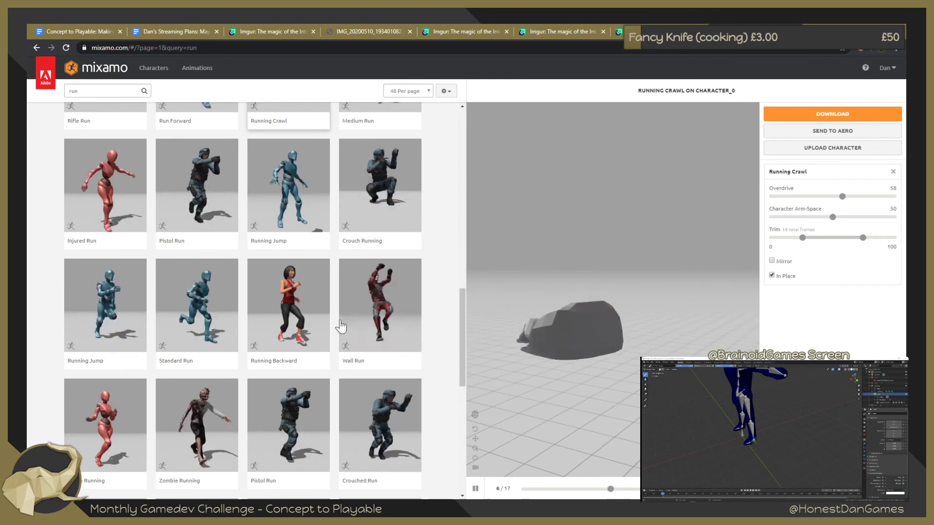
left_click(196, 306)
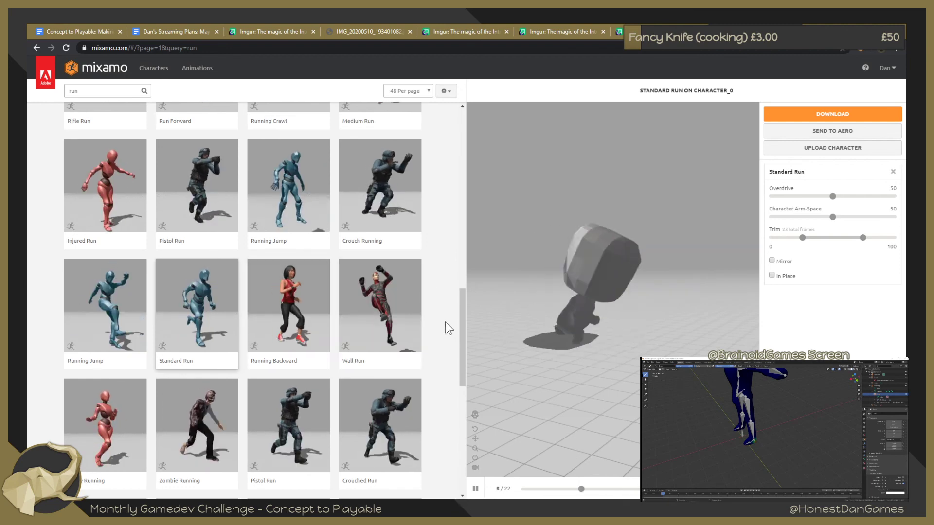
left_click_drag(461, 302, 461, 101)
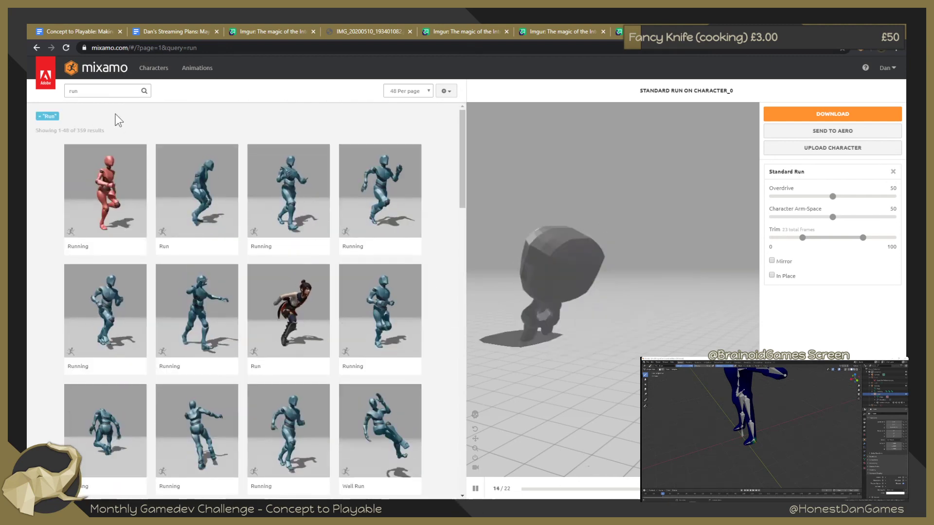
Search the library for 'jump' and preview the Jumping and Jump animations
left_click(98, 91)
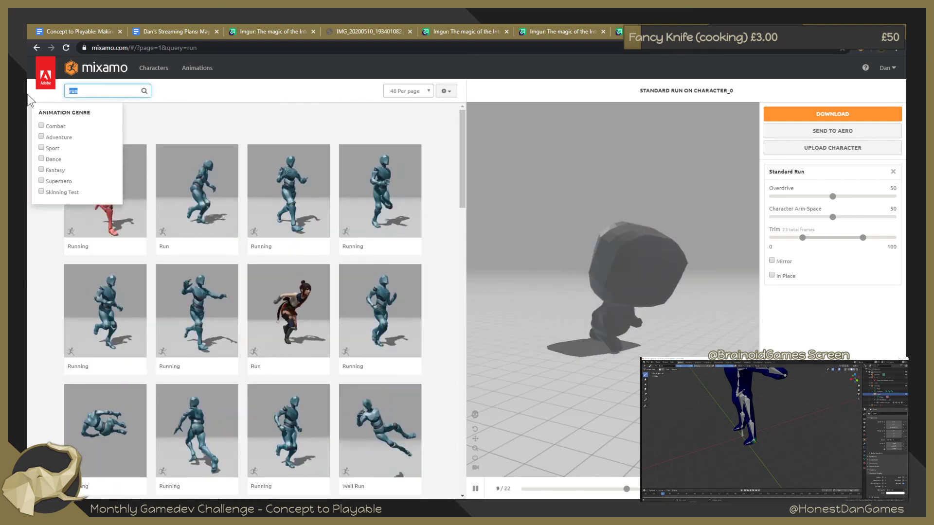
type("k")
key("BackSpace")
type("j")
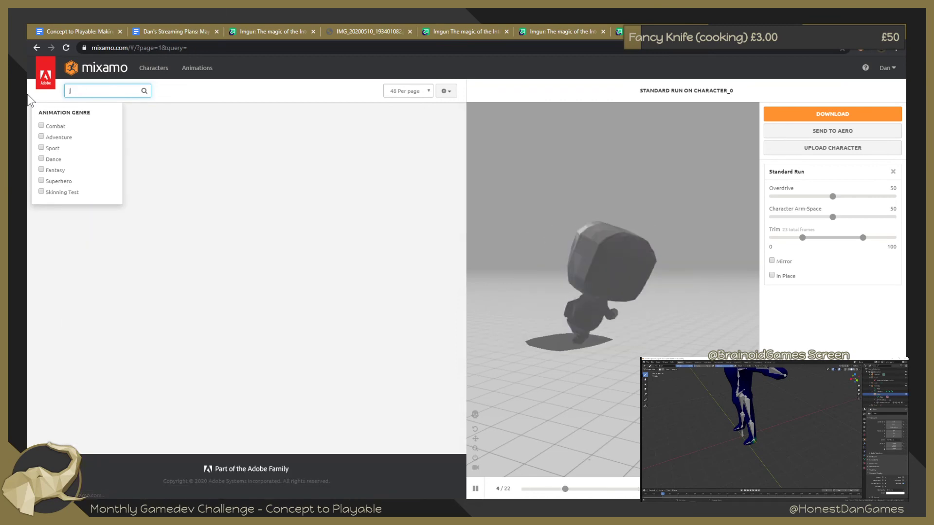
type("ump")
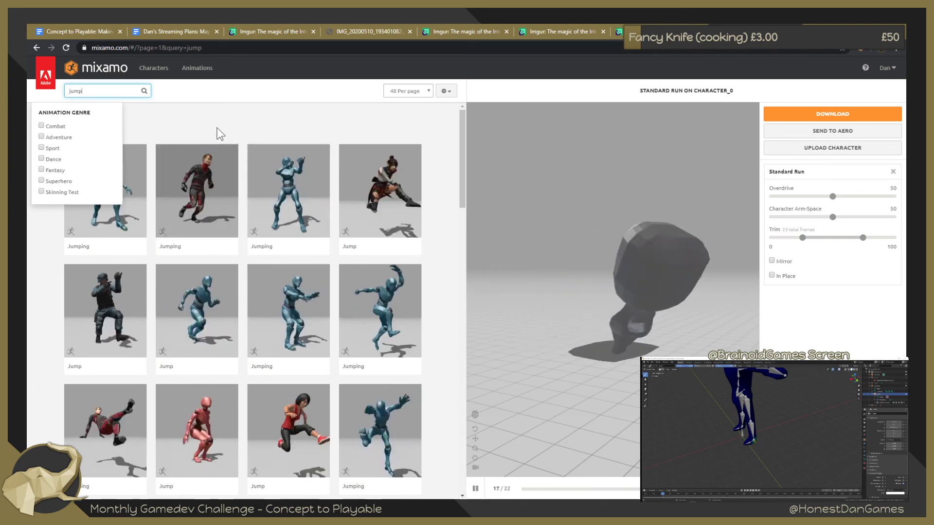
left_click(229, 234)
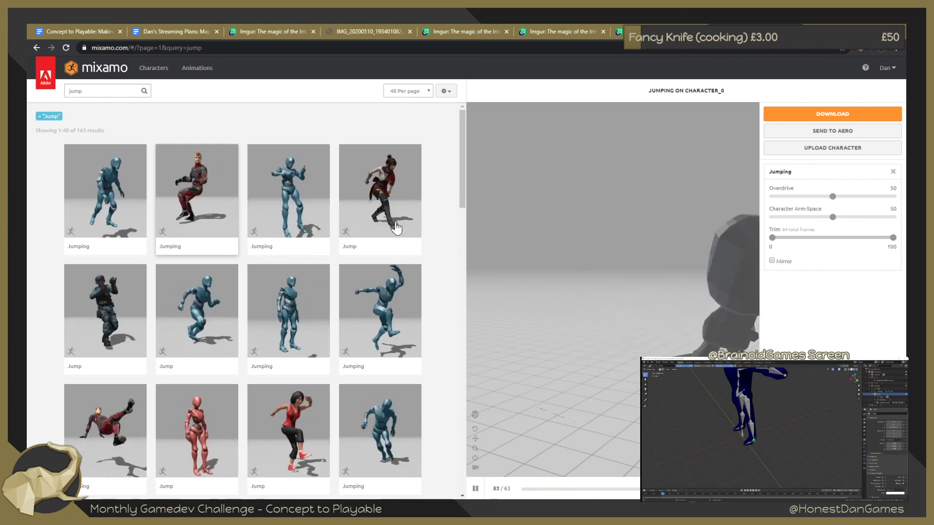
left_click(380, 194)
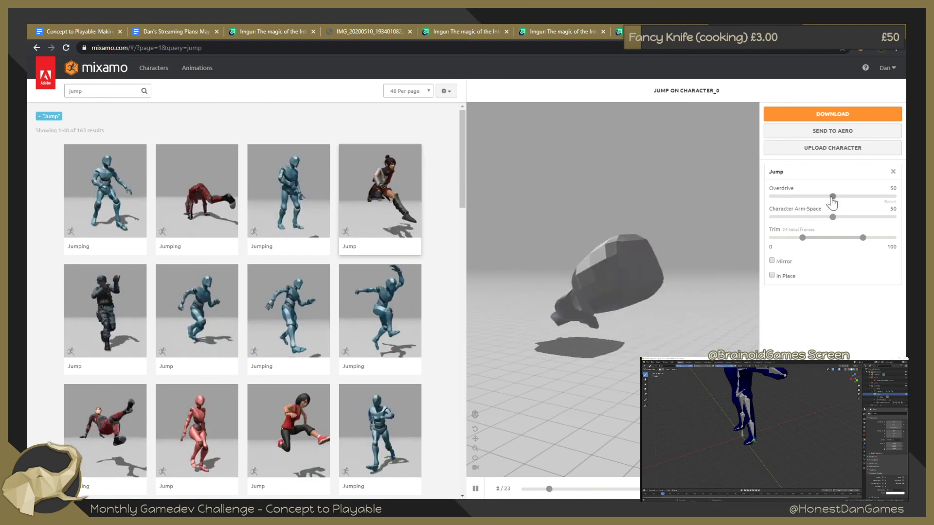
Test Jump Overdrive around 38–50, then play a 30-frame Jump in place
left_click_drag(832, 198, 817, 197)
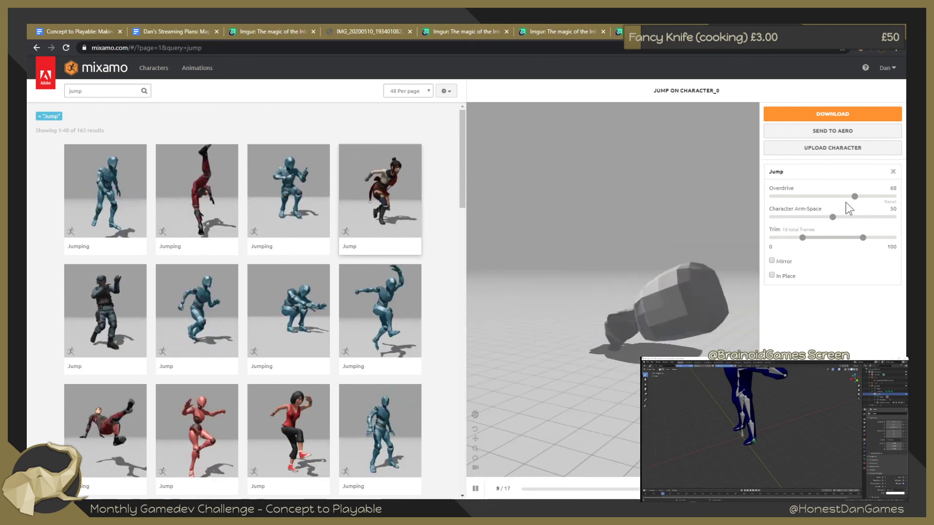
left_click_drag(851, 197, 830, 197)
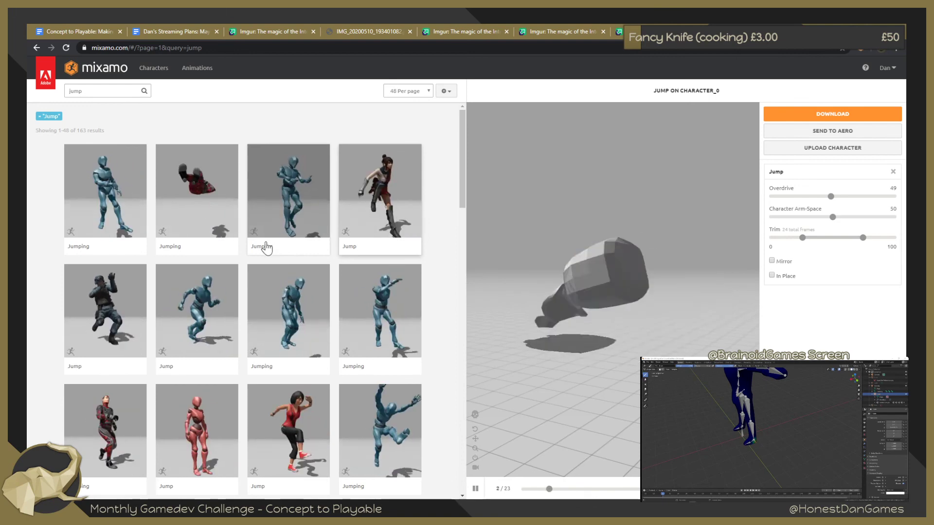
mouse_move(288, 312)
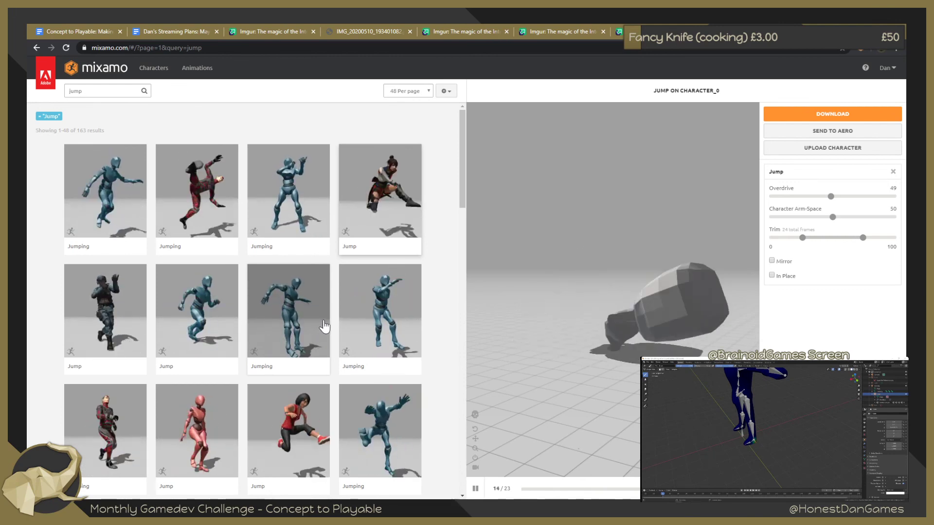
left_click(203, 304)
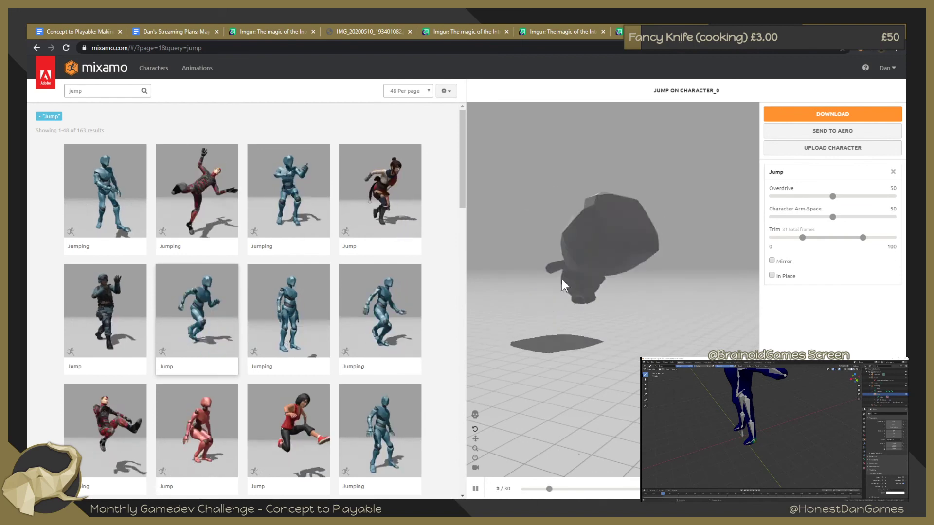
left_click(772, 276)
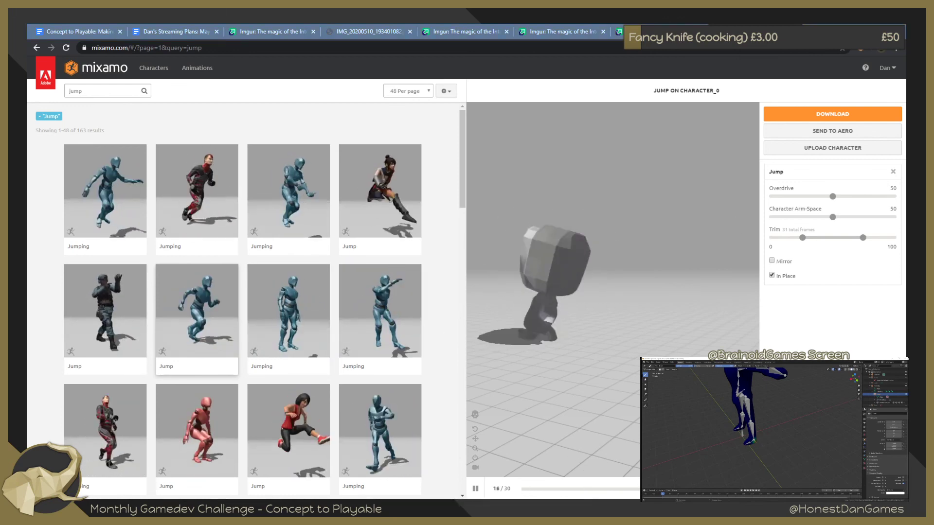
key("alt+Tab")
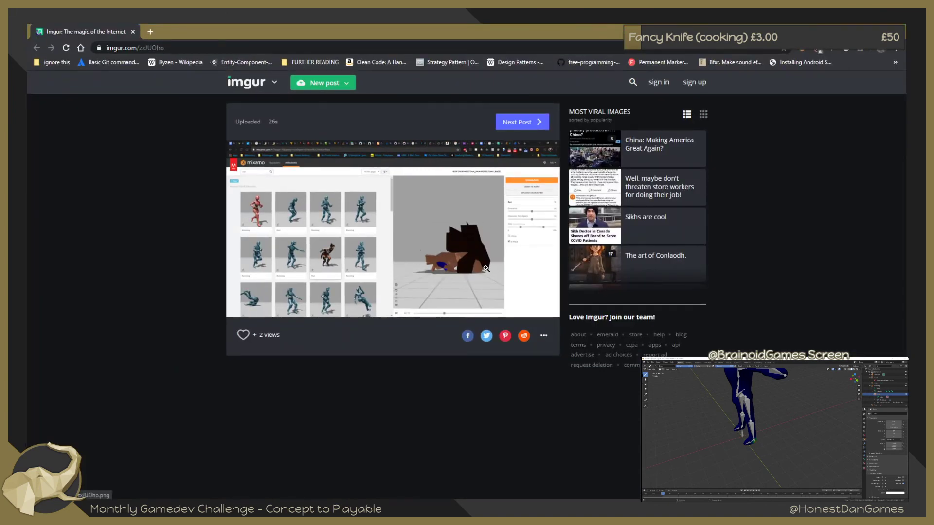
left_click(451, 266)
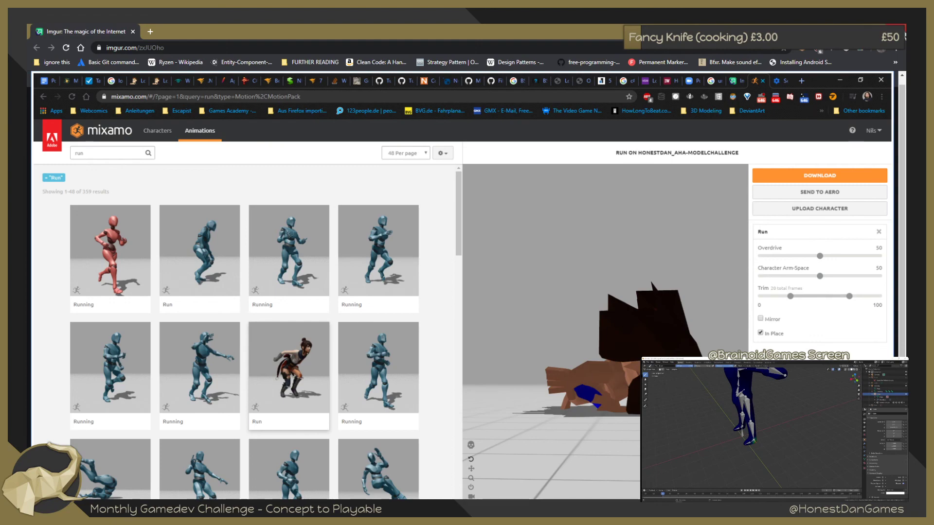
Return to the jump results and preview the 104-frame Jumping Down animation
key("ctrl+w")
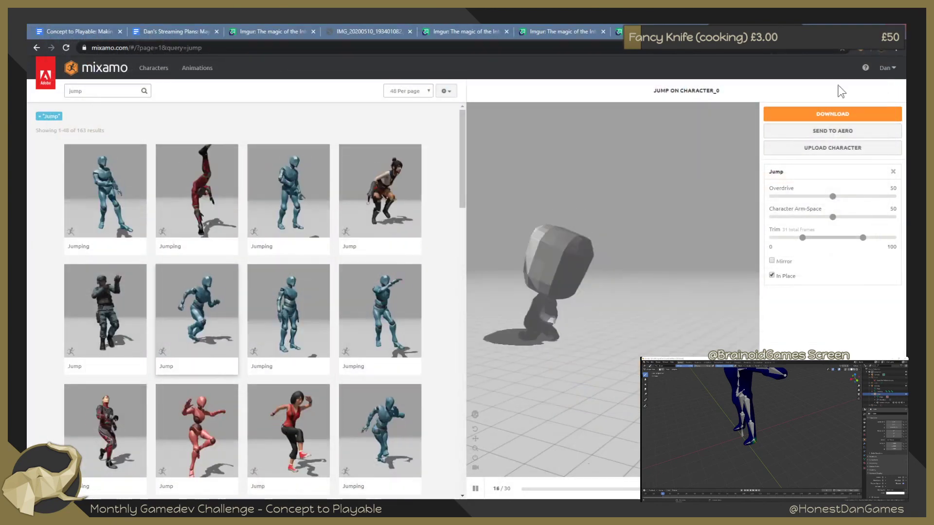
scroll(327, 287, "down", 3)
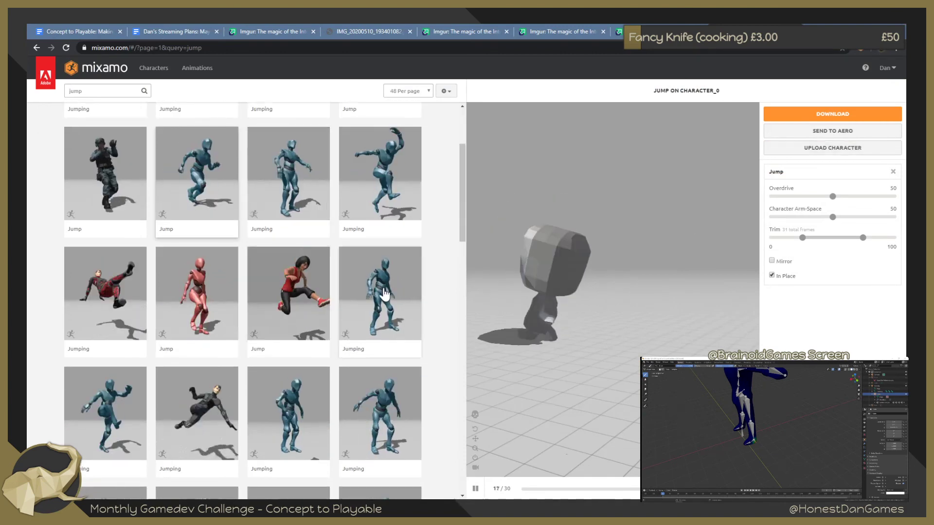
scroll(341, 317, "down", 1)
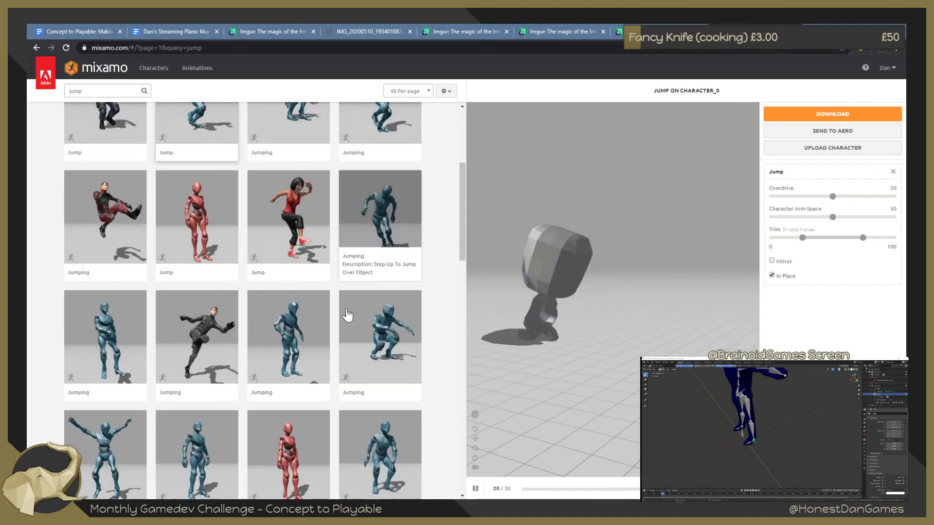
scroll(339, 316, "down", 1)
mouse_move(287, 284)
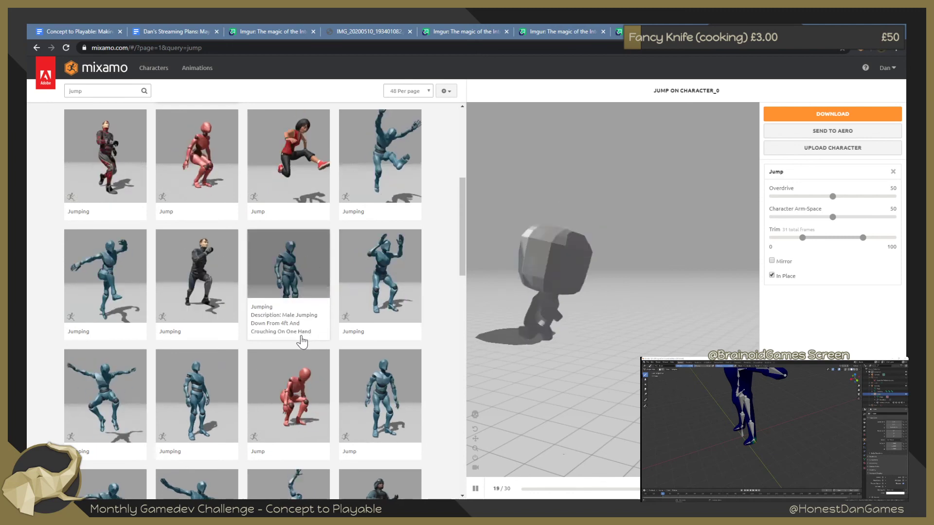
scroll(285, 370, "down", 3)
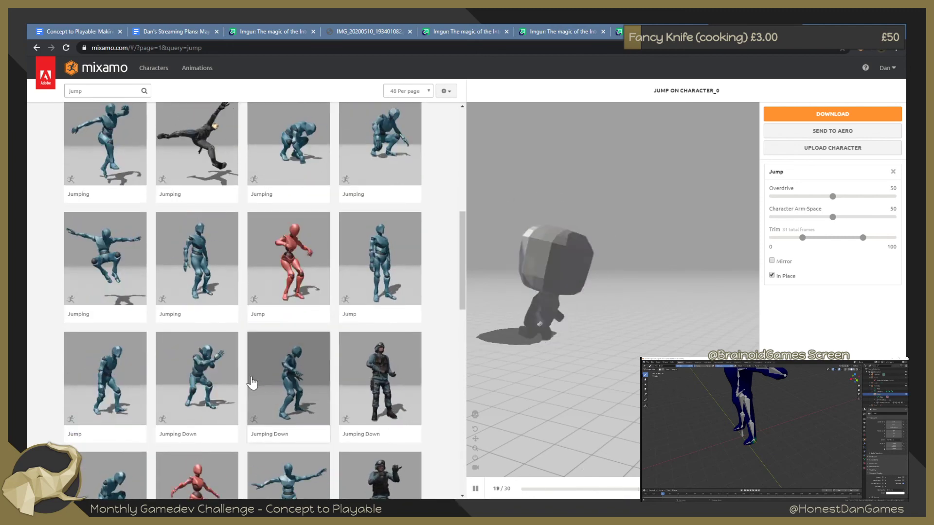
left_click(195, 374)
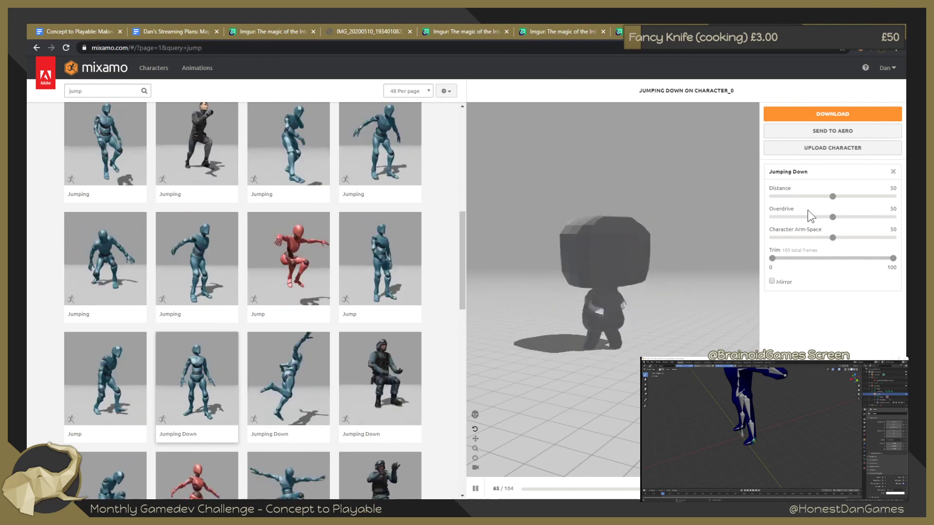
Shorten Jumping Down's Distance to 12, then preview Jumping Jacks
left_click(786, 201)
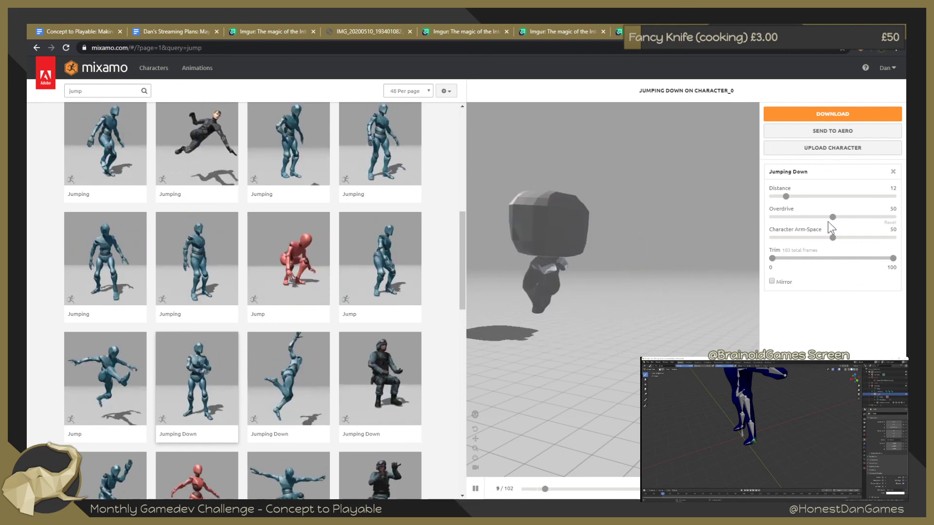
scroll(331, 365, "down", 2)
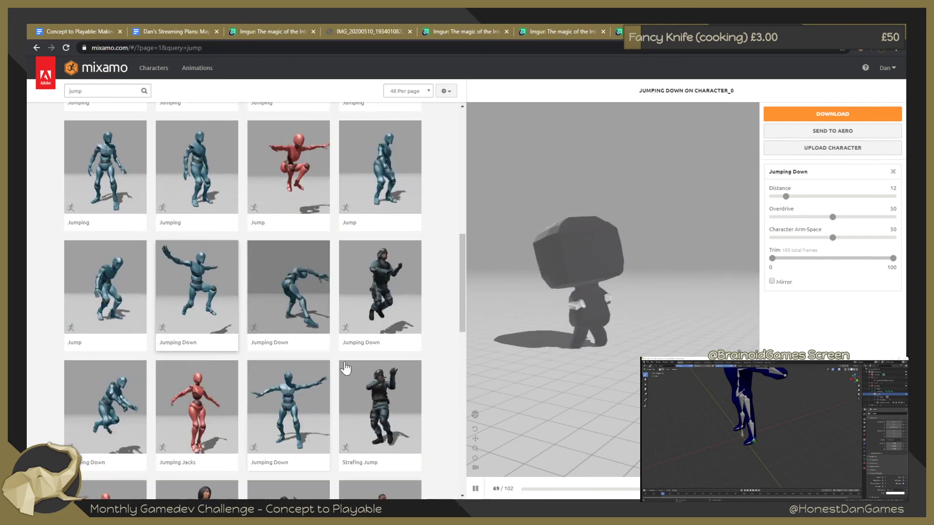
scroll(366, 371, "down", 2)
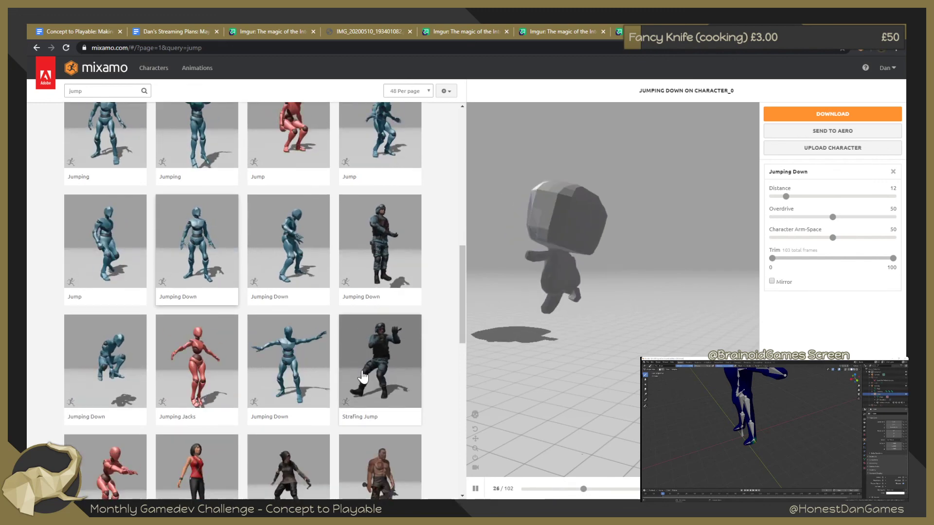
left_click(182, 316)
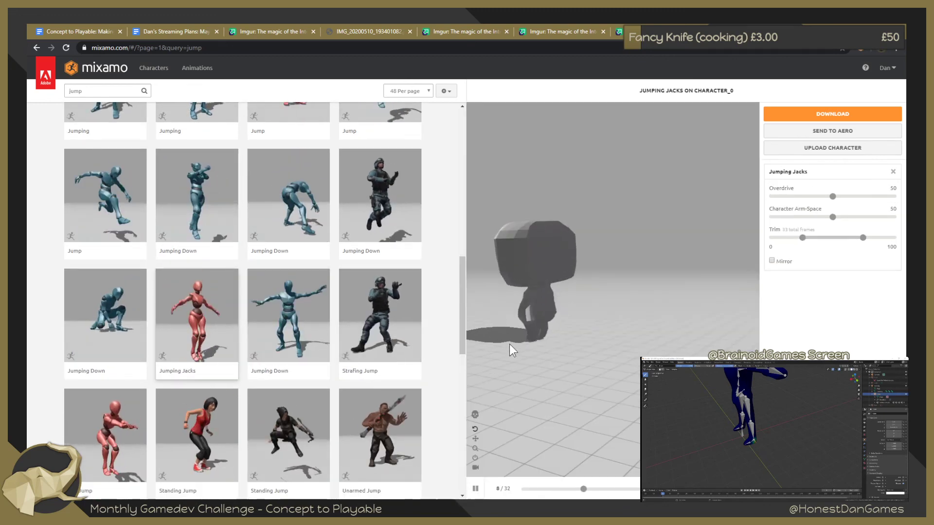
Set Jumping Jacks Overdrive to 58 and Character Arm-Space to 67
left_click(813, 197)
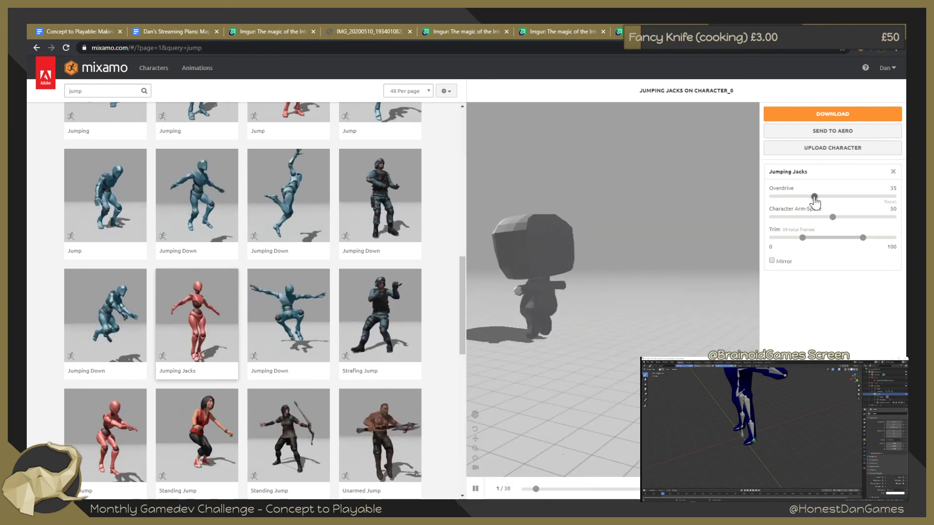
left_click(795, 197)
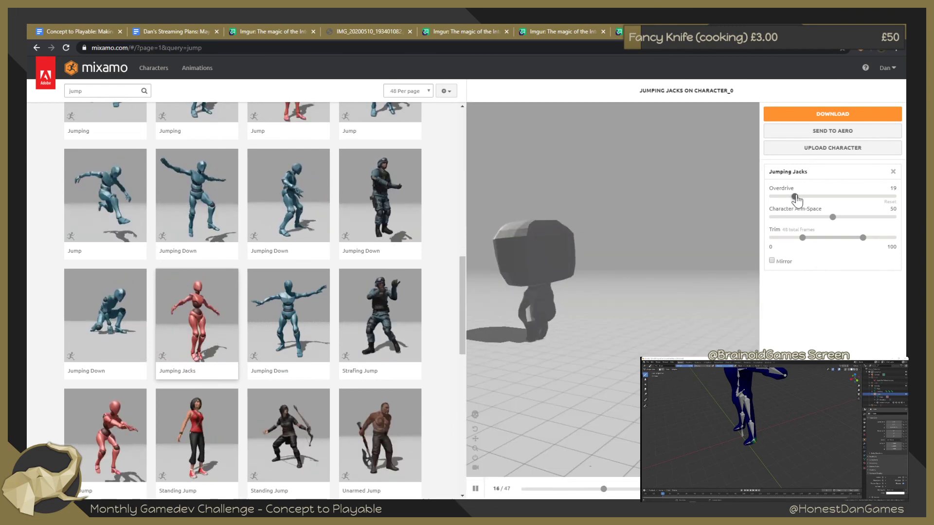
left_click(877, 197)
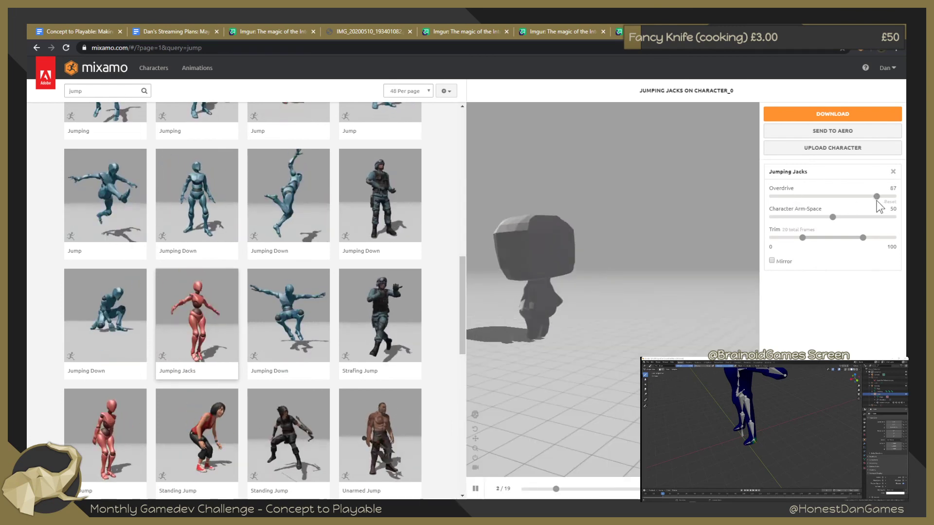
left_click_drag(876, 197, 842, 197)
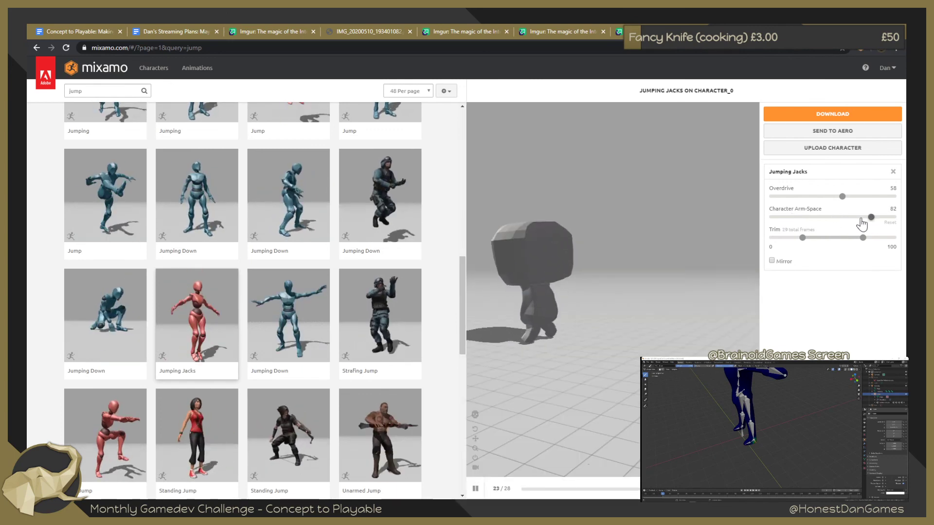
left_click_drag(861, 219, 852, 217)
Scroll down the jump results and preview the 71-frame Big Jump animation
scroll(325, 344, "down", 2)
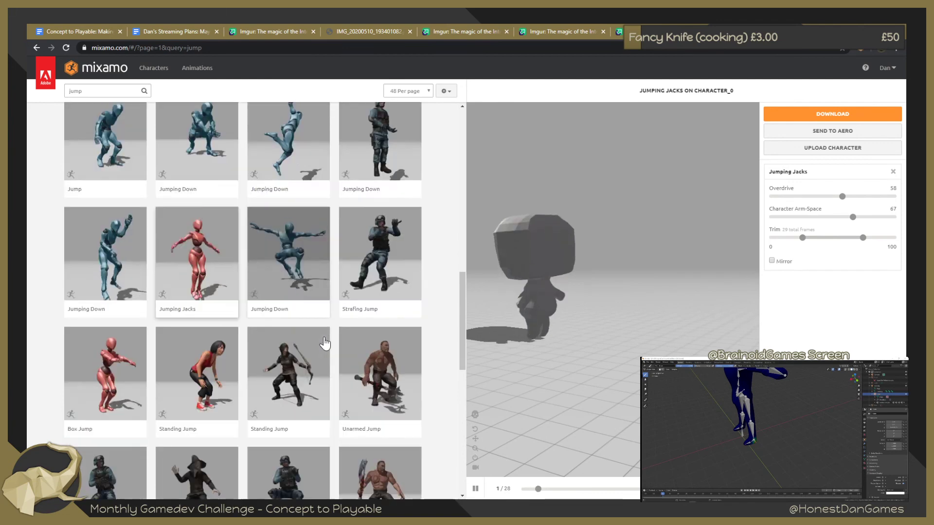
scroll(325, 350, "down", 2)
scroll(326, 361, "down", 1)
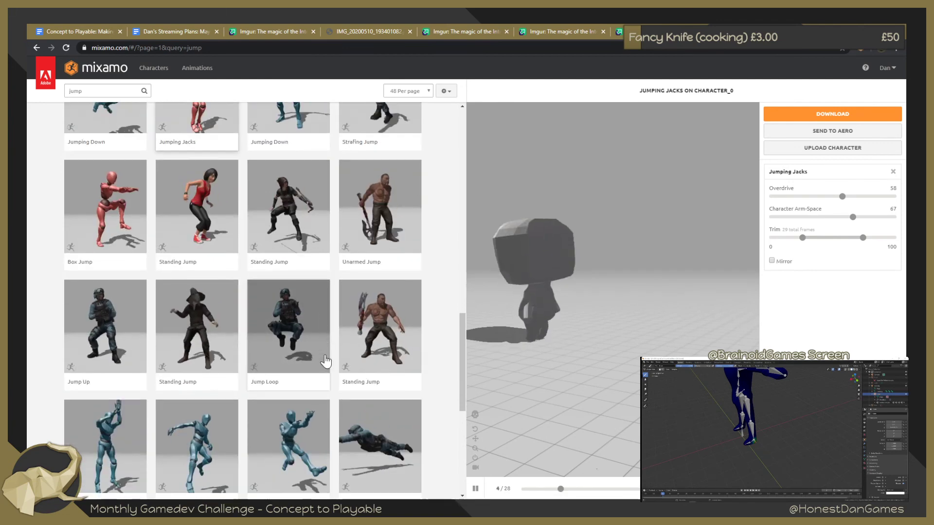
scroll(383, 378, "down", 3)
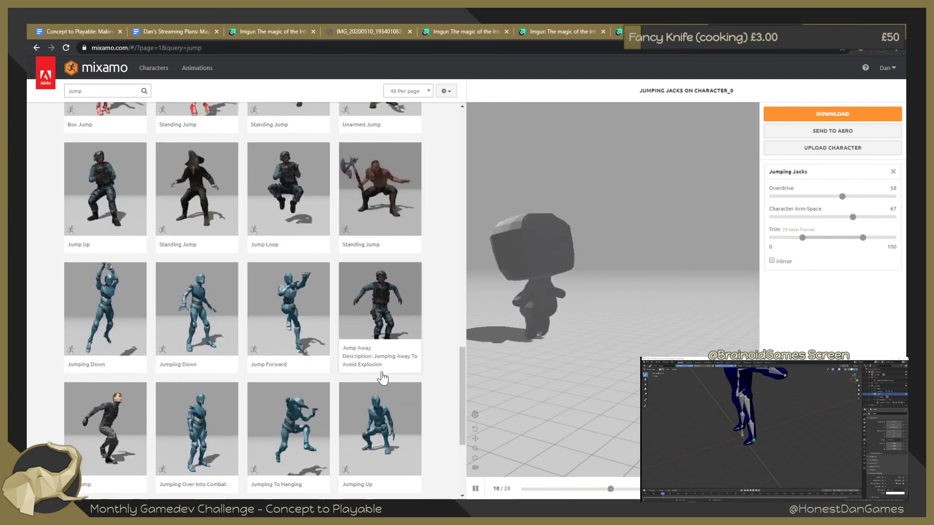
scroll(383, 378, "down", 4)
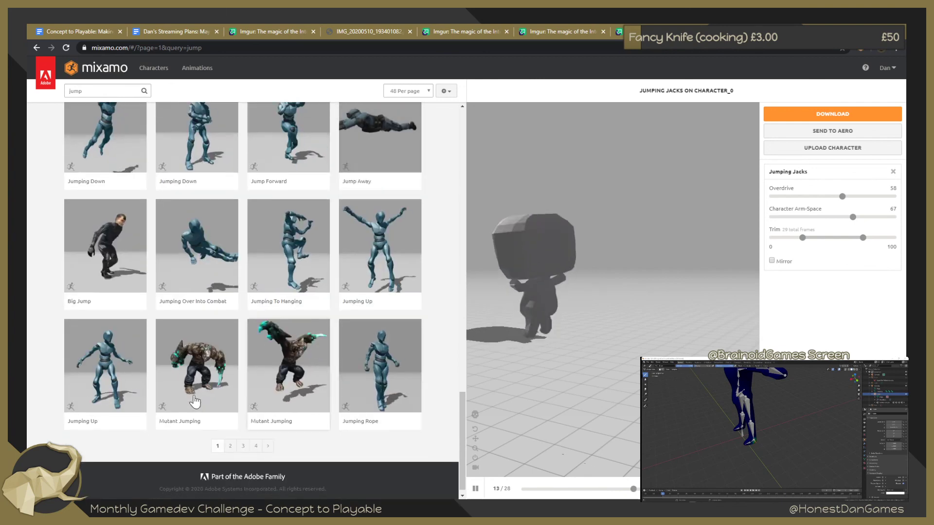
left_click(131, 256)
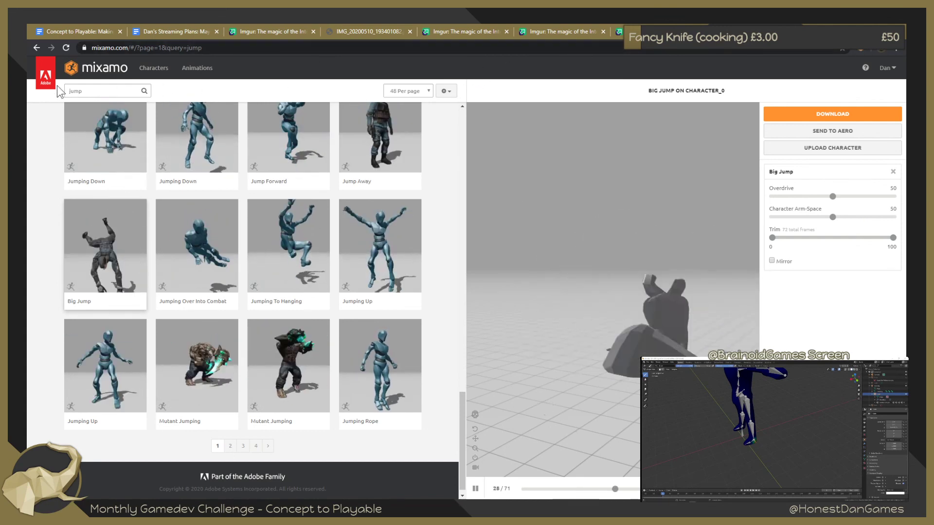
Search the animation library for "pet" and close the genre filter options
left_click(99, 90)
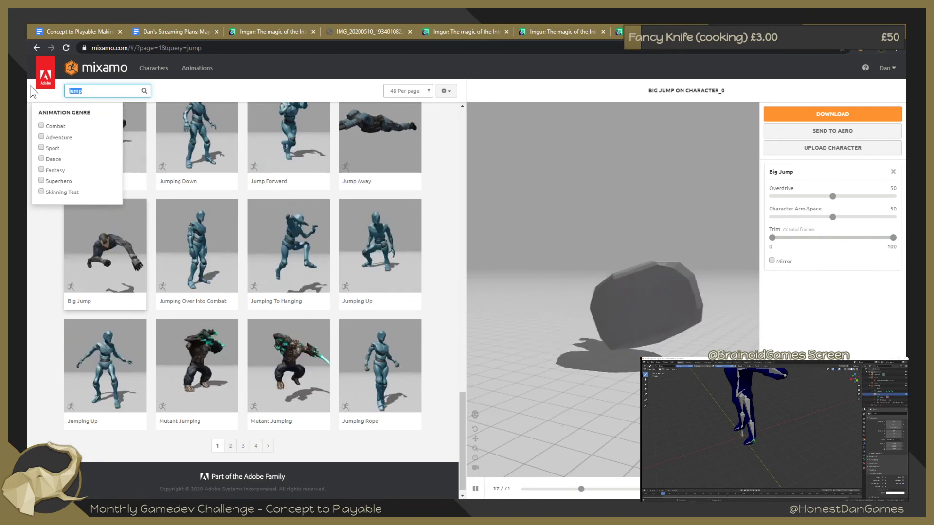
type("pet")
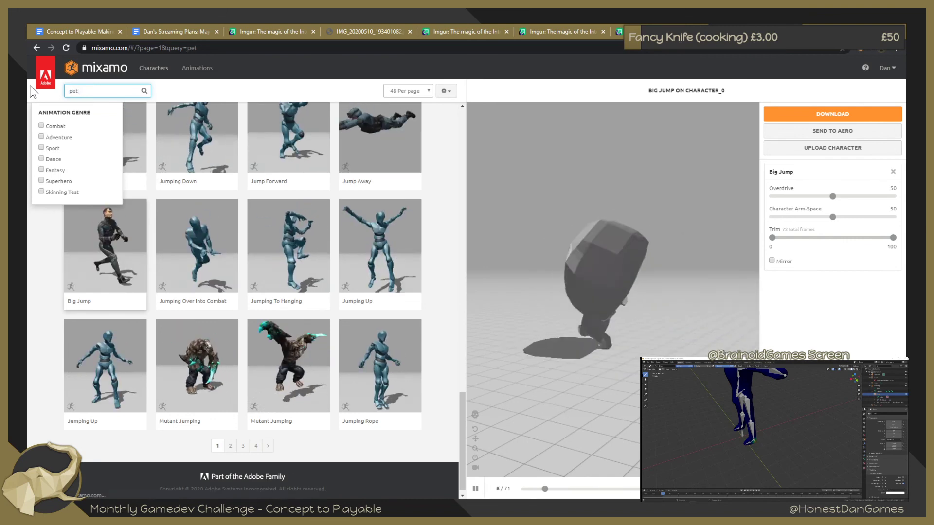
key("Return")
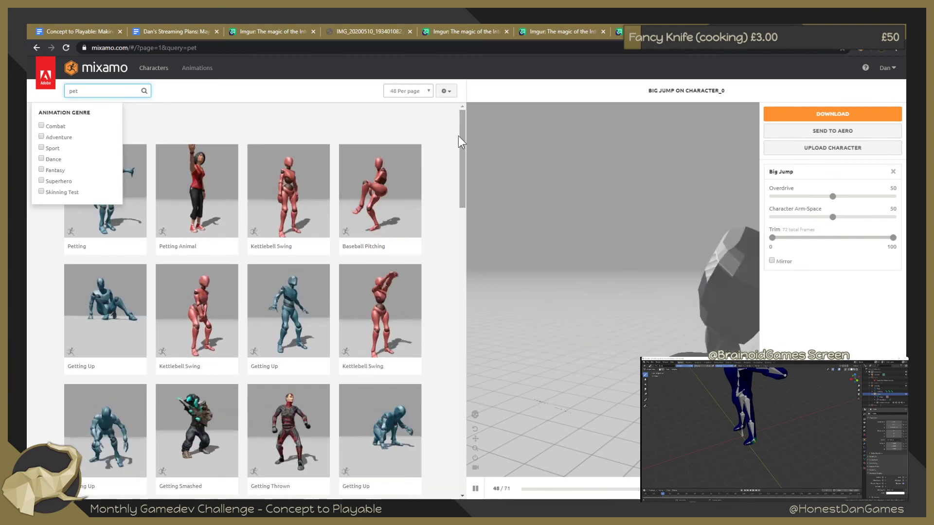
left_click(139, 125)
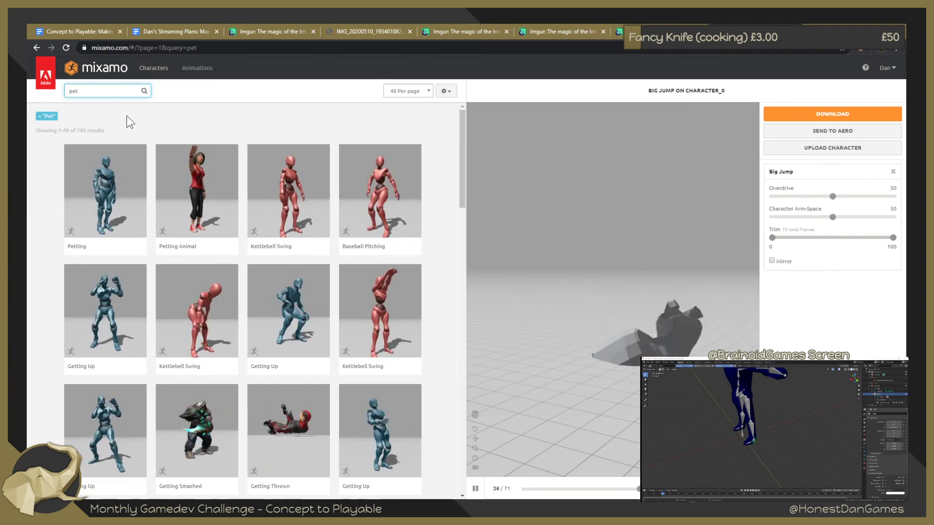
Preview Petting, Getting Smashed, Getting Up and Baseball Pitching on the chibi character
left_click(105, 194)
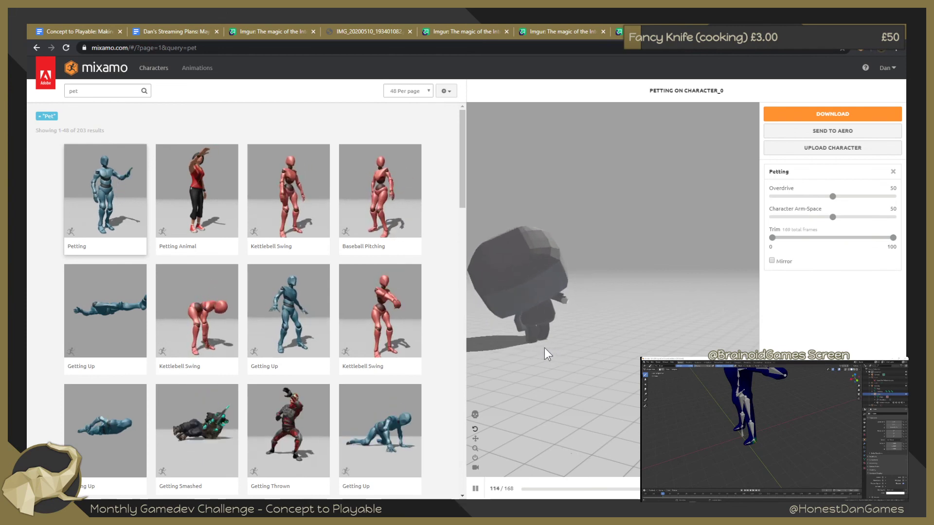
left_click(204, 418)
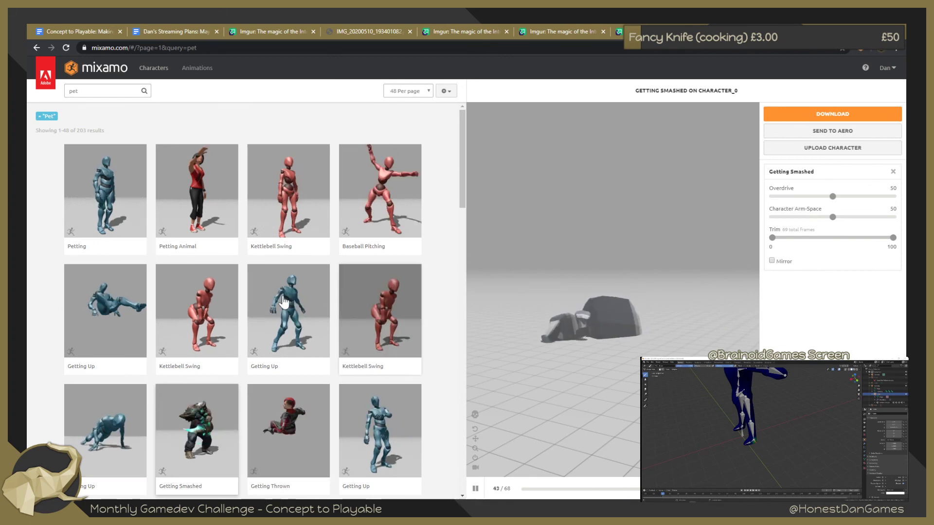
left_click(288, 316)
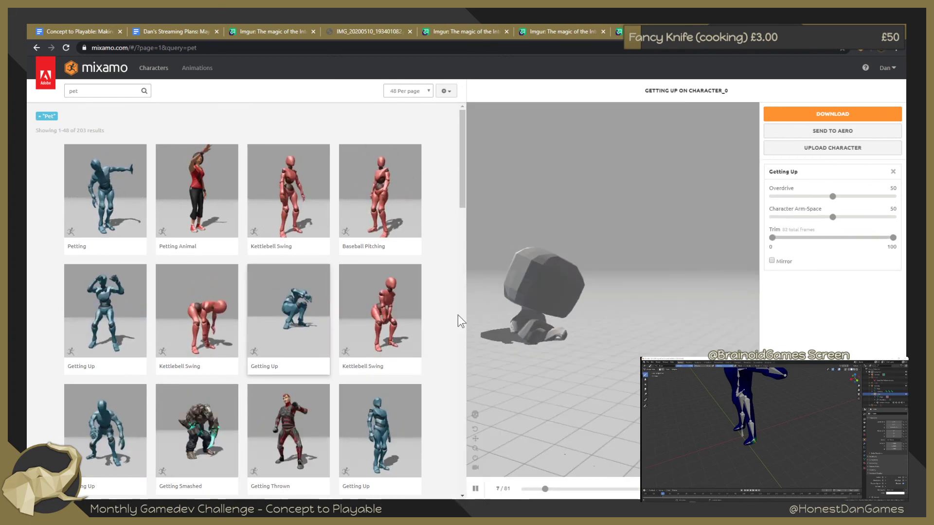
left_click(379, 199)
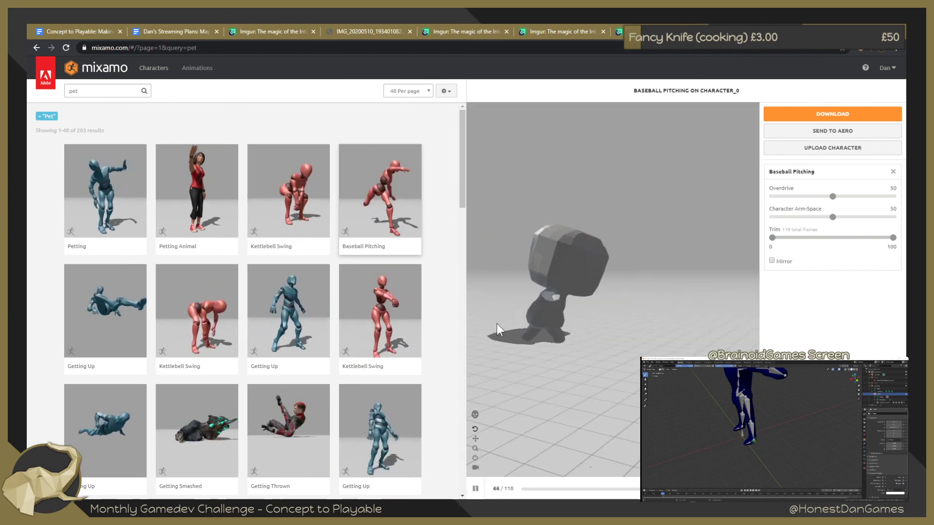
Scroll further down the pet results and leave Zombie Death playing on the character
scroll(254, 339, "down", 5)
scroll(254, 338, "down", 1)
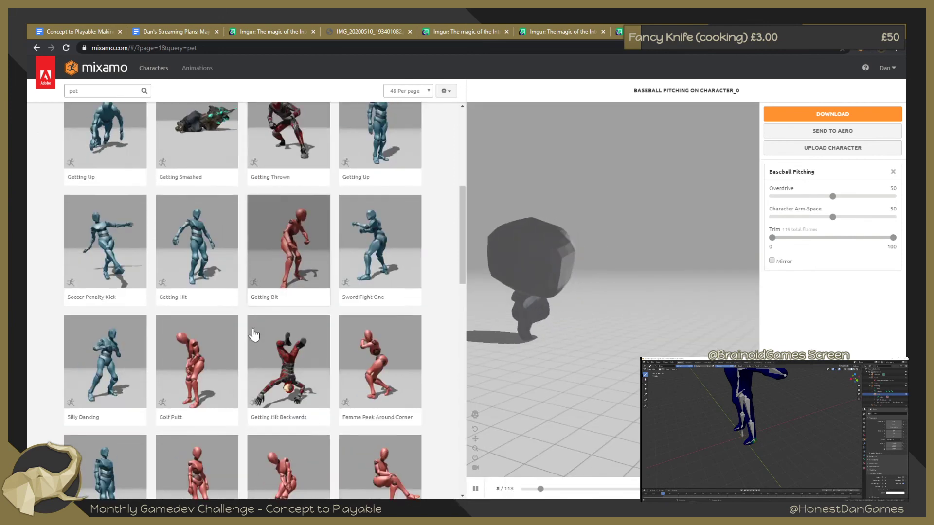
scroll(253, 335, "down", 3)
scroll(253, 334, "down", 2)
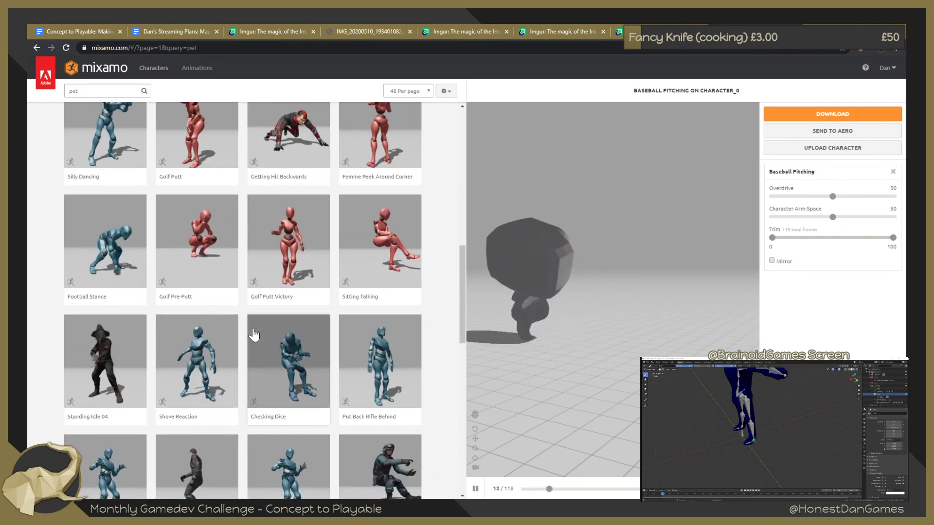
scroll(254, 334, "down", 2)
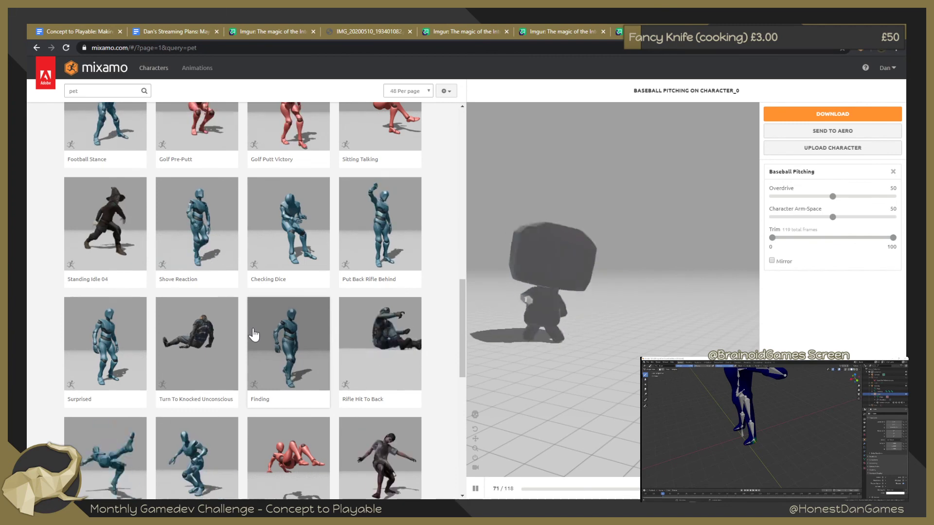
scroll(253, 334, "down", 2)
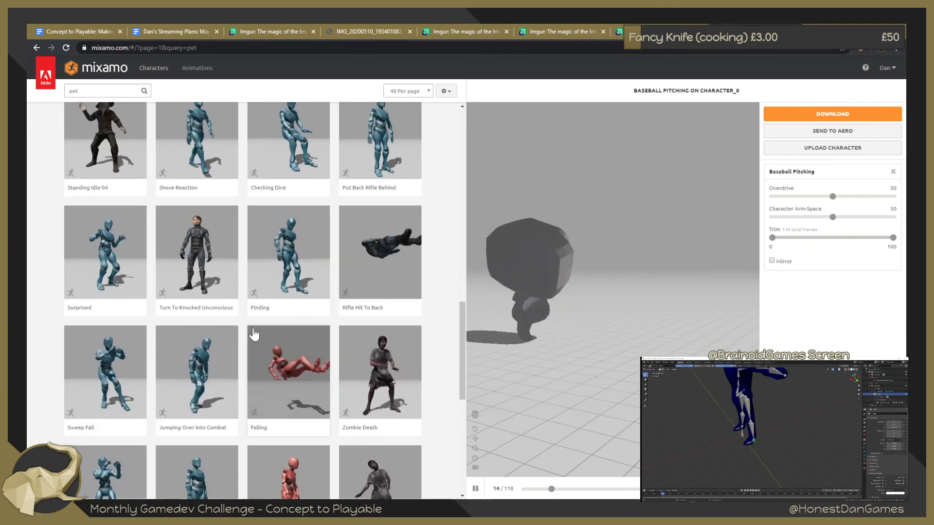
left_click(381, 360)
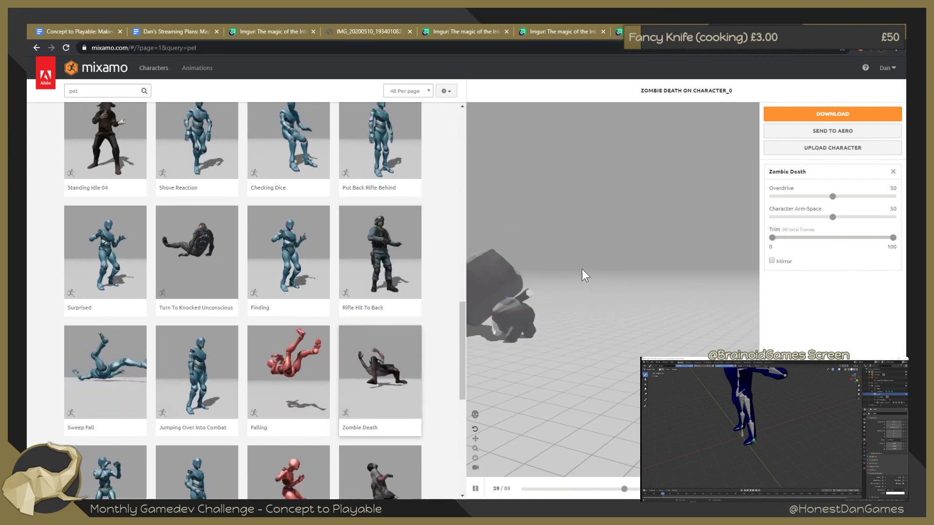
scroll(307, 299, "down", 3)
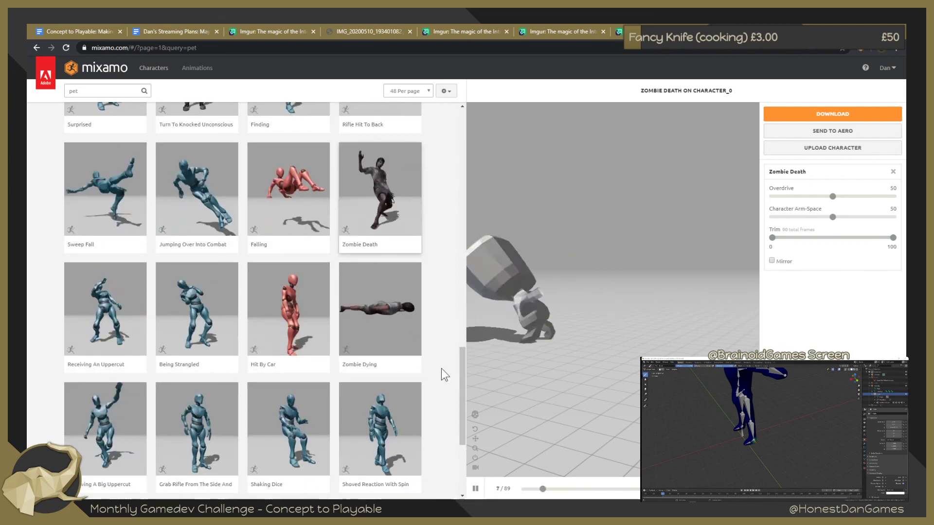
scroll(462, 322, "up", 5)
scroll(469, 220, "up", 10)
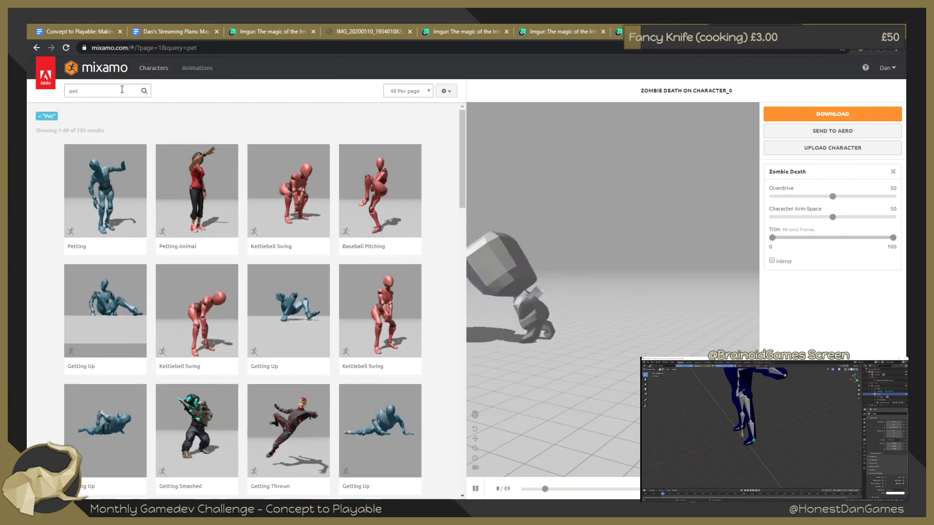
Replace the search with "idle", browse the results, and close the genre filter options
left_click(139, 95)
type("idle")
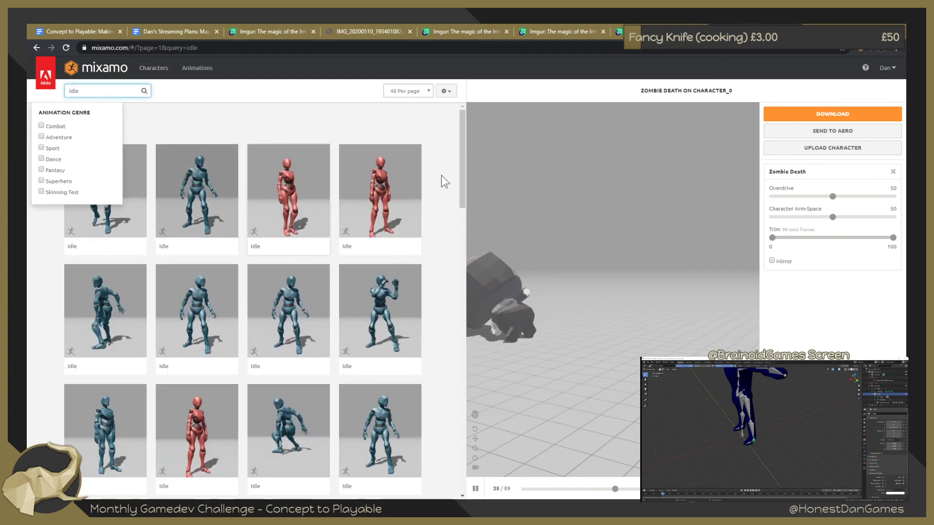
left_click_drag(462, 161, 462, 191)
scroll(463, 193, "down", 2)
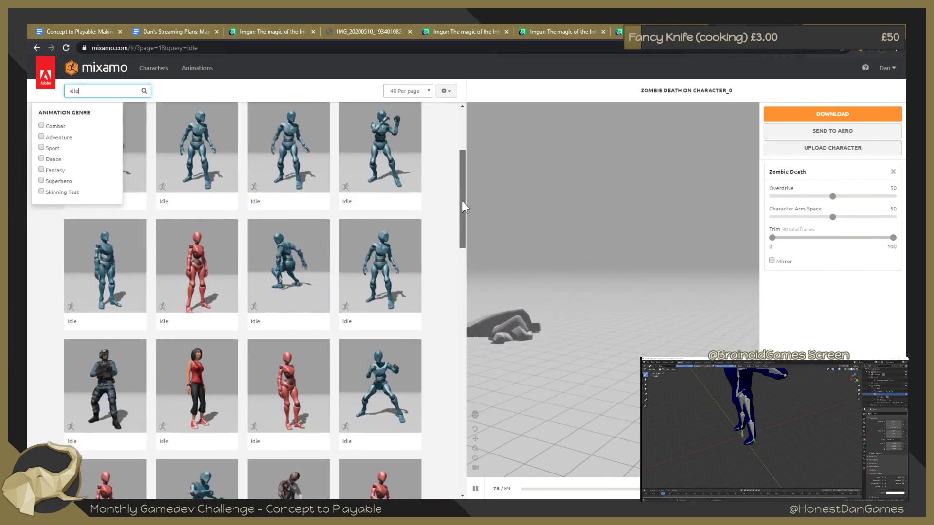
left_click_drag(462, 207, 463, 213)
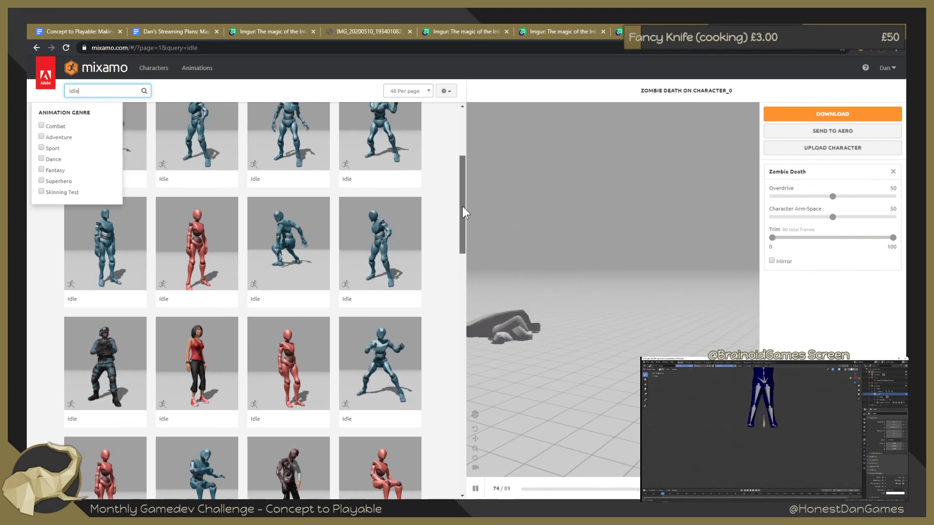
left_click_drag(462, 207, 460, 216)
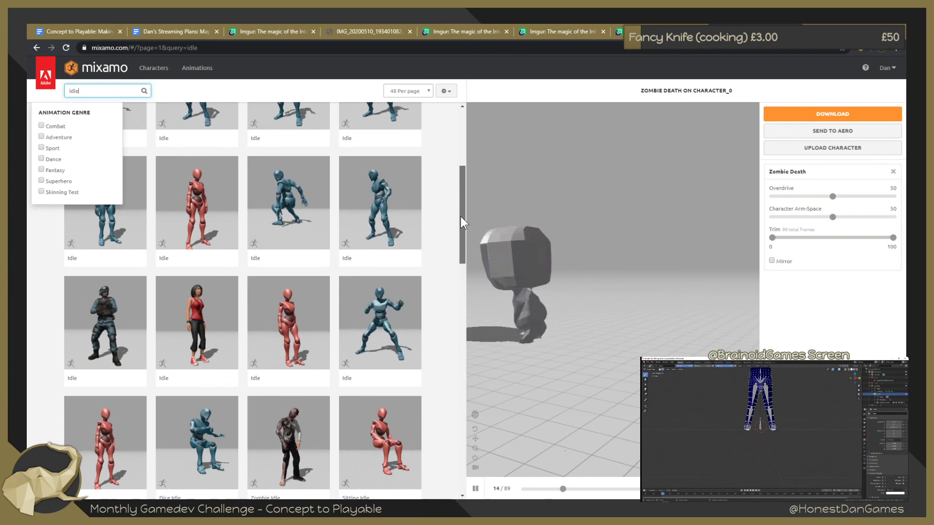
left_click_drag(460, 218, 455, 234)
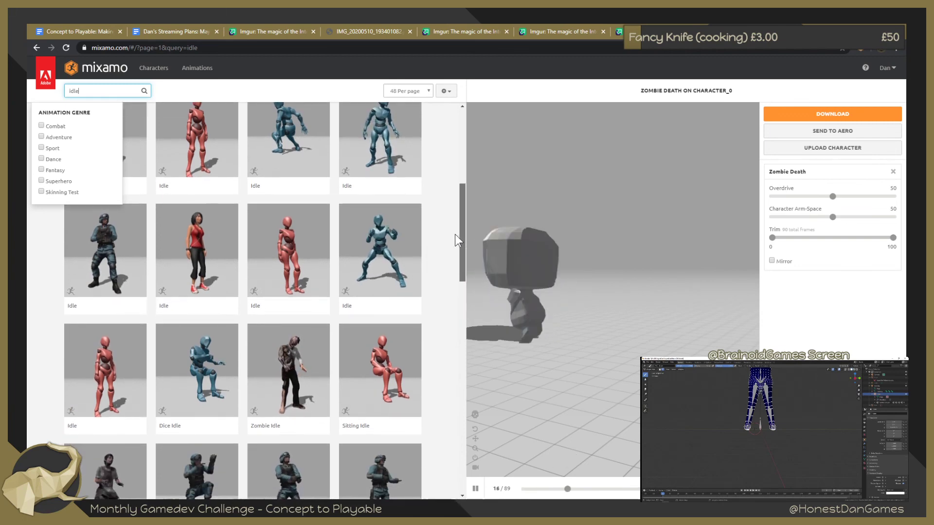
left_click_drag(454, 234, 453, 240)
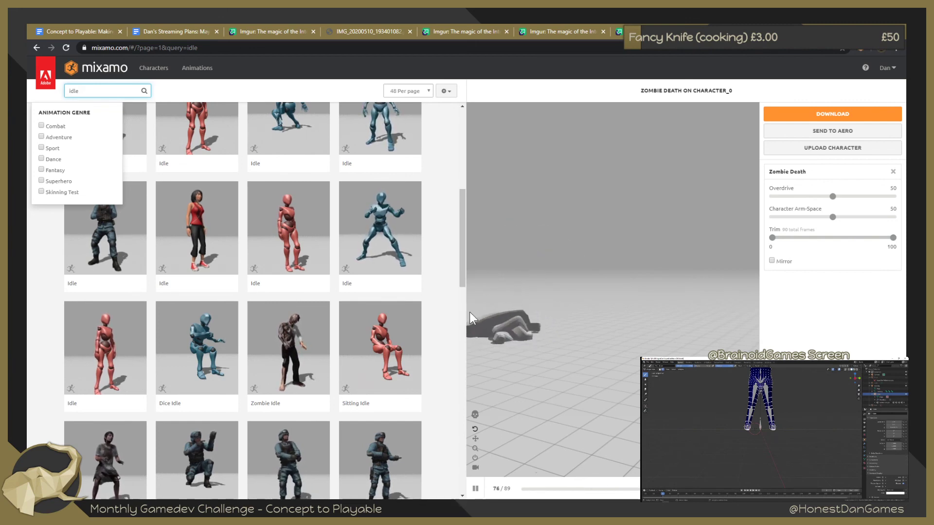
left_click_drag(462, 279, 462, 287)
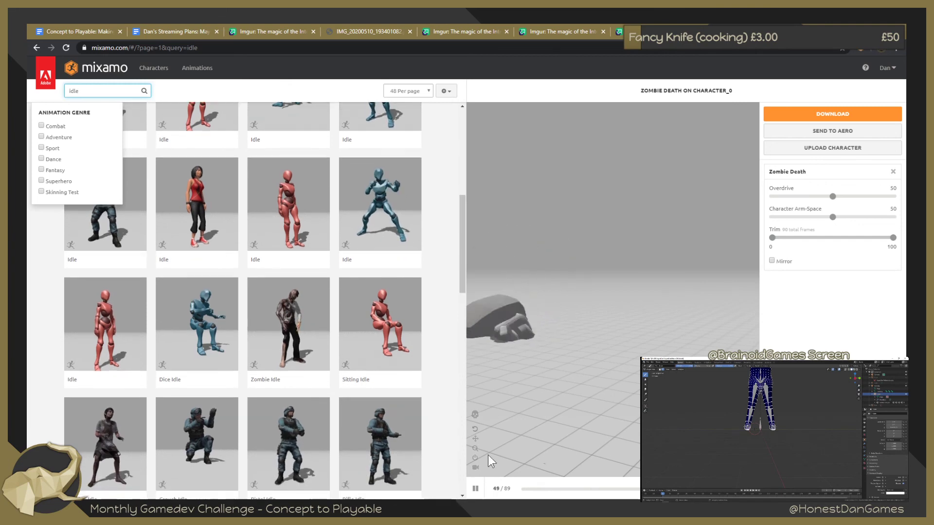
left_click(555, 378)
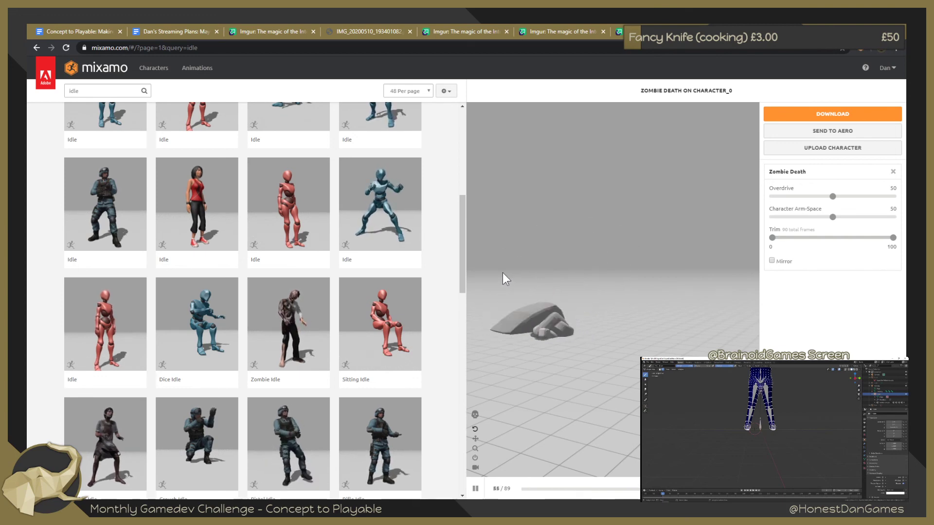
Preview Idle, then Ninja Idle, ending on Standing Idle on the character
scroll(460, 275, "down", 1)
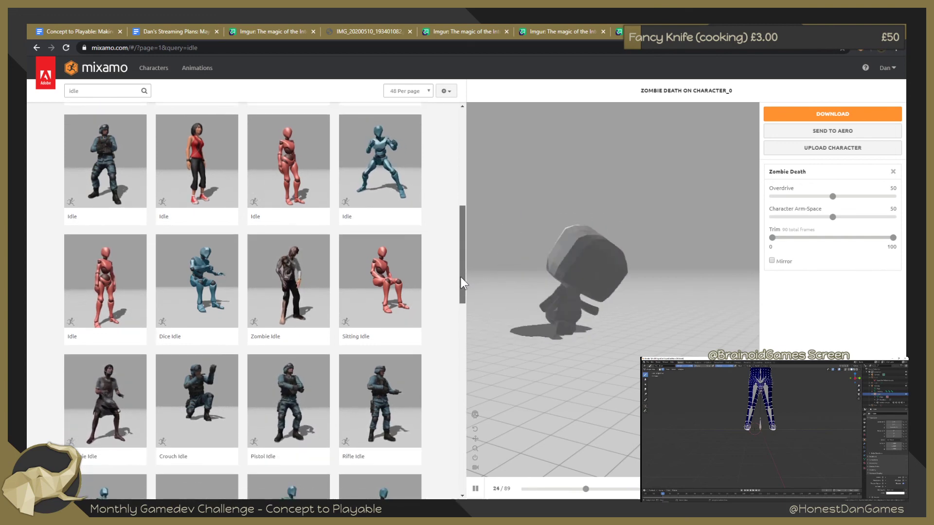
scroll(459, 280, "up", 1)
scroll(460, 263, "up", 1)
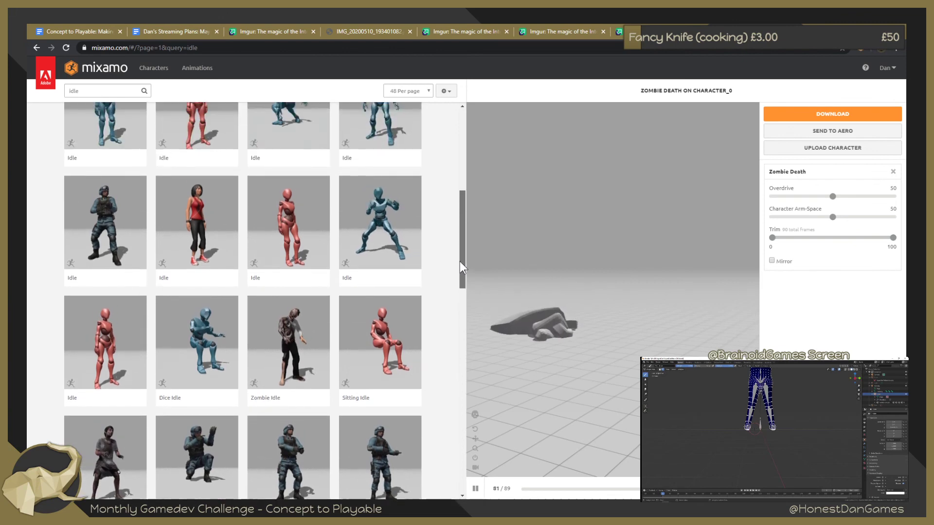
left_click(392, 214)
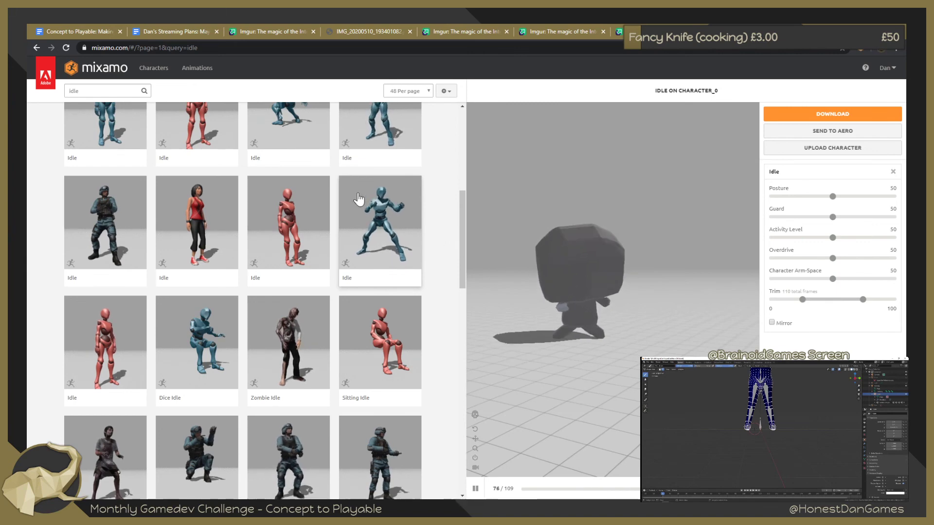
scroll(424, 249, "down", 3)
scroll(423, 249, "down", 2)
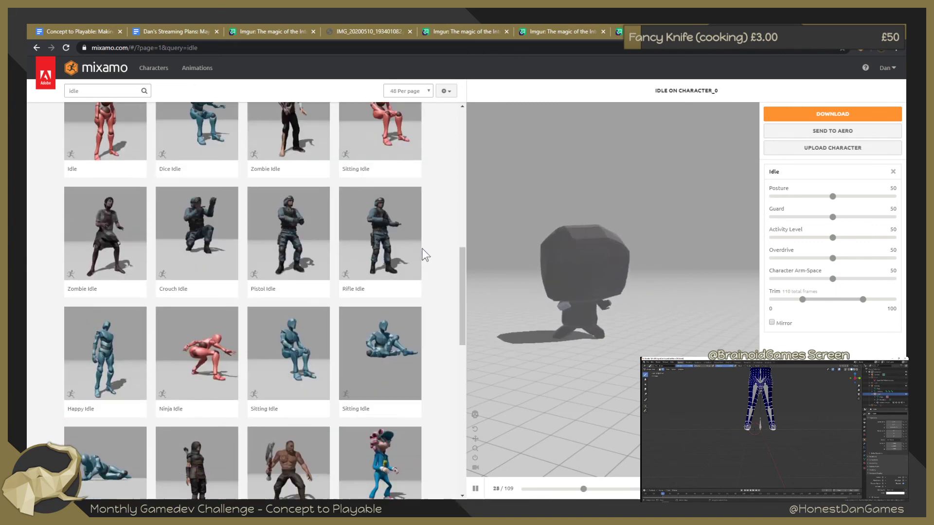
left_click(218, 355)
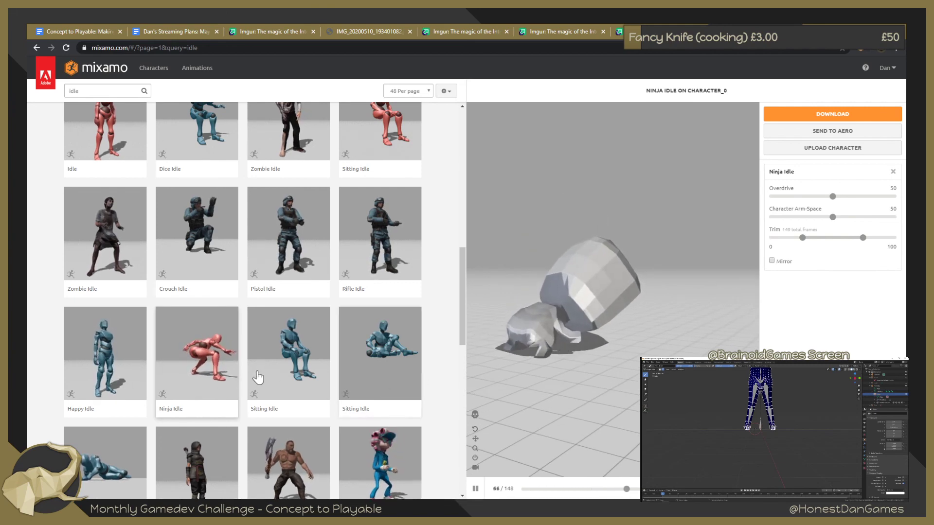
scroll(279, 368, "down", 3)
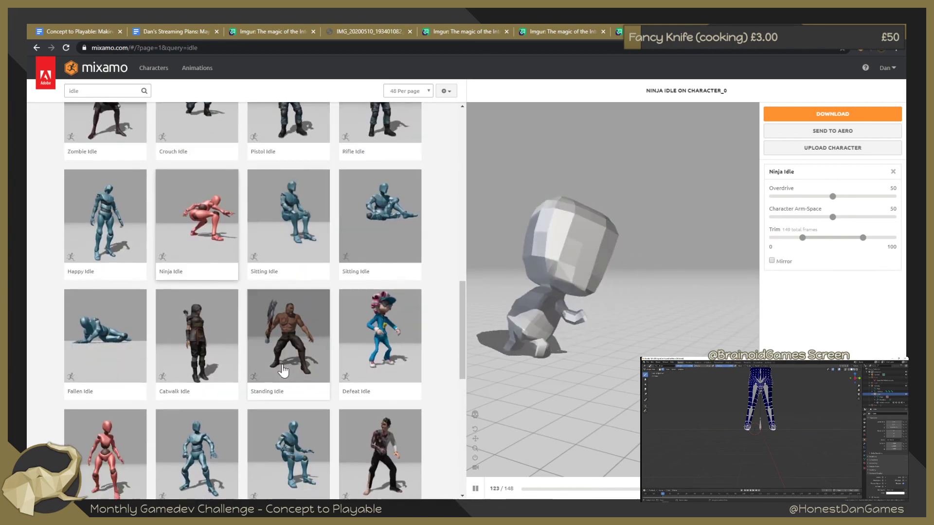
left_click(298, 358)
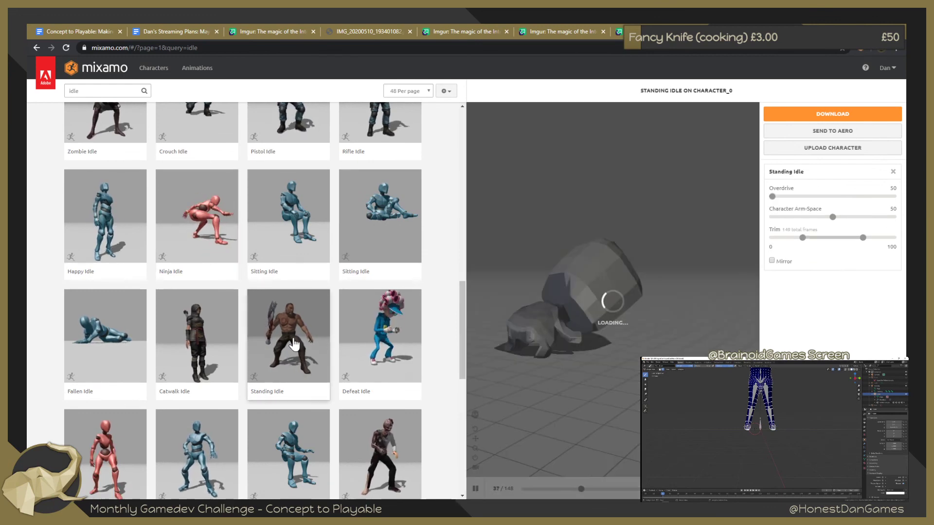